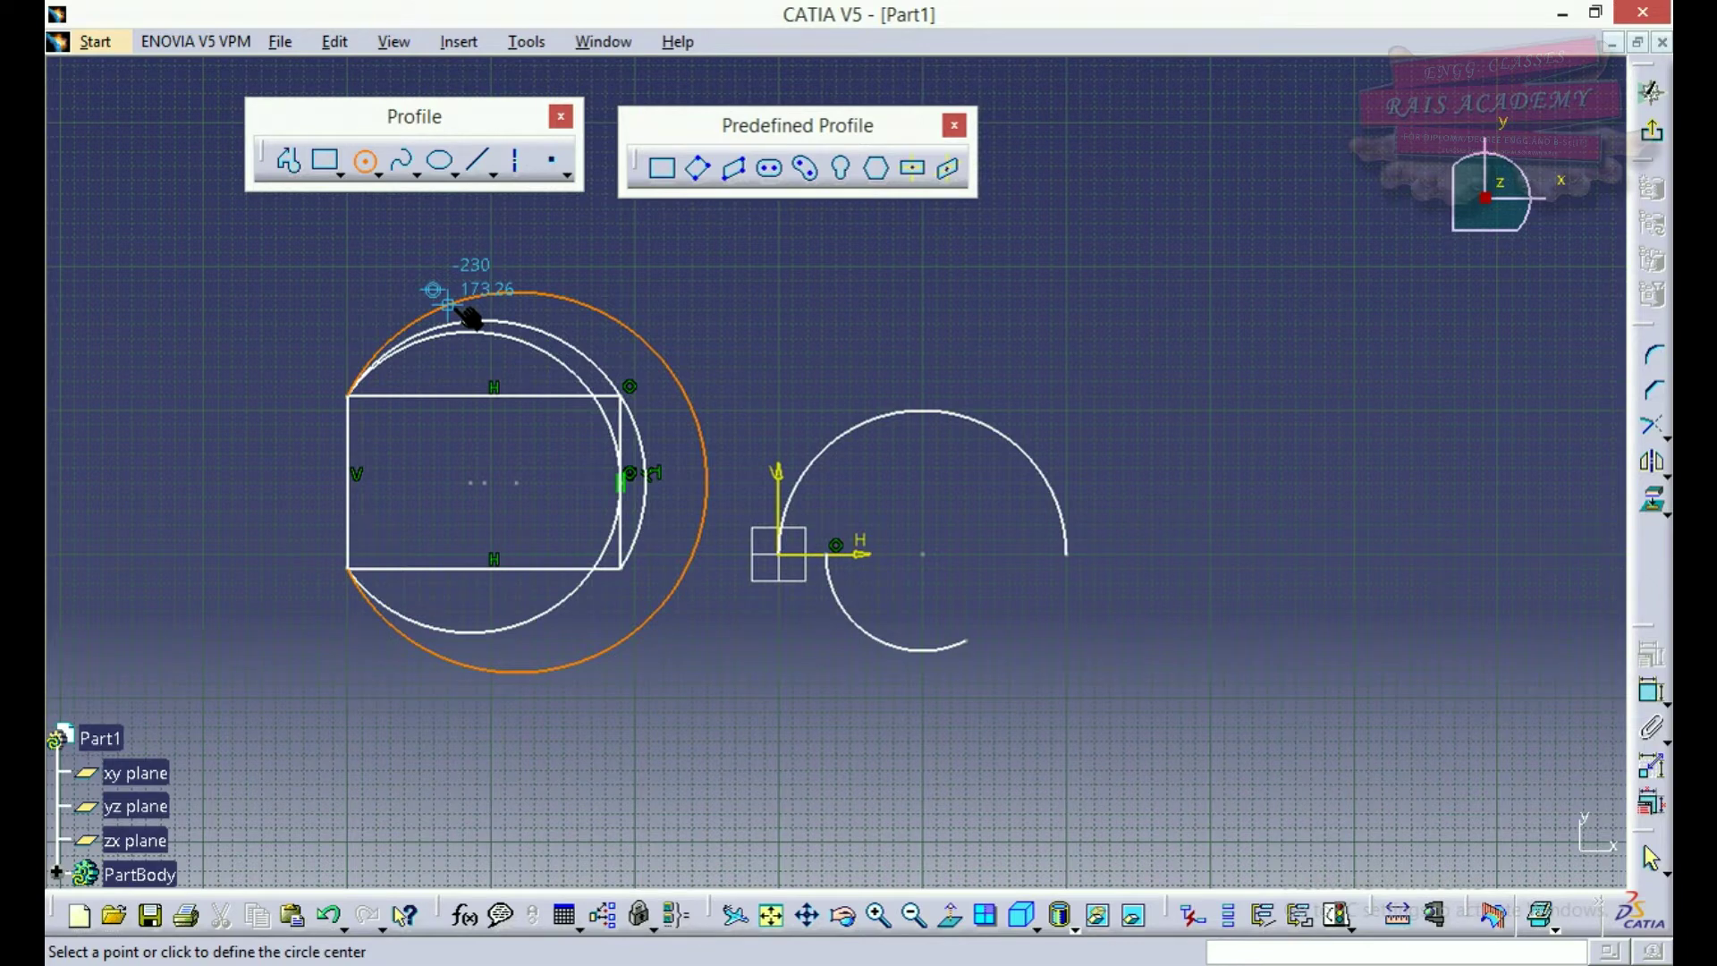
# Fix the radius of a second, larger circle so it fully encloses the rectangle
pyautogui.click(452, 305)
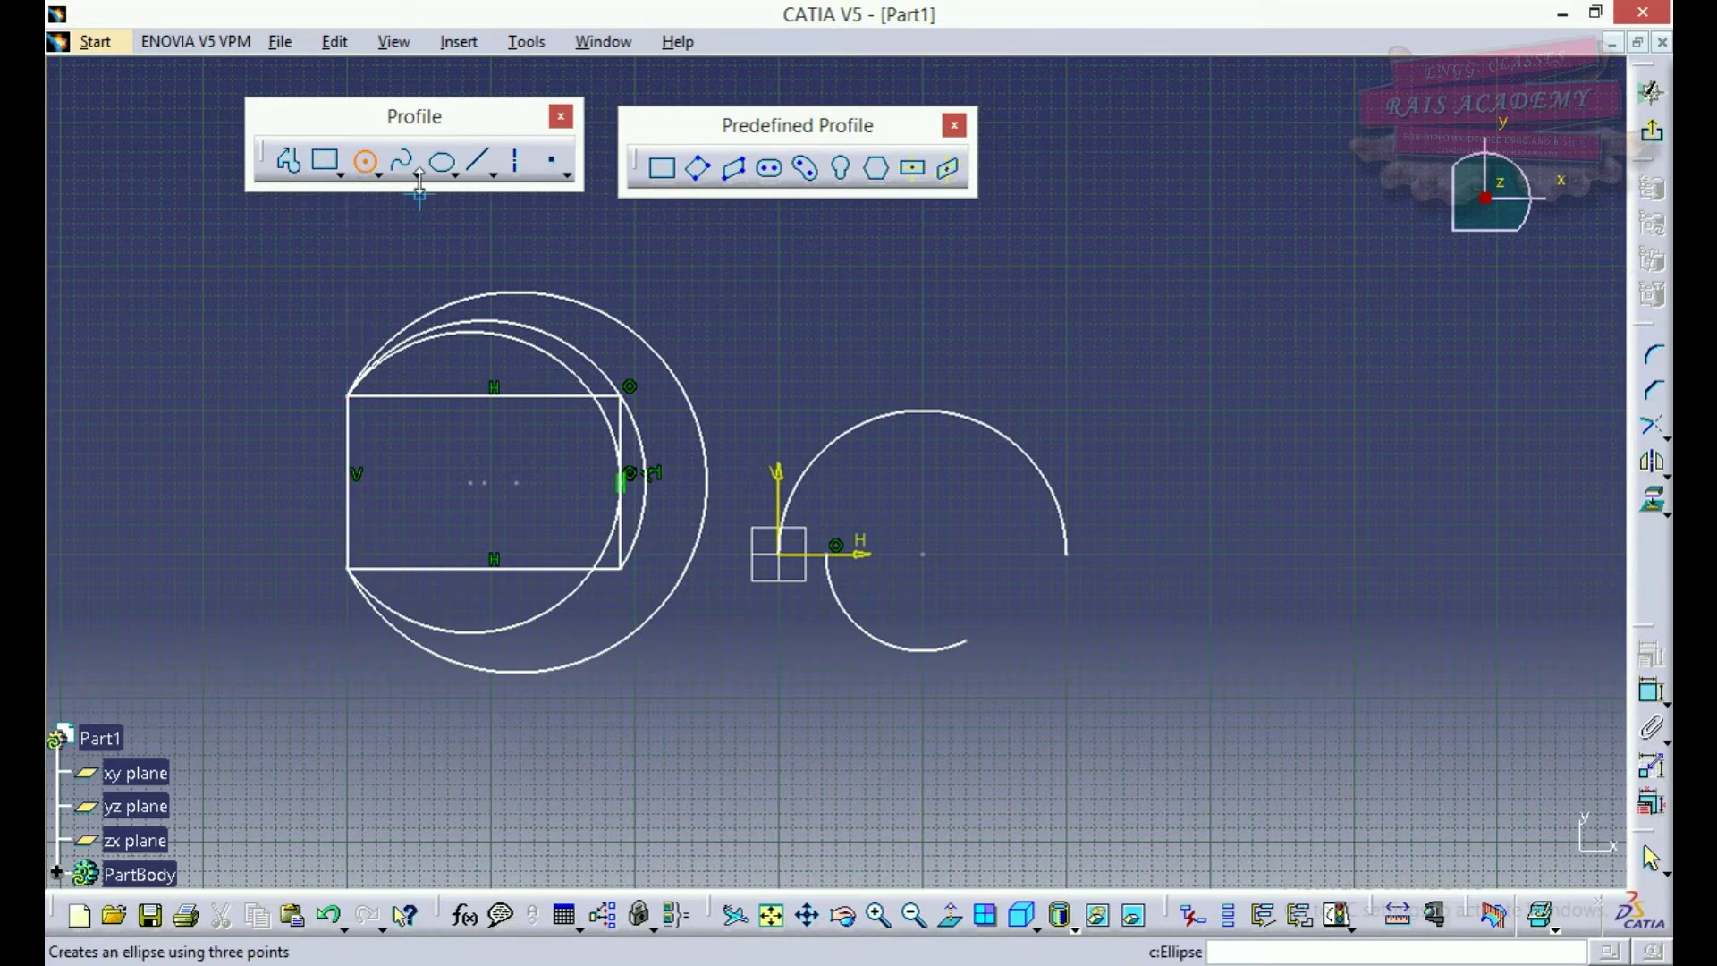
# Start a spline right of the open arc, placing control points up through an upper lobe
pyautogui.click(405, 163)
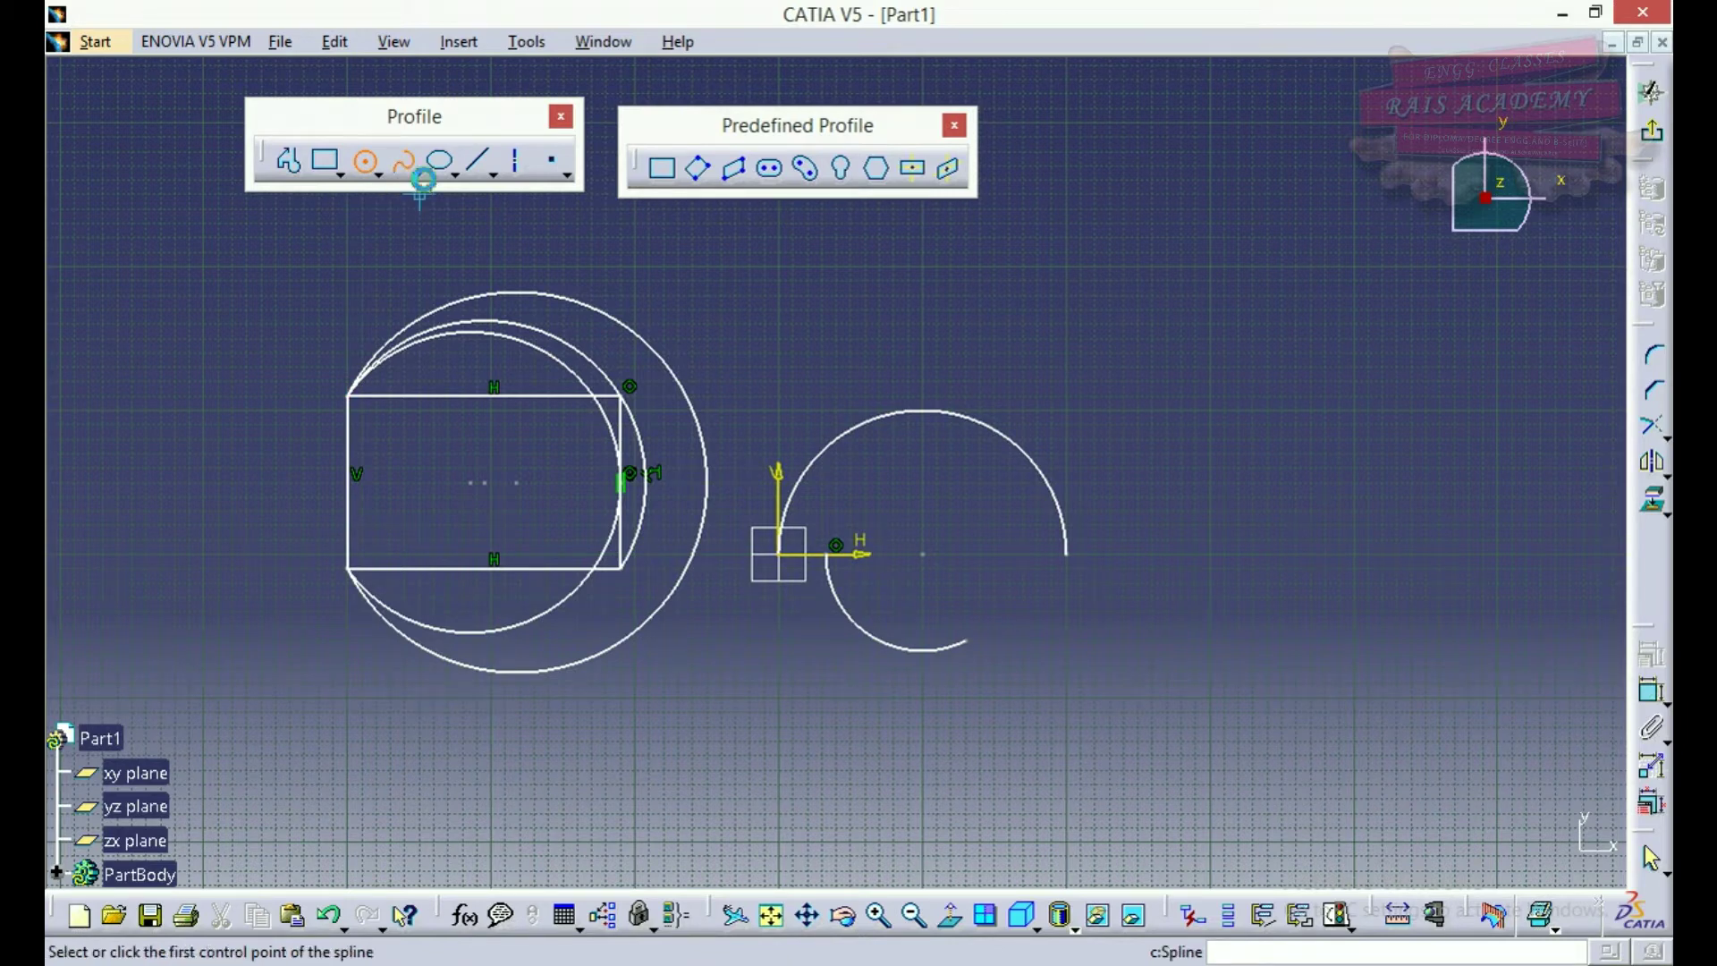
pyautogui.click(1153, 510)
pyautogui.click(1139, 410)
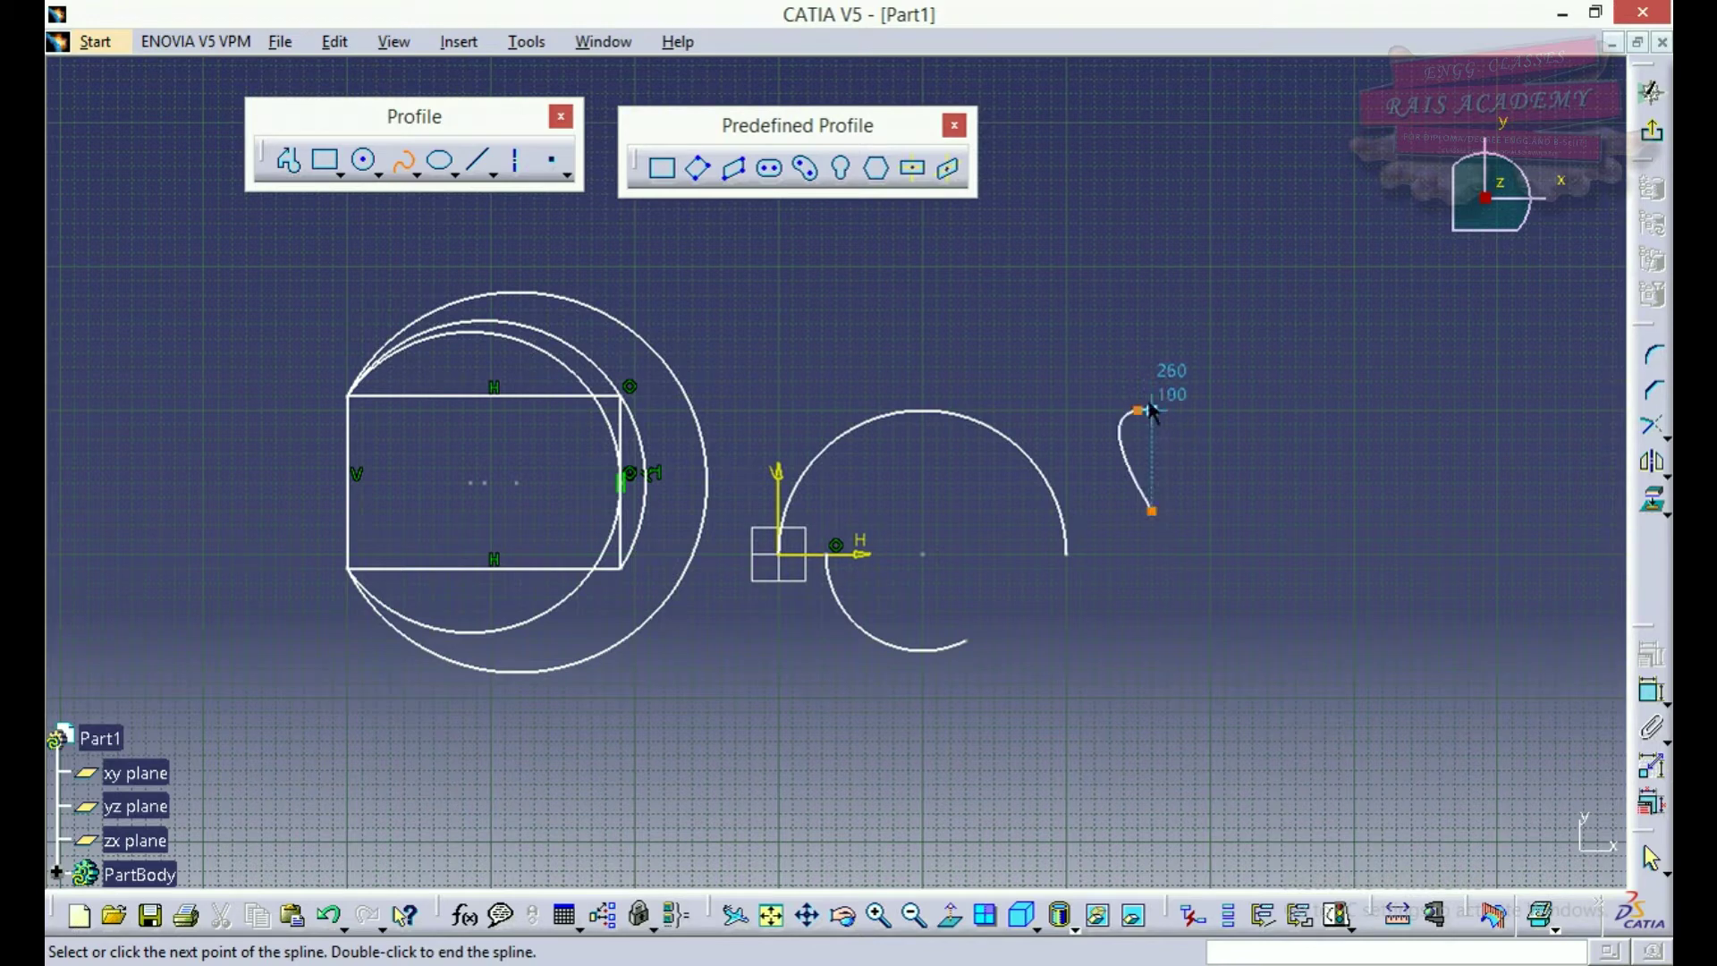
pyautogui.click(1225, 339)
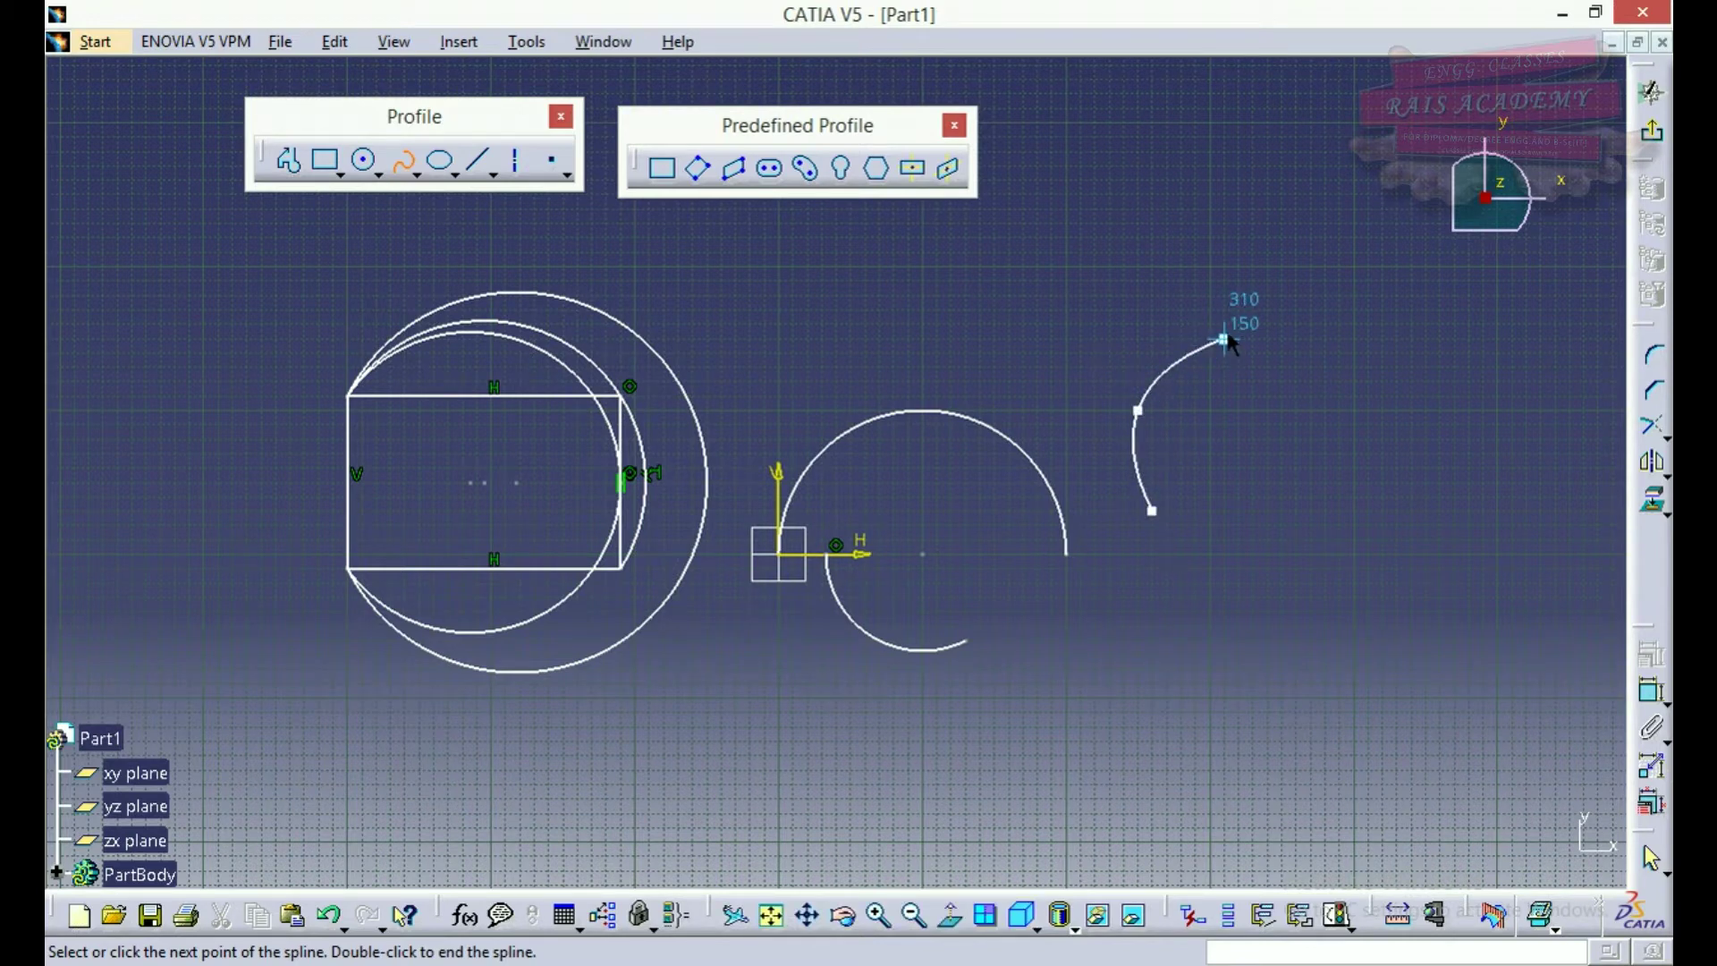
pyautogui.click(1182, 238)
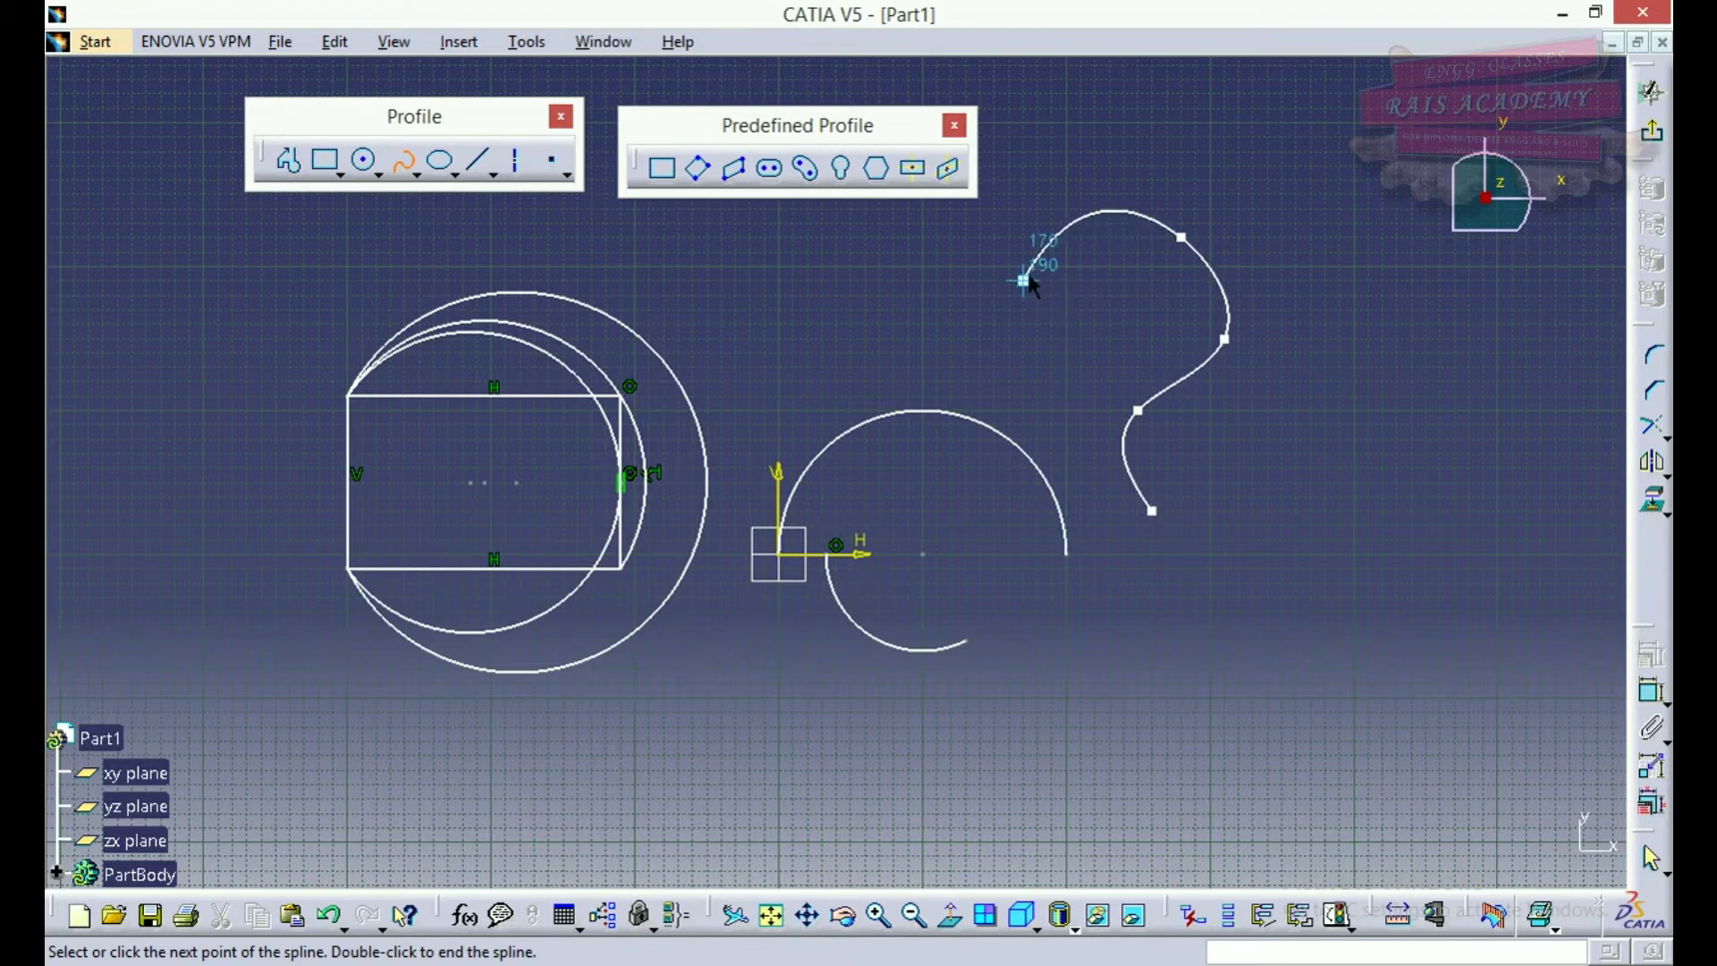
pyautogui.click(1082, 324)
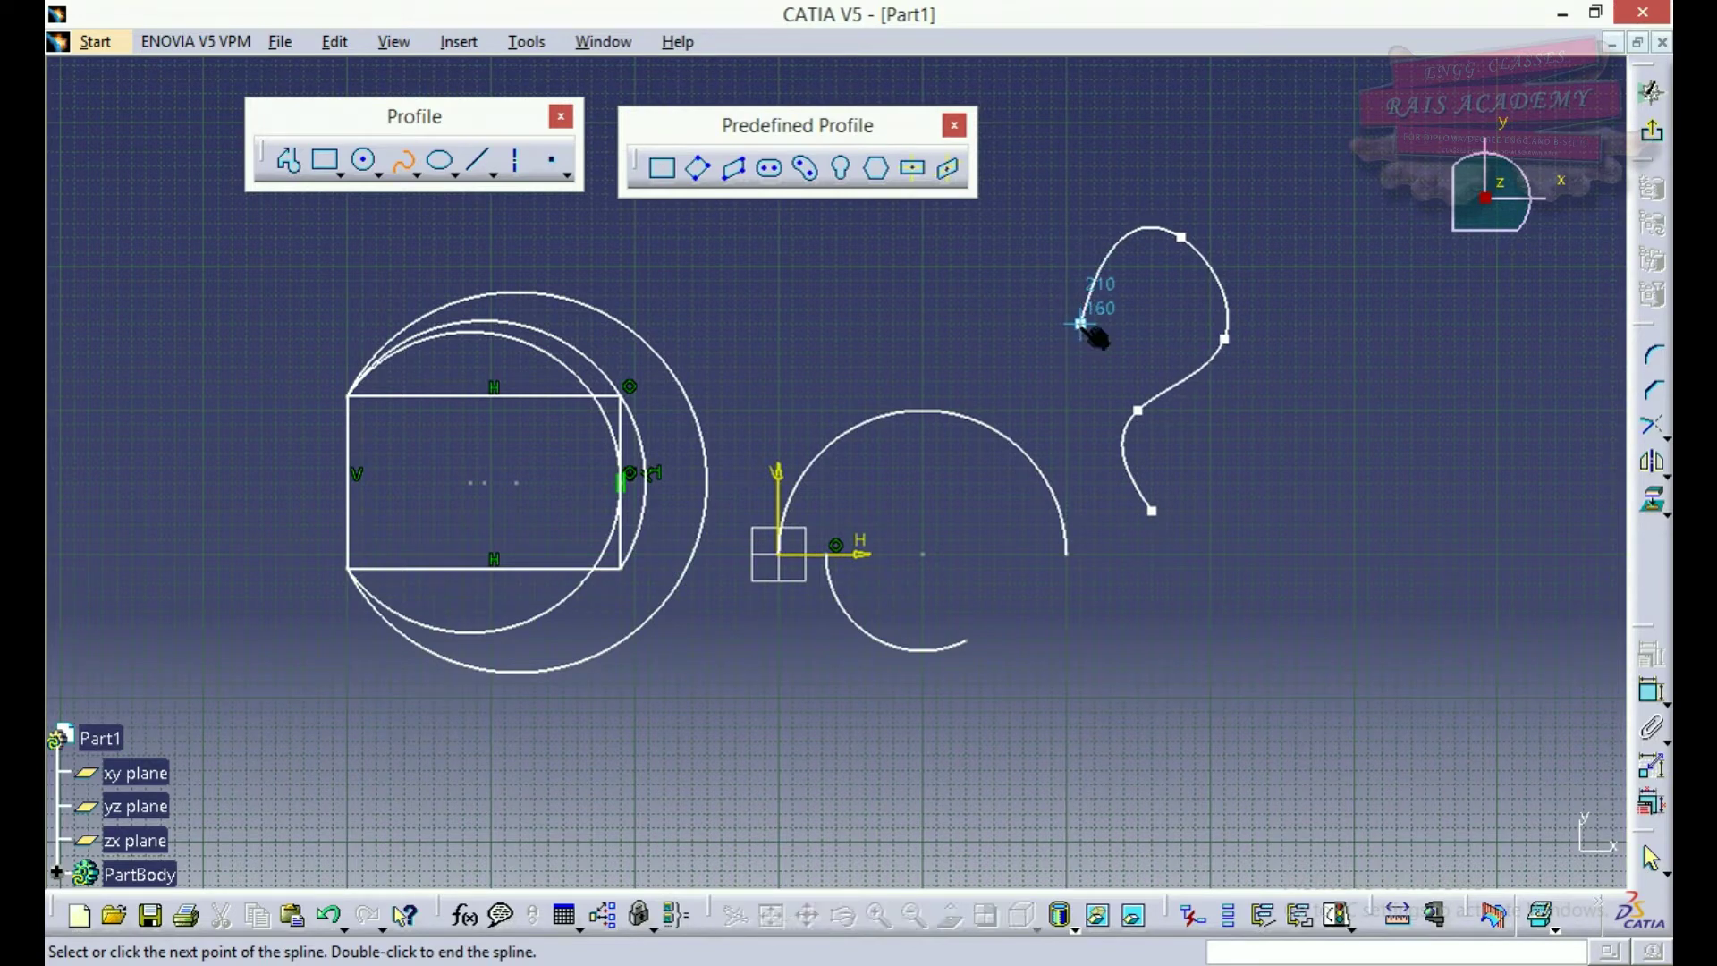
pyautogui.click(982, 280)
# Continue the spline left, then down into a lower loop, closing it at its starting point
pyautogui.click(894, 324)
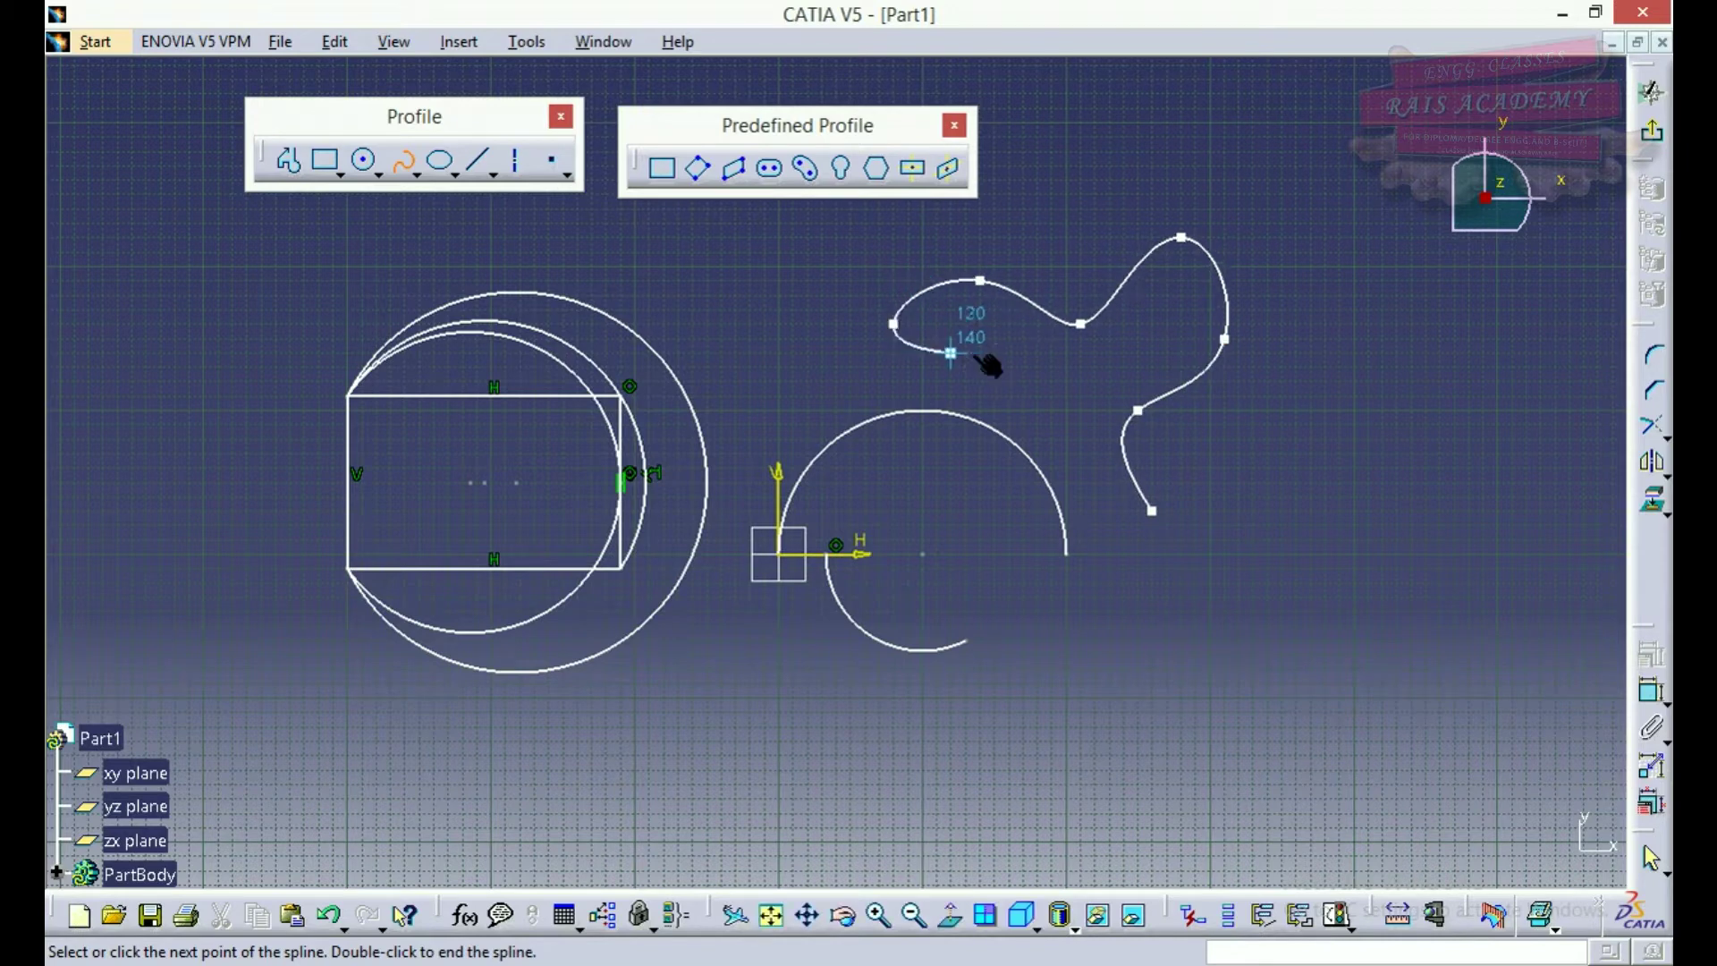
pyautogui.click(995, 354)
pyautogui.click(1081, 483)
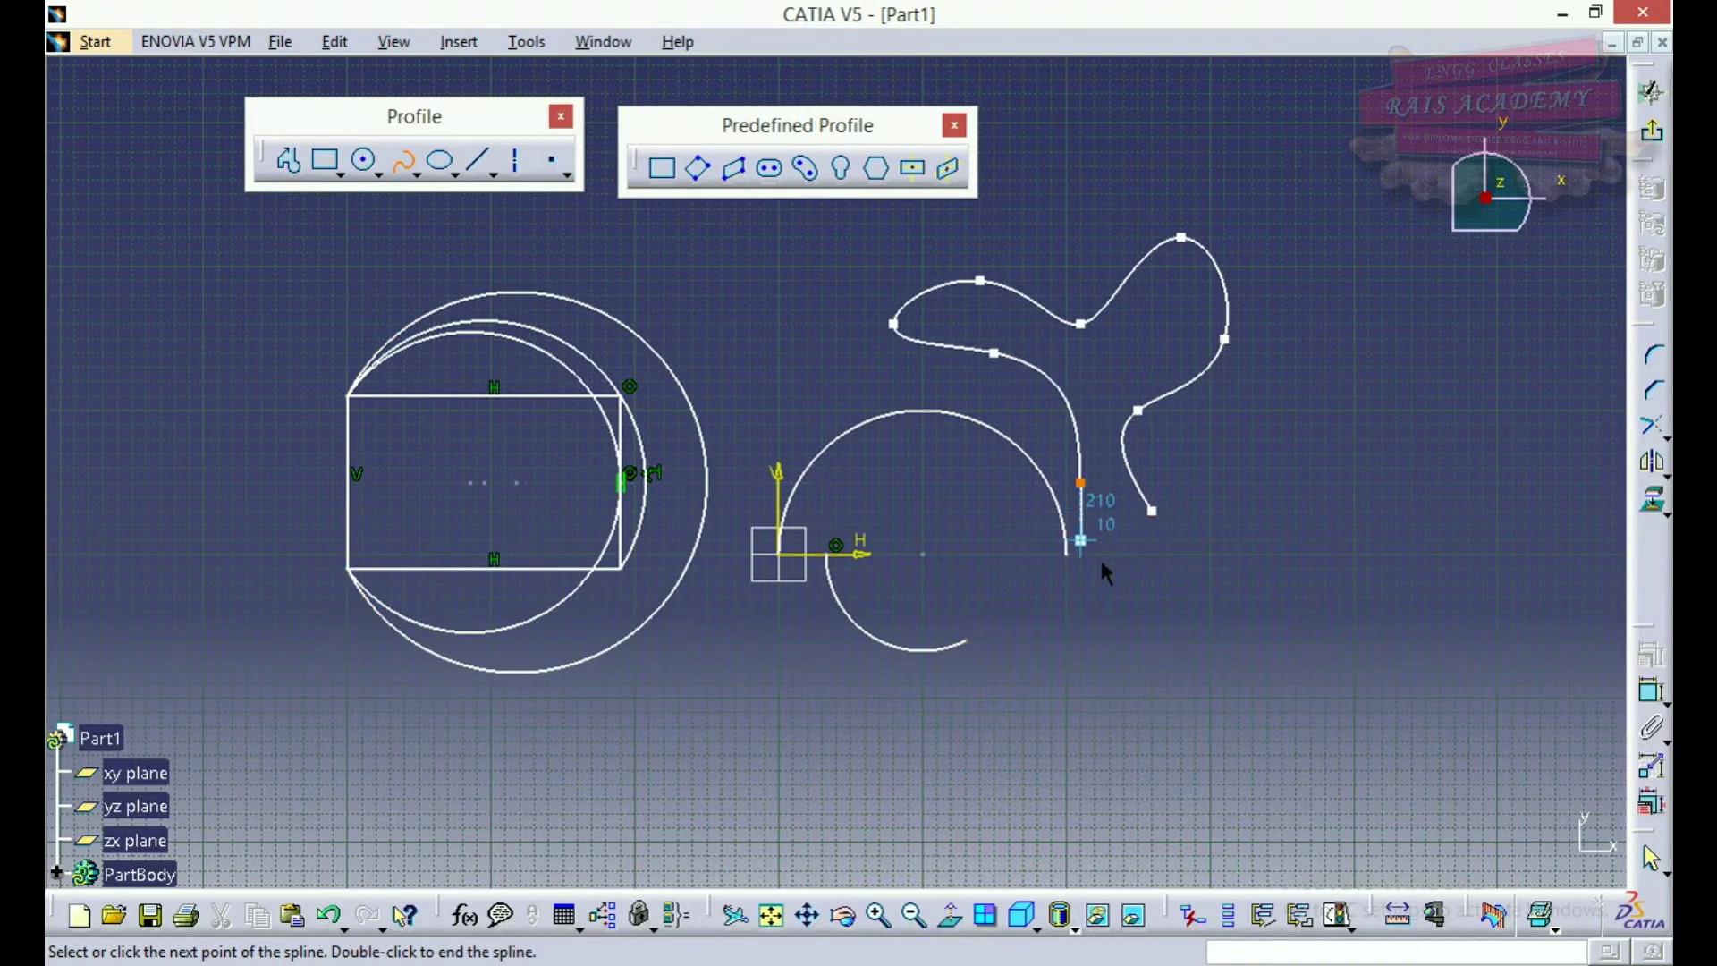
pyautogui.click(1124, 567)
pyautogui.click(1240, 555)
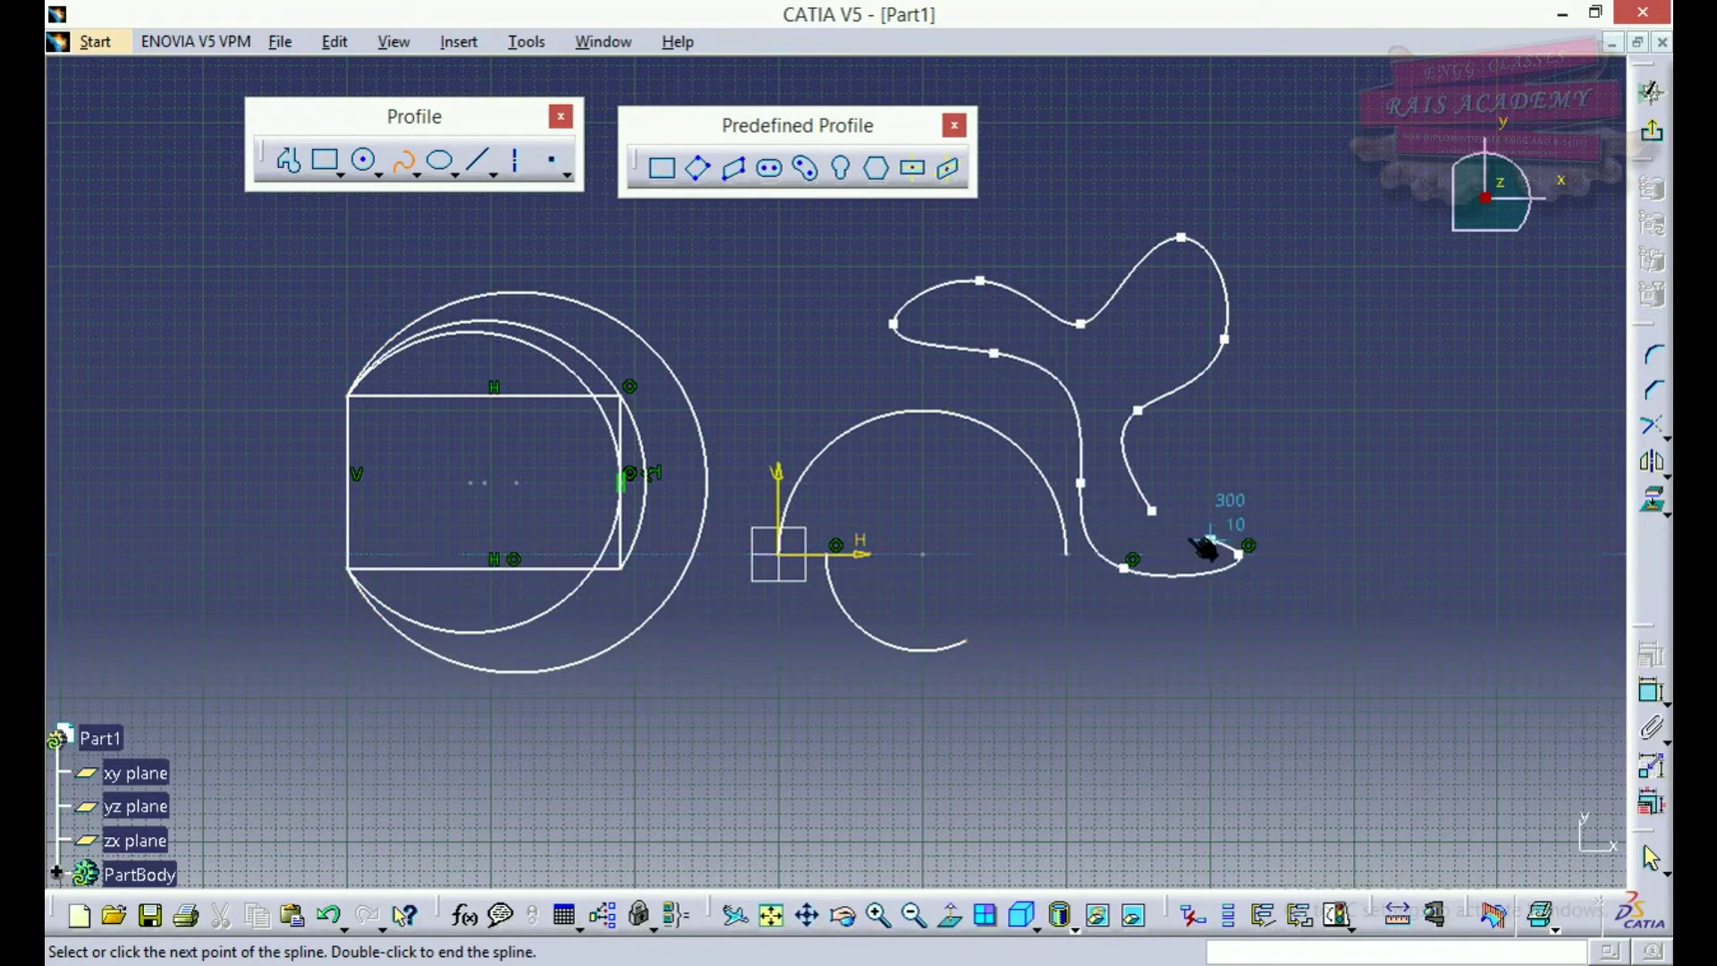
pyautogui.click(1152, 511)
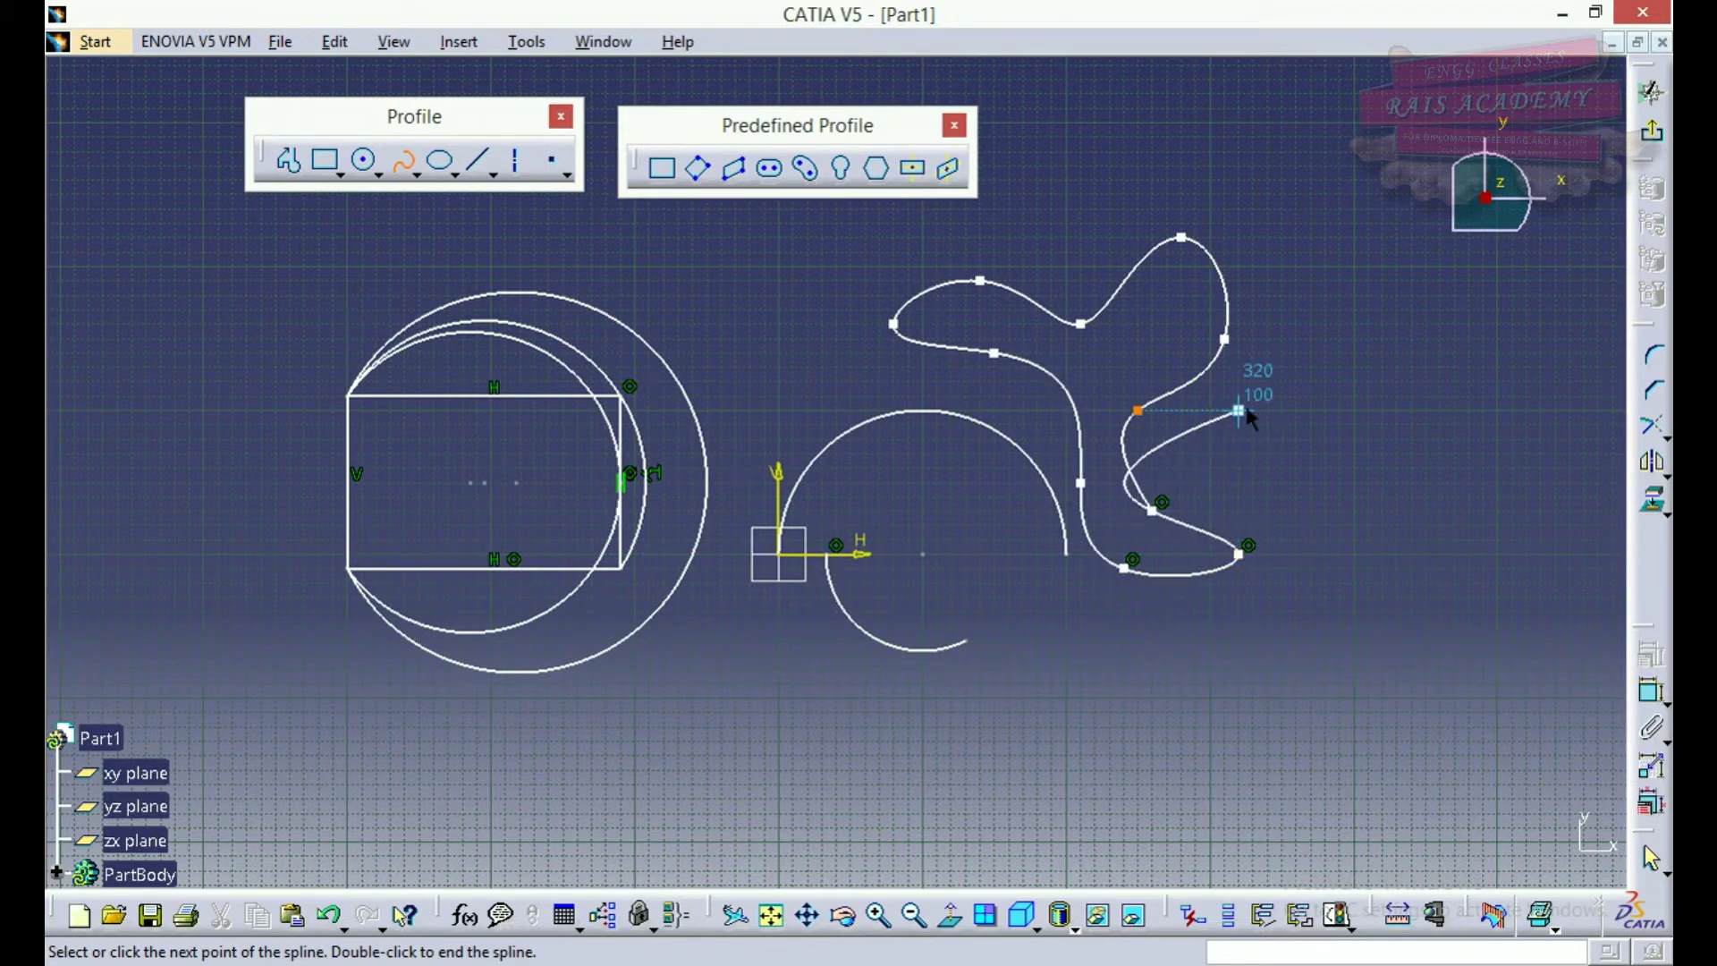
pyautogui.press('Escape')
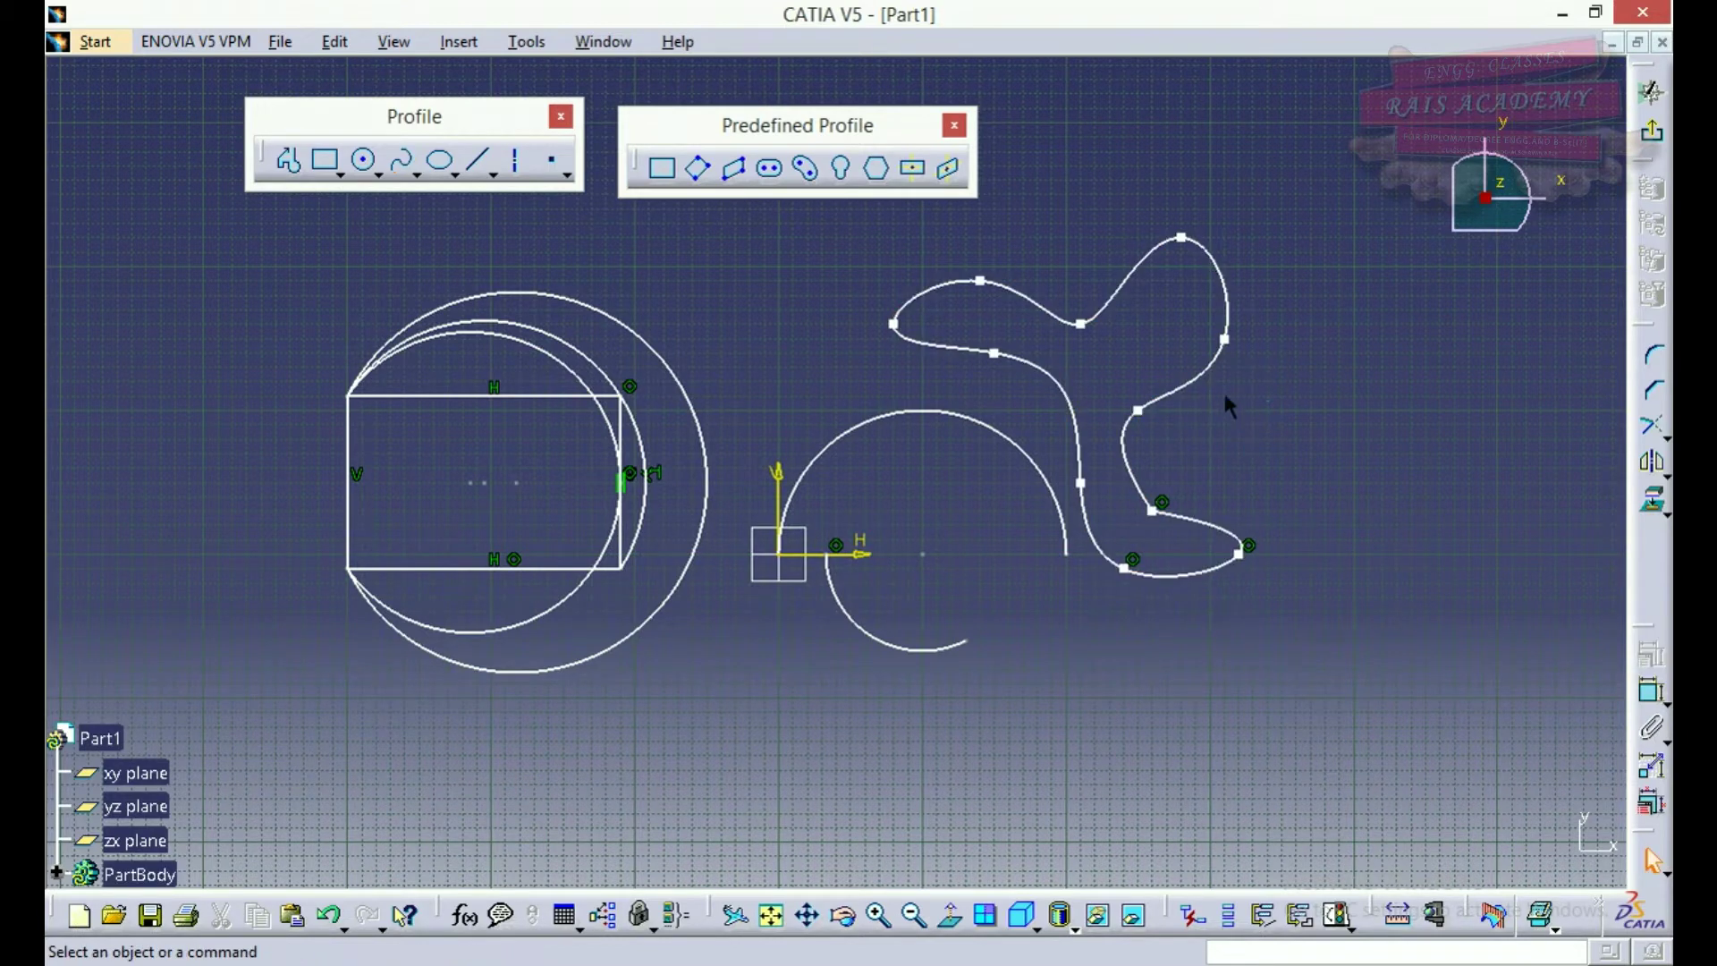
pyautogui.click(1102, 333)
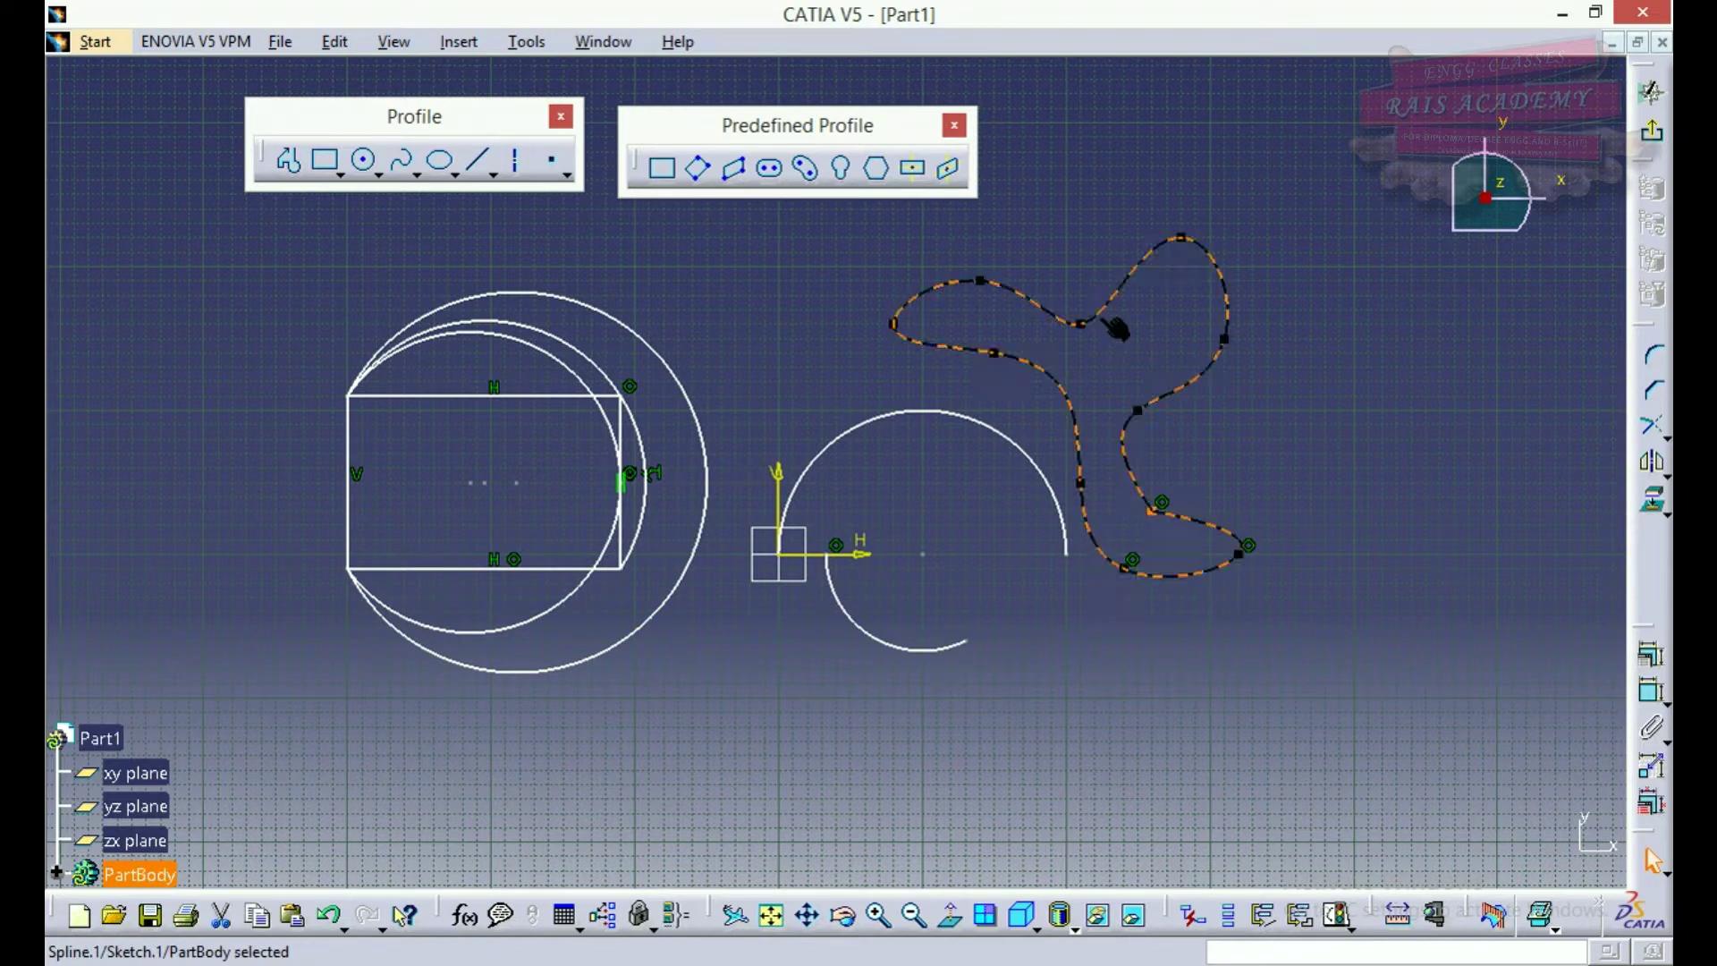
pyautogui.click(1159, 349)
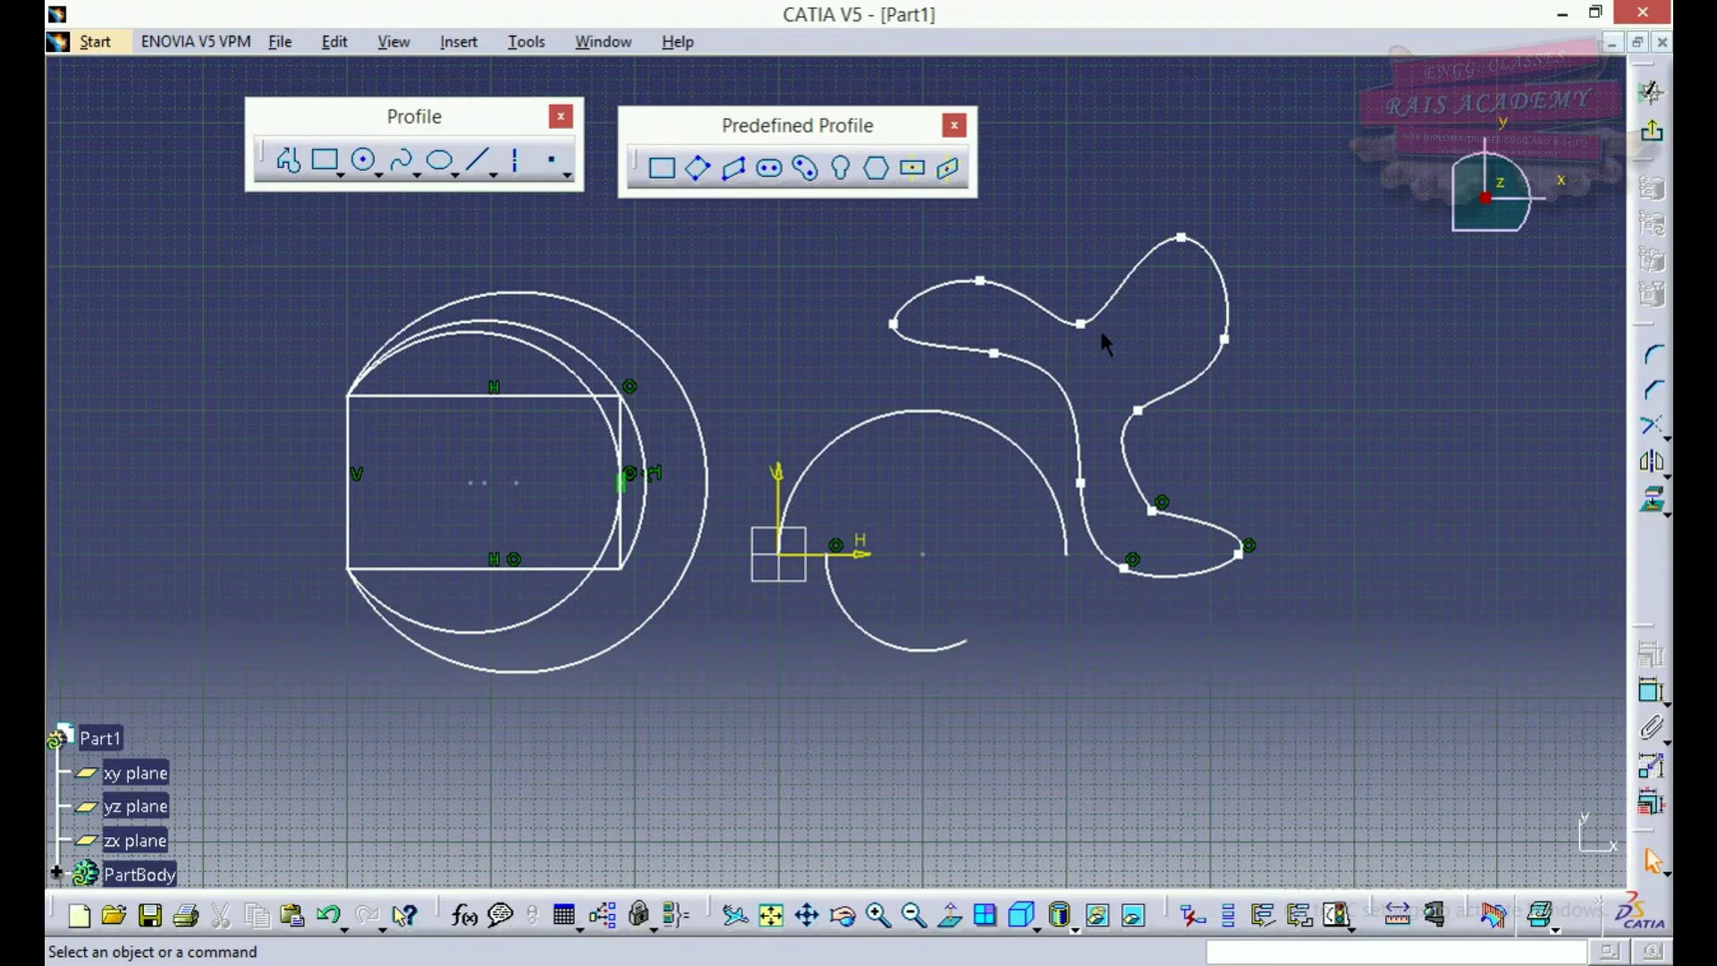
pyautogui.click(1129, 315)
pyautogui.click(1192, 280)
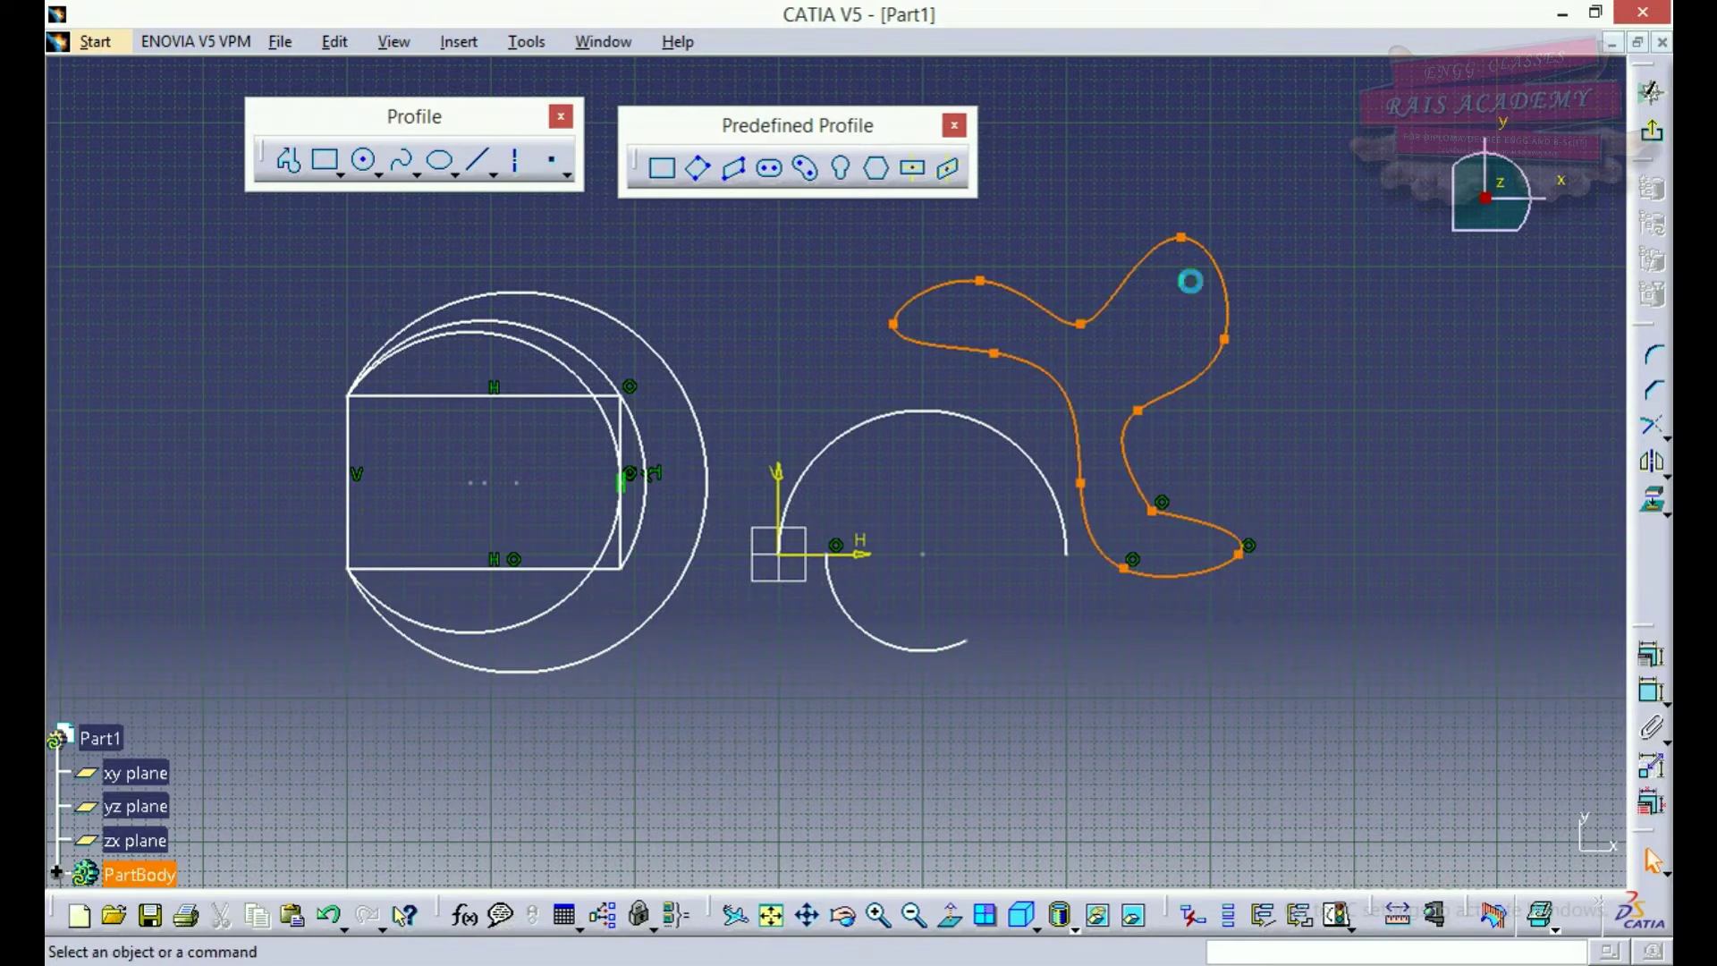
pyautogui.click(1201, 256)
pyautogui.doubleClick(1201, 256)
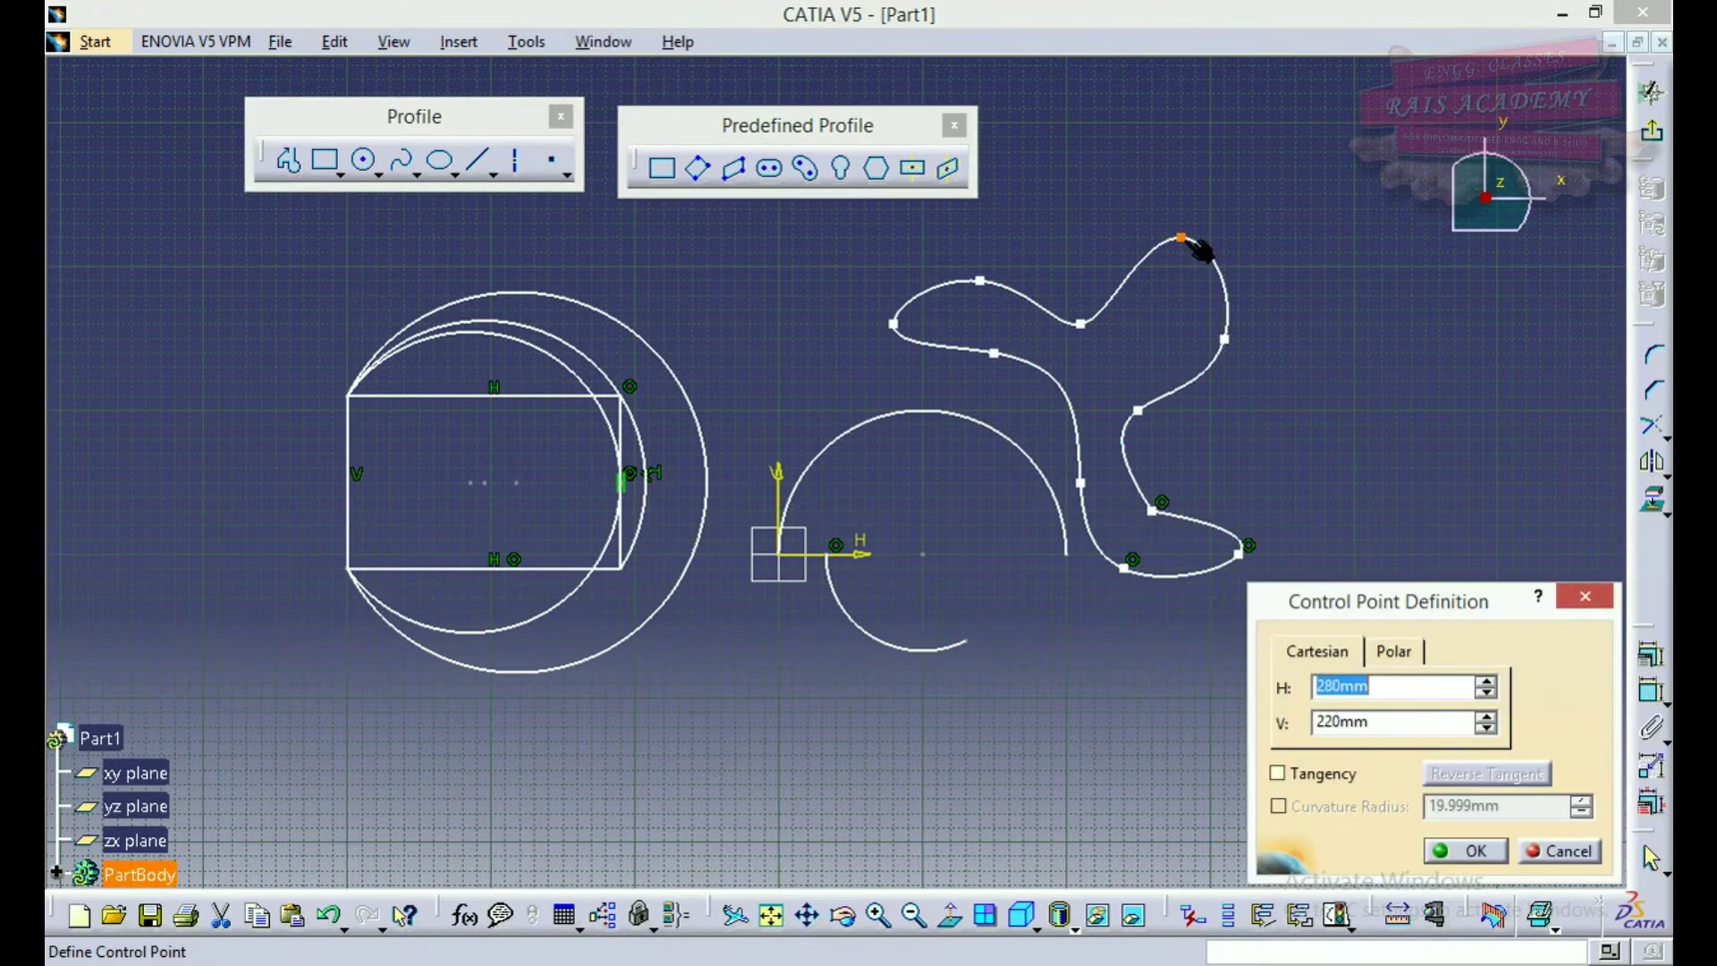
pyautogui.click(1506, 848)
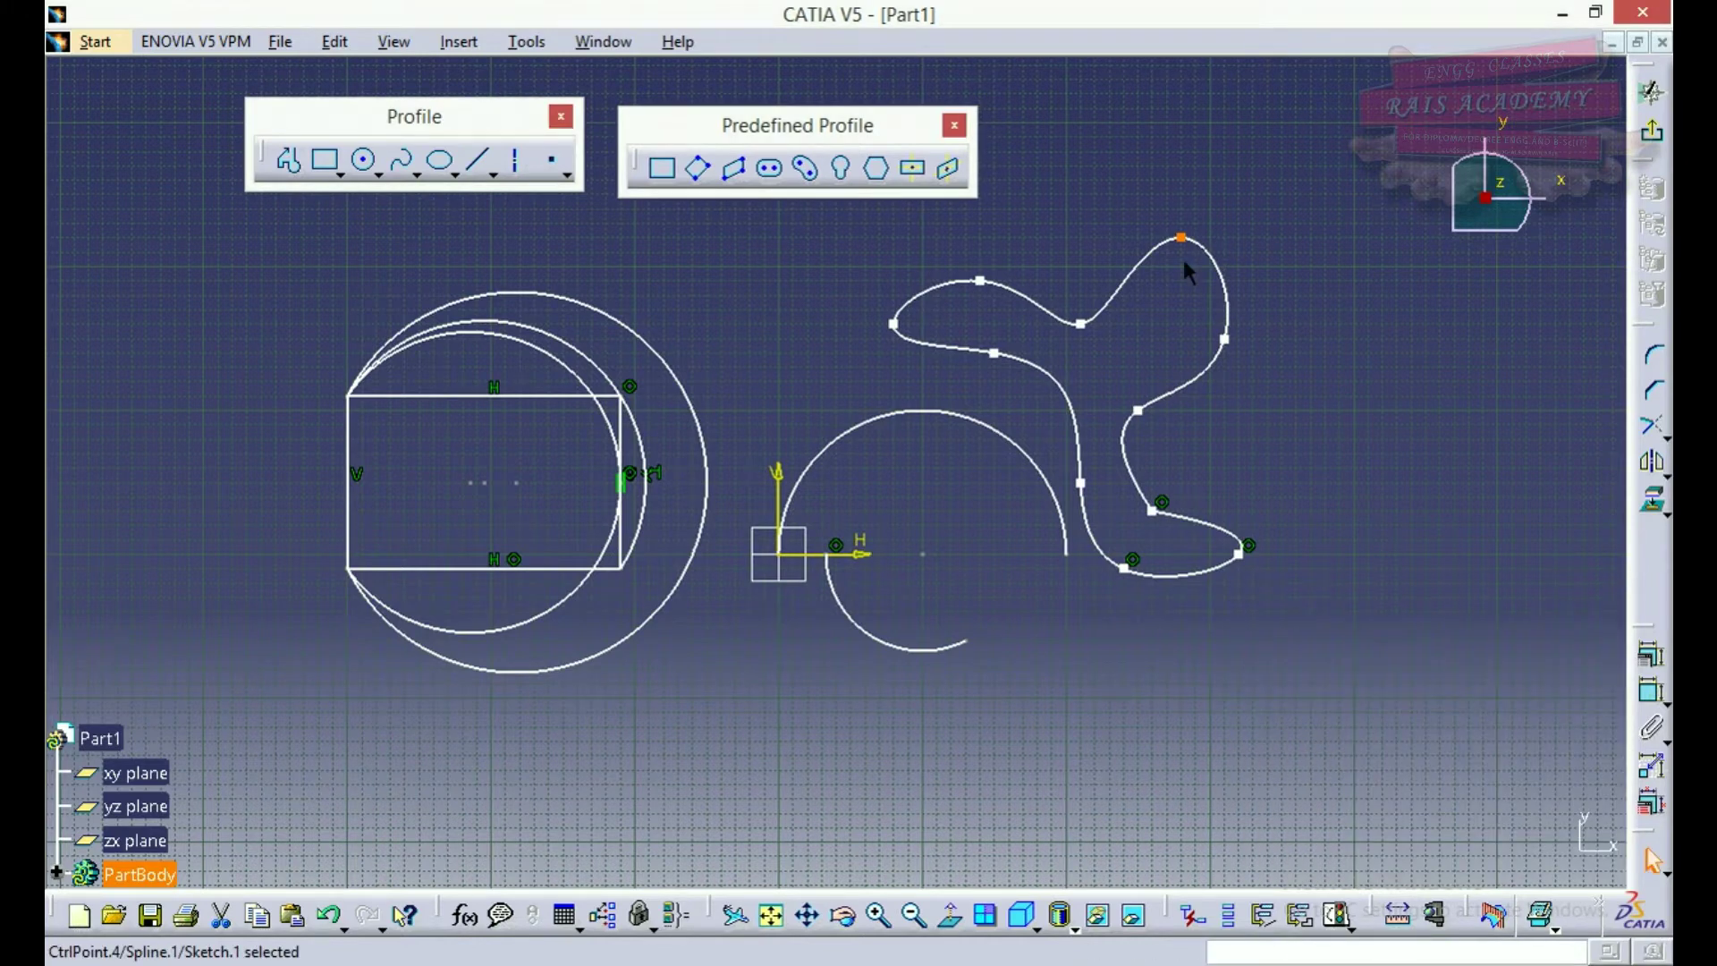
# Drag the spline's top, middle, end and left control points to new positions, reshaping its outline
pyautogui.moveTo(1181, 239); pyautogui.dragTo(1281, 354)
pyautogui.moveTo(1139, 412); pyautogui.dragTo(1224, 440)
pyautogui.moveTo(1162, 523); pyautogui.dragTo(1350, 492)
pyautogui.moveTo(1249, 459); pyautogui.dragTo(1240, 398)
pyautogui.moveTo(1097, 337); pyautogui.dragTo(1093, 272)
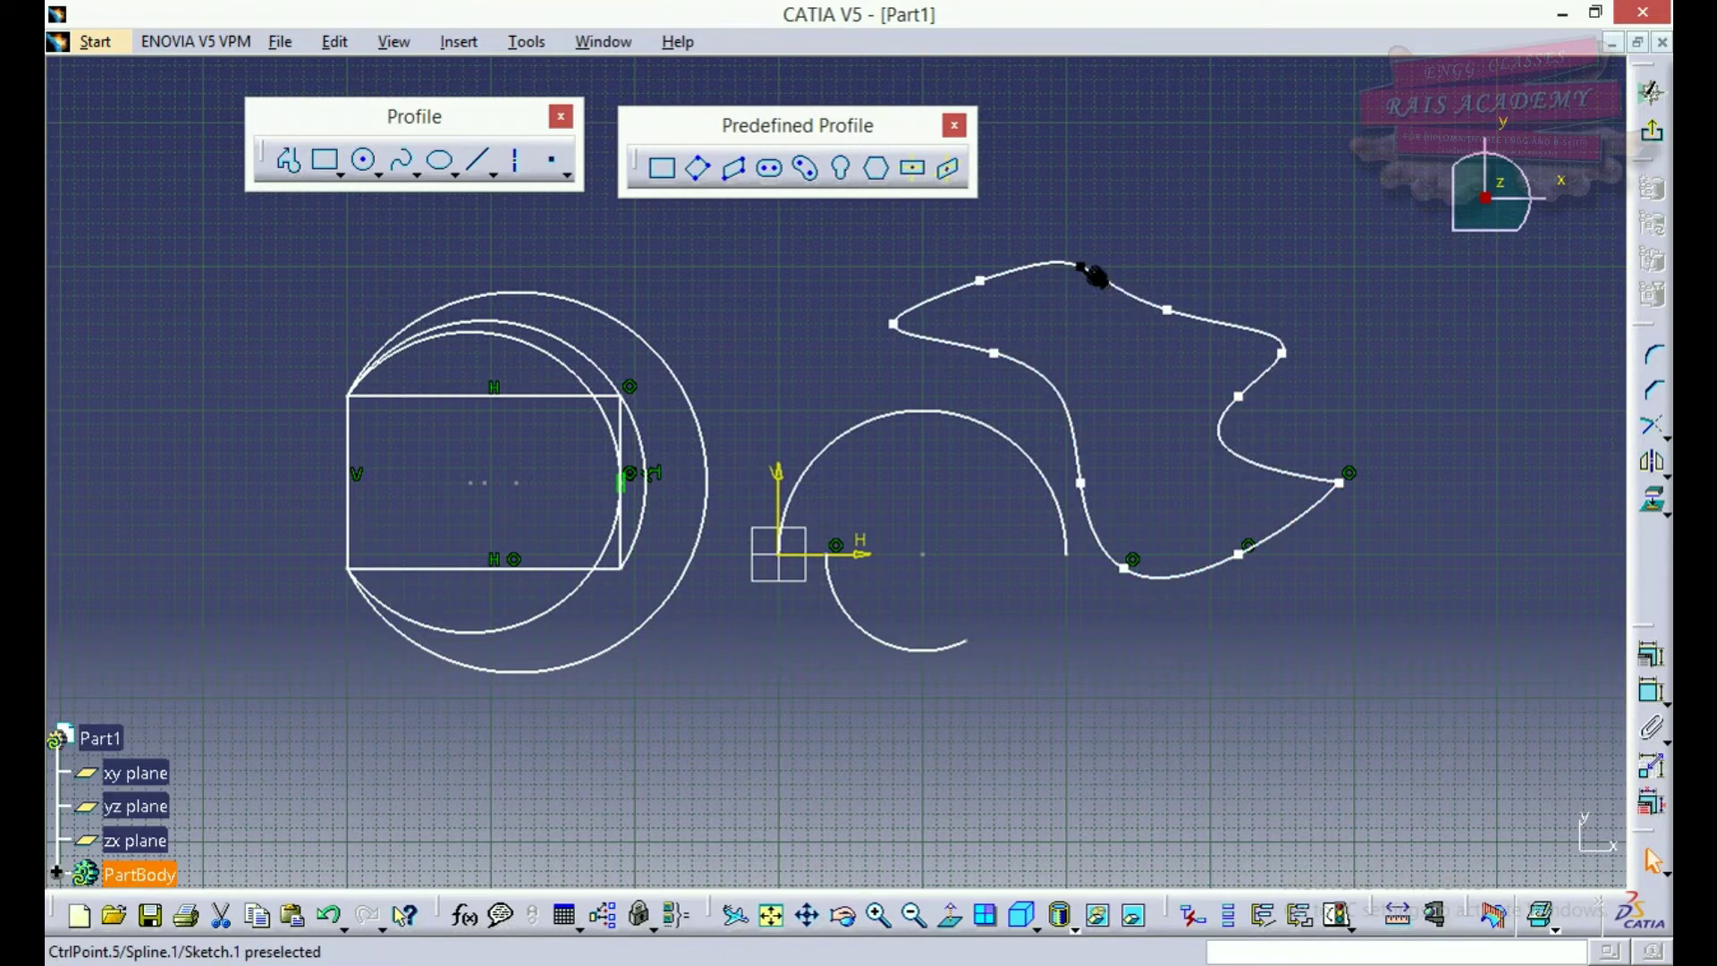
pyautogui.moveTo(997, 295); pyautogui.dragTo(1043, 311)
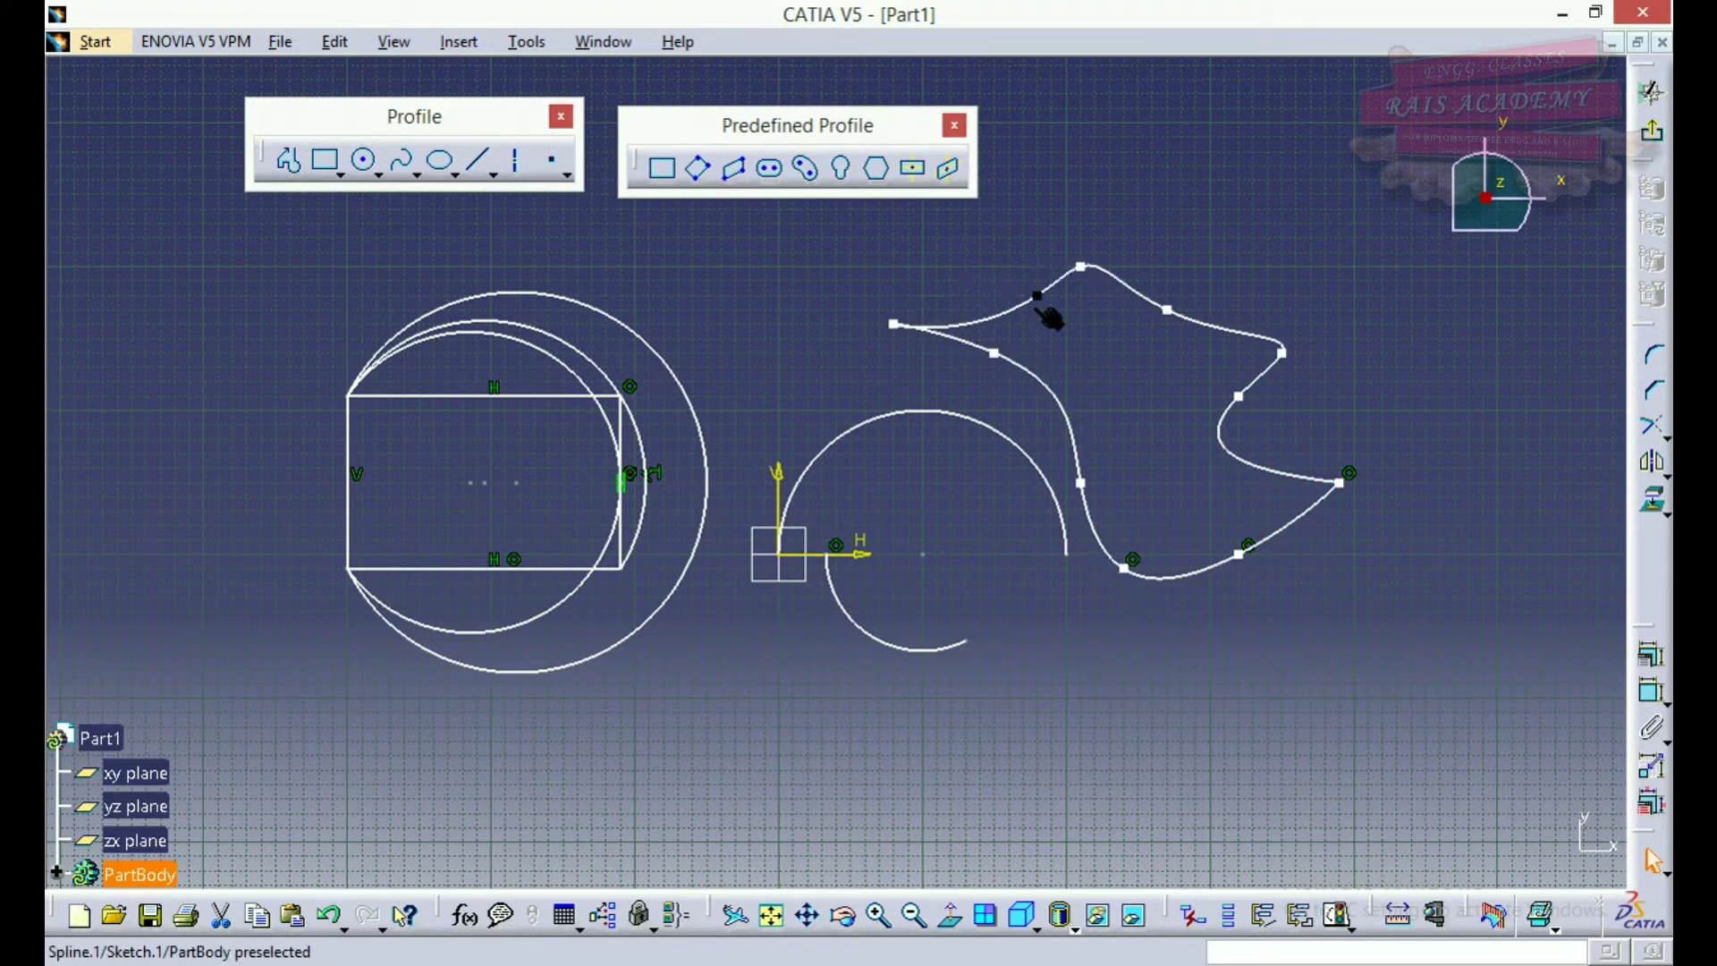
pyautogui.moveTo(908, 338); pyautogui.dragTo(1008, 324)
# Fine-tune the positions of the spline's lower control points
pyautogui.moveTo(1103, 498); pyautogui.dragTo(1085, 453)
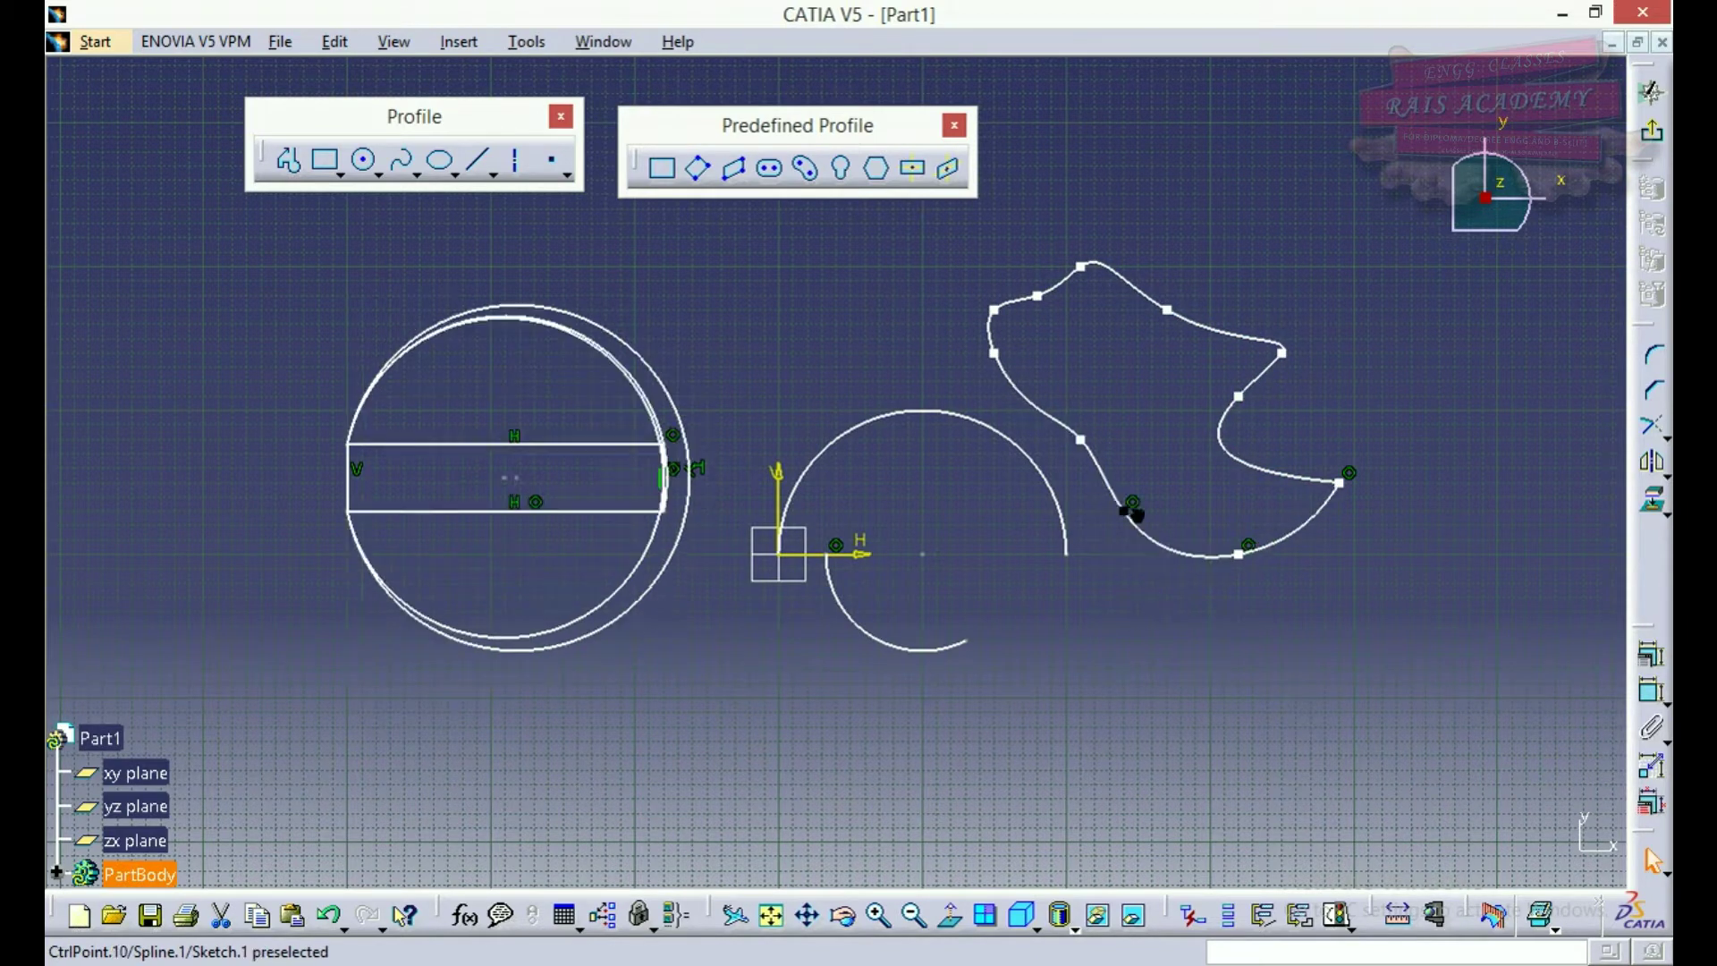
pyautogui.moveTo(1132, 513); pyautogui.dragTo(1131, 494)
pyautogui.moveTo(1131, 494); pyautogui.dragTo(1142, 485)
pyautogui.moveTo(1141, 486); pyautogui.dragTo(1138, 474)
pyautogui.moveTo(1139, 474); pyautogui.dragTo(1139, 504)
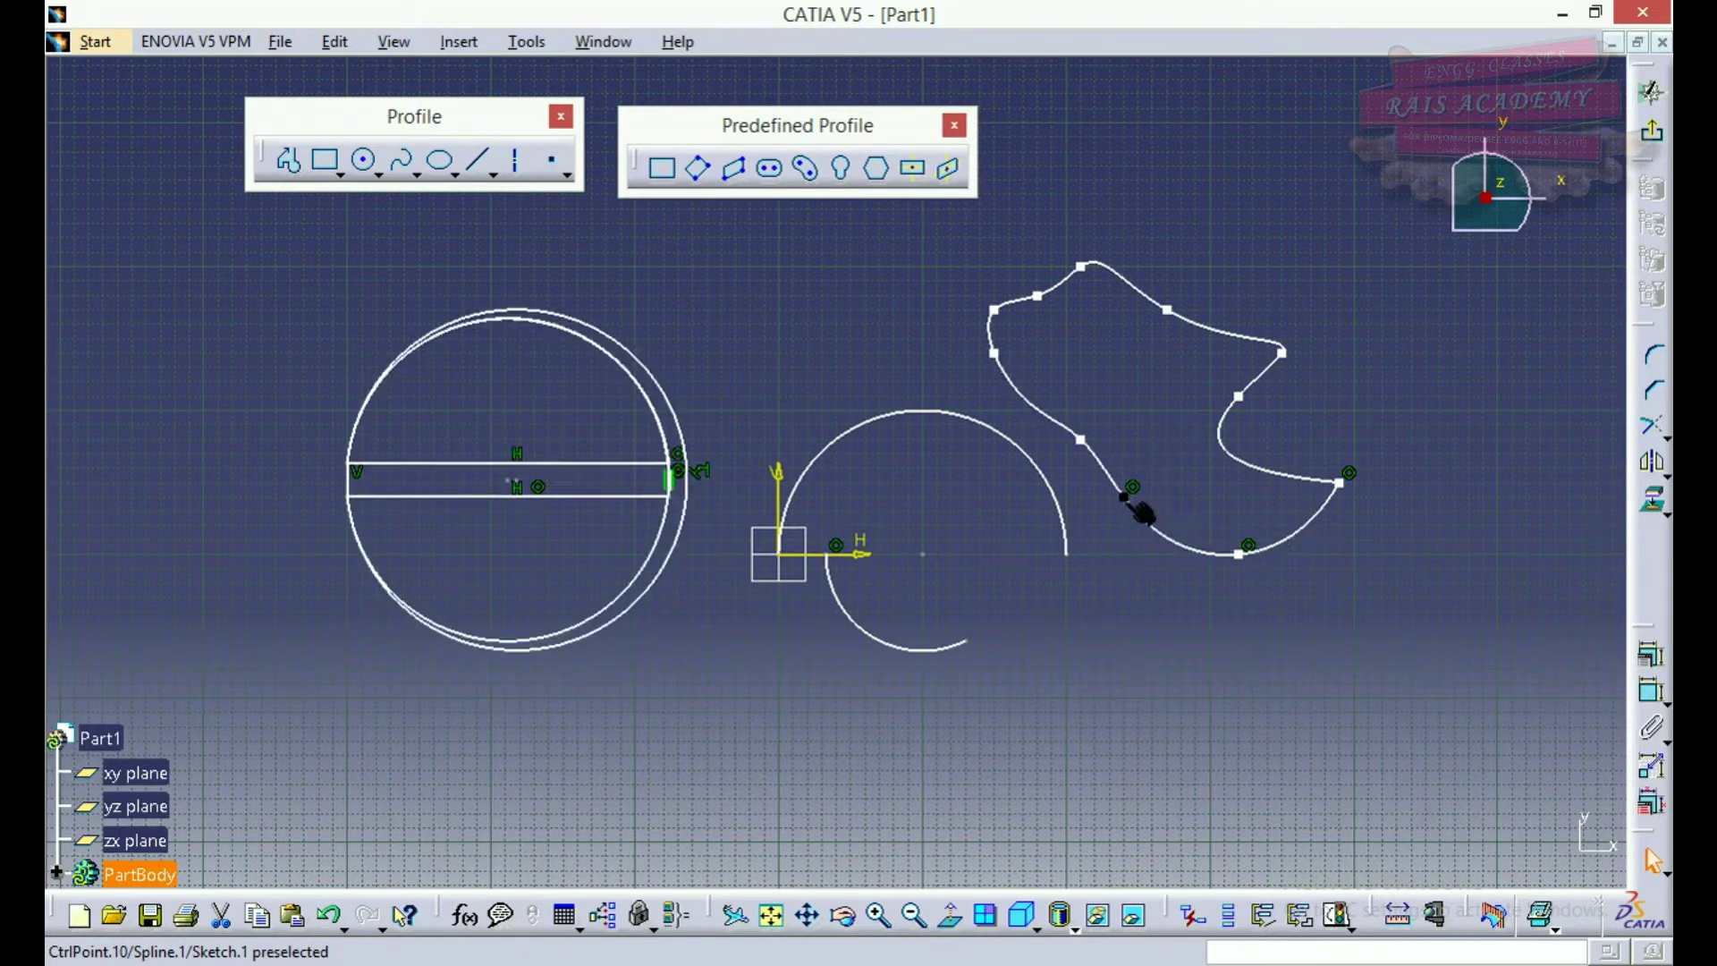
pyautogui.moveTo(1134, 499); pyautogui.dragTo(1125, 496)
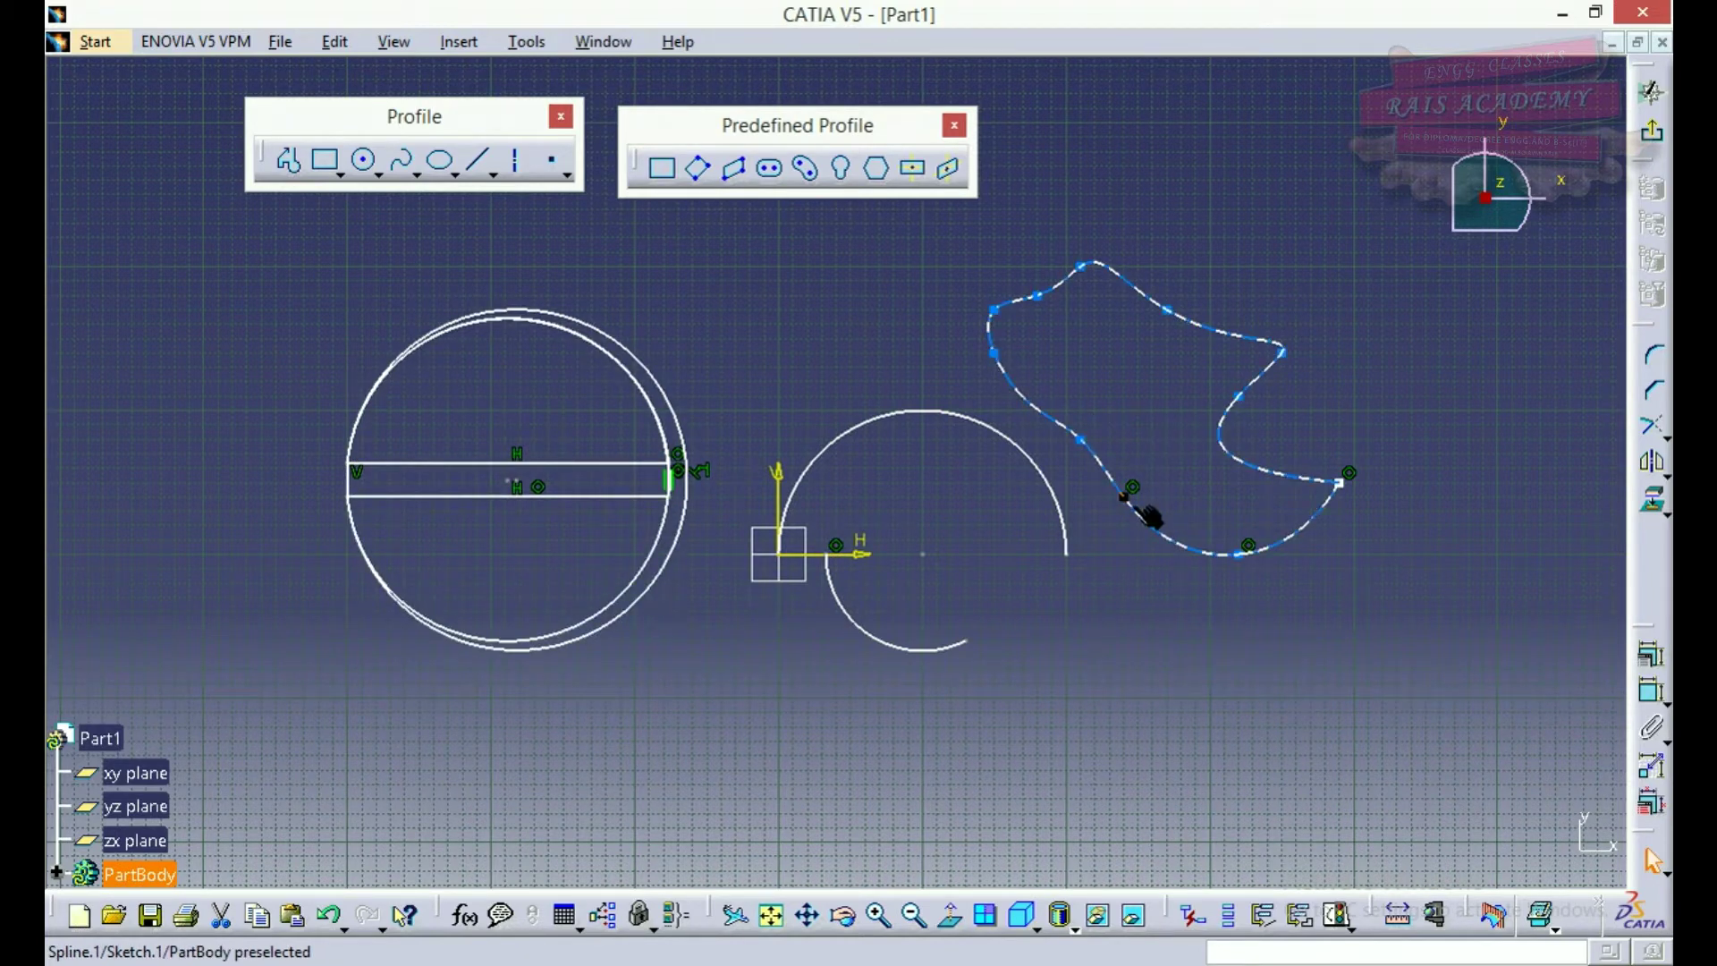
# Delete one lower and one upper-left control point from the spline
pyautogui.click(1128, 505)
pyautogui.press('Delete')
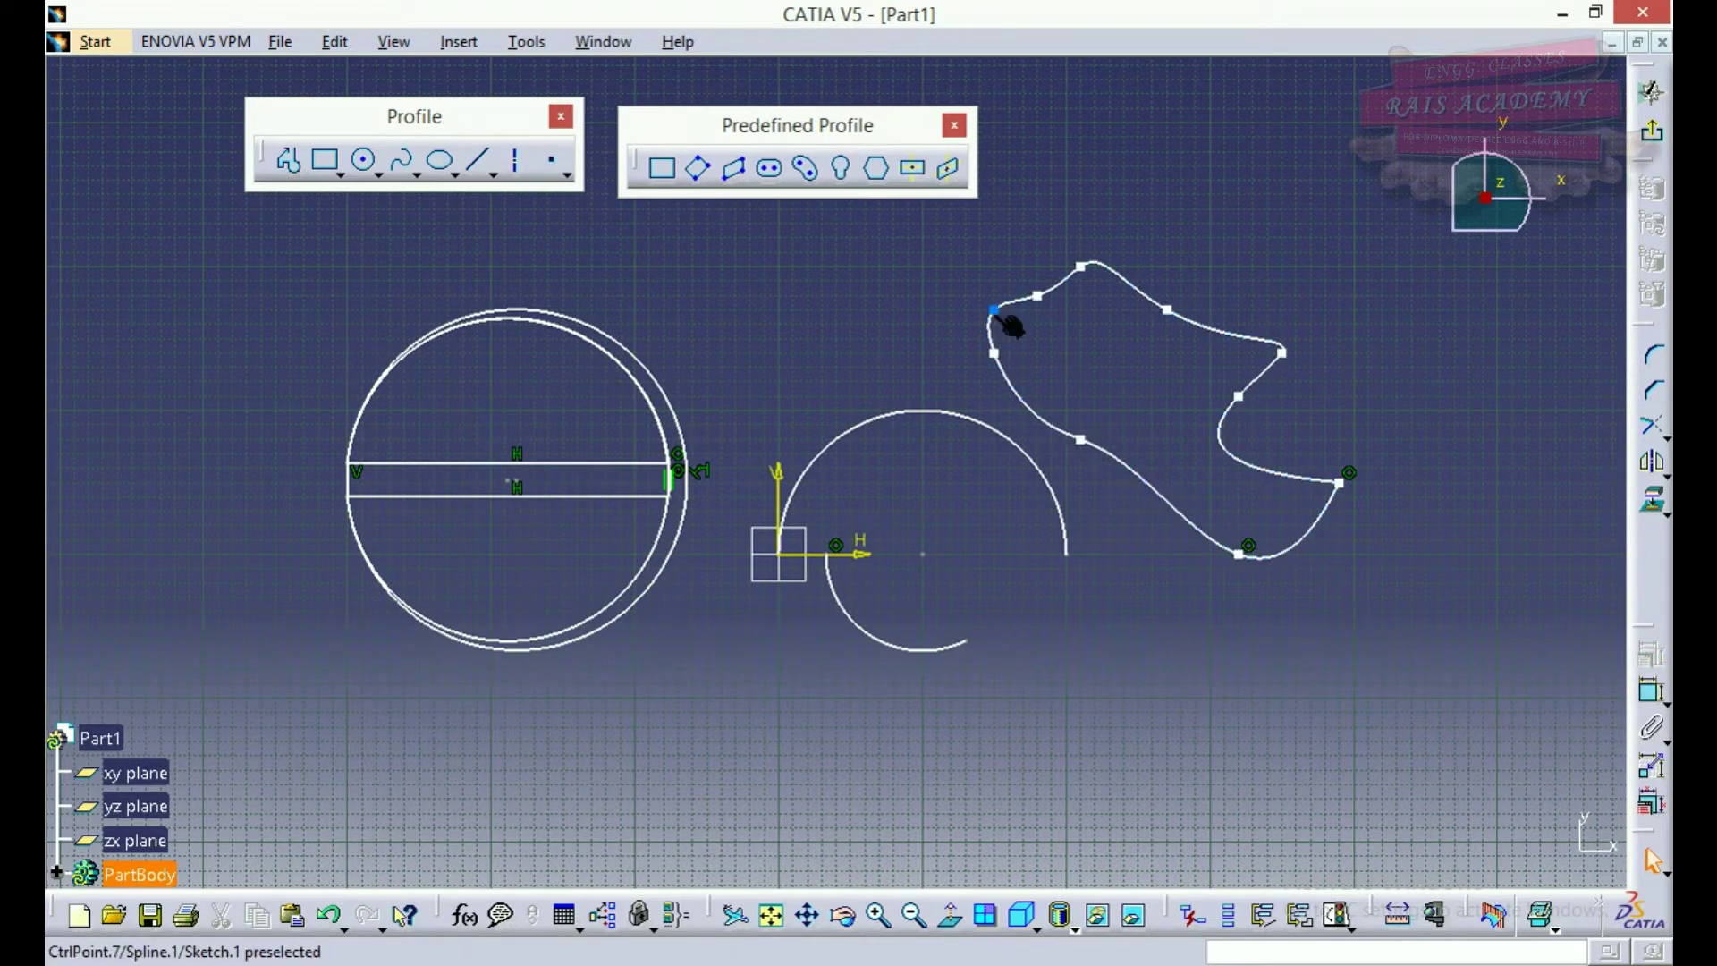
pyautogui.click(1012, 331)
pyautogui.press('Delete')
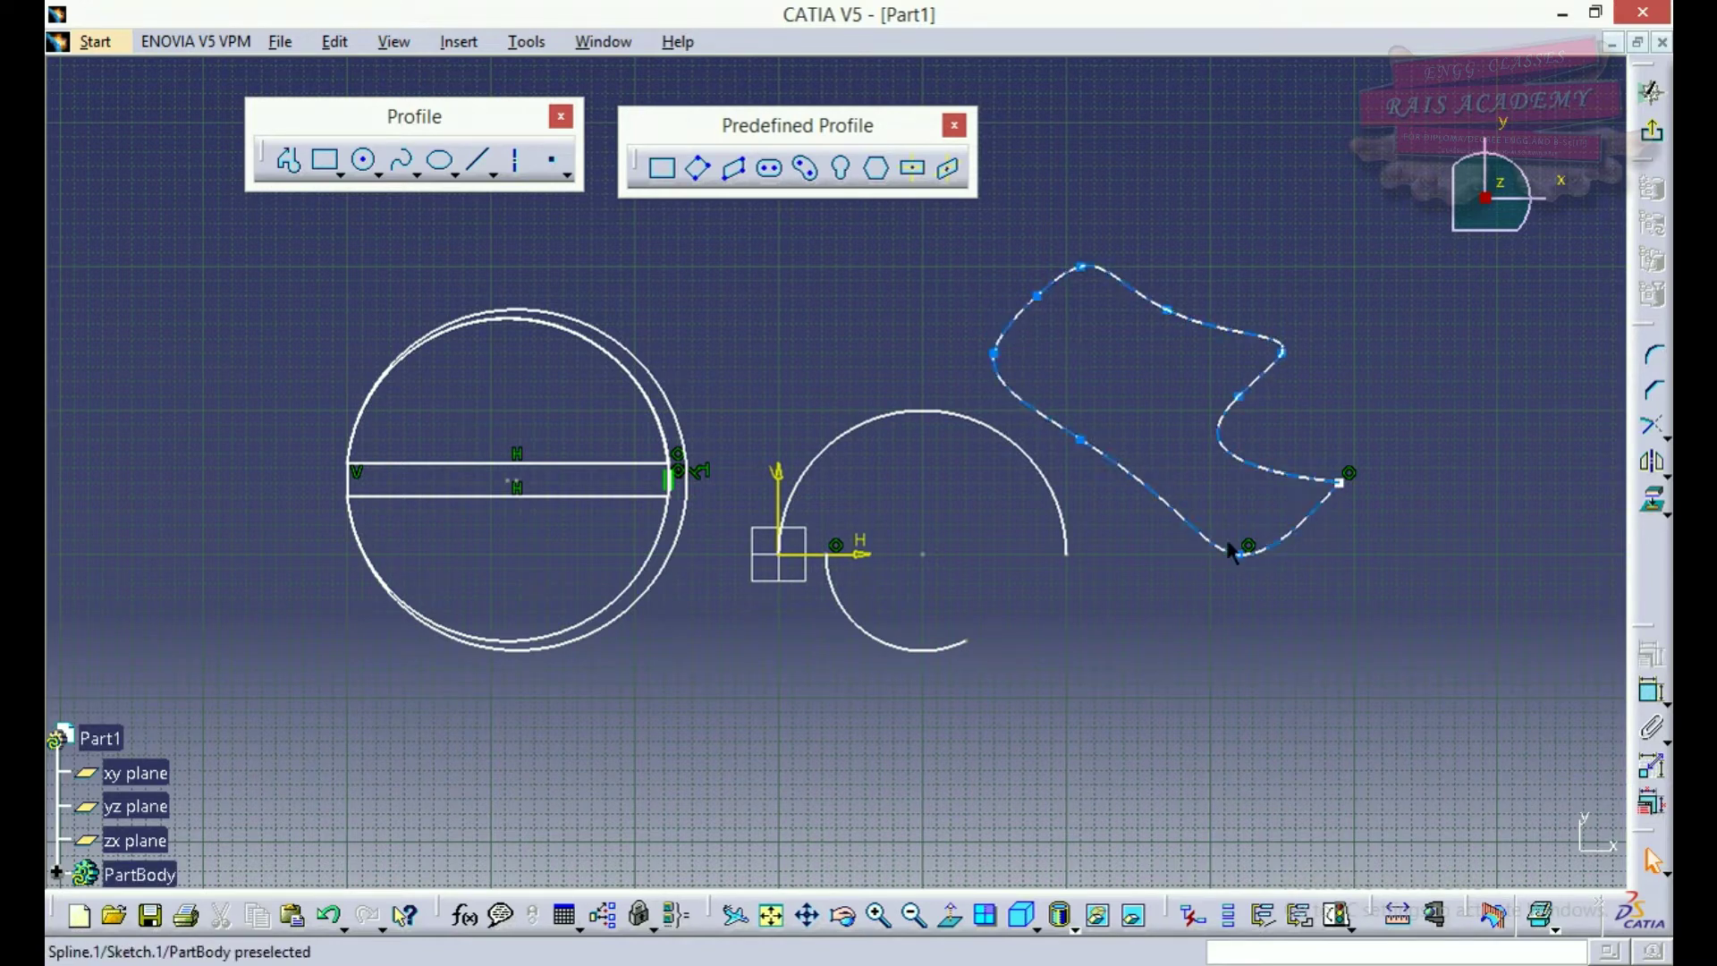
# Place a point on the spline's upper edge, then nudge the spline slightly left
pyautogui.click(558, 168)
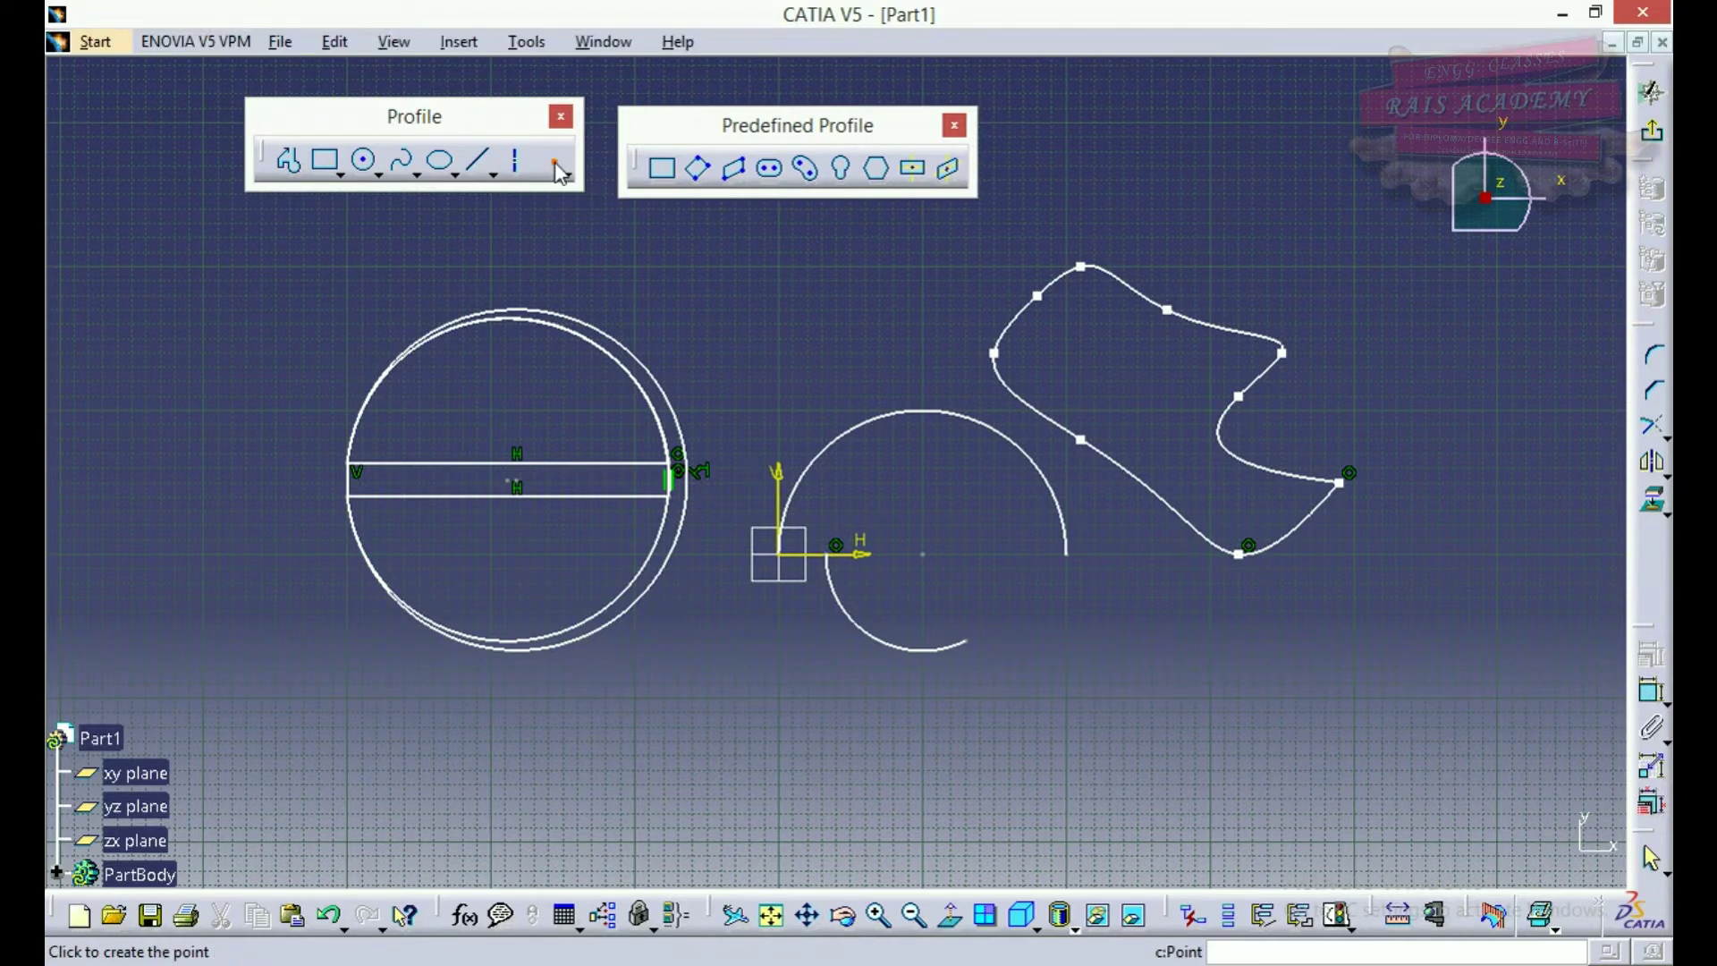
pyautogui.click(1227, 327)
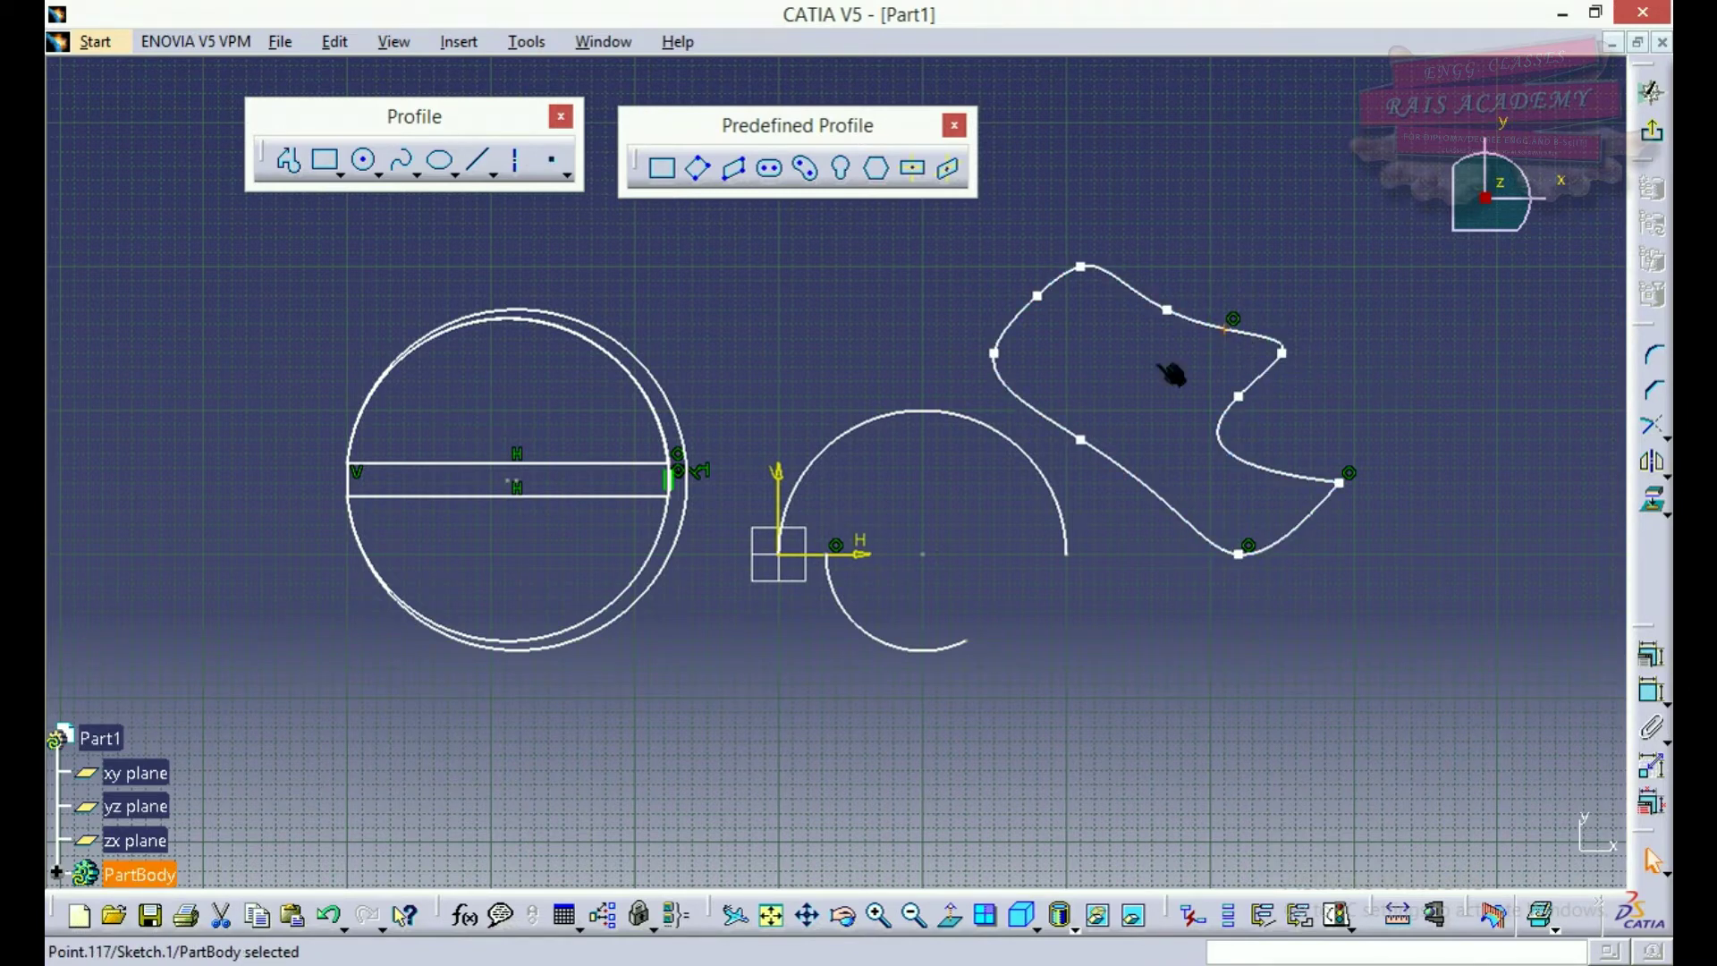
pyautogui.moveTo(1238, 337); pyautogui.dragTo(1203, 342)
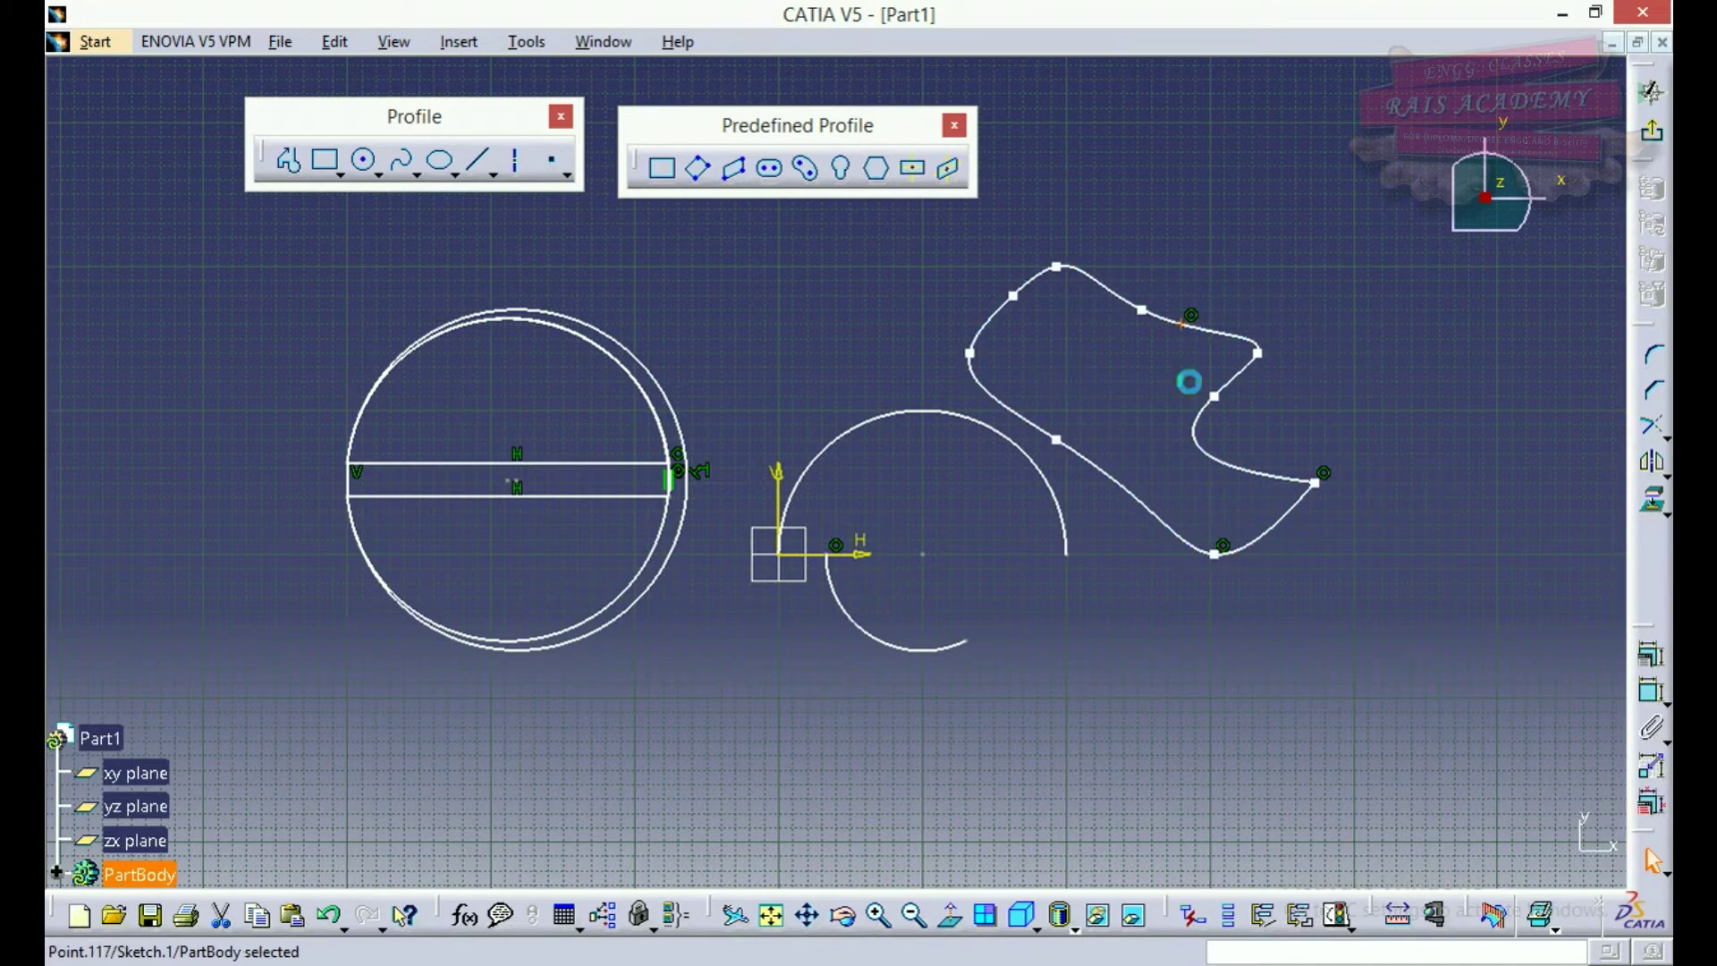
pyautogui.click(1181, 374)
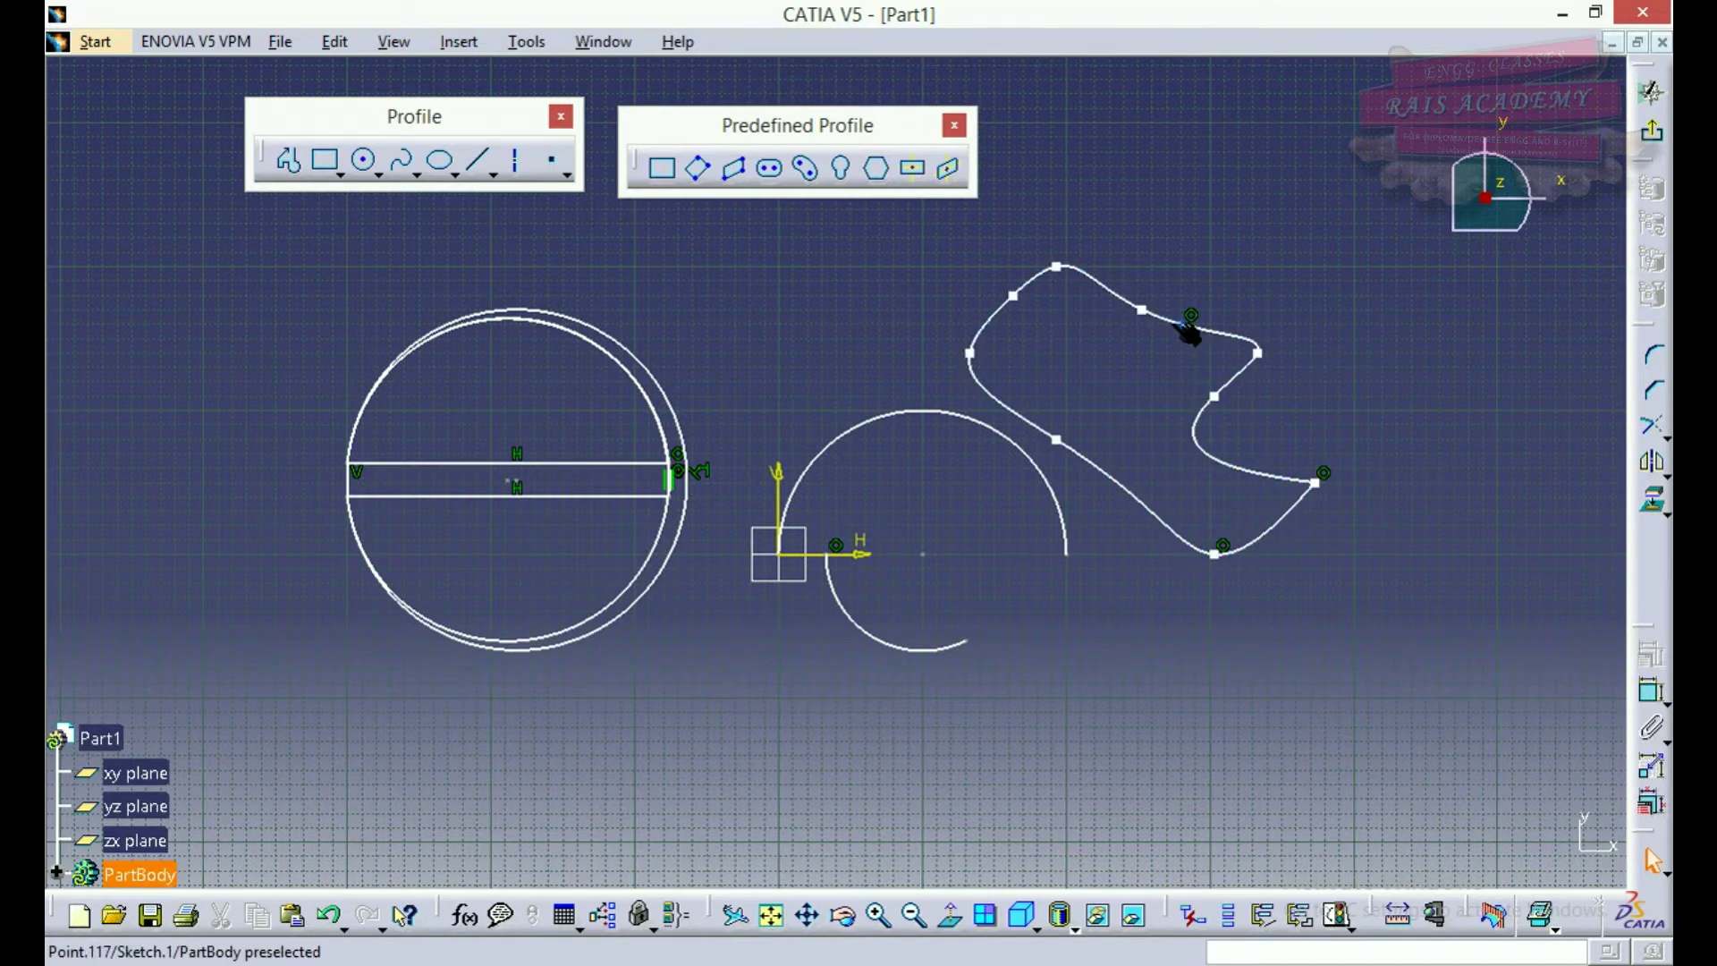
# Draw a wide horizontal ellipse centred inside the open arc, with its major axis extending right
pyautogui.click(460, 181)
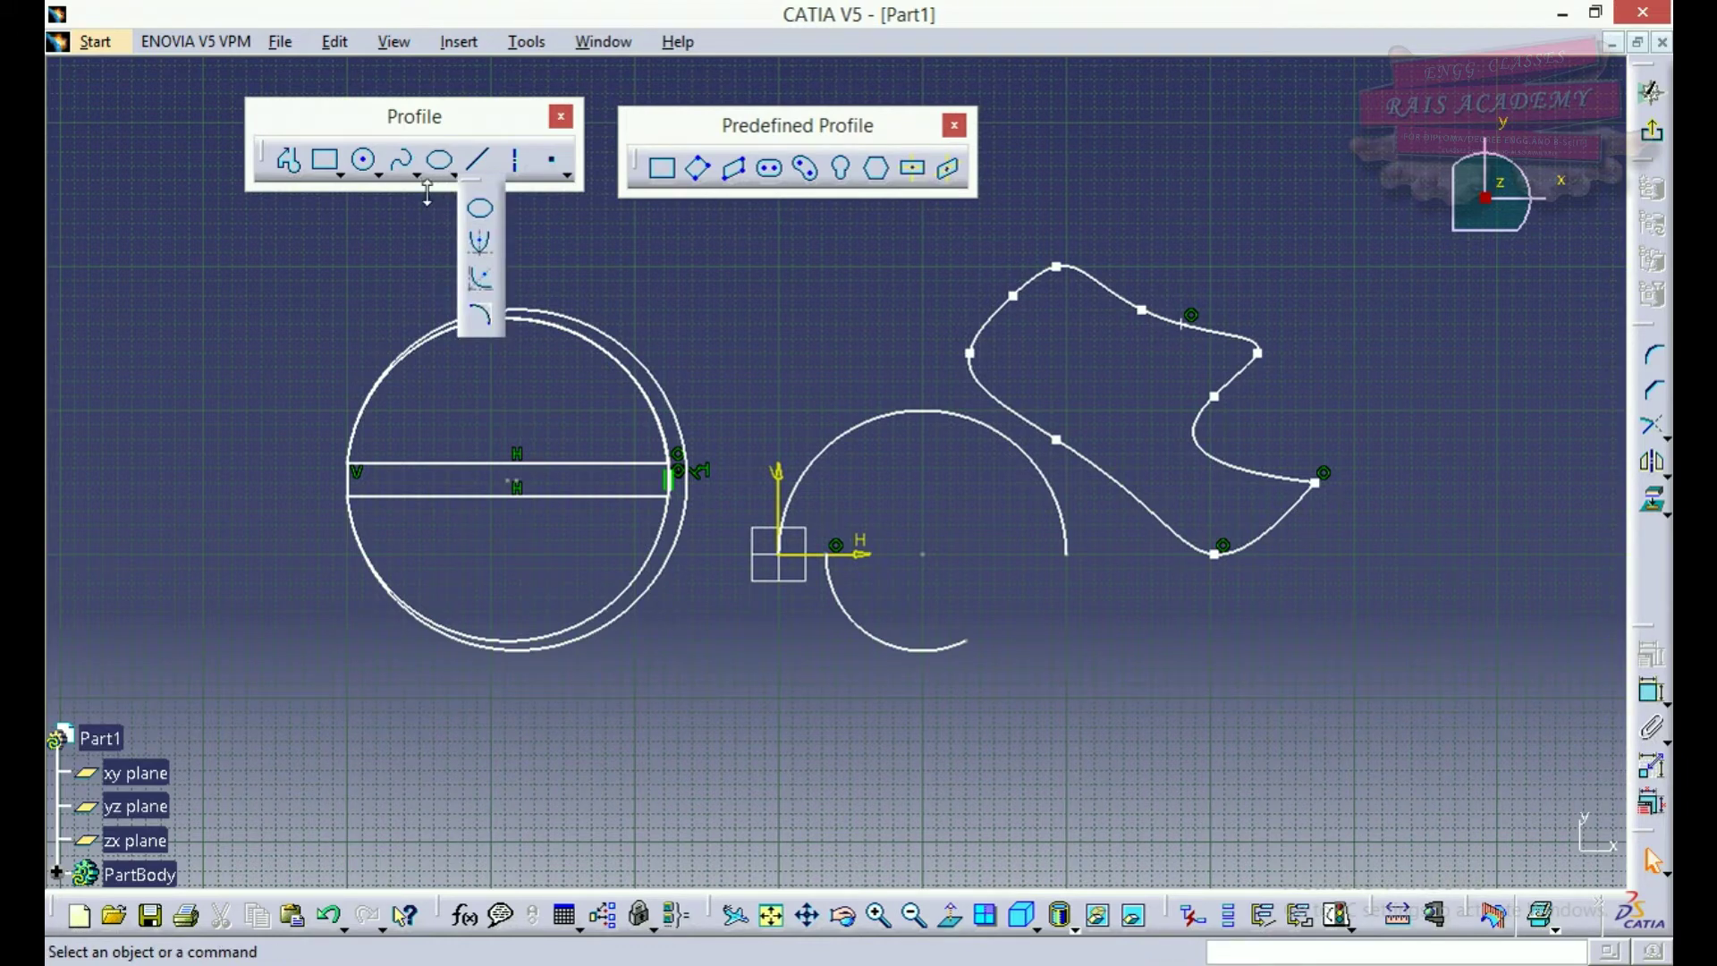
pyautogui.click(417, 174)
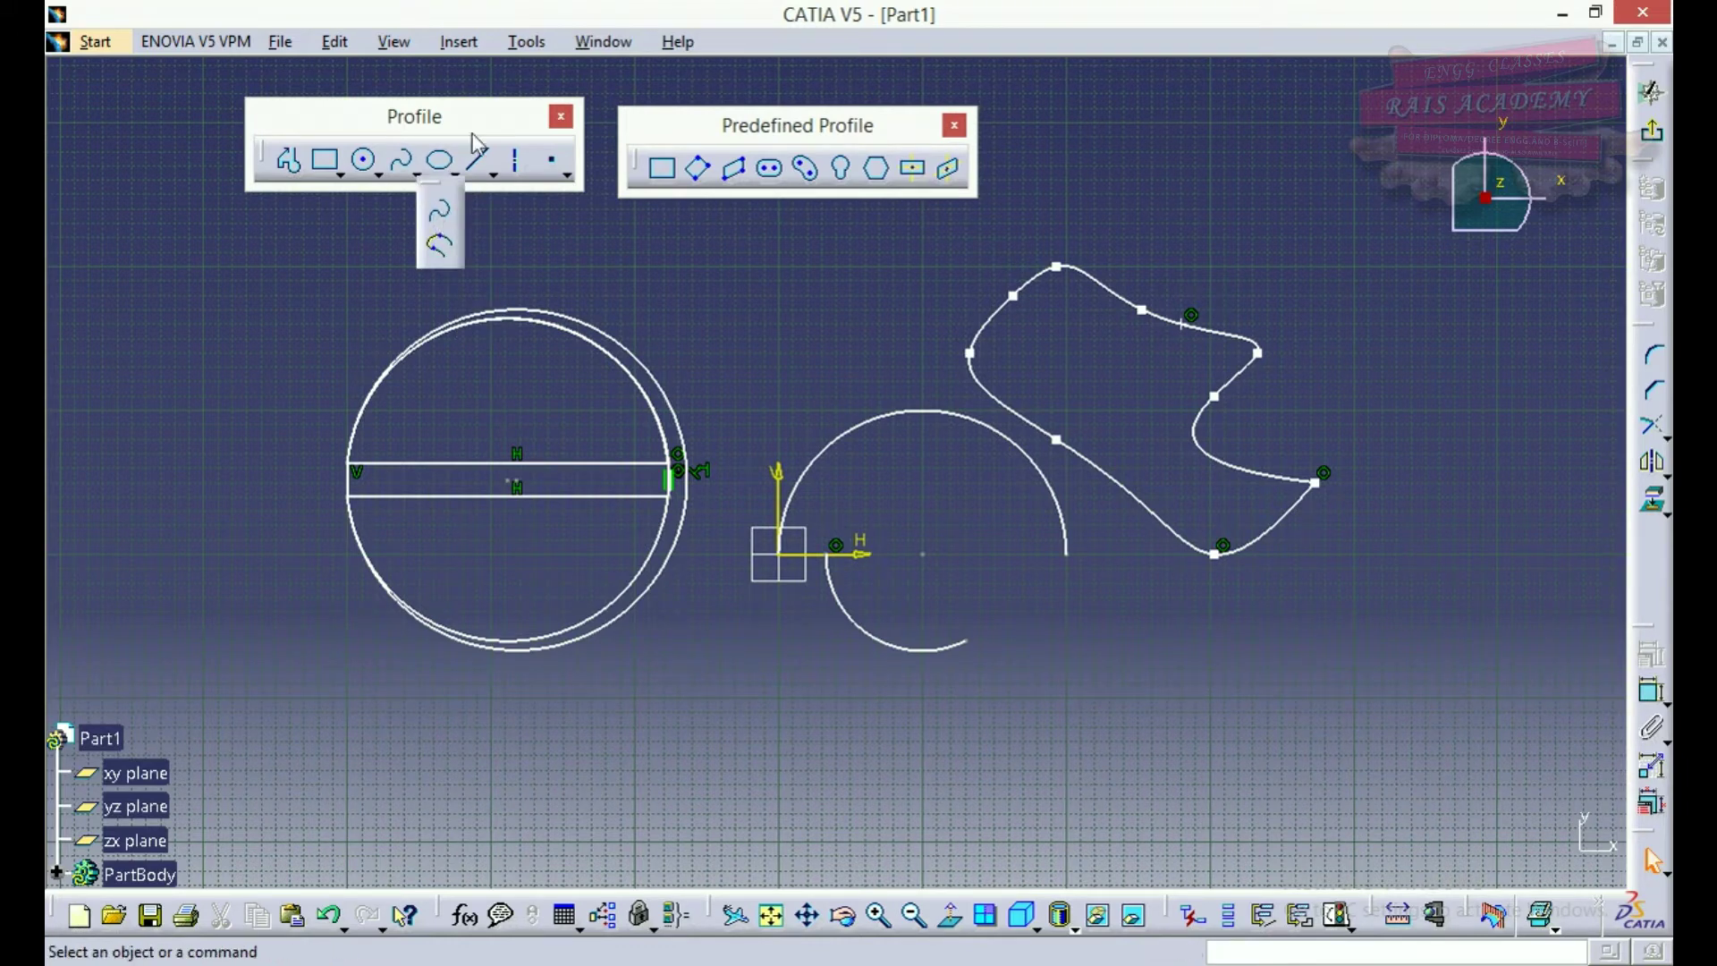
pyautogui.click(460, 180)
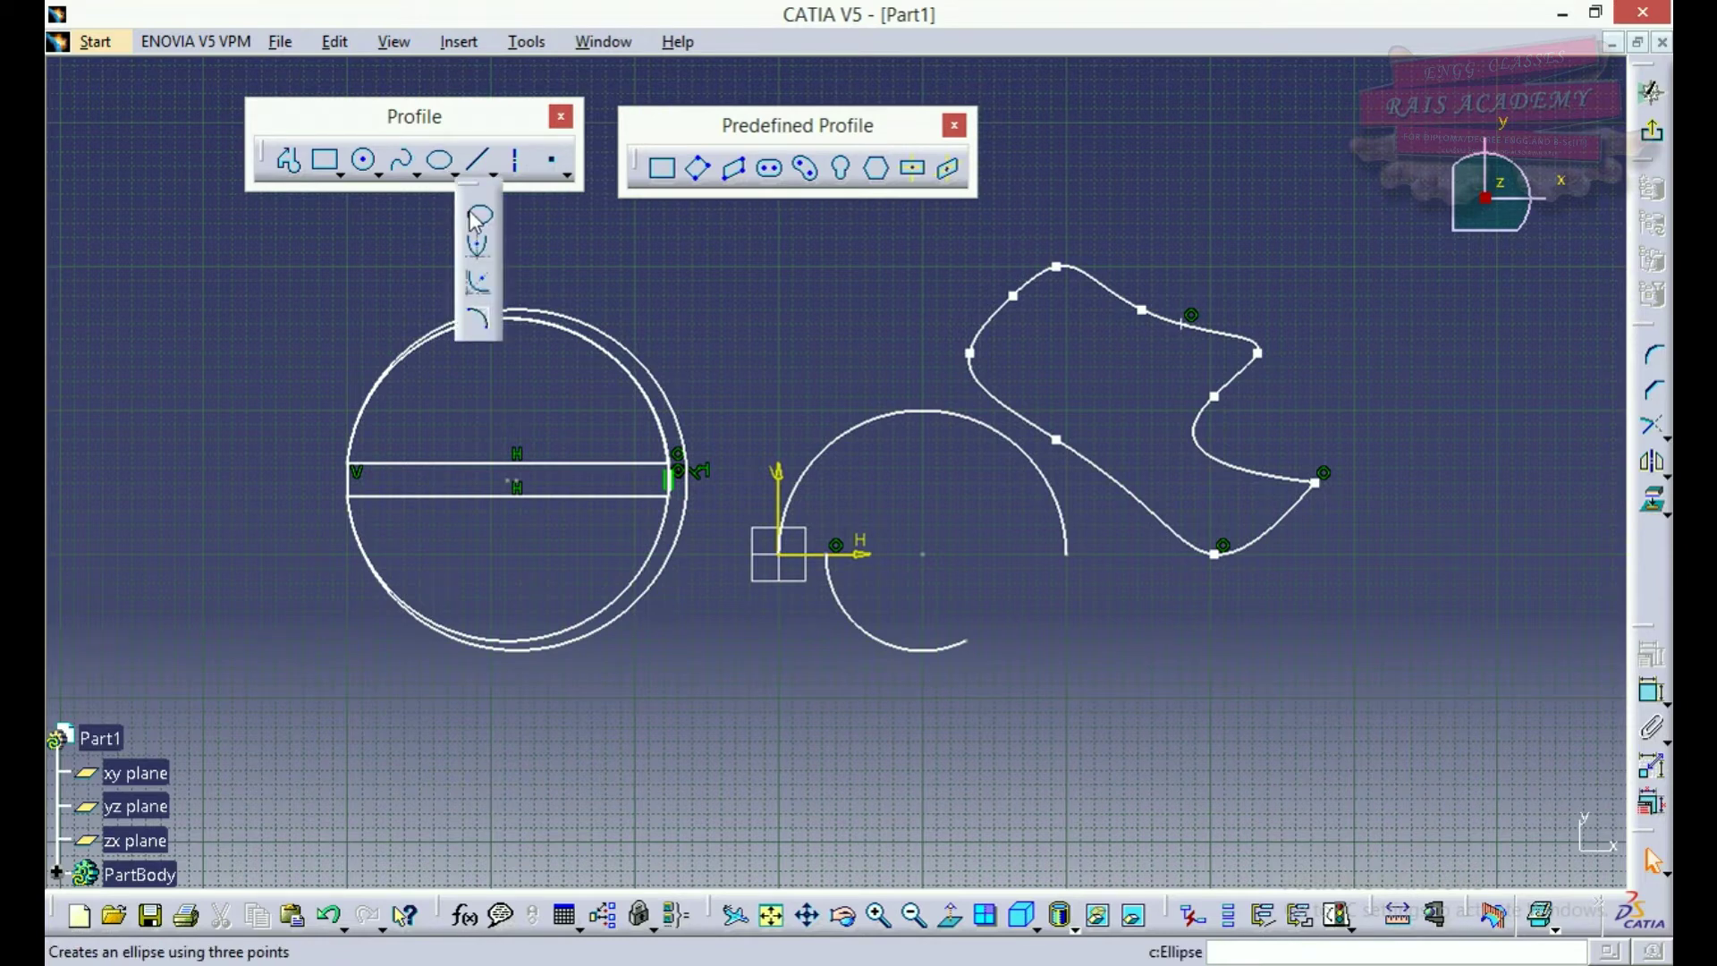
pyautogui.click(477, 217)
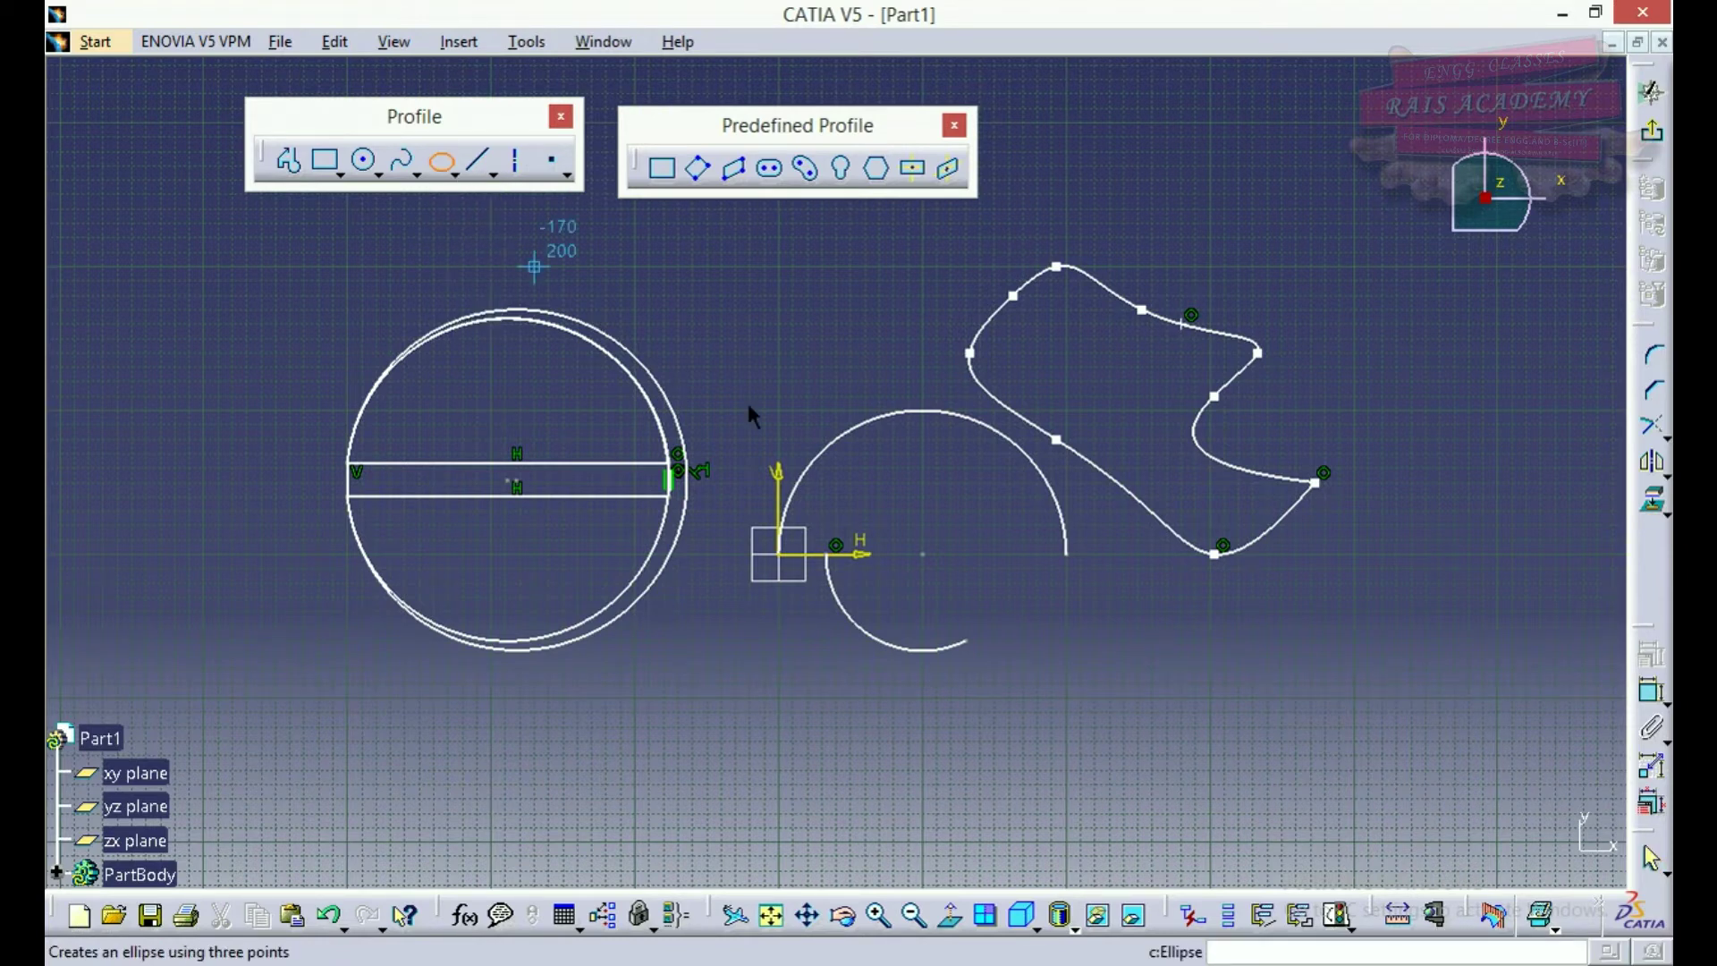
pyautogui.click(922, 555)
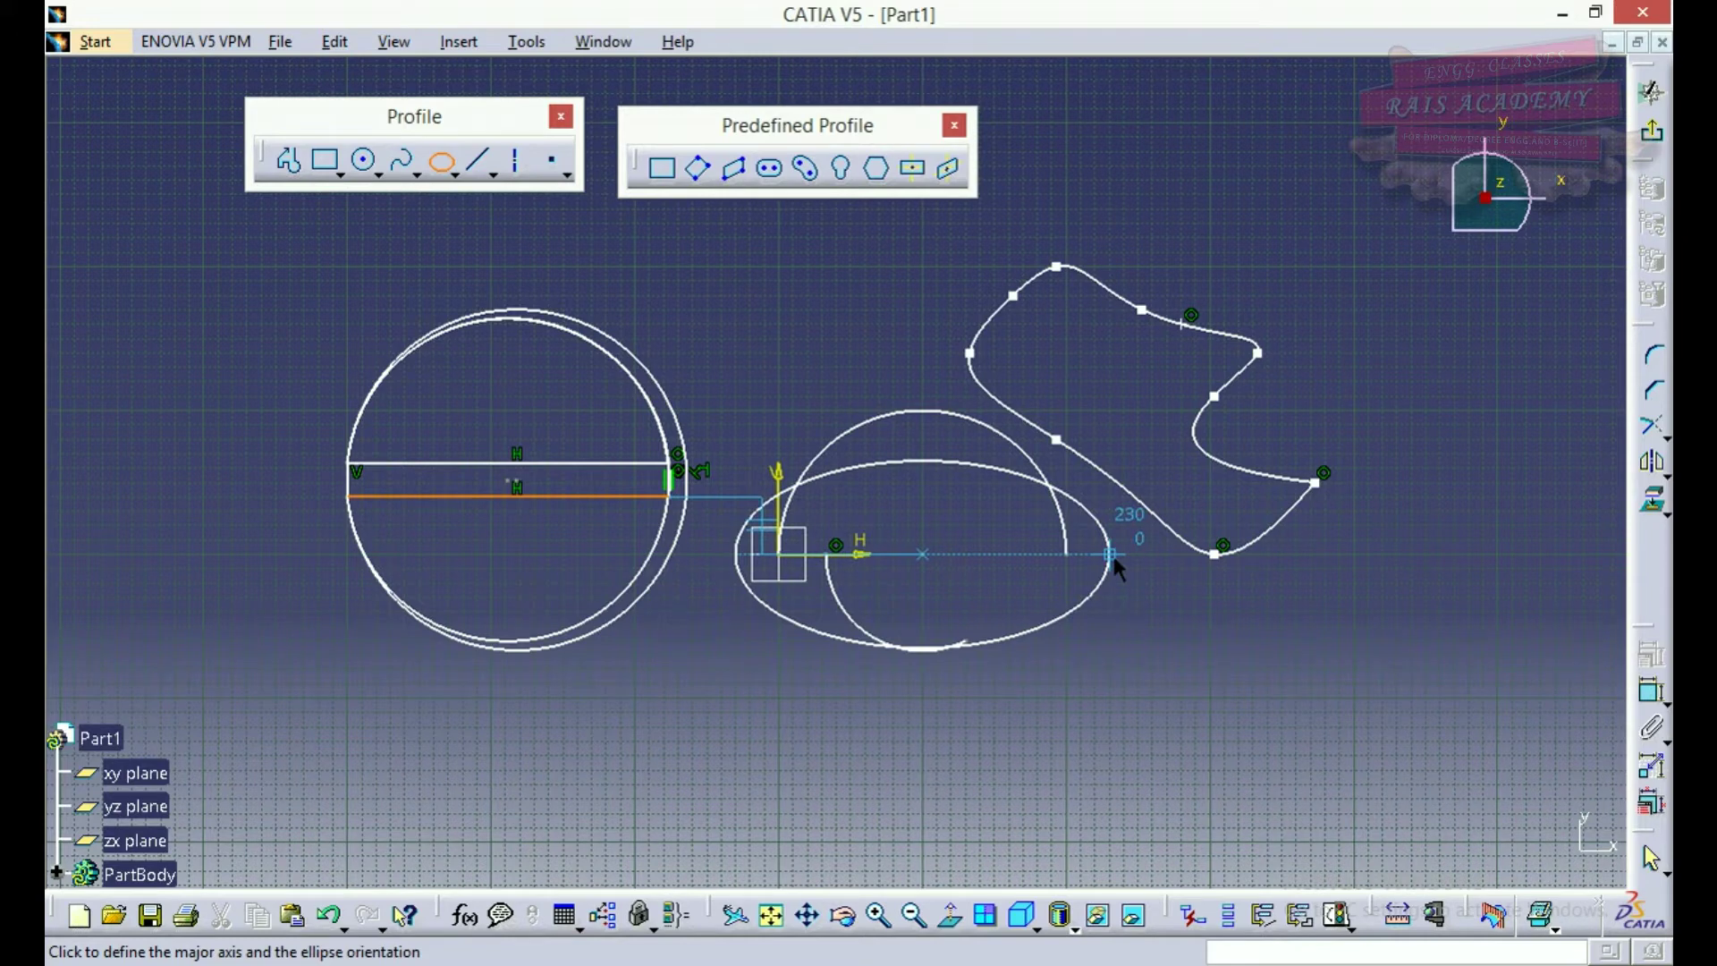
pyautogui.click(1111, 554)
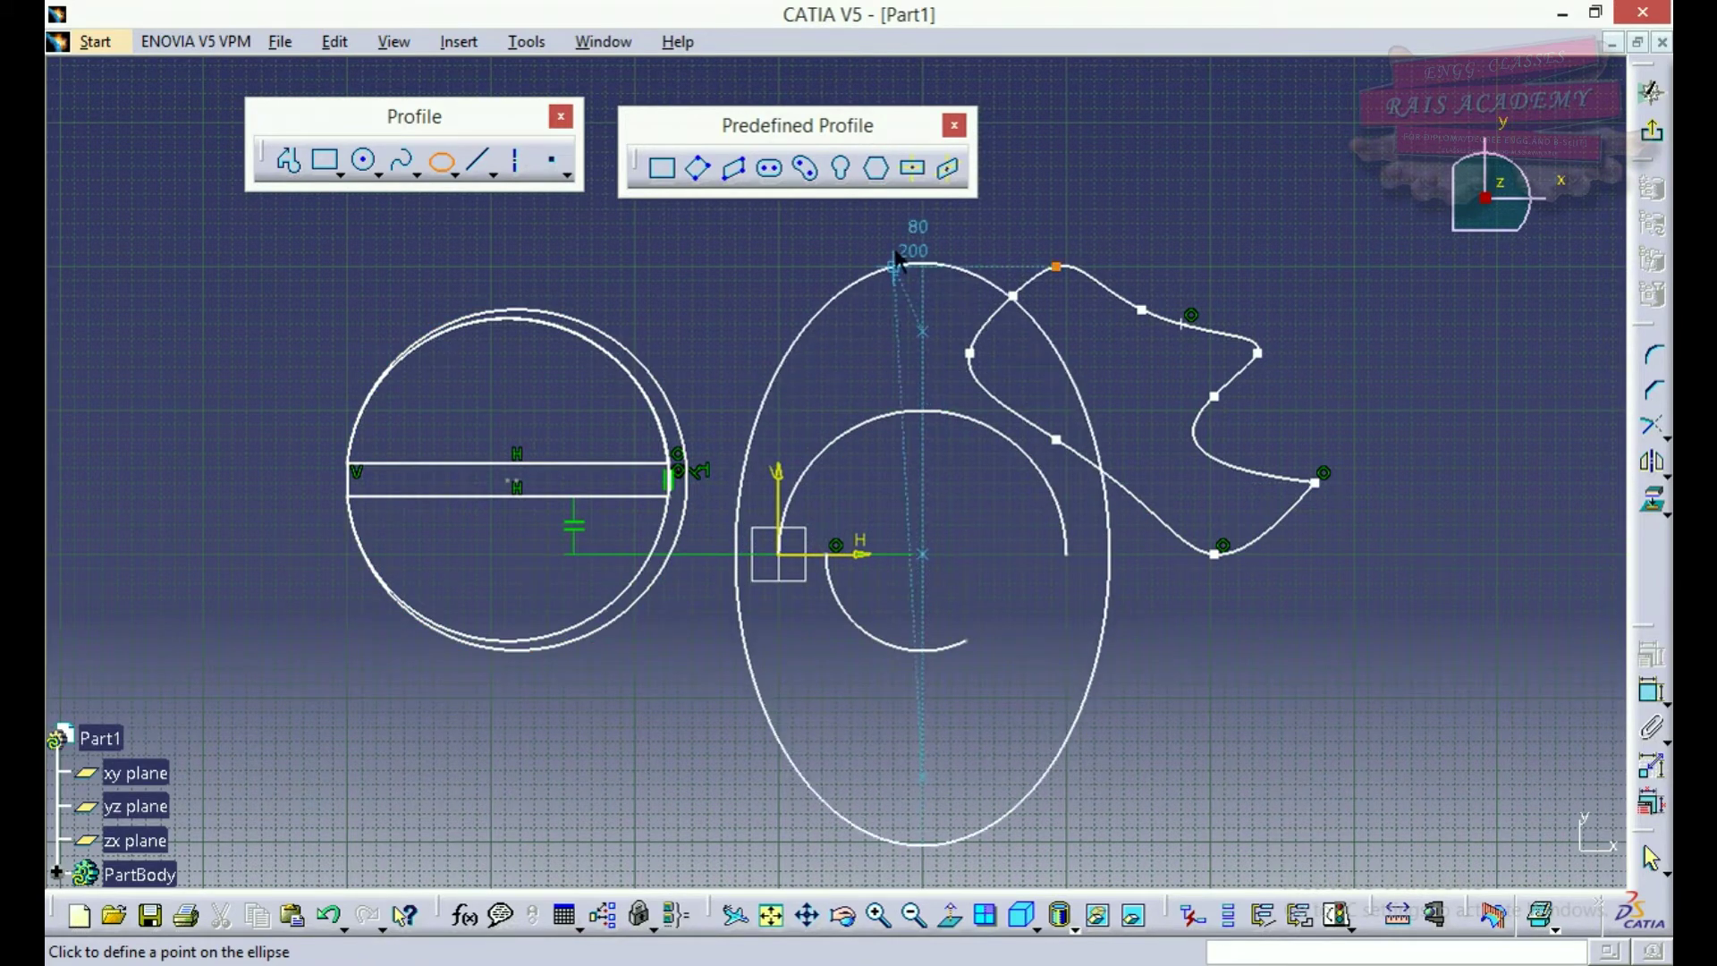
pyautogui.click(923, 495)
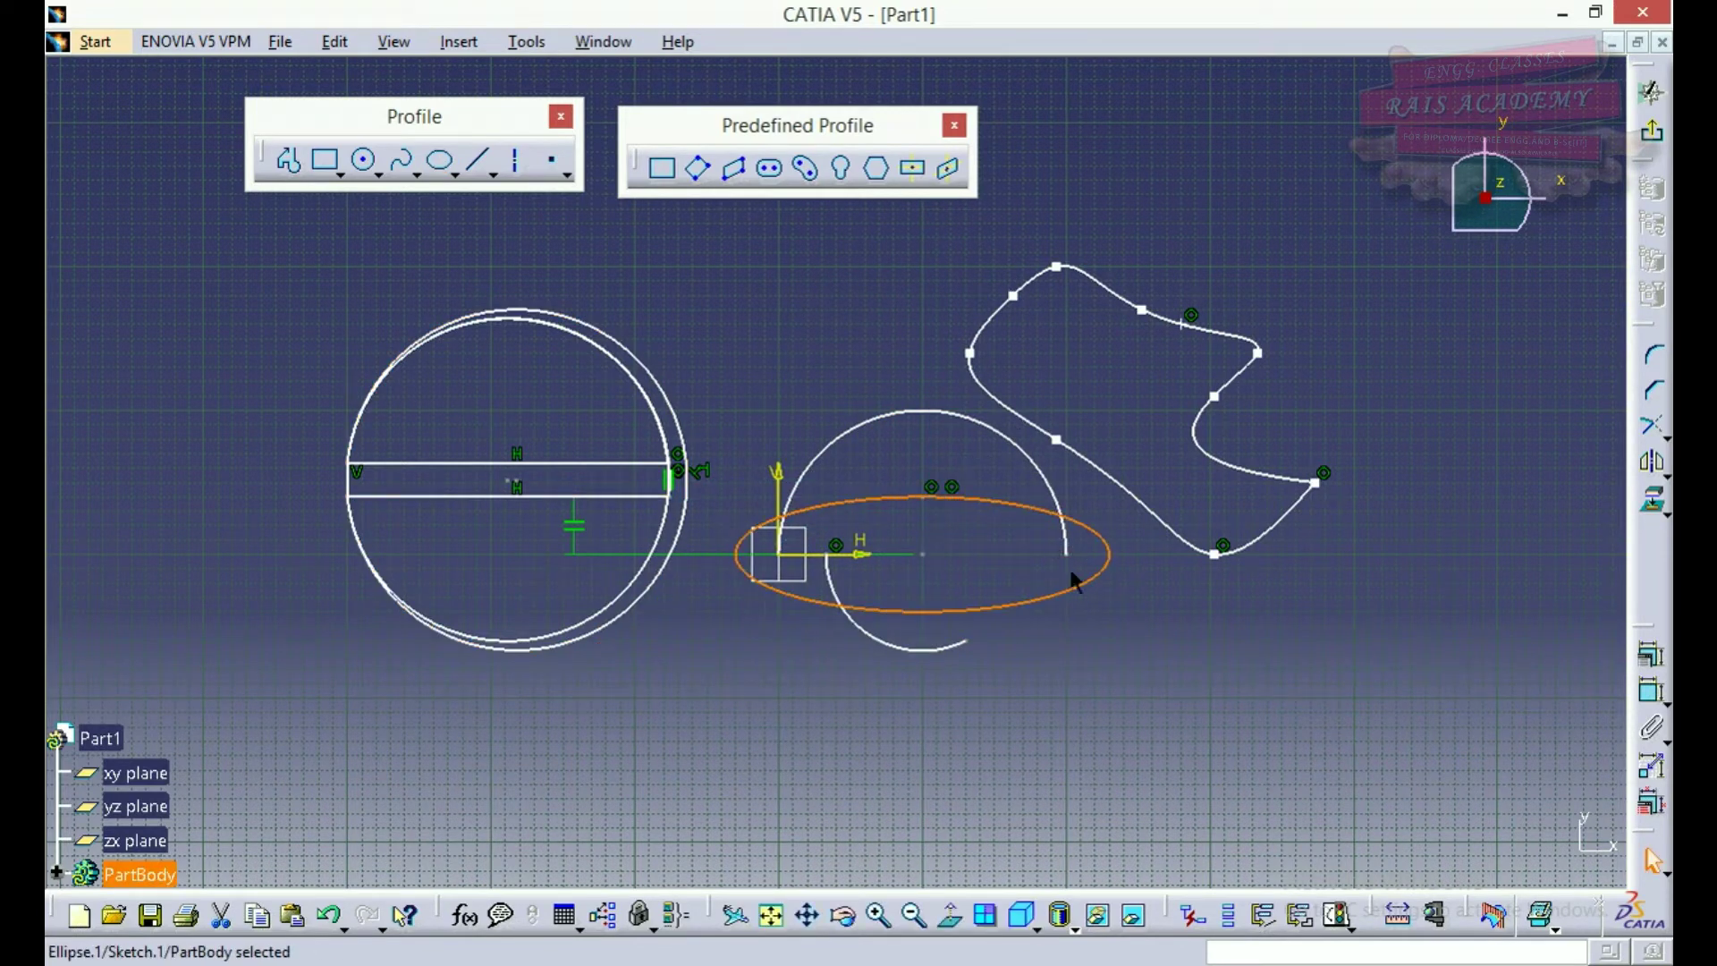
pyautogui.click(453, 174)
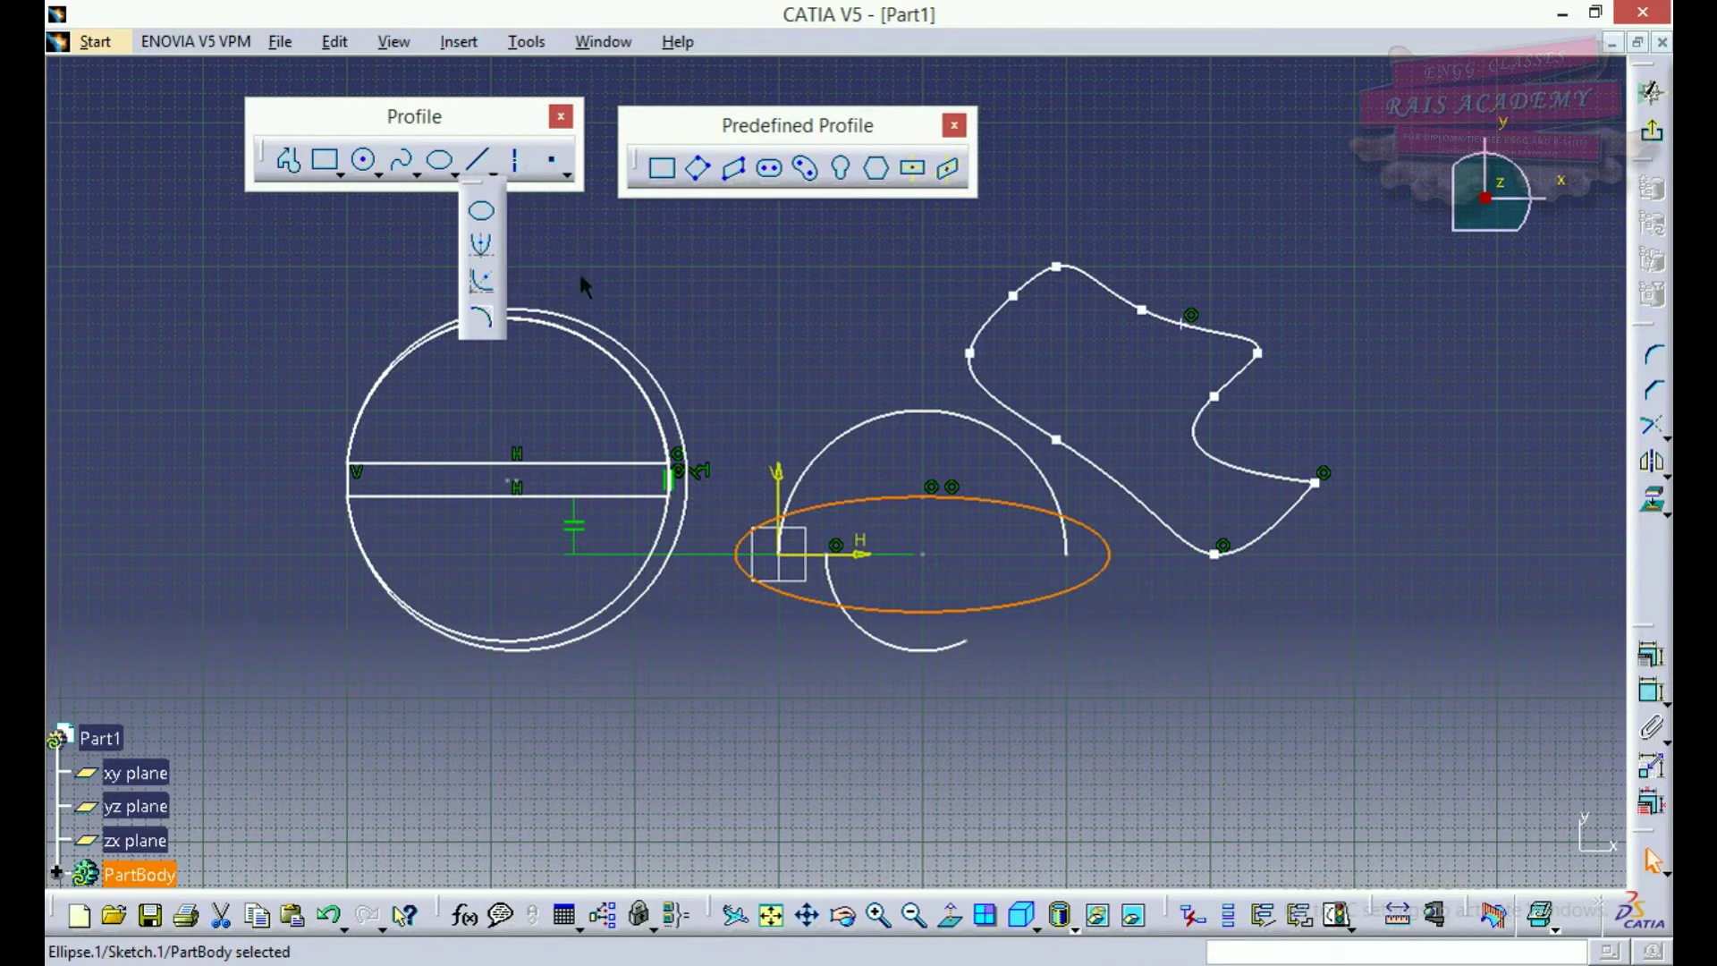
pyautogui.click(493, 175)
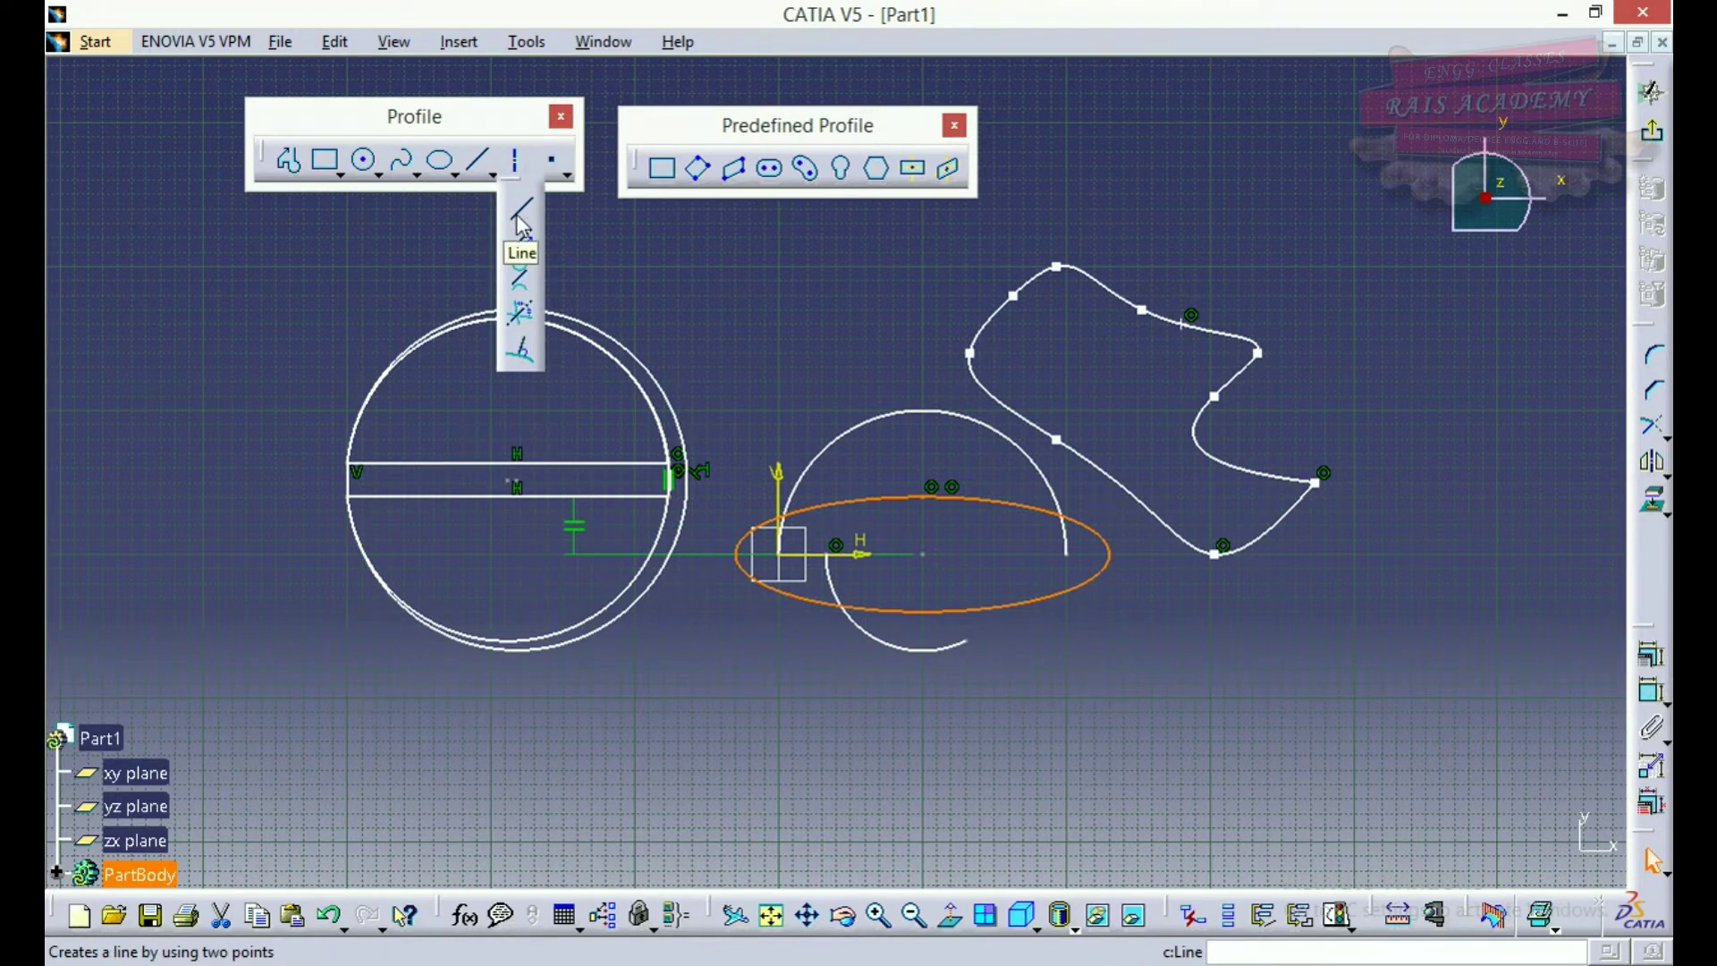
# Draw a four-segment zigzag profile in the upper-left of the sketch
pyautogui.click(292, 168)
pyautogui.click(205, 352)
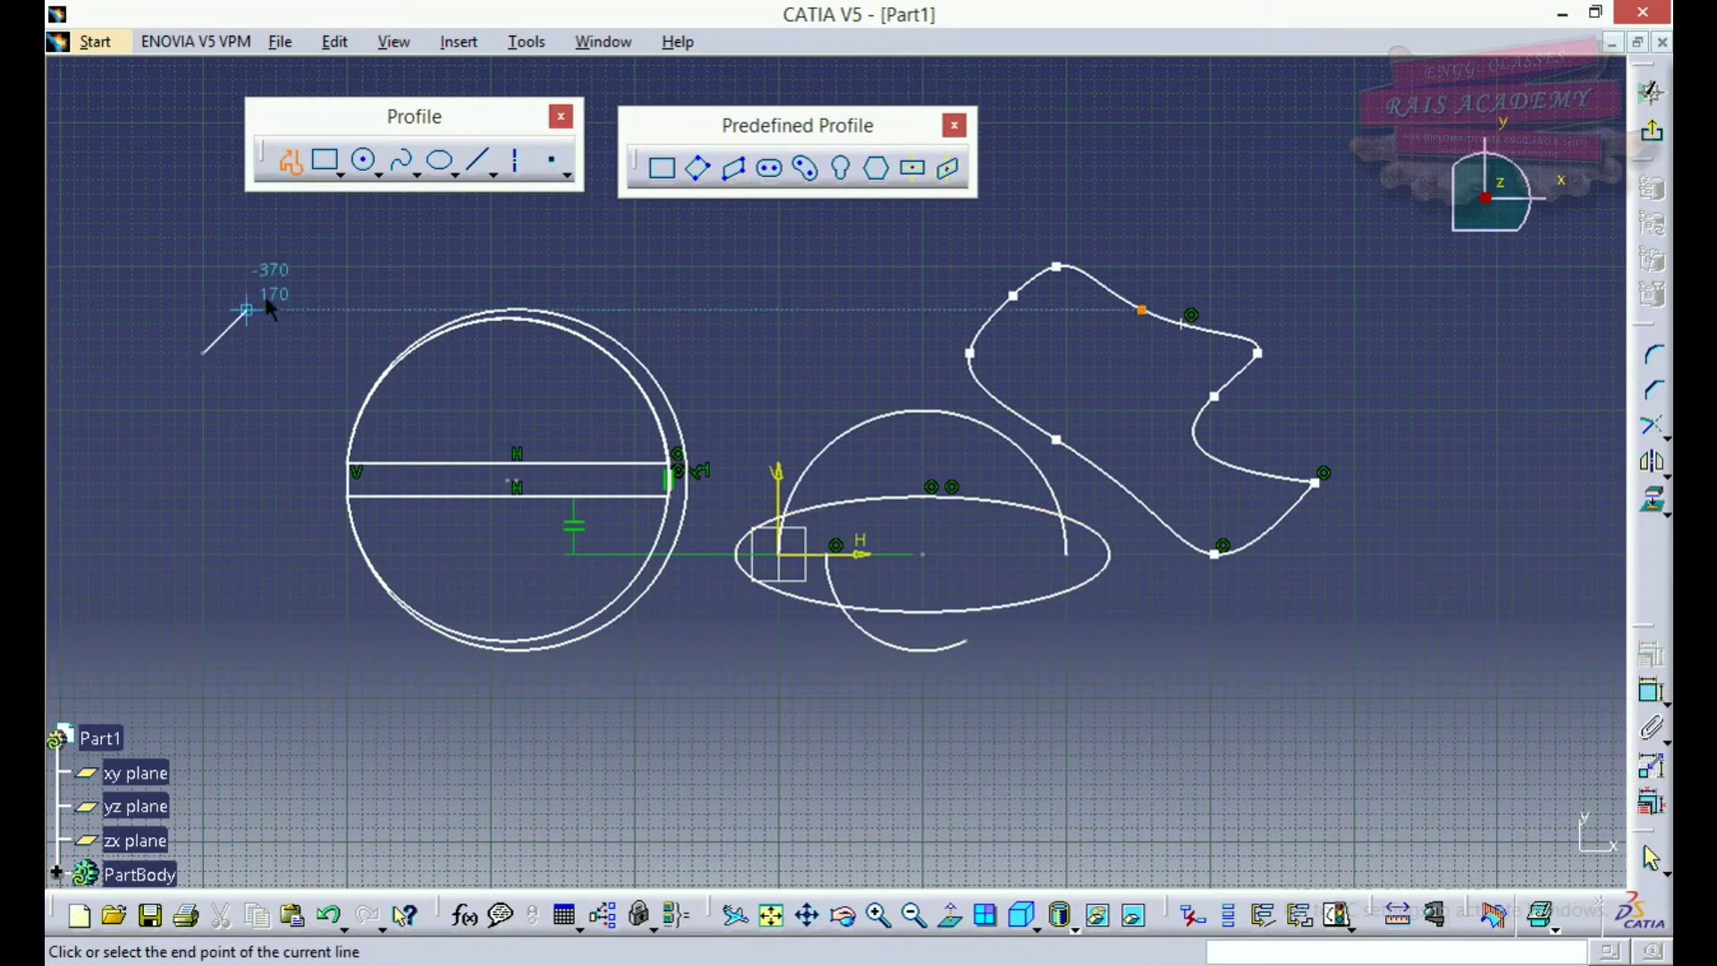
pyautogui.click(260, 296)
pyautogui.click(347, 291)
pyautogui.click(403, 238)
pyautogui.doubleClick(472, 240)
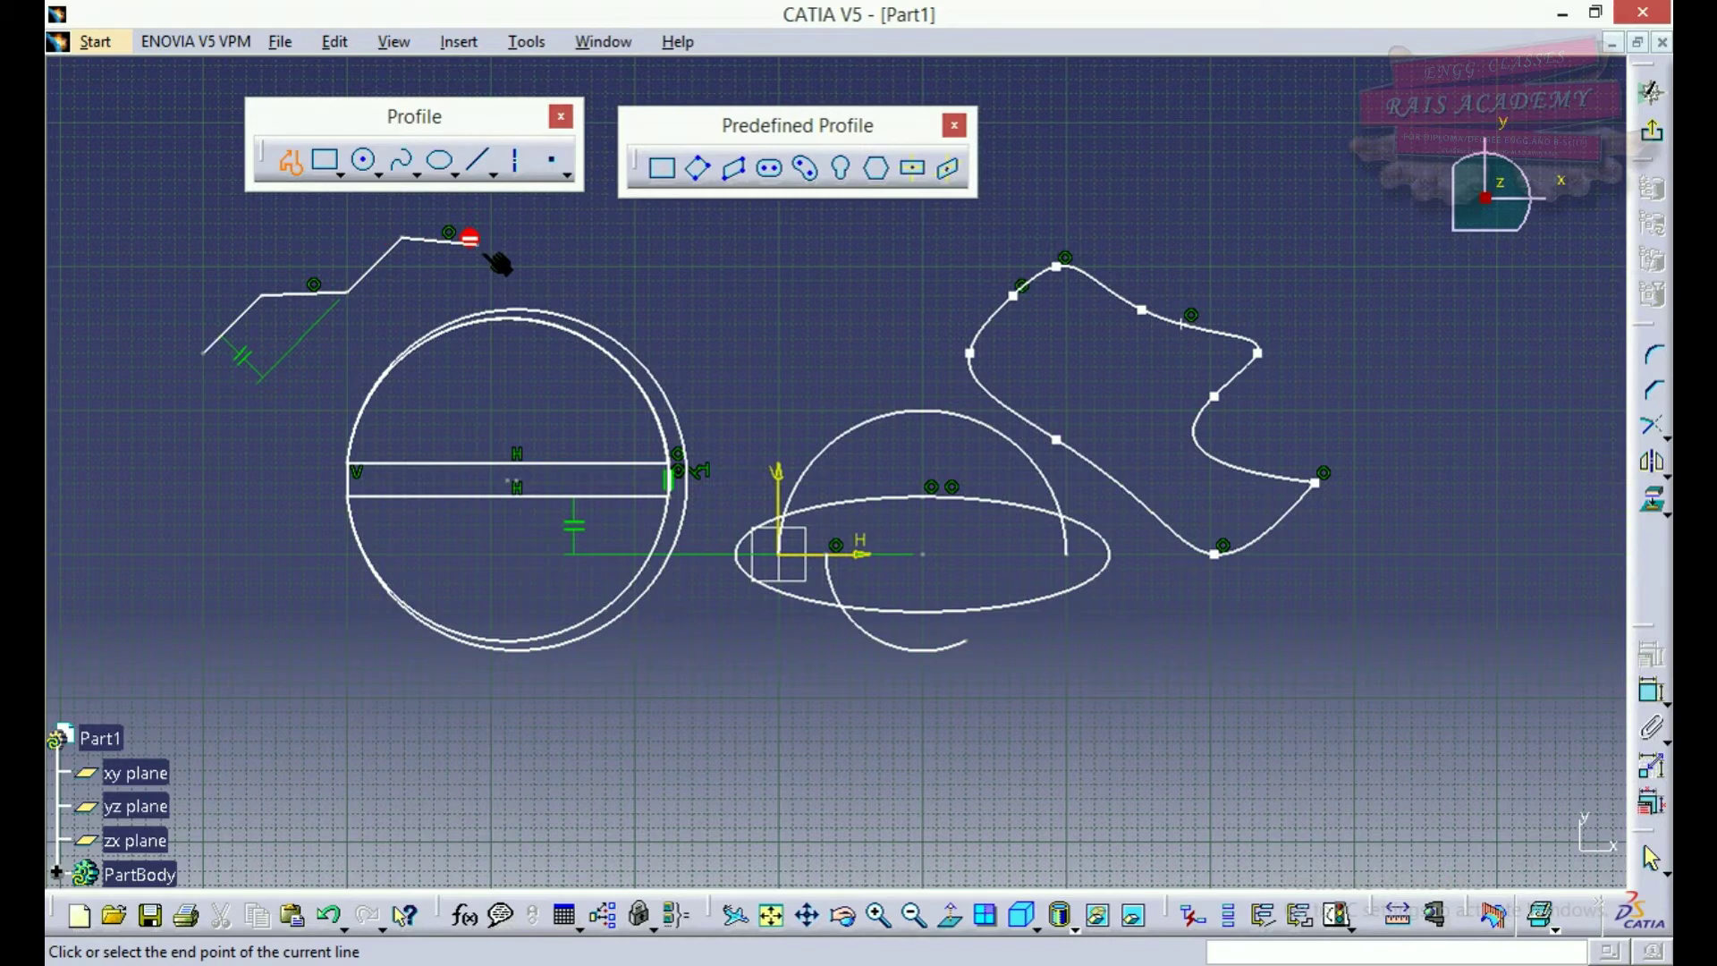
# Draw a single straight line below the large circle near the bottom of the sketch
pyautogui.click(481, 161)
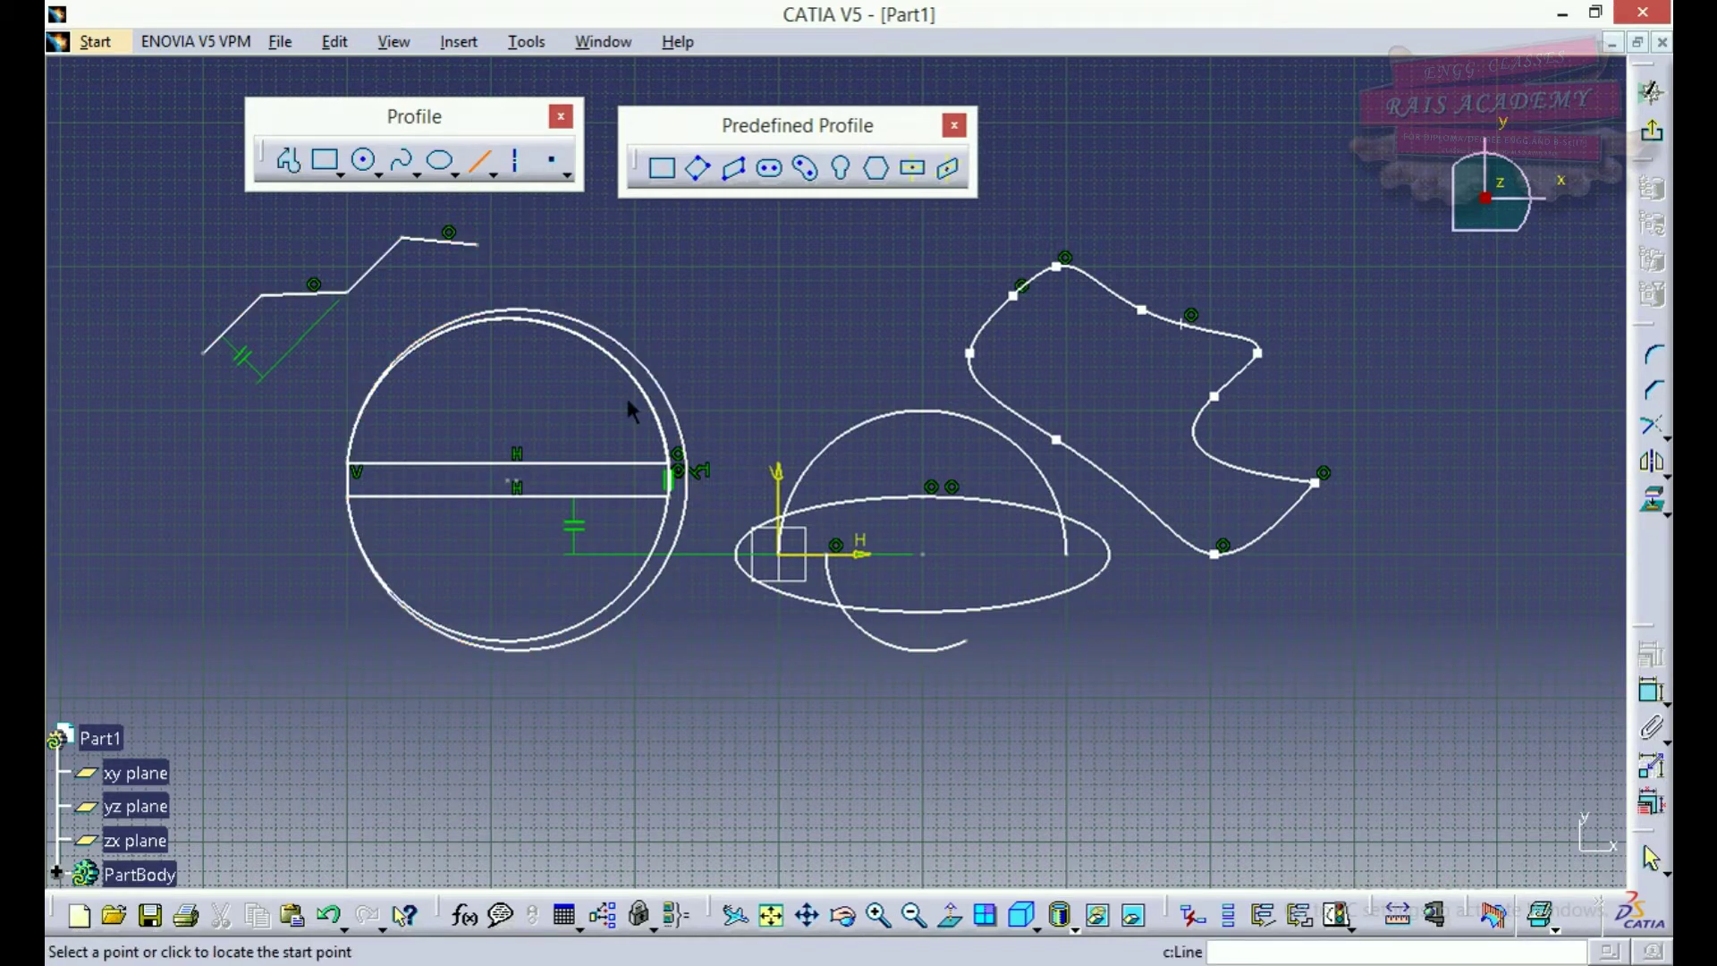
pyautogui.click(578, 756)
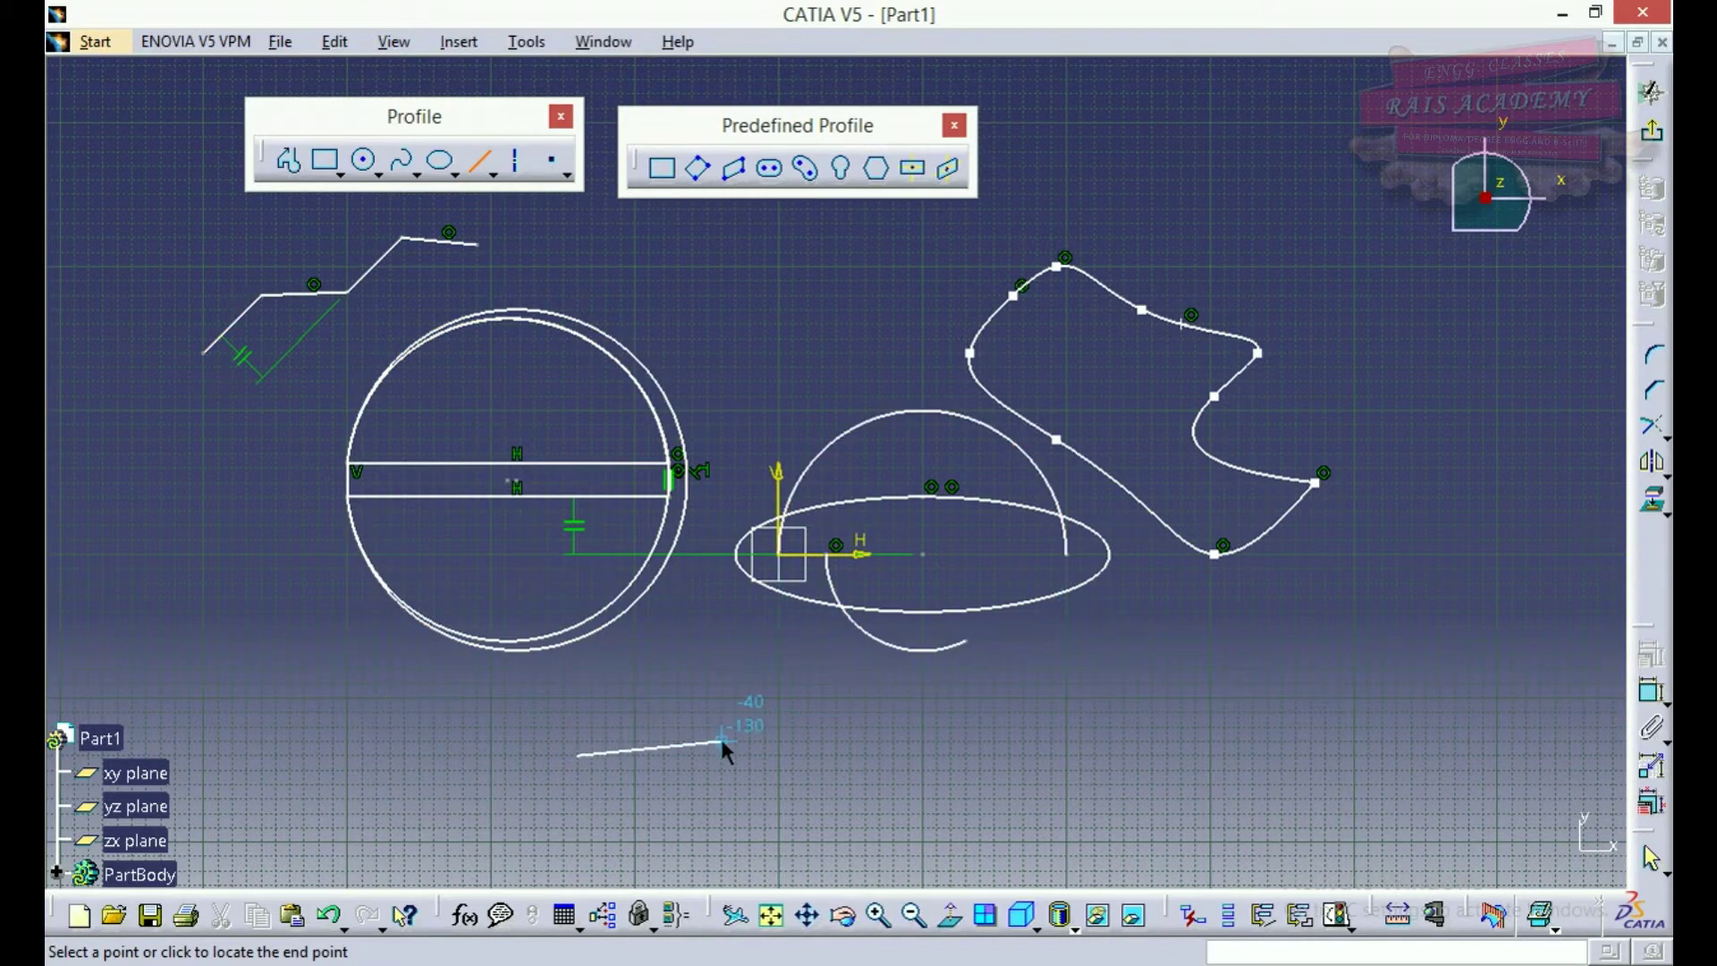
pyautogui.click(732, 766)
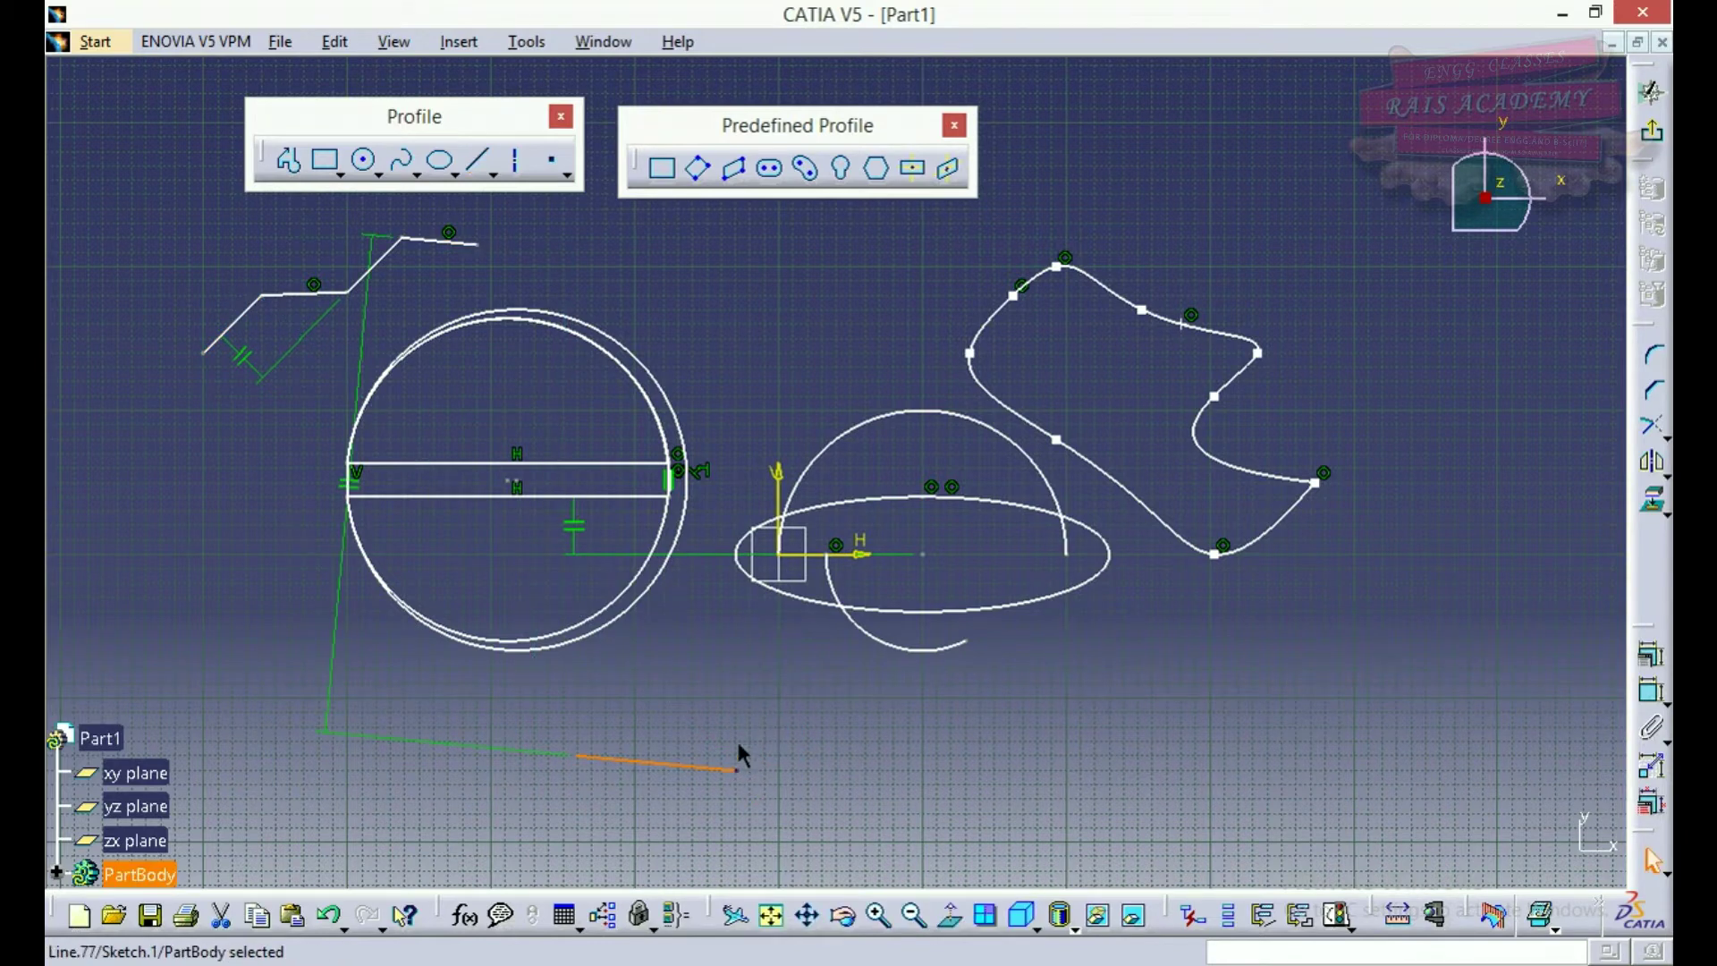
pyautogui.click(493, 176)
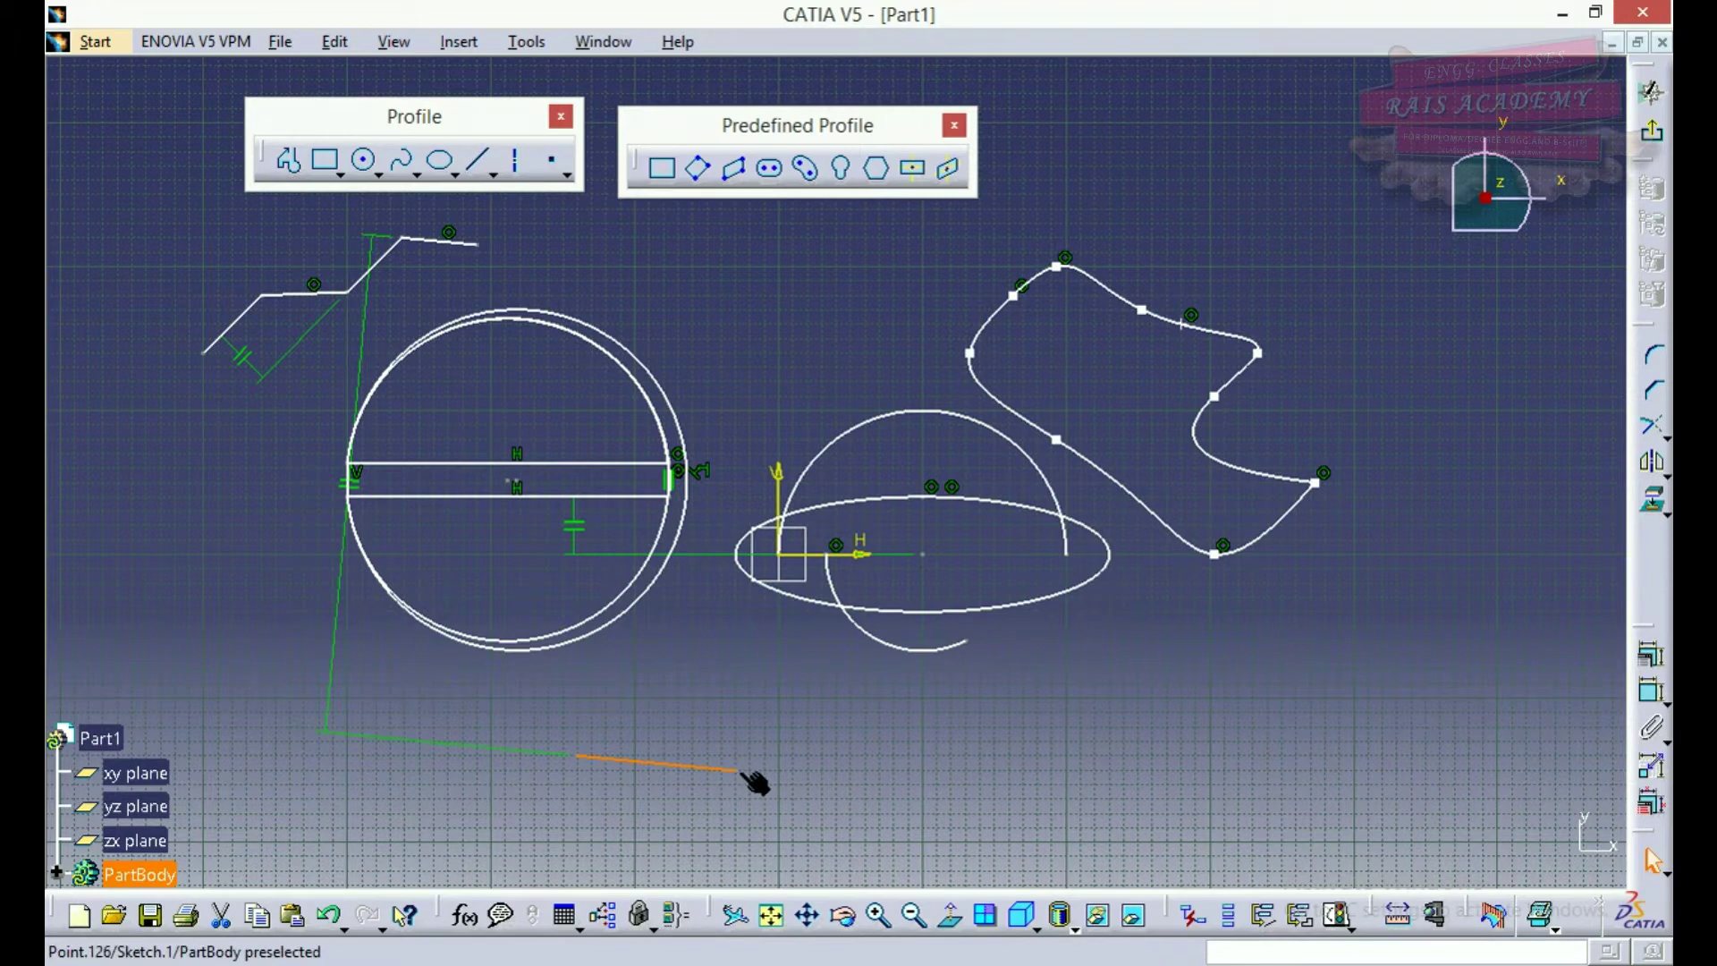
pyautogui.click(475, 174)
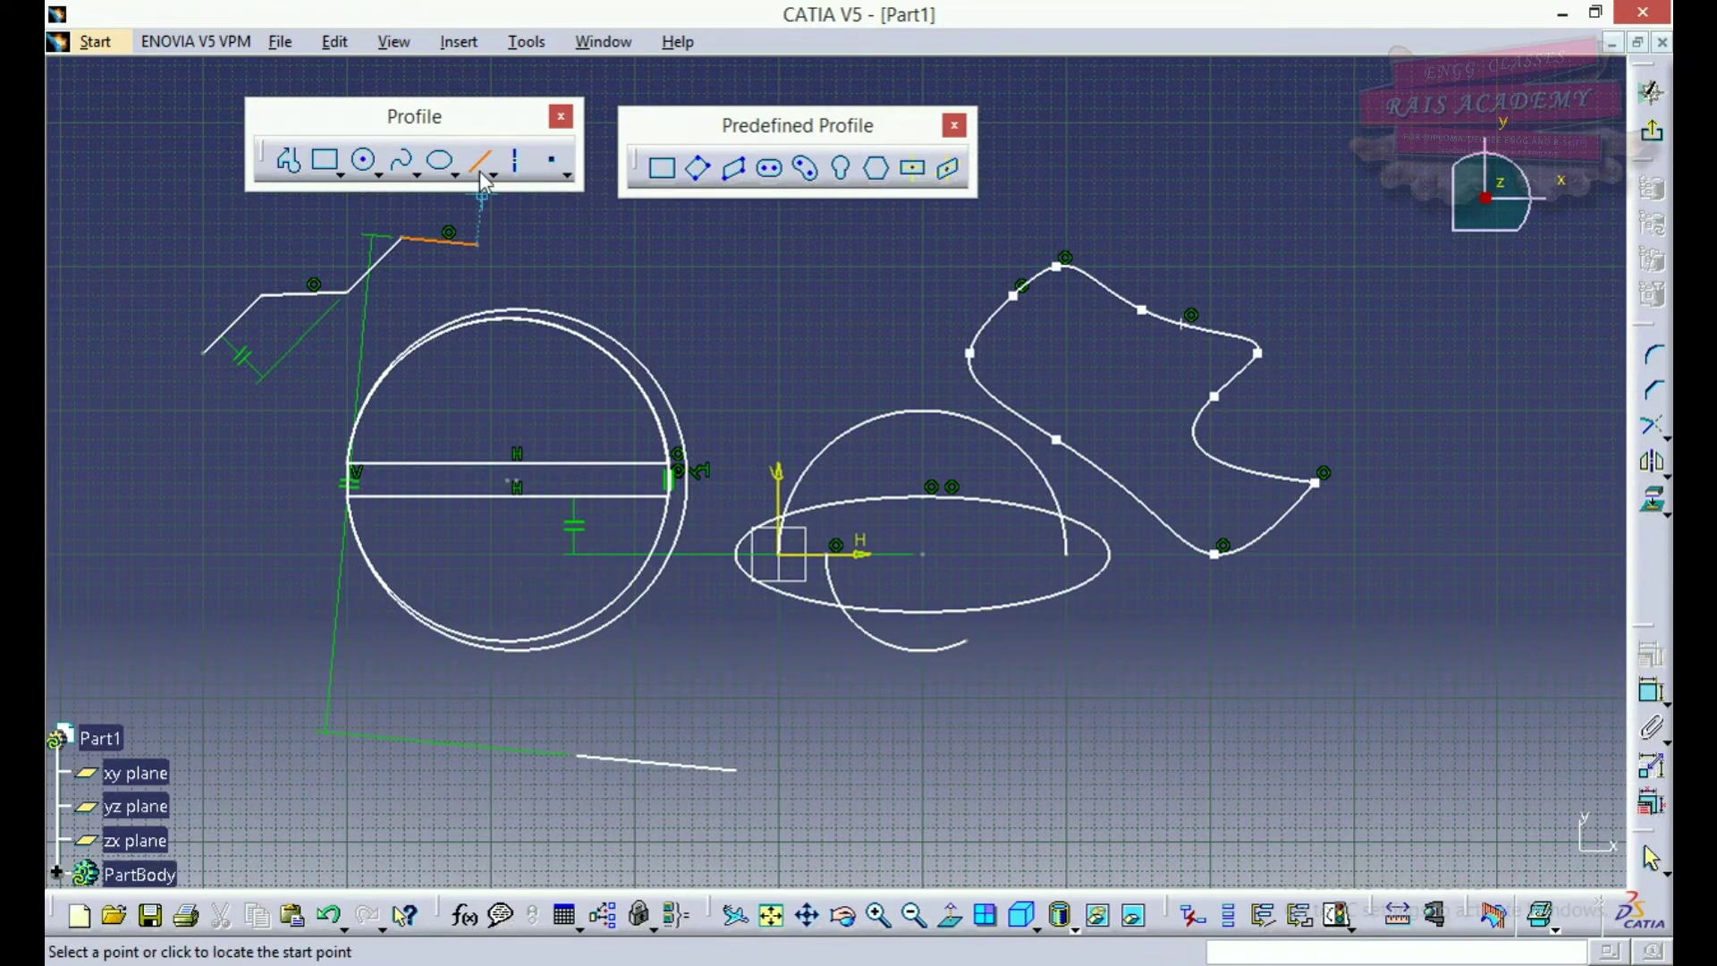
pyautogui.click(481, 166)
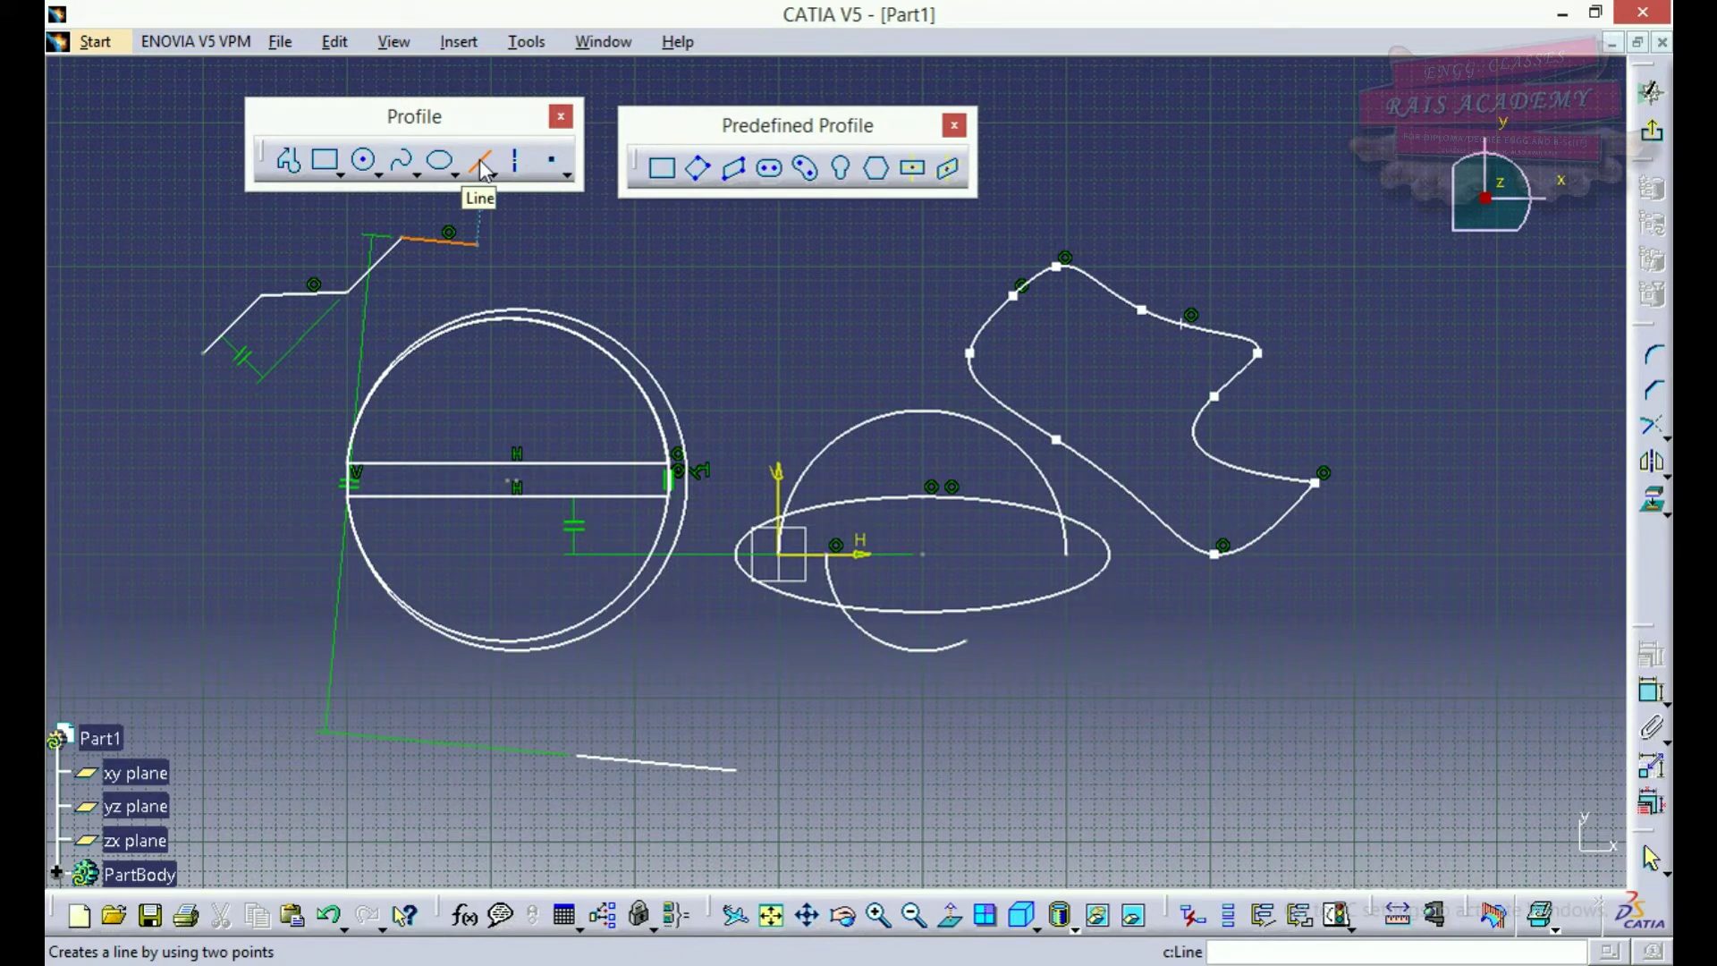
pyautogui.click(481, 166)
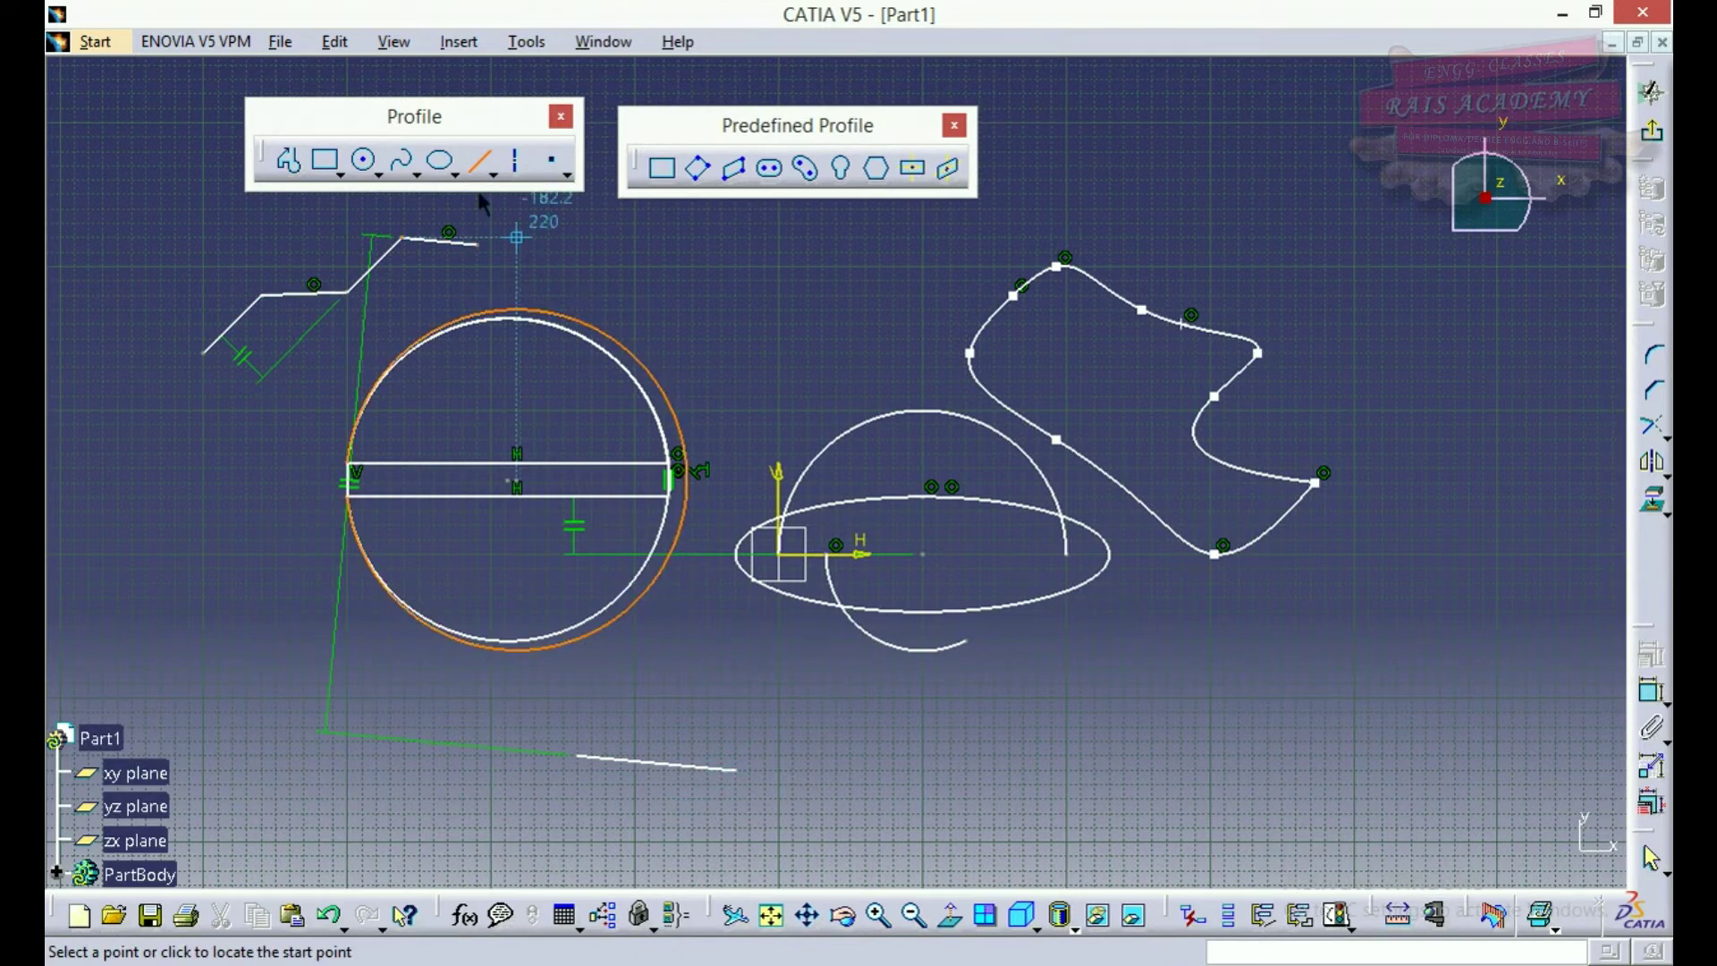
# Extend the bottom line's end with a connected zigzag: up, right, then down-left
pyautogui.click(735, 767)
pyautogui.click(748, 640)
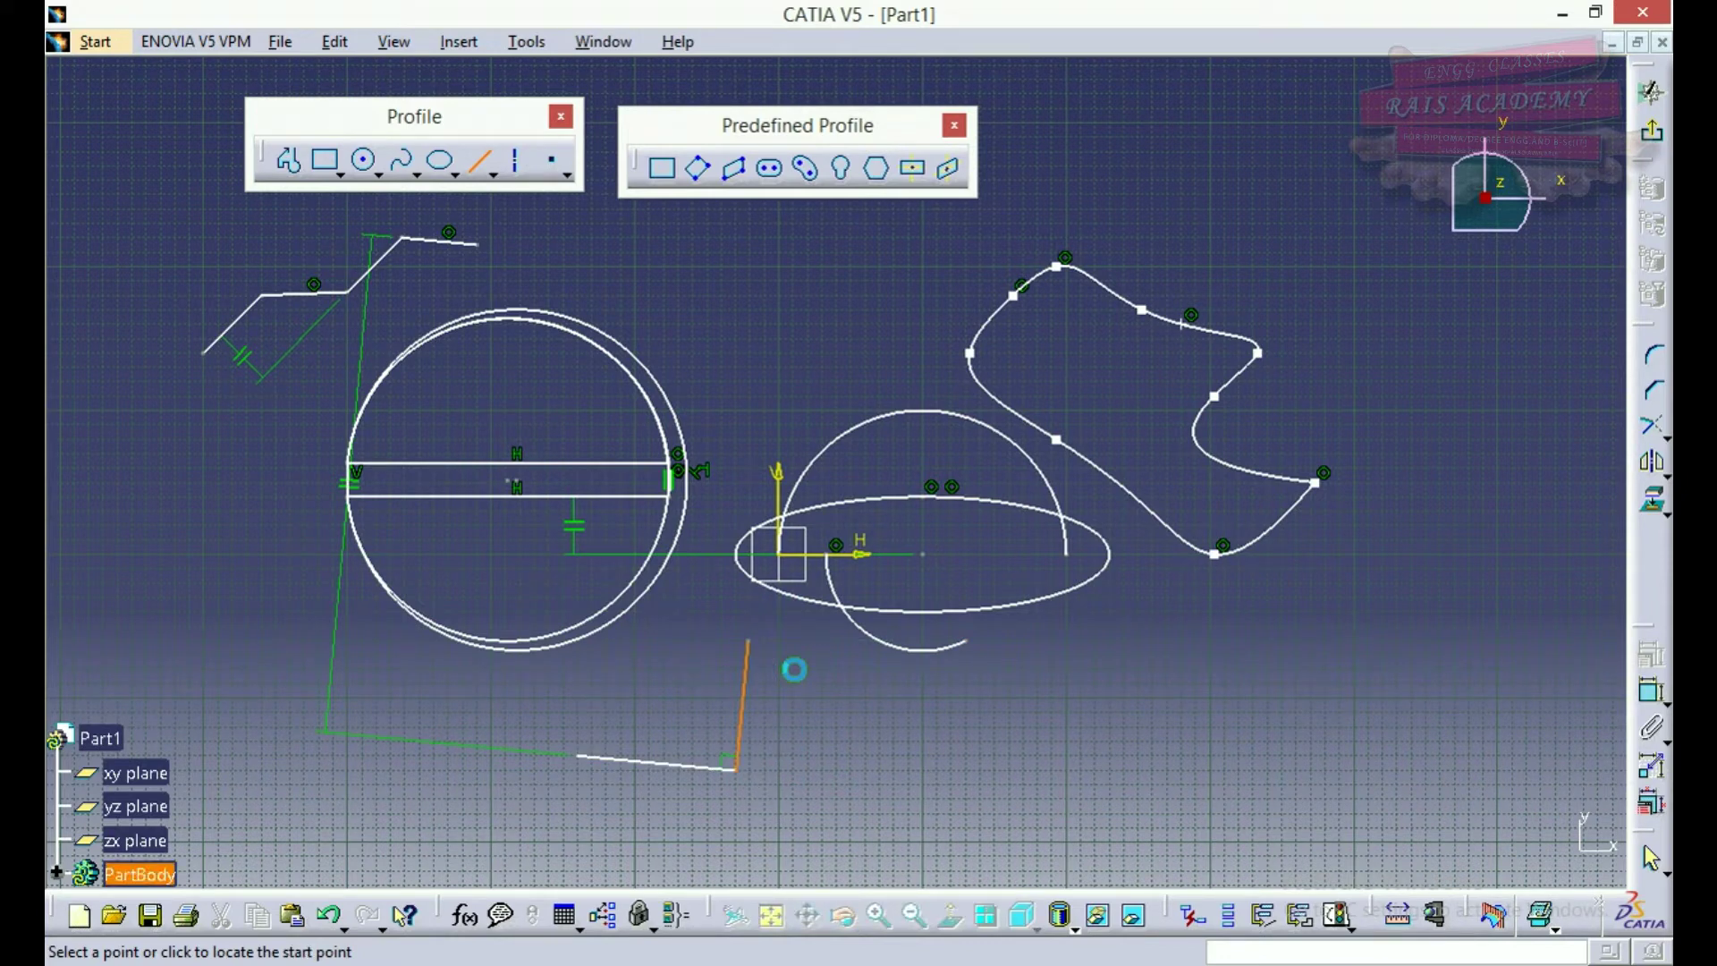
pyautogui.click(748, 642)
pyautogui.click(880, 668)
pyautogui.doubleClick(824, 739)
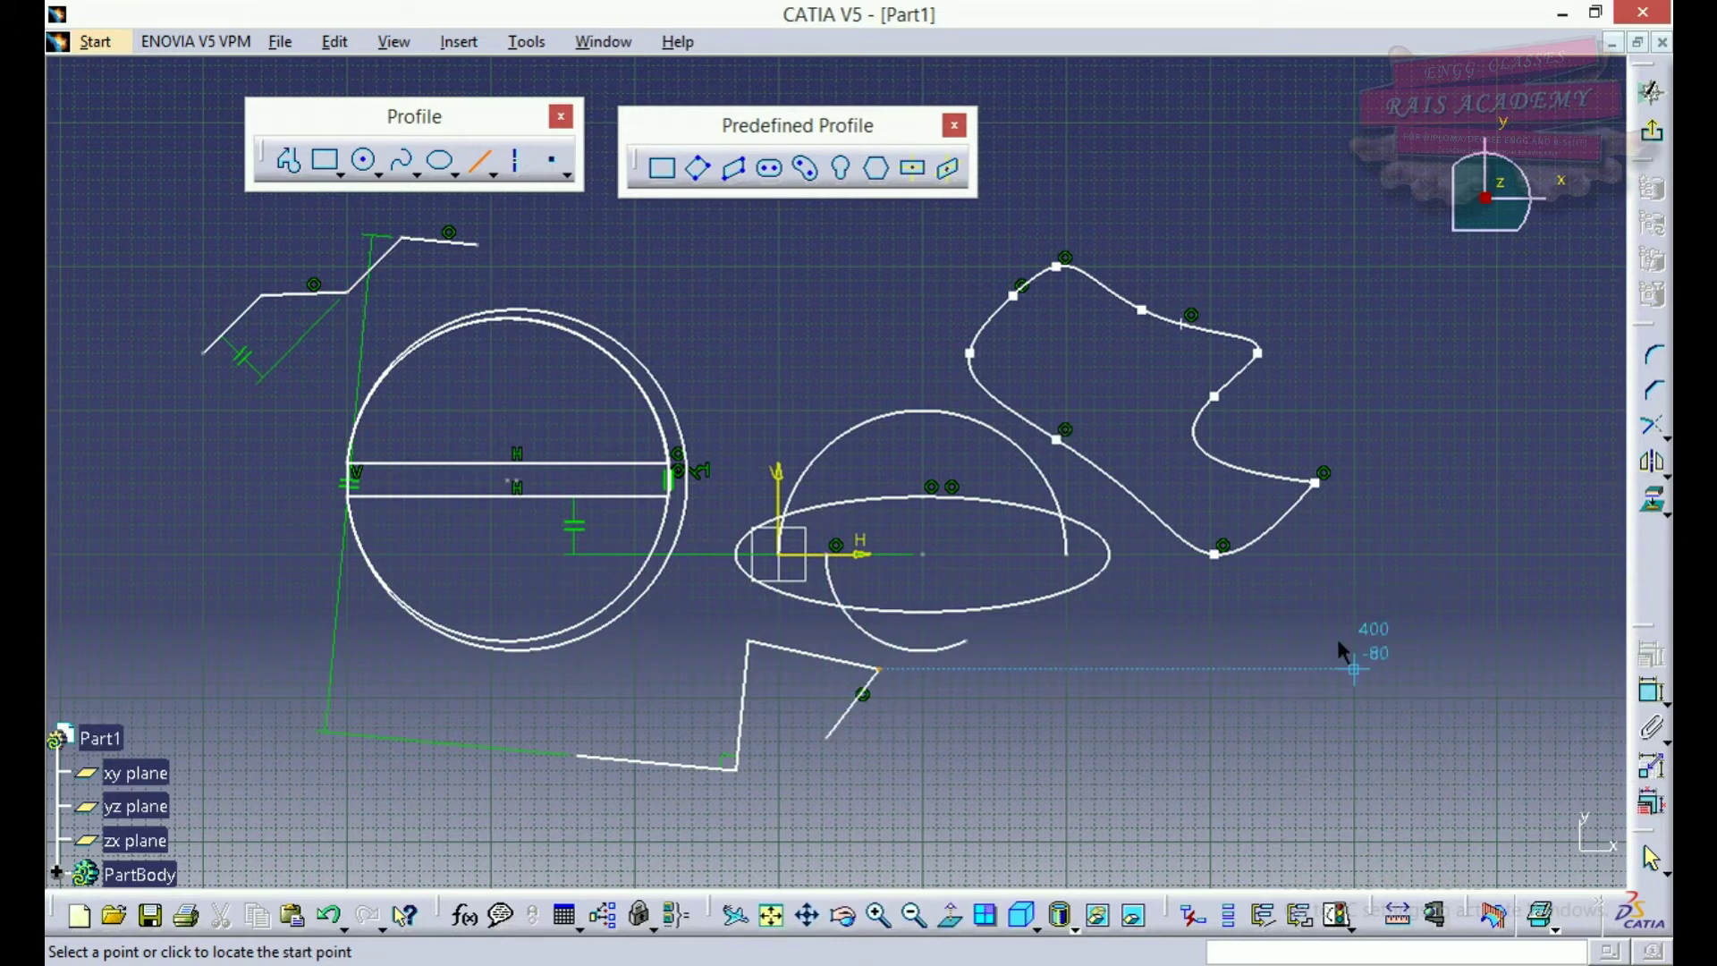
# Draw a four-segment open profile at the lower right of the sketch
pyautogui.click(291, 165)
pyautogui.click(290, 165)
pyautogui.click(1098, 802)
pyautogui.click(1225, 747)
pyautogui.click(1238, 613)
pyautogui.click(1125, 673)
pyautogui.click(1057, 742)
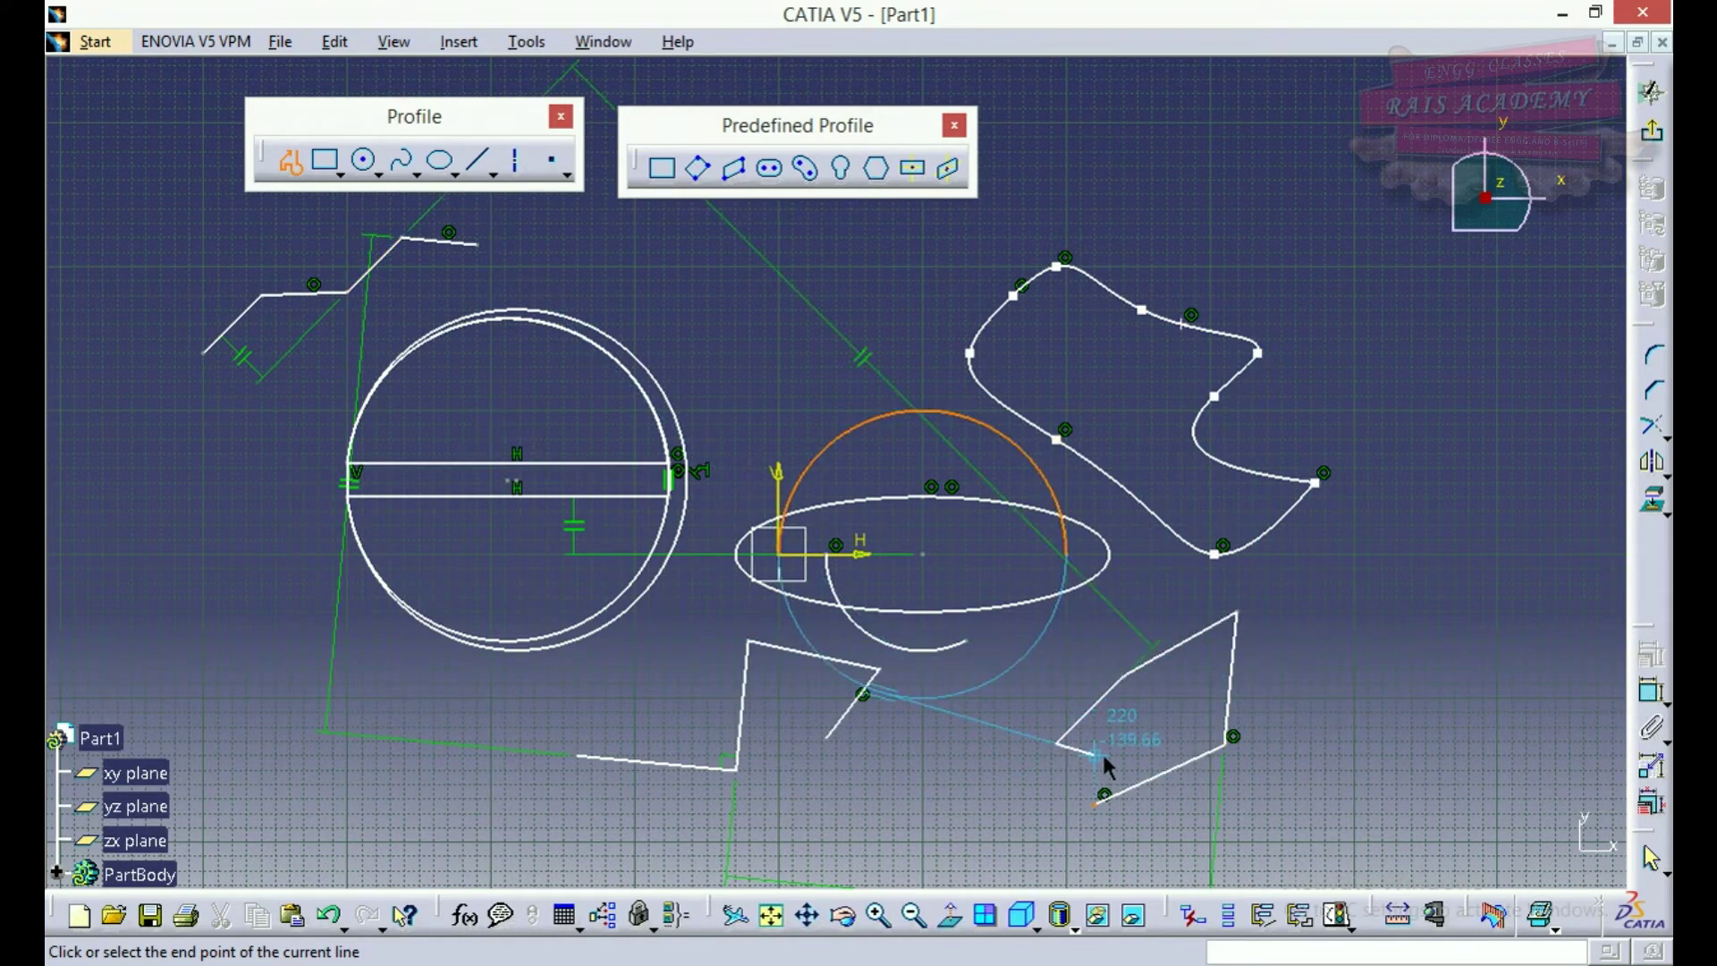
pyautogui.press('Escape')
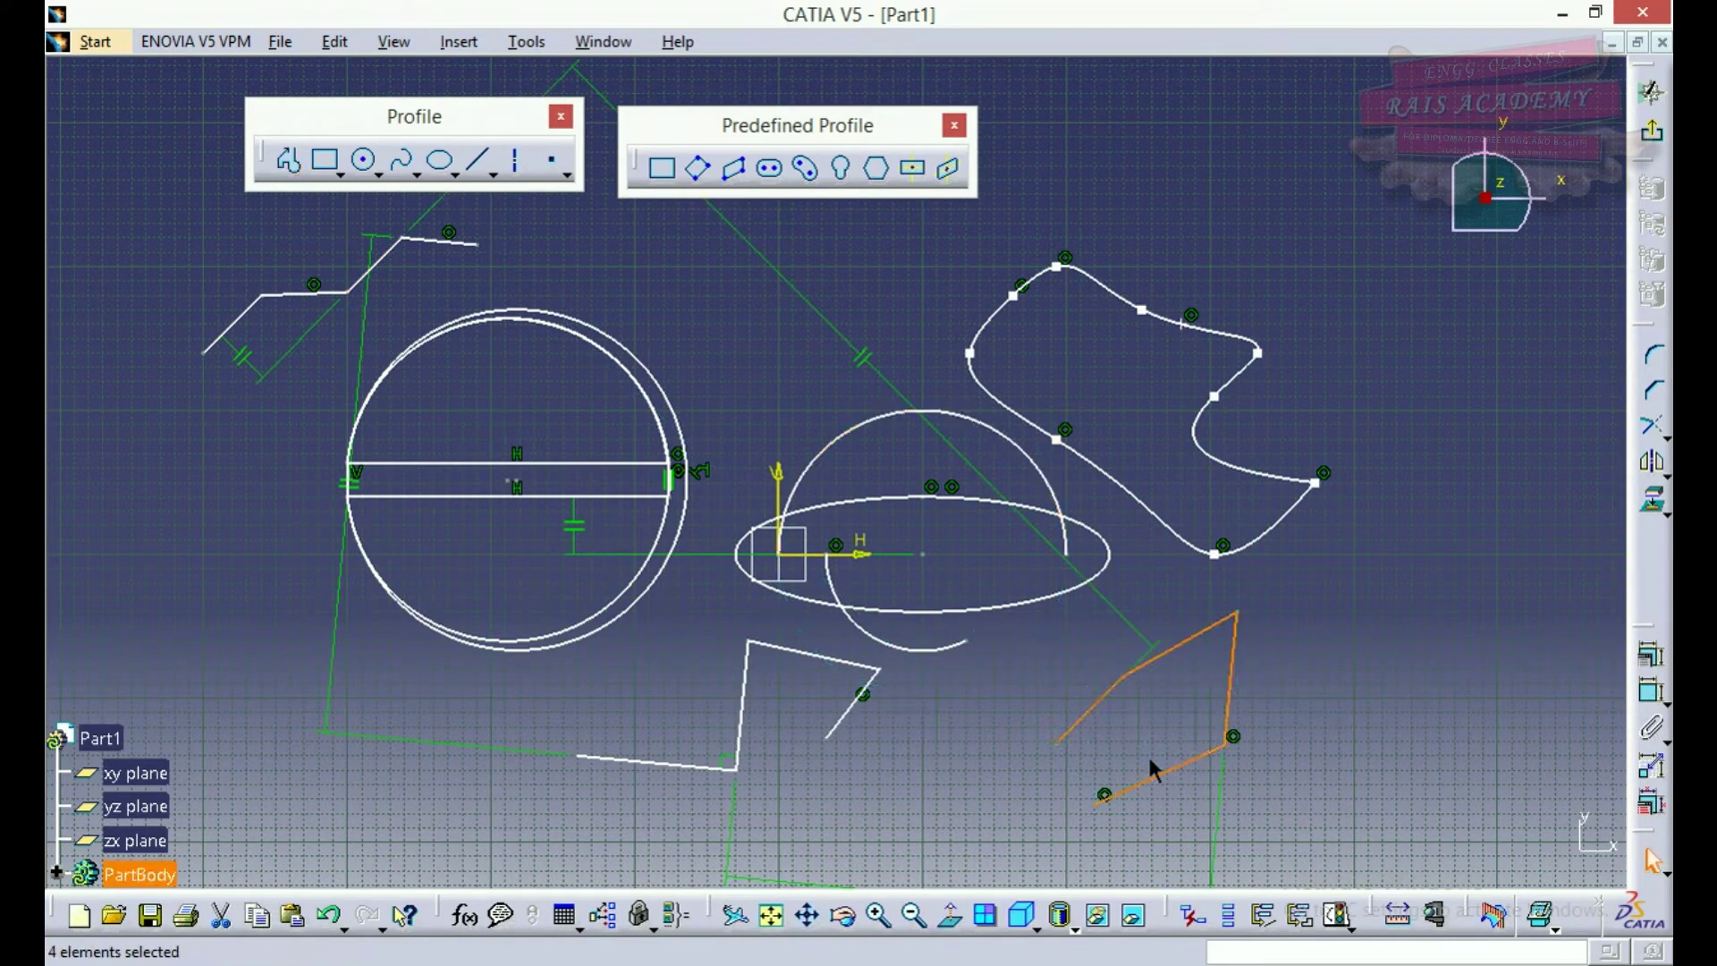
pyautogui.click(494, 175)
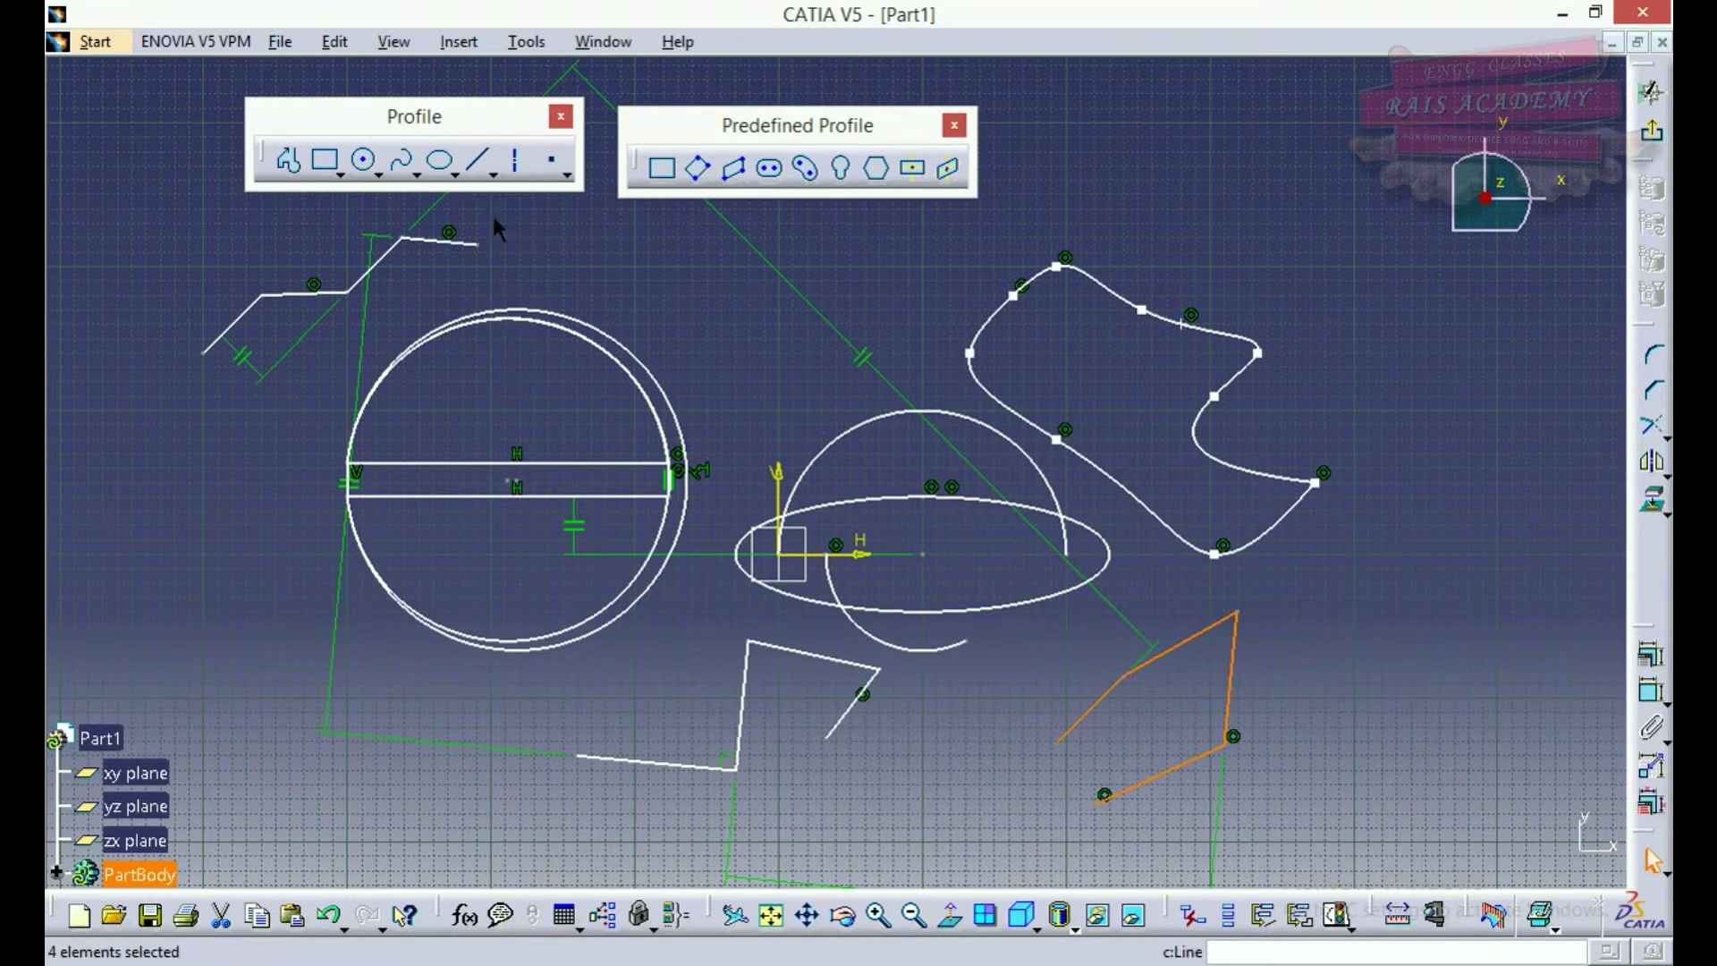
# Draw a stepped line chain at the top right: drop, horizontal run, then rise
pyautogui.click(482, 165)
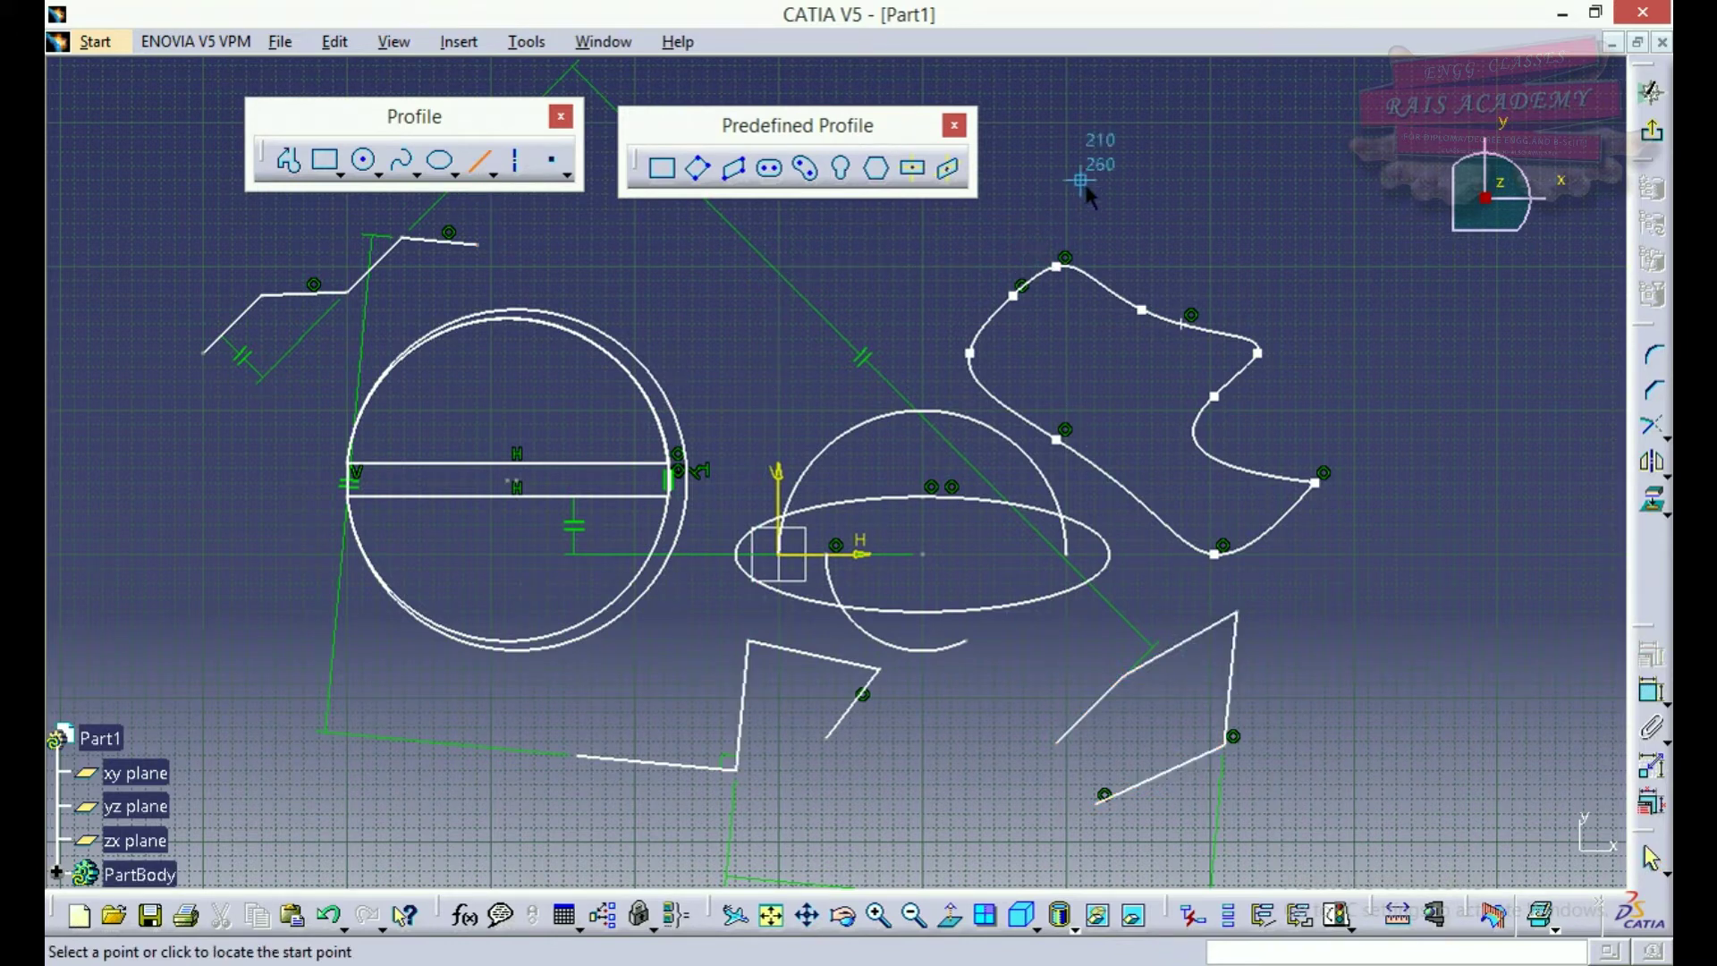
pyautogui.click(1217, 181)
pyautogui.click(1219, 179)
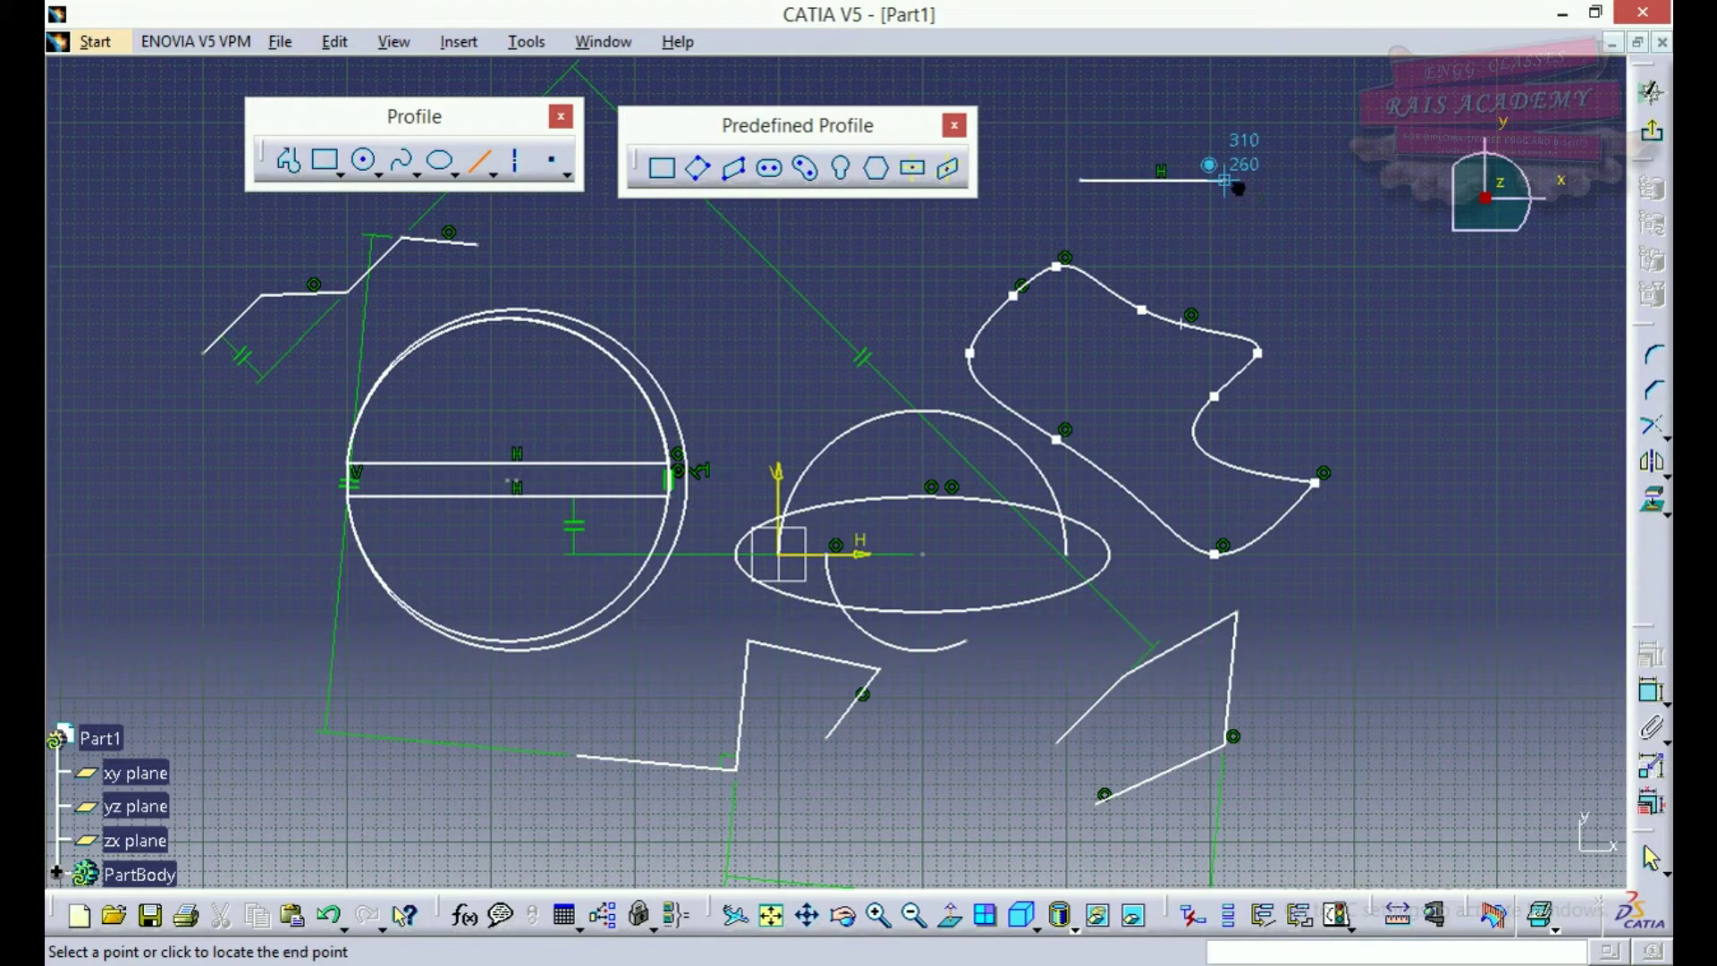
pyautogui.click(1223, 237)
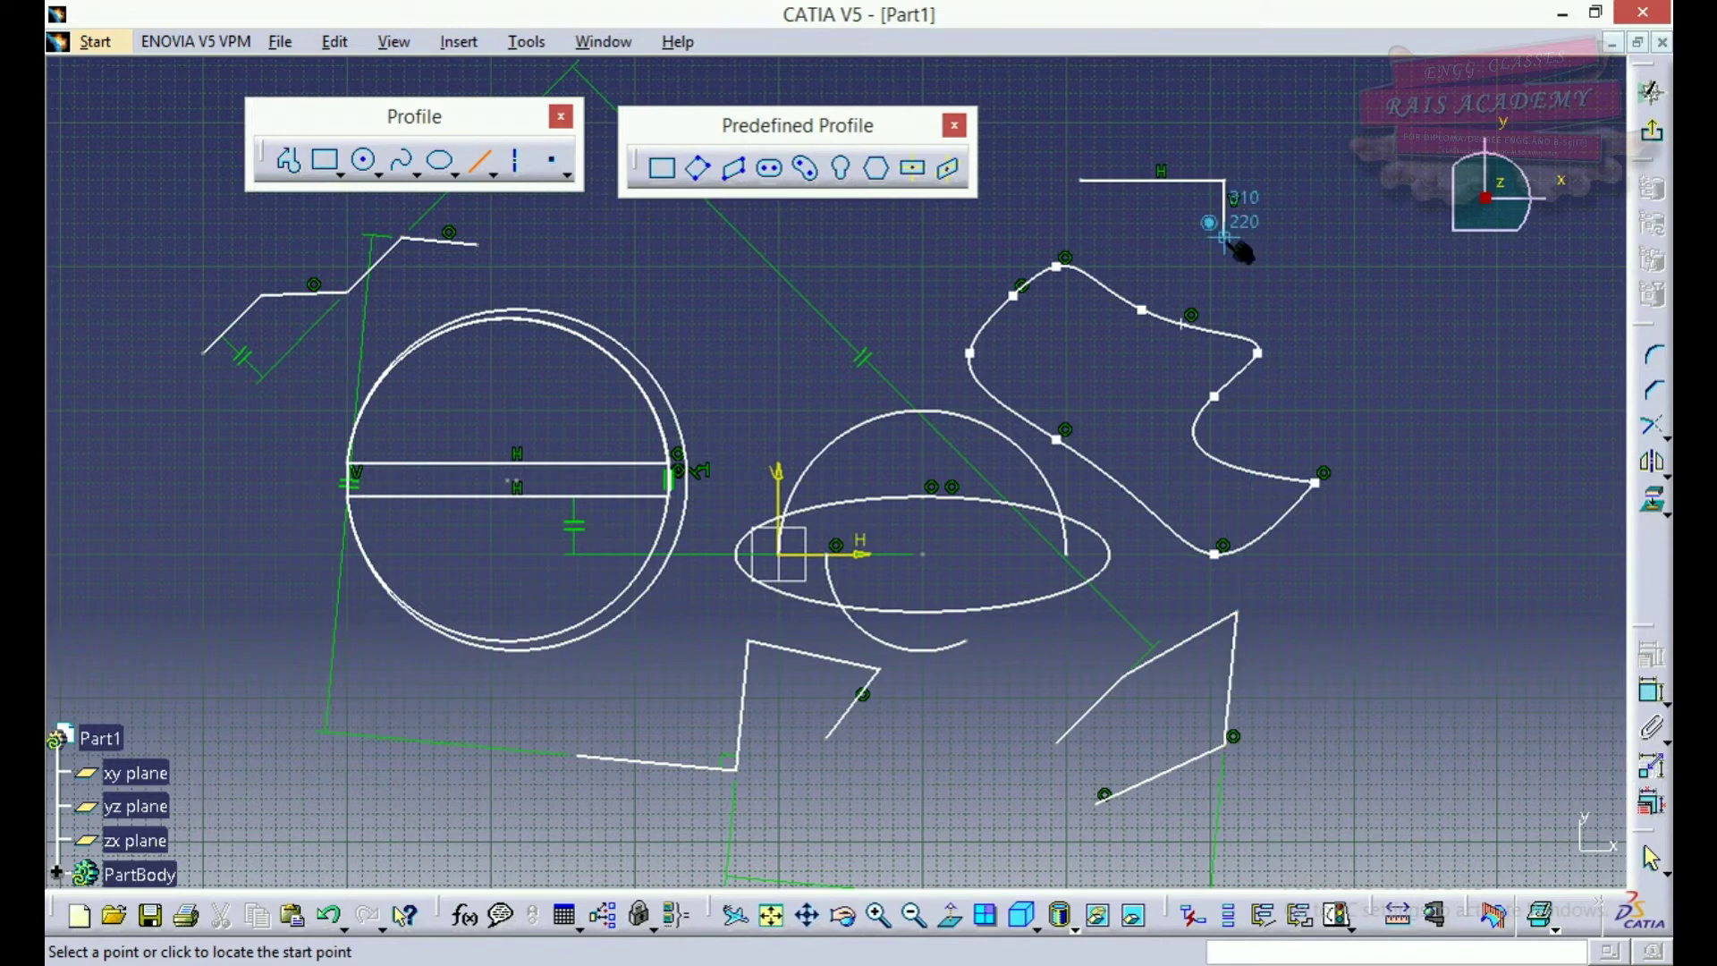
pyautogui.click(1315, 238)
pyautogui.click(1315, 236)
pyautogui.click(1324, 152)
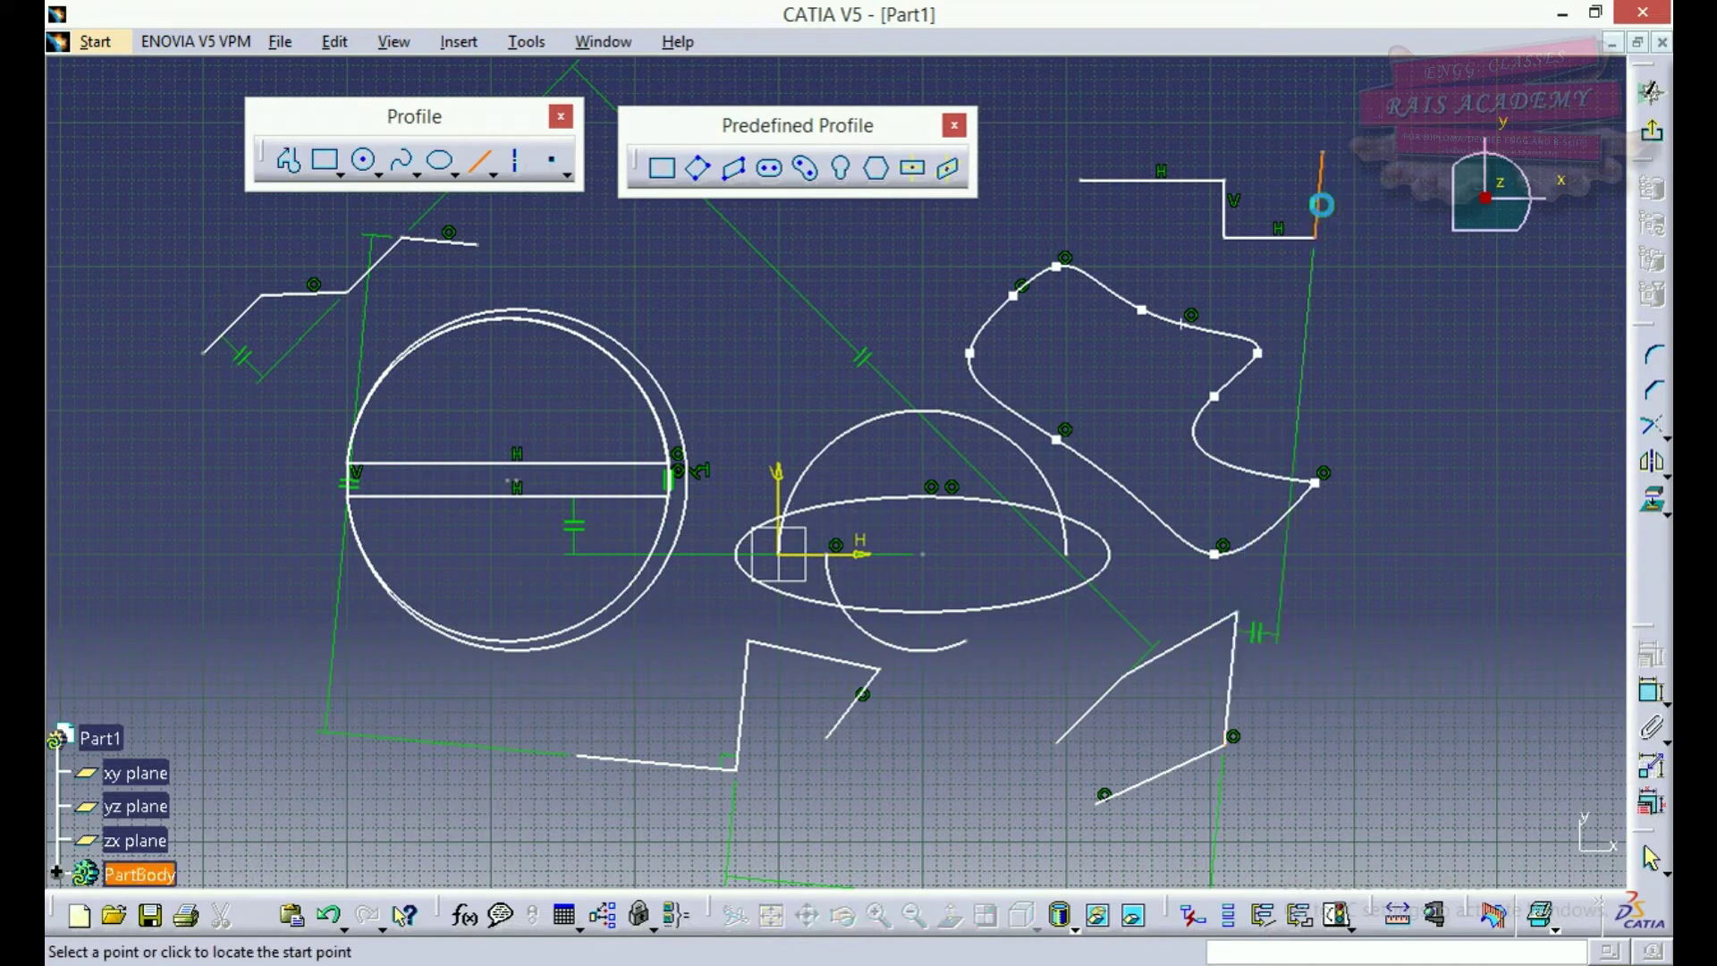
pyautogui.press('Escape')
# Start a zigzag of connected lines down the far right side of the sketch
pyautogui.click(483, 165)
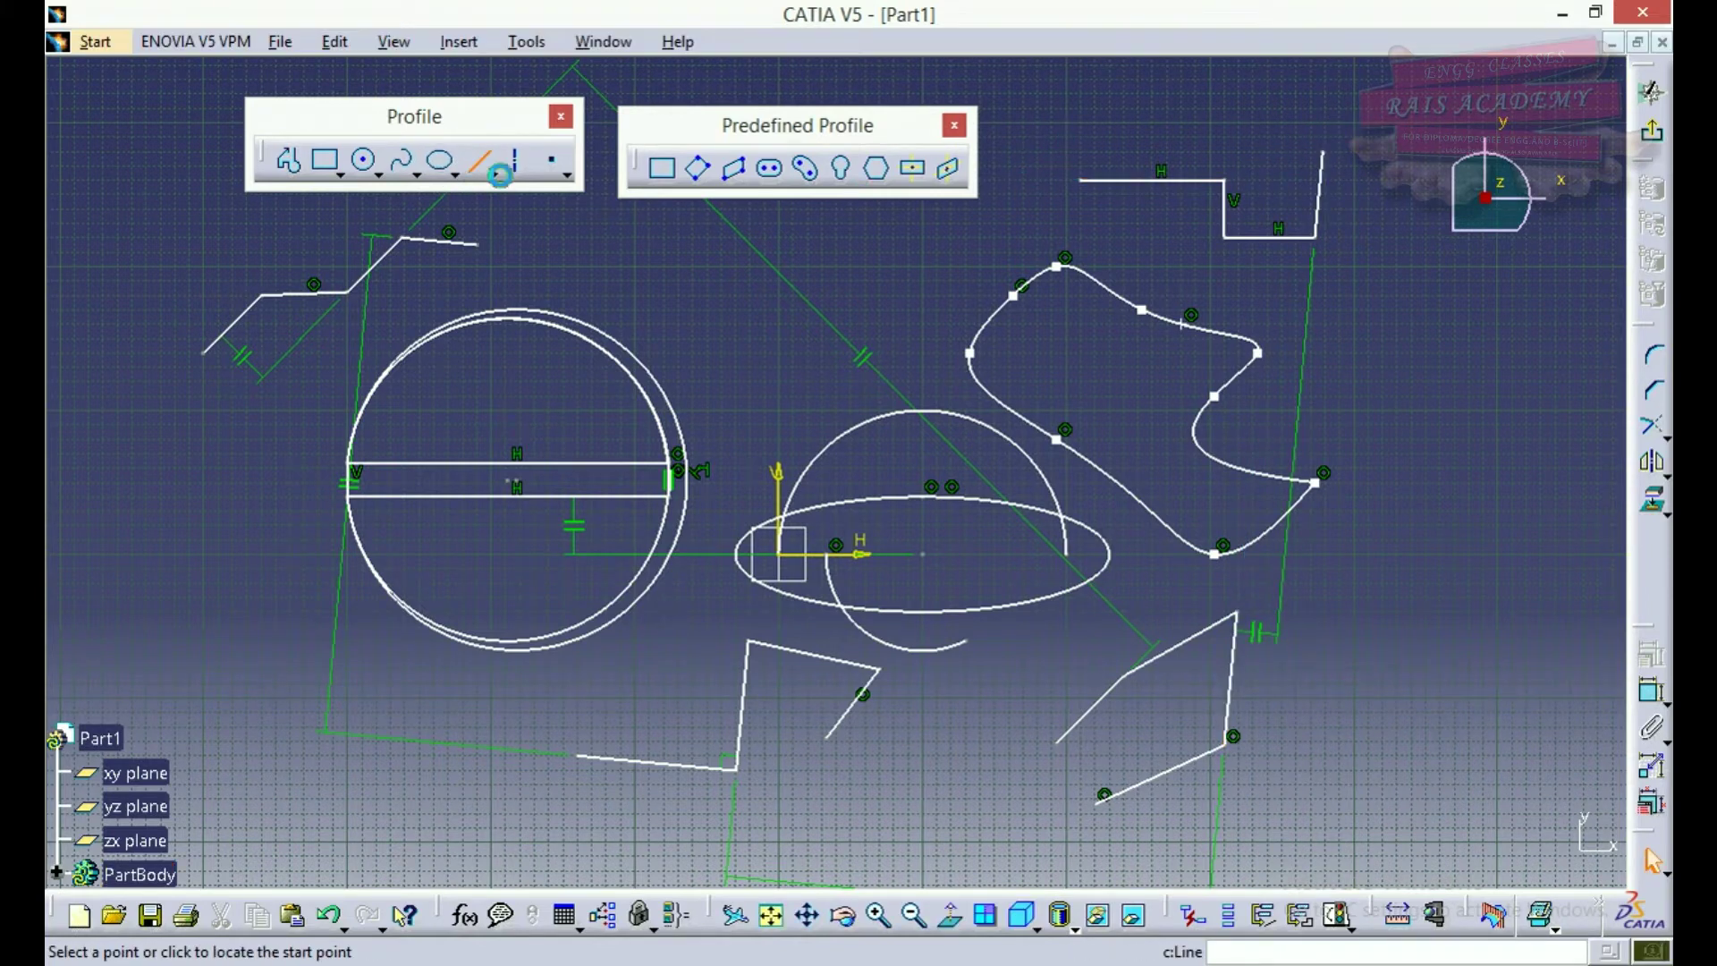
pyautogui.click(1411, 311)
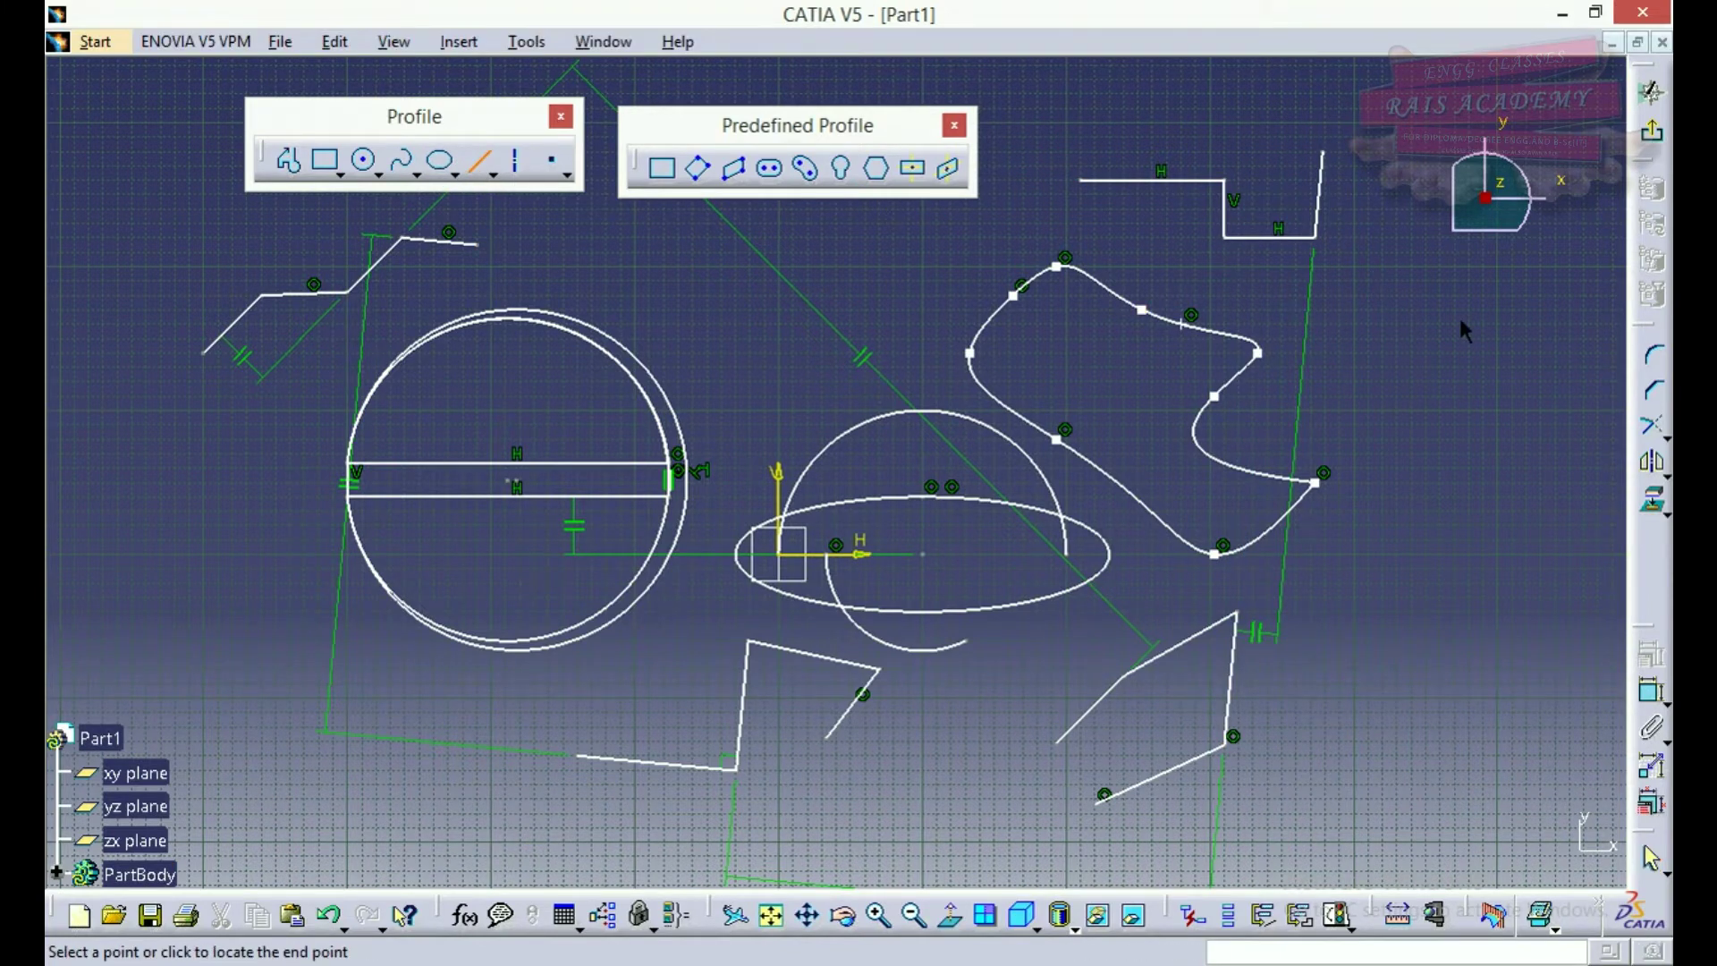
pyautogui.click(1427, 399)
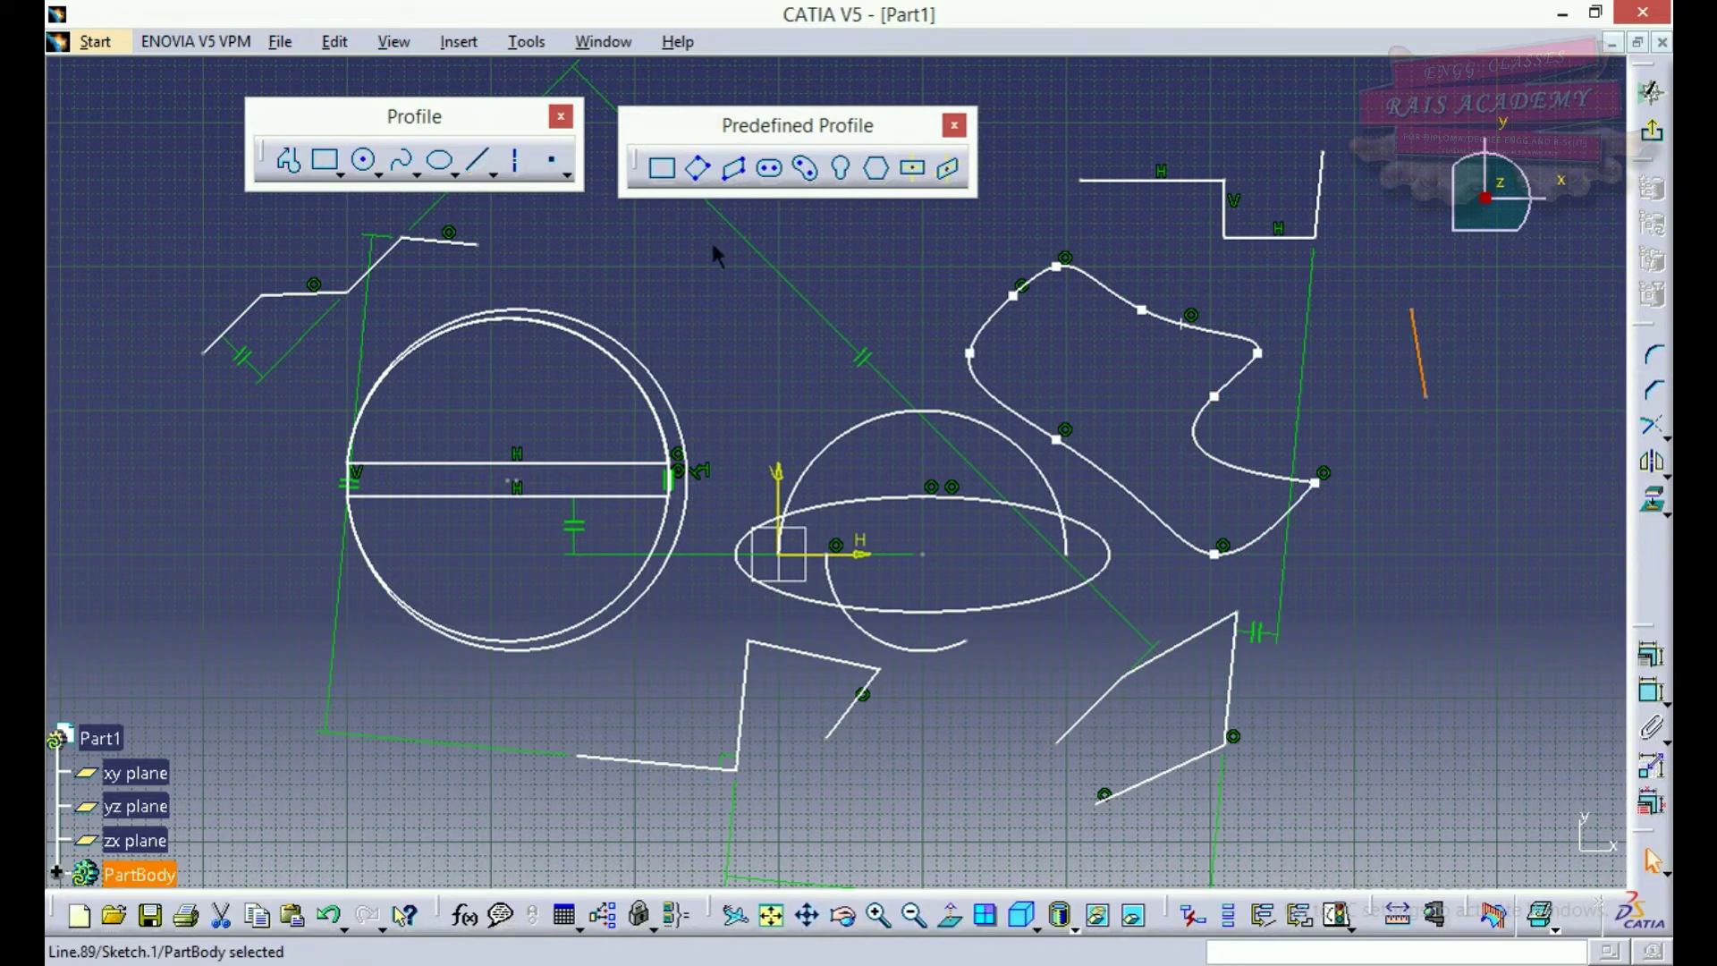
pyautogui.click(475, 175)
pyautogui.click(1428, 396)
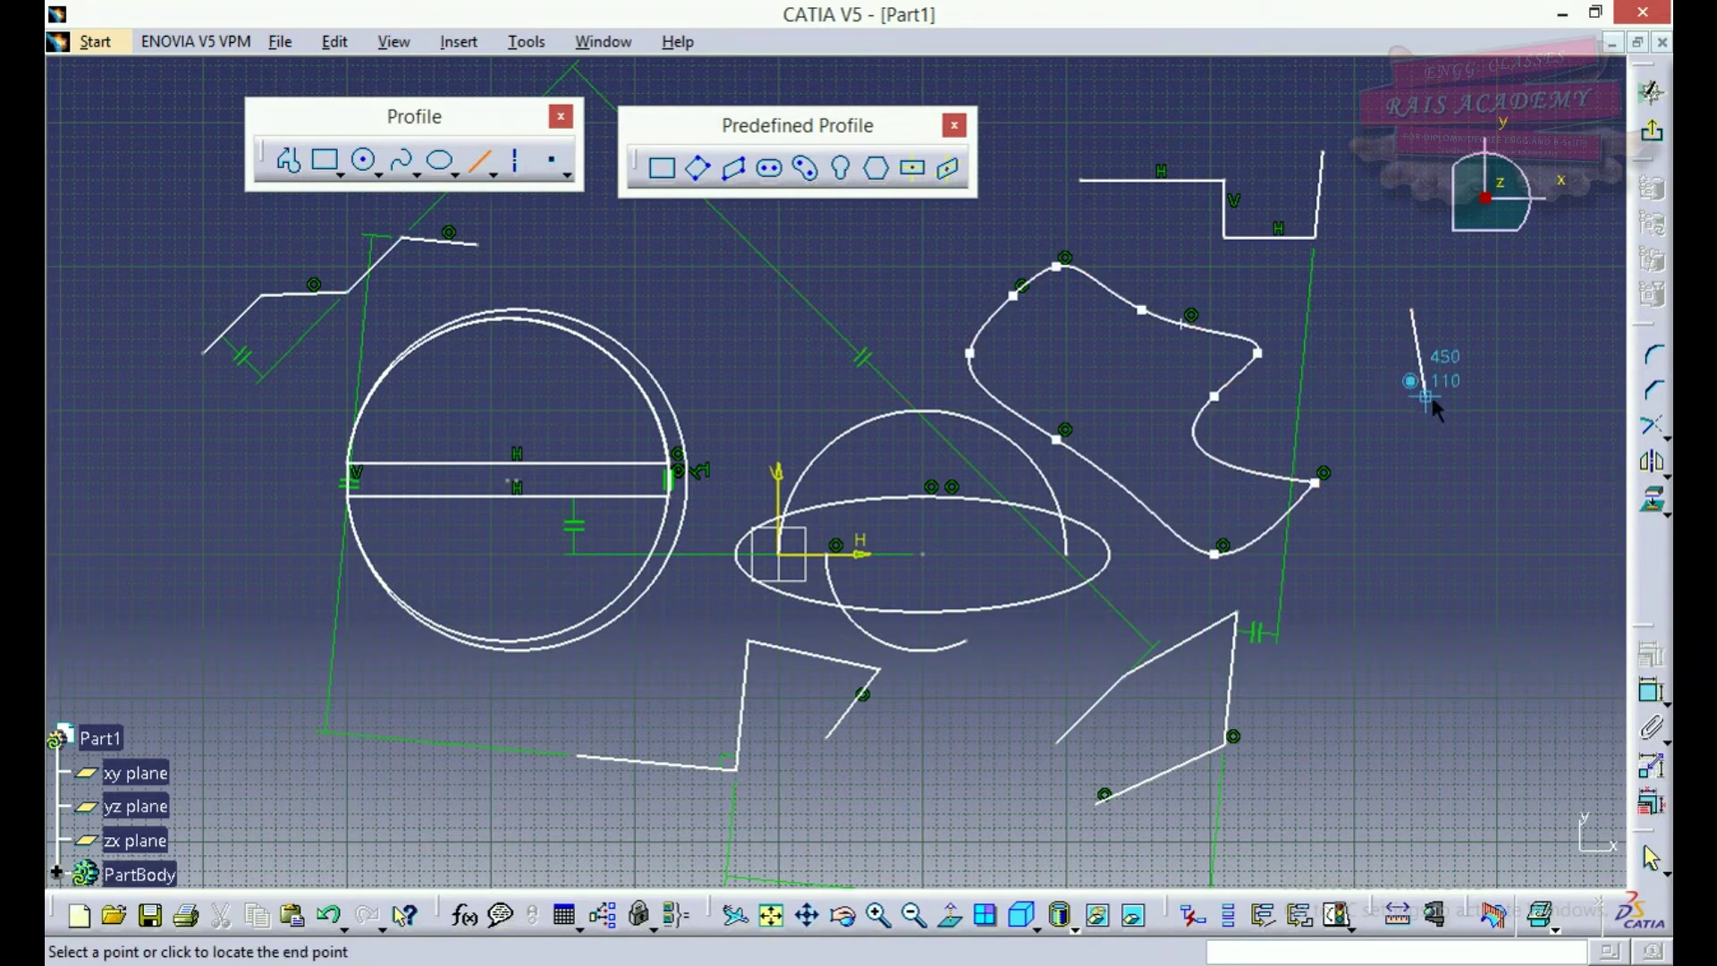
pyautogui.click(1496, 324)
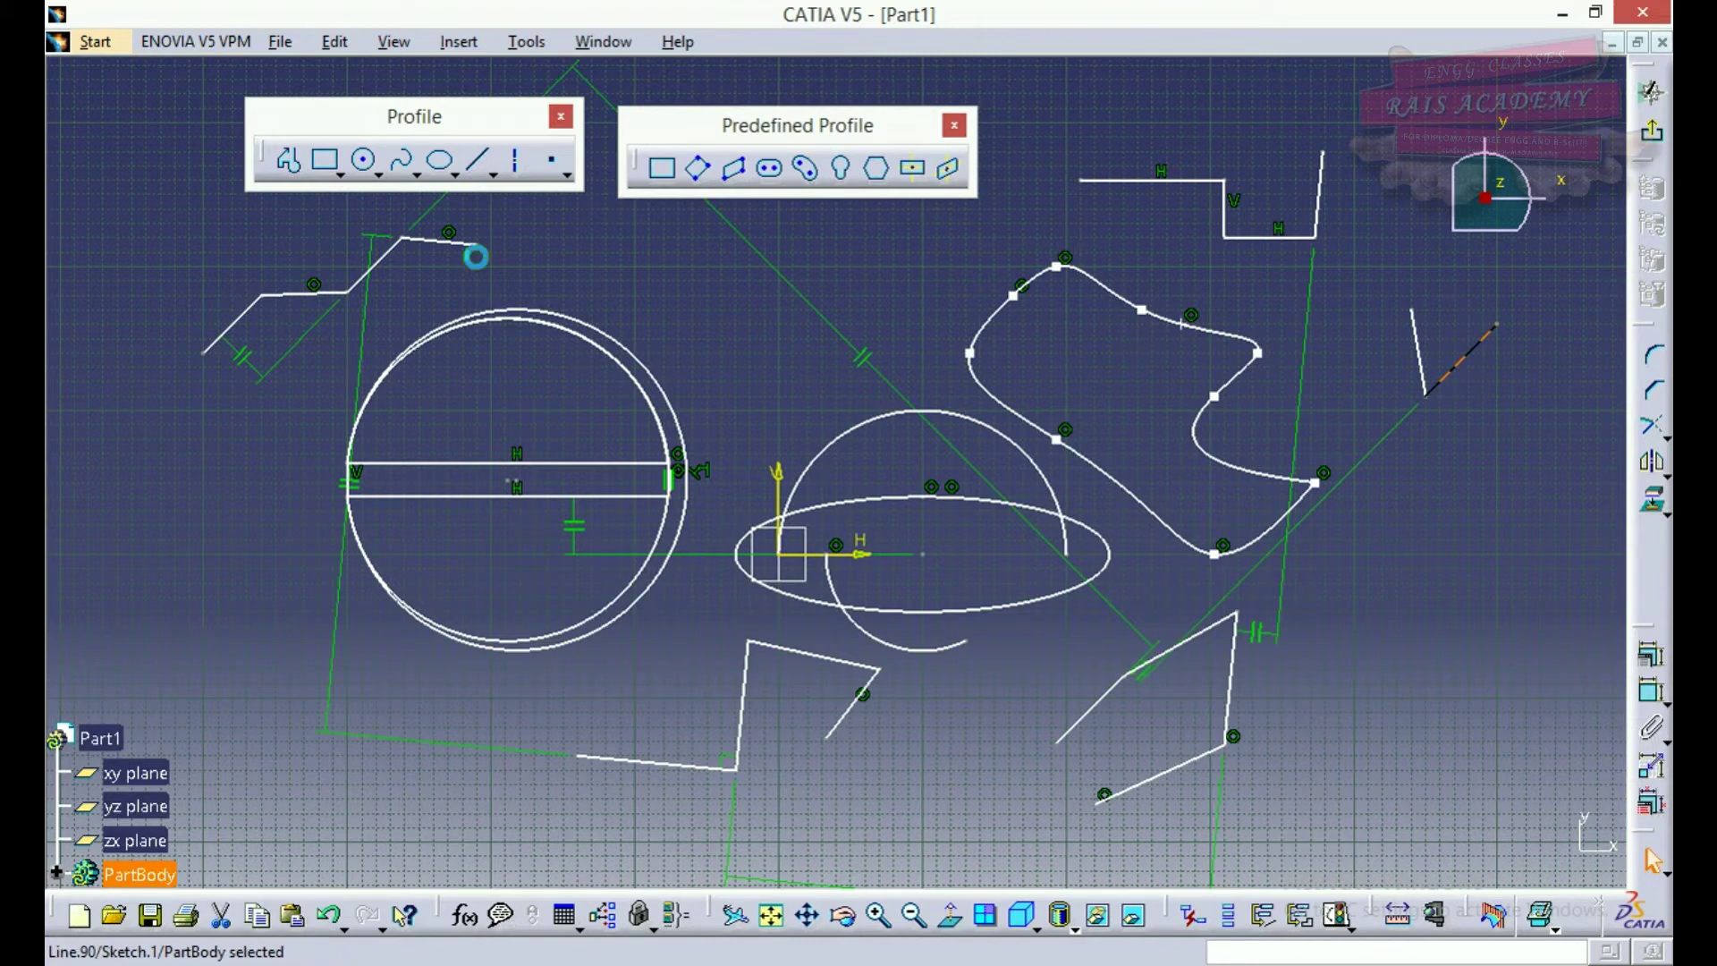
pyautogui.click(481, 163)
pyautogui.click(1497, 324)
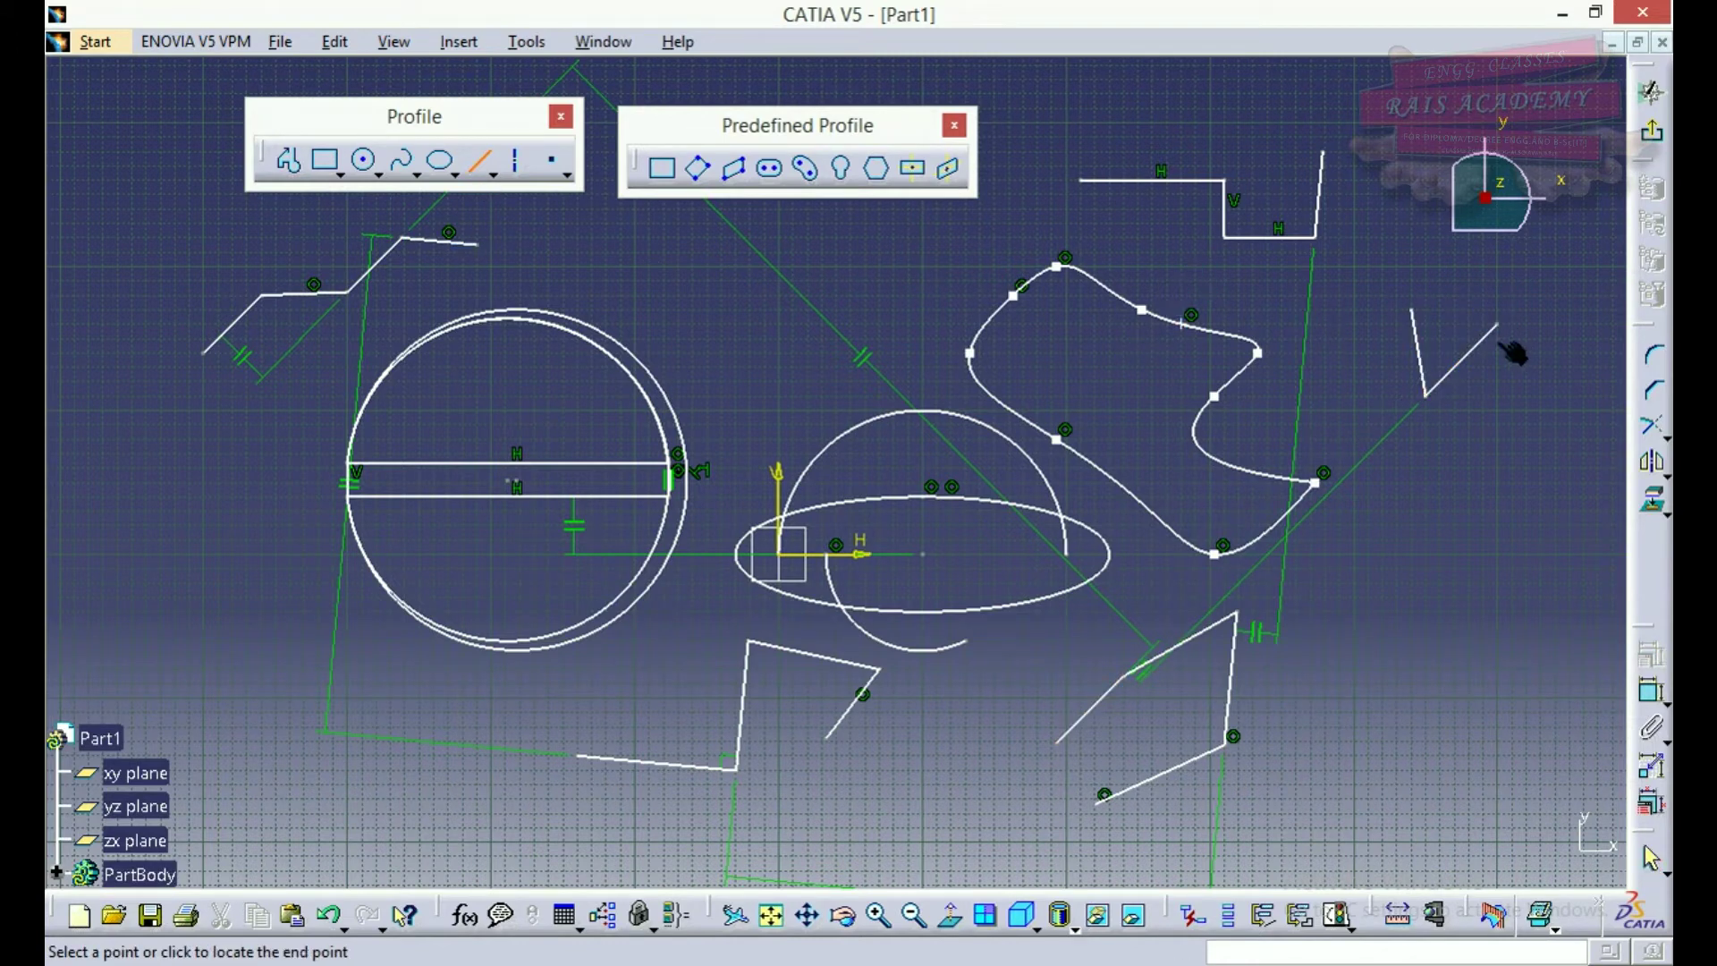
pyautogui.click(1483, 483)
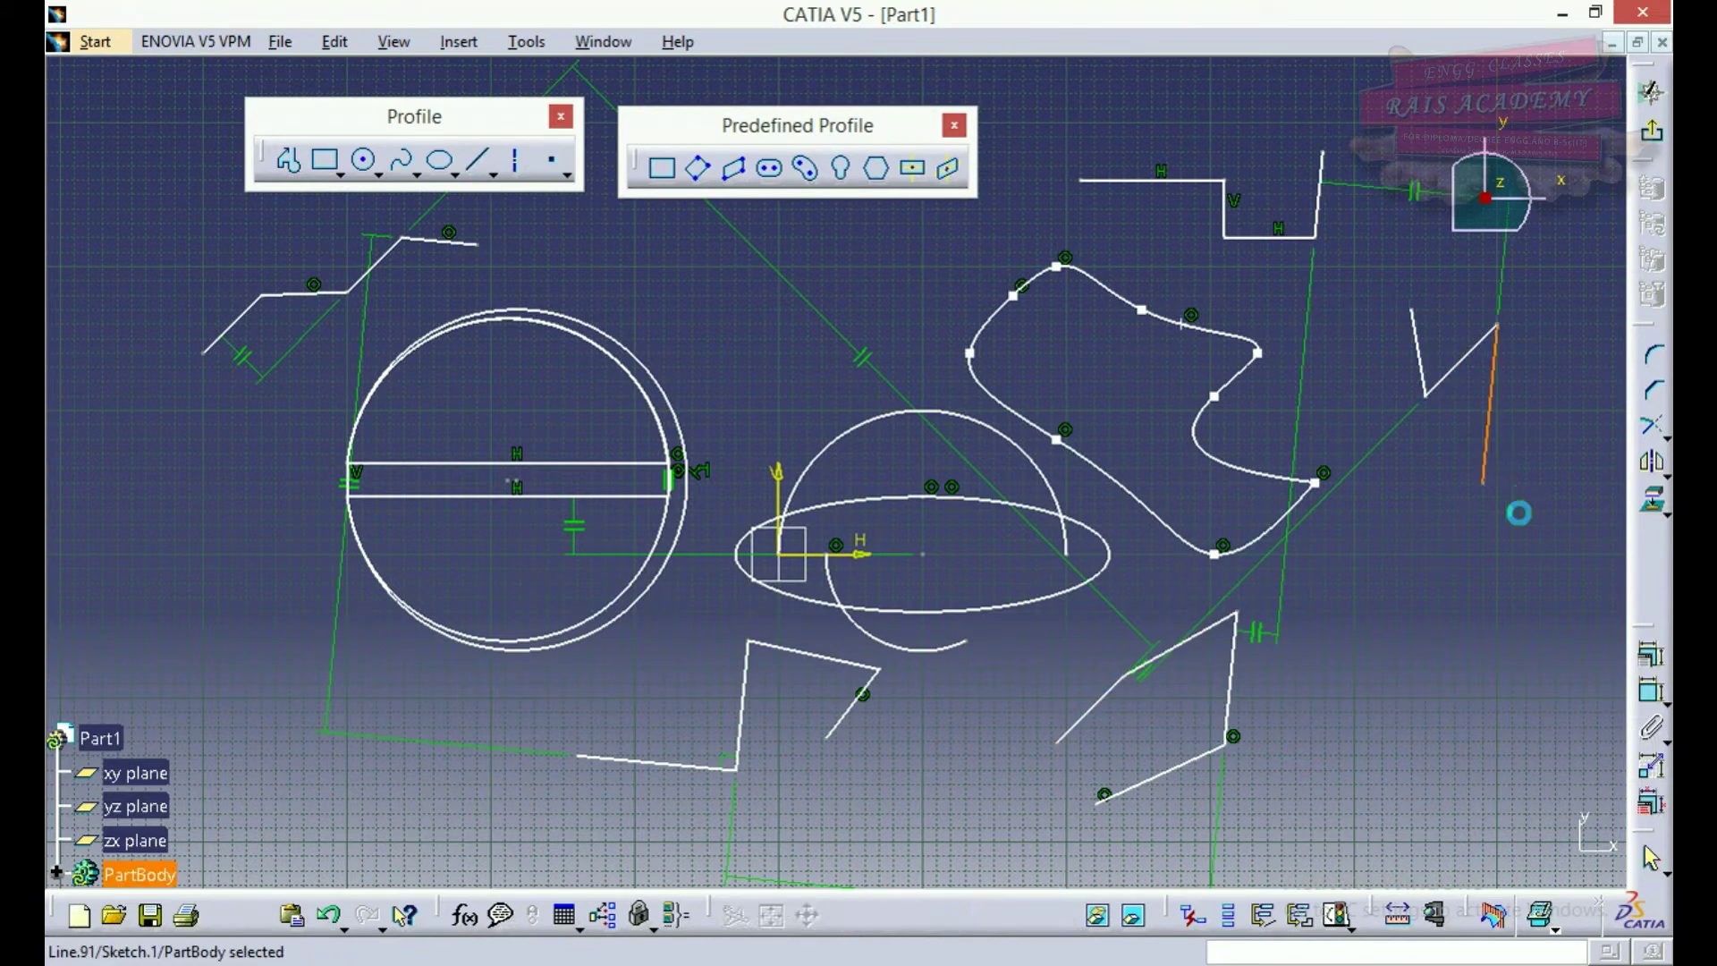
# Add two more connected segments continuing the right-side zigzag downward
pyautogui.click(477, 168)
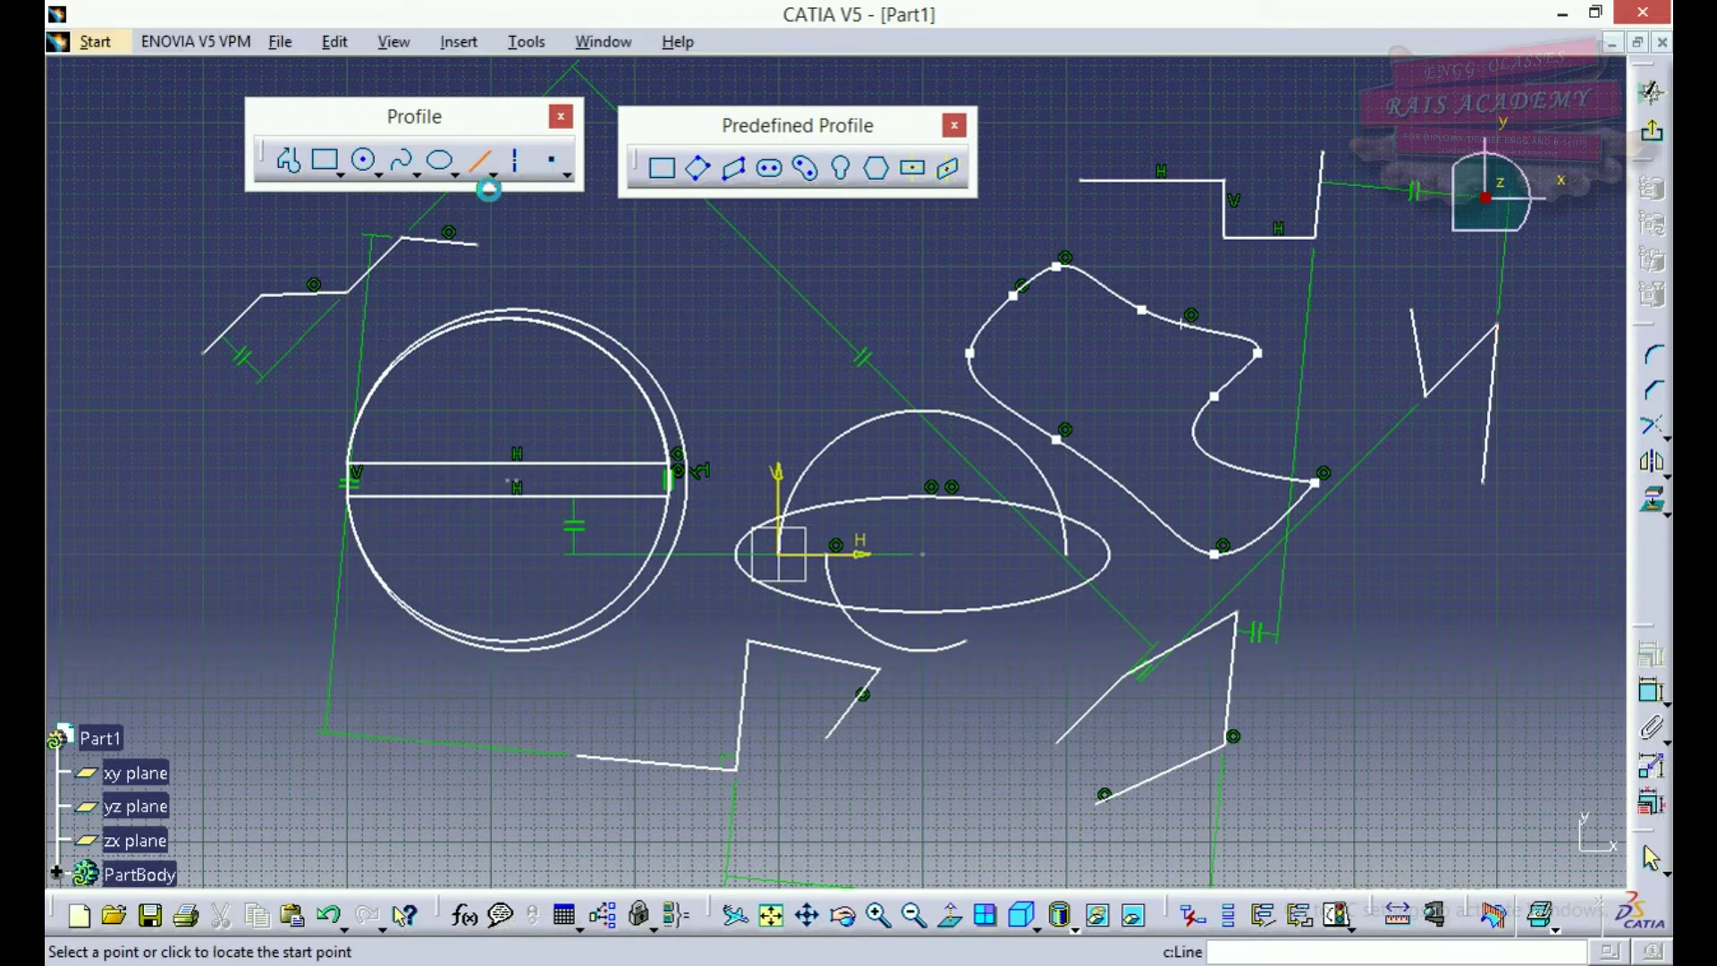
pyautogui.click(1484, 483)
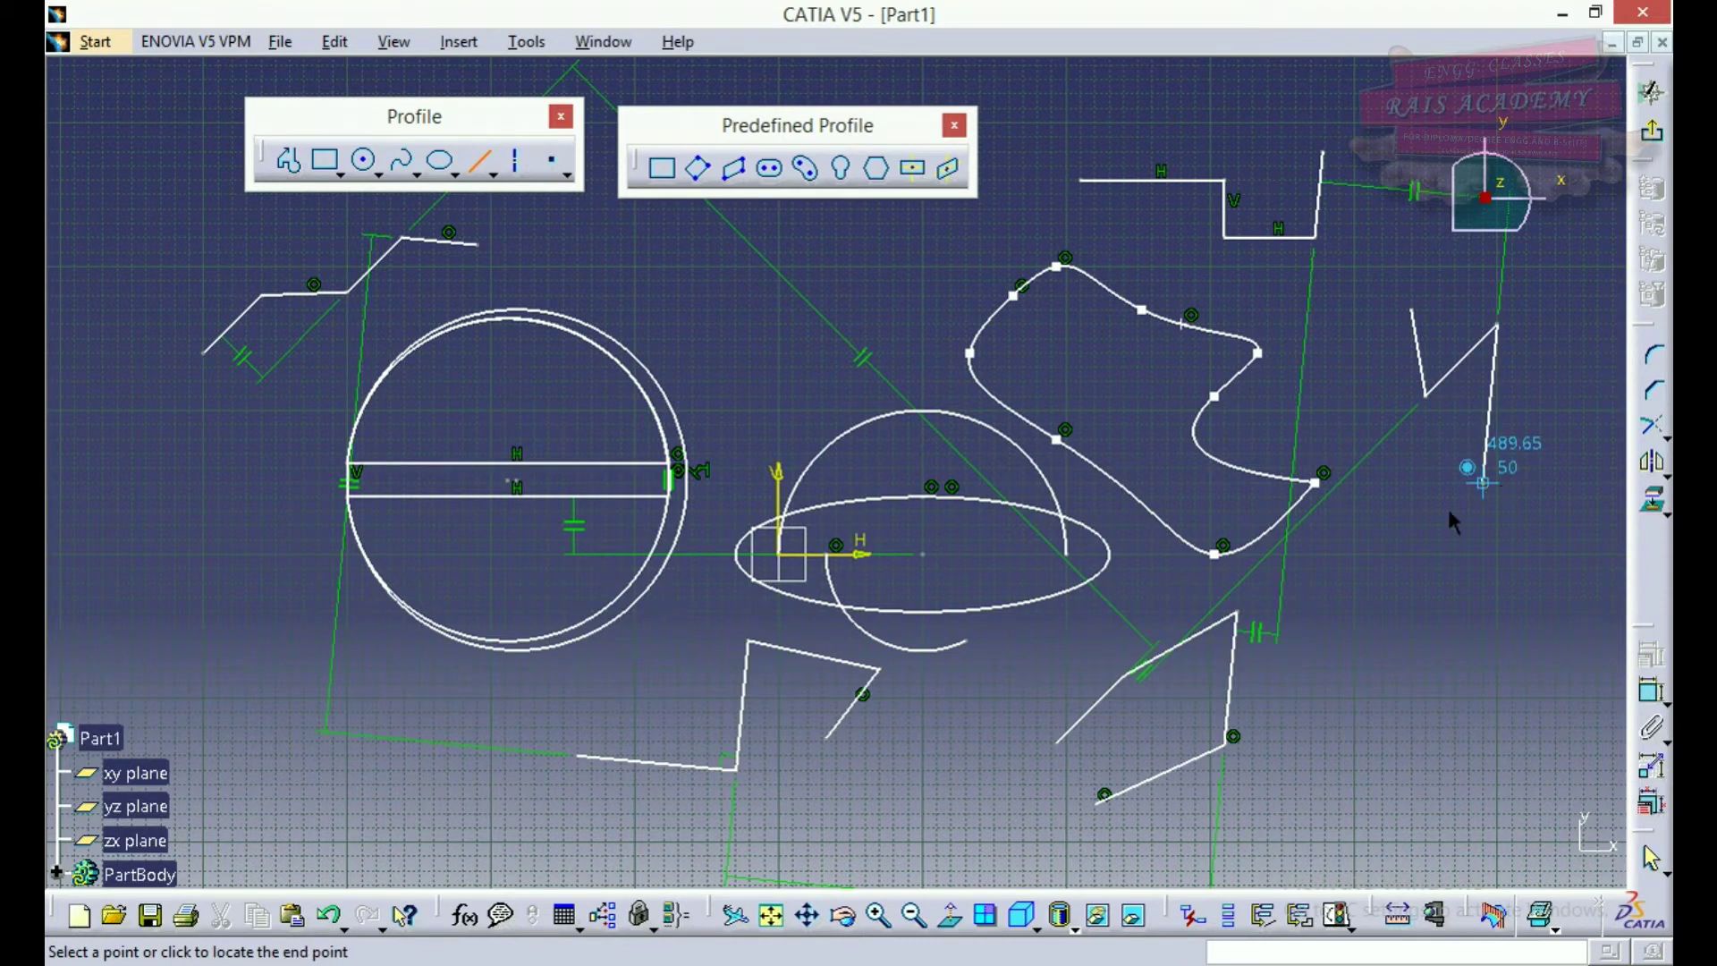
pyautogui.click(1388, 541)
pyautogui.click(1385, 539)
pyautogui.click(1477, 641)
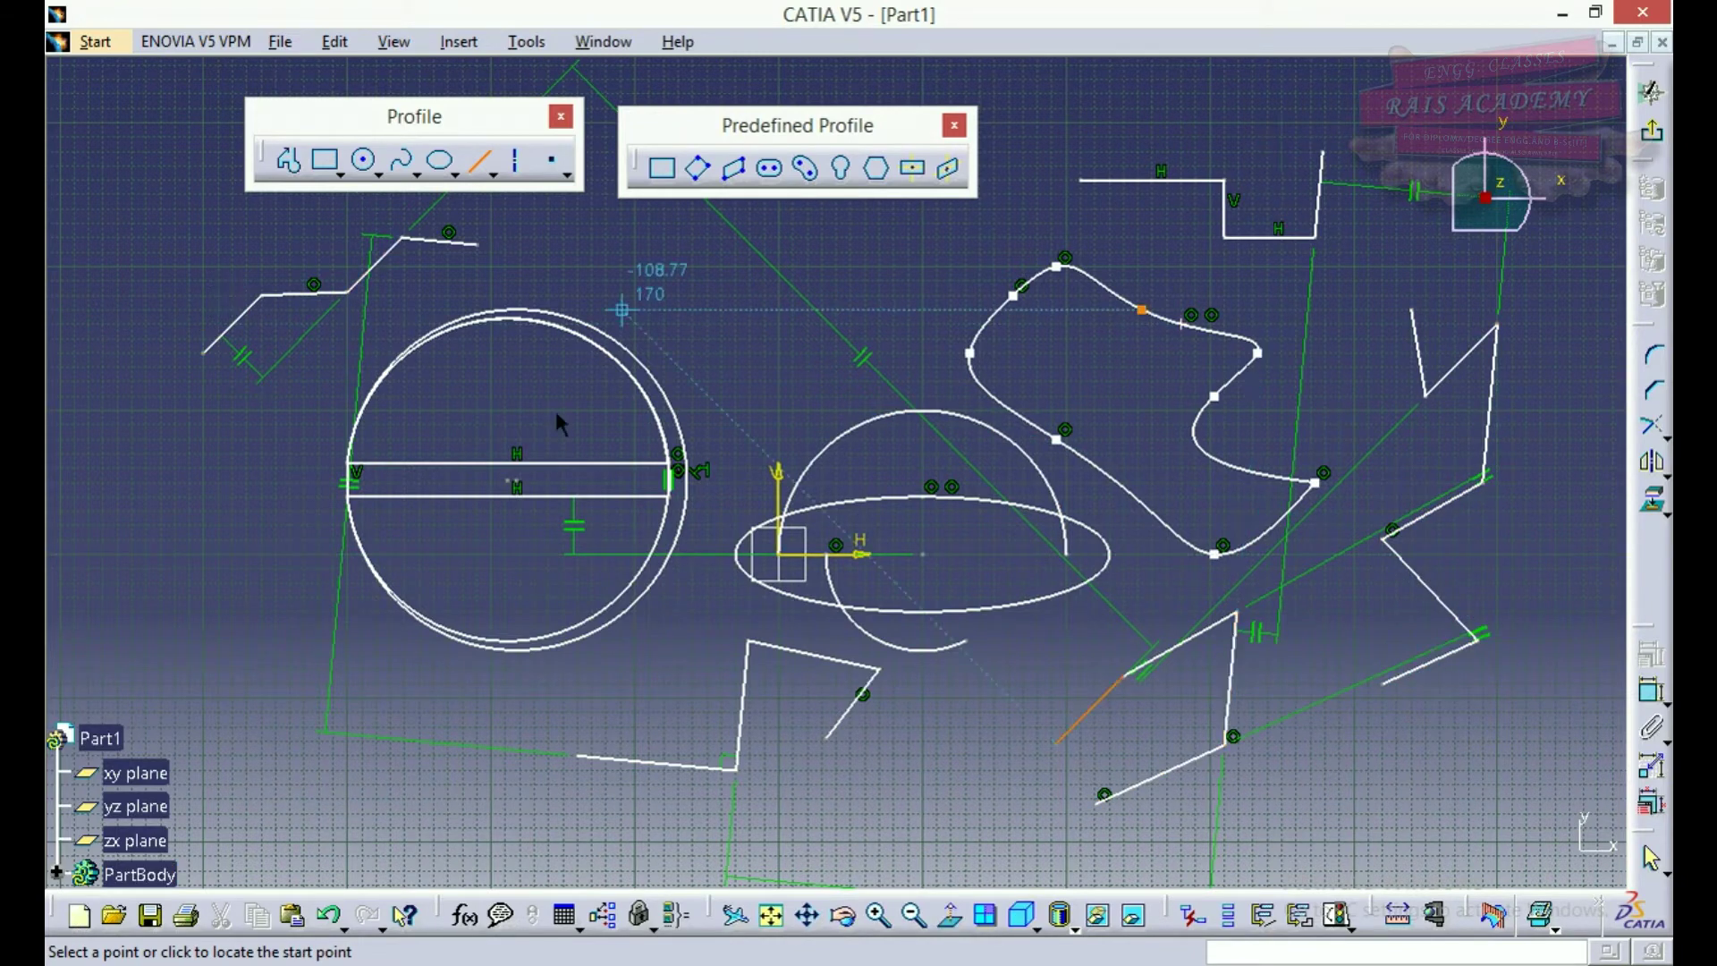
pyautogui.click(497, 175)
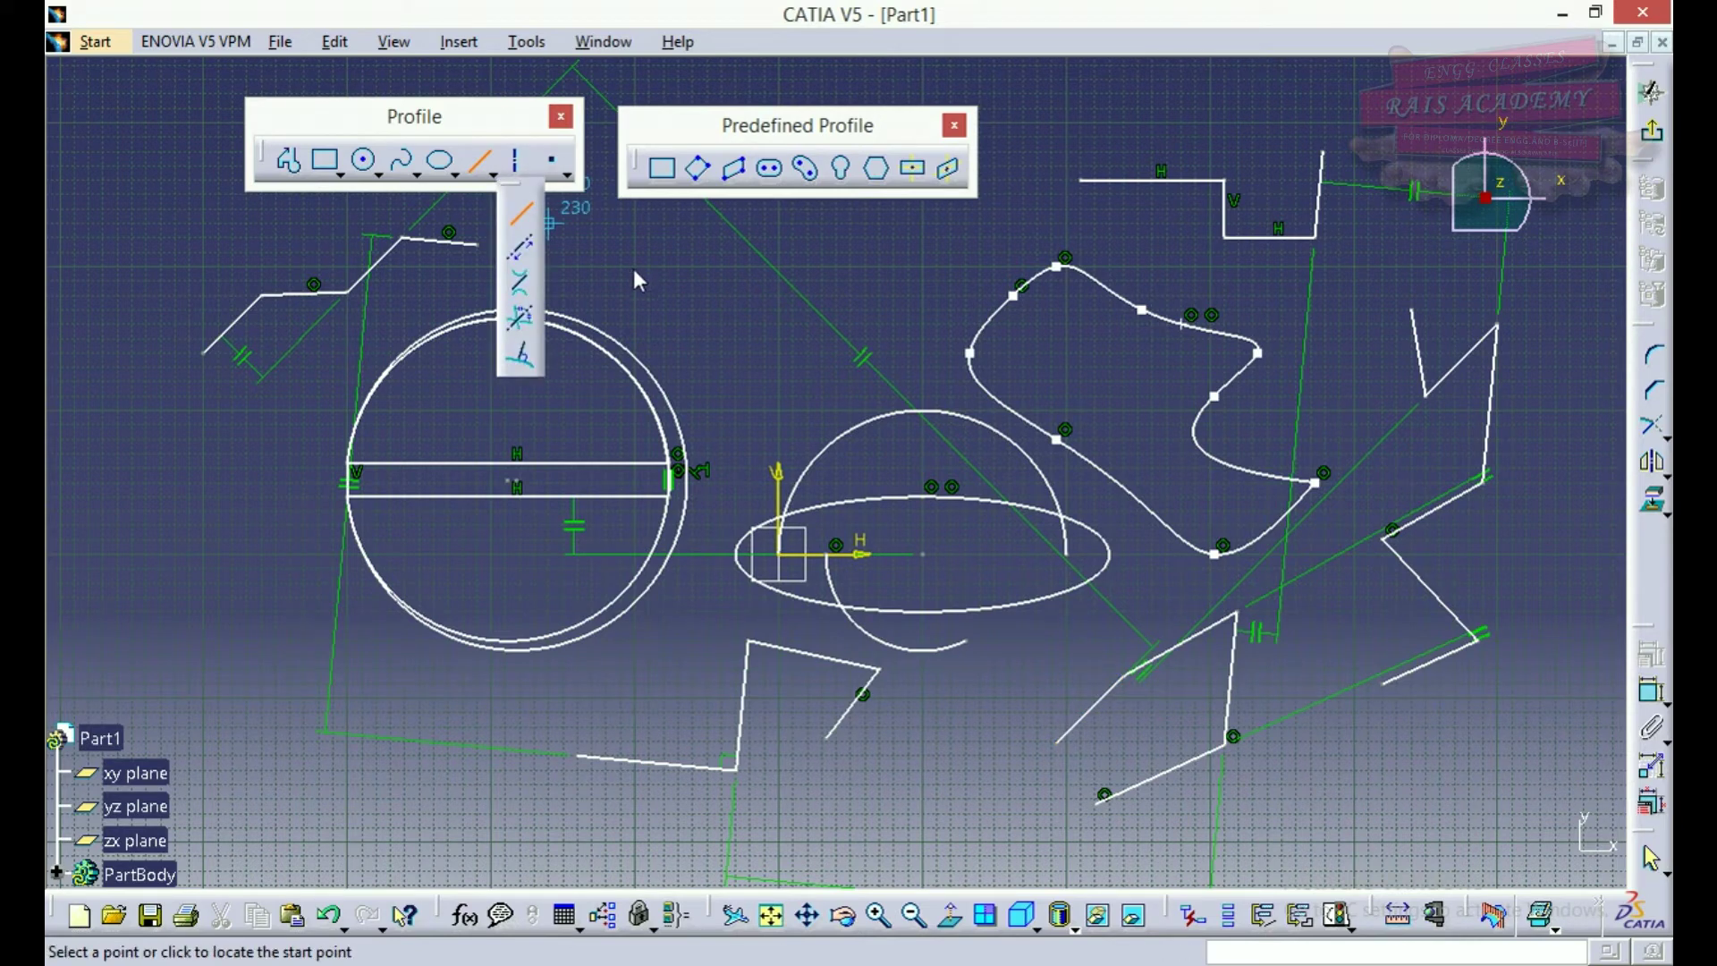
# Box-select all 125 sketch elements and delete them, leaving only the H and V axes
pyautogui.press('Escape')
pyautogui.press('Escape')
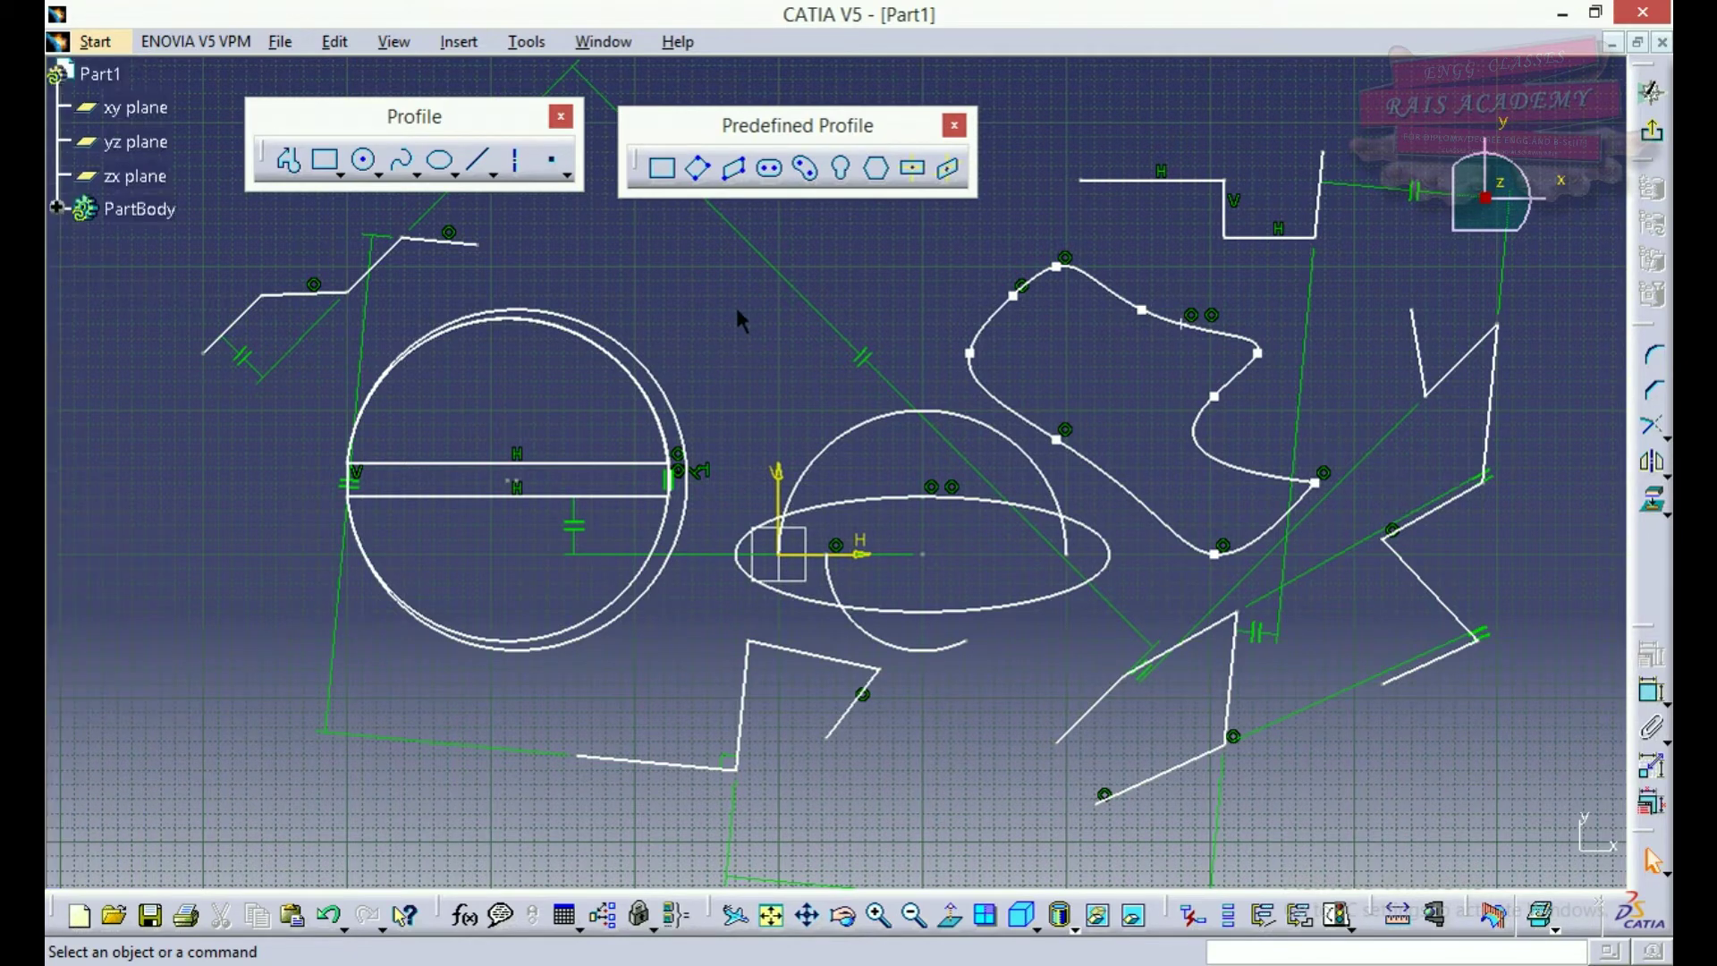
pyautogui.moveTo(971, 251); pyautogui.dragTo(966, 339, button='middle')
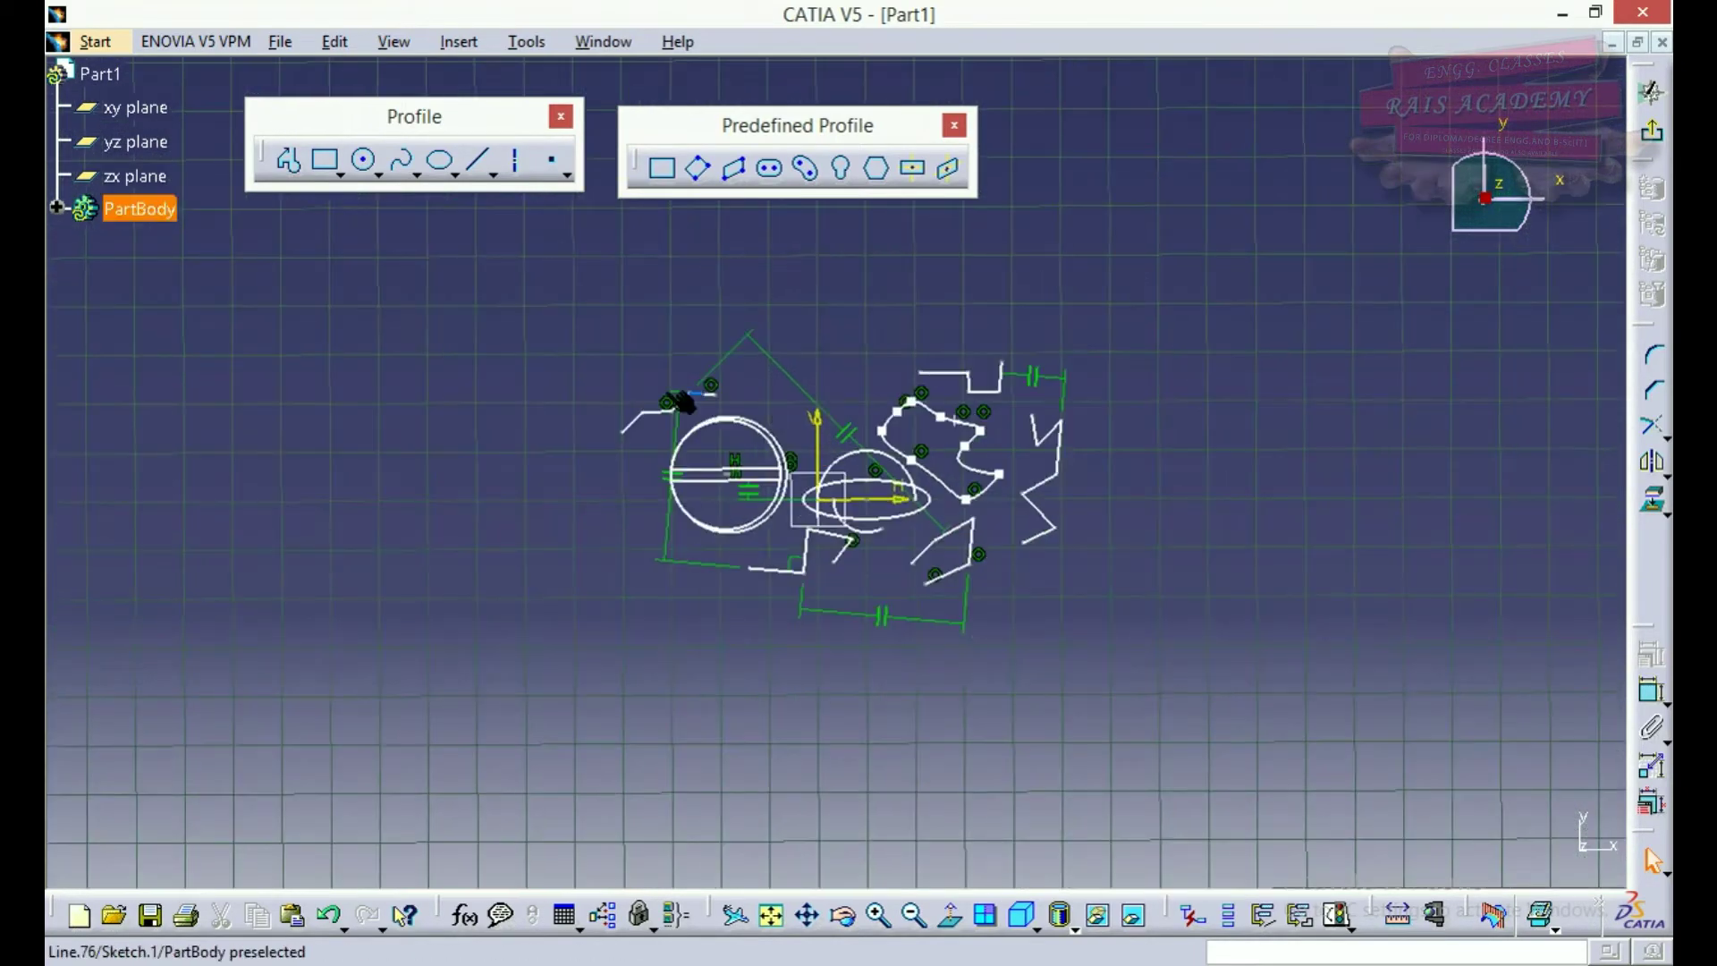
pyautogui.moveTo(602, 283)
pyautogui.mouseDown()
pyautogui.moveTo(1292, 686)
pyautogui.moveTo(1297, 716)
pyautogui.mouseUp()
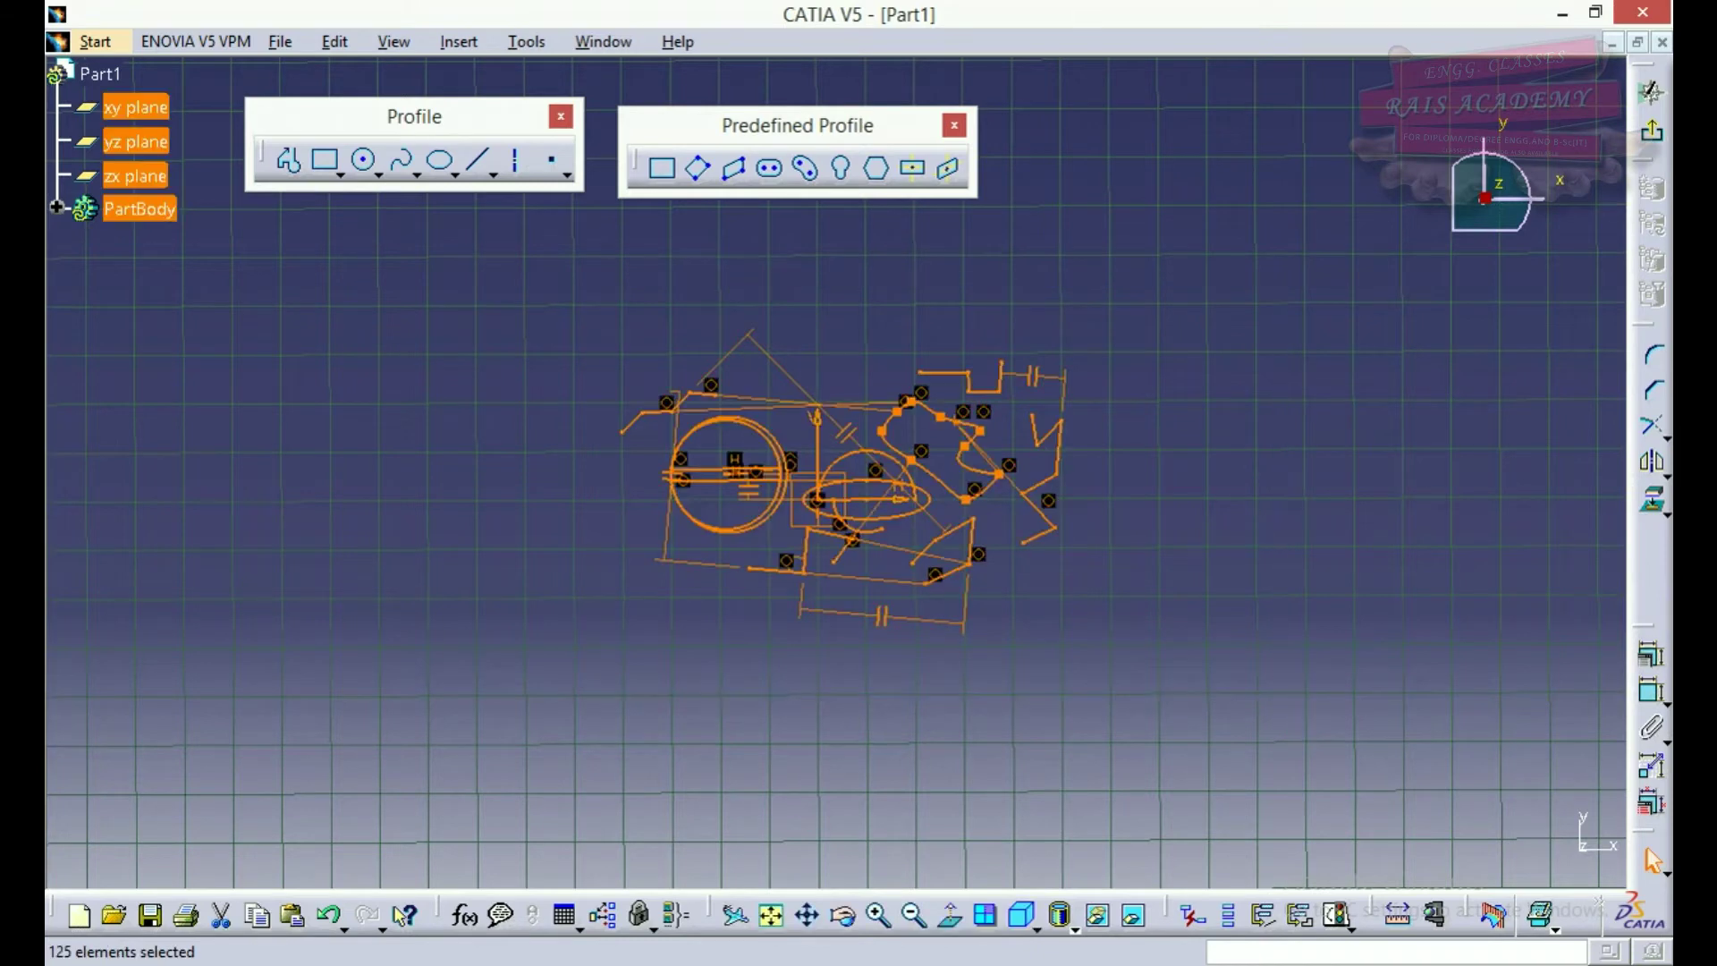
pyautogui.press('Delete')
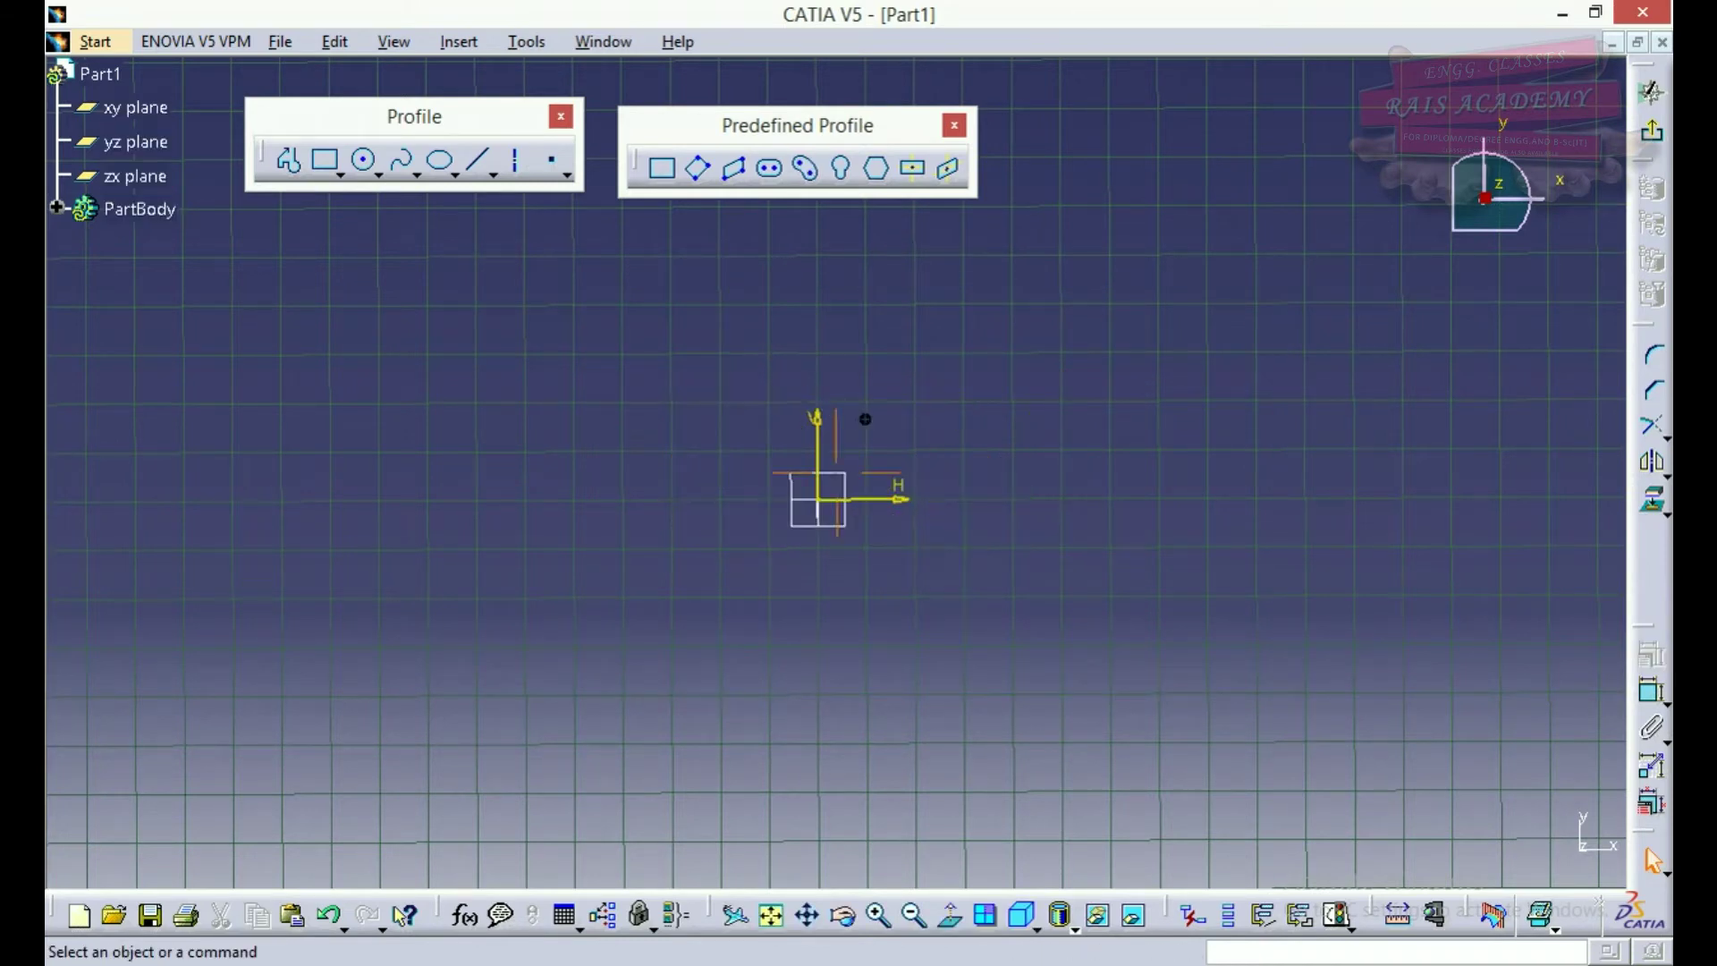
pyautogui.moveTo(869, 414)
pyautogui.mouseDown(button='middle')
pyautogui.moveTo(882, 288)
pyautogui.moveTo(856, 430)
pyautogui.moveTo(813, 396)
pyautogui.moveTo(826, 408)
pyautogui.moveTo(843, 291)
pyautogui.moveTo(740, 346)
pyautogui.moveTo(739, 283)
pyautogui.moveTo(768, 241)
pyautogui.moveTo(712, 438)
pyautogui.mouseUp(button='middle')
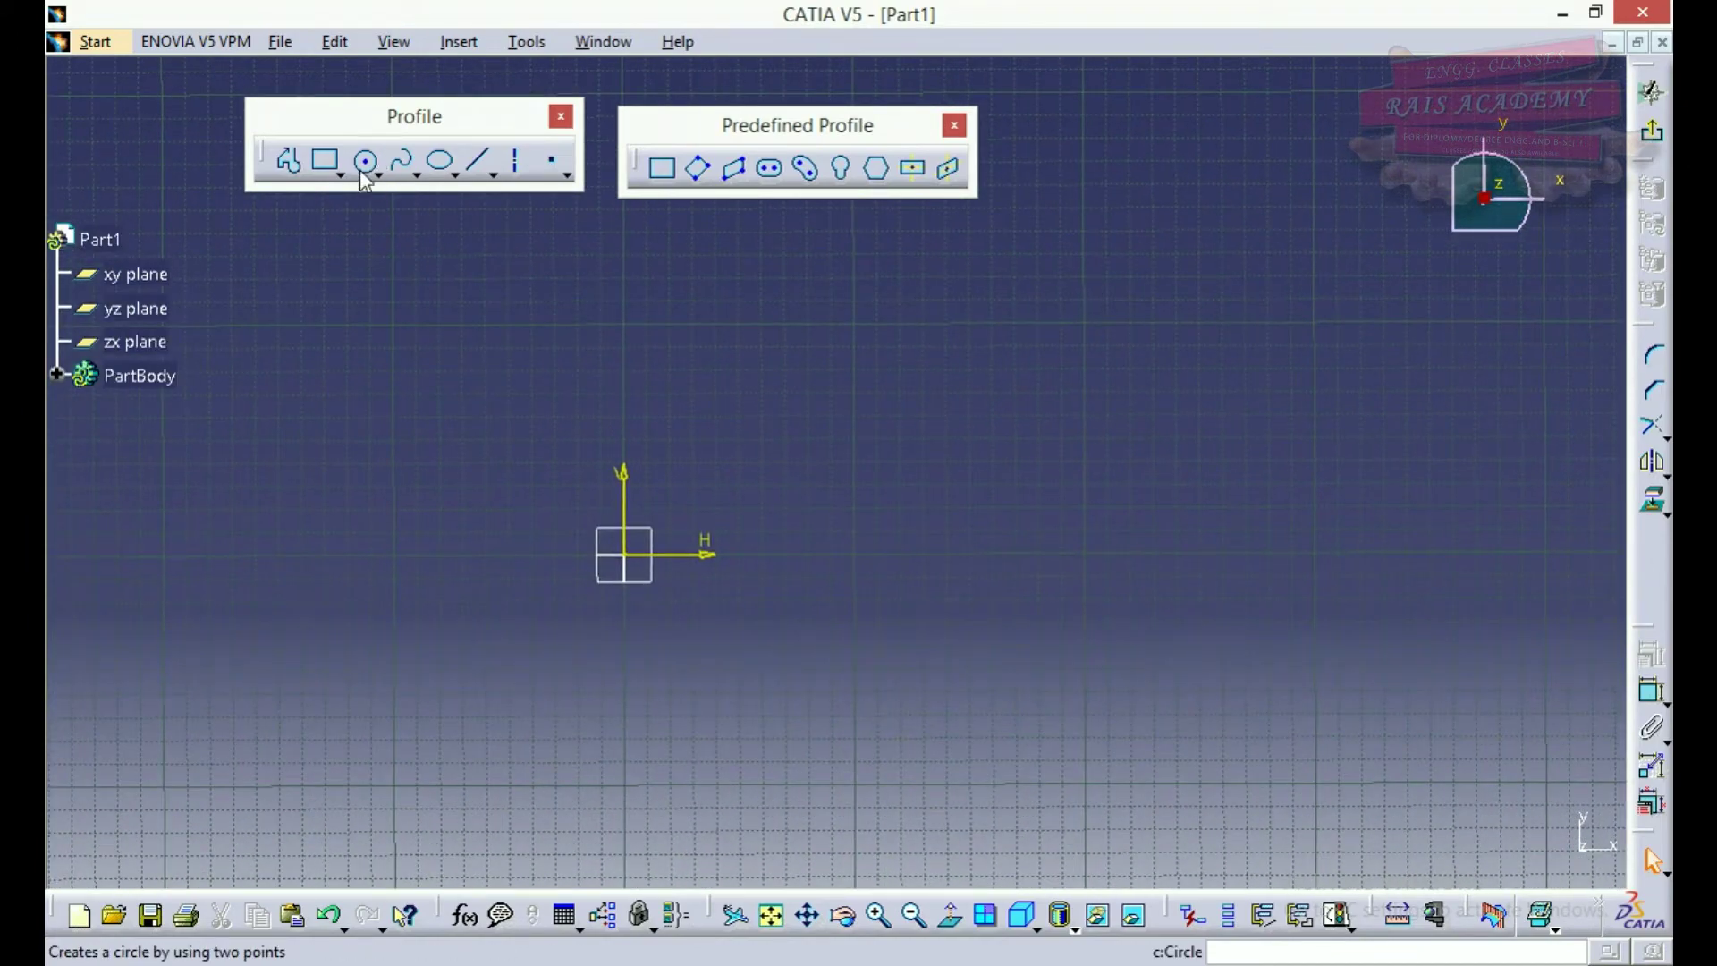
# Draw a horizontal infinite line through the sketch origin
pyautogui.click(496, 176)
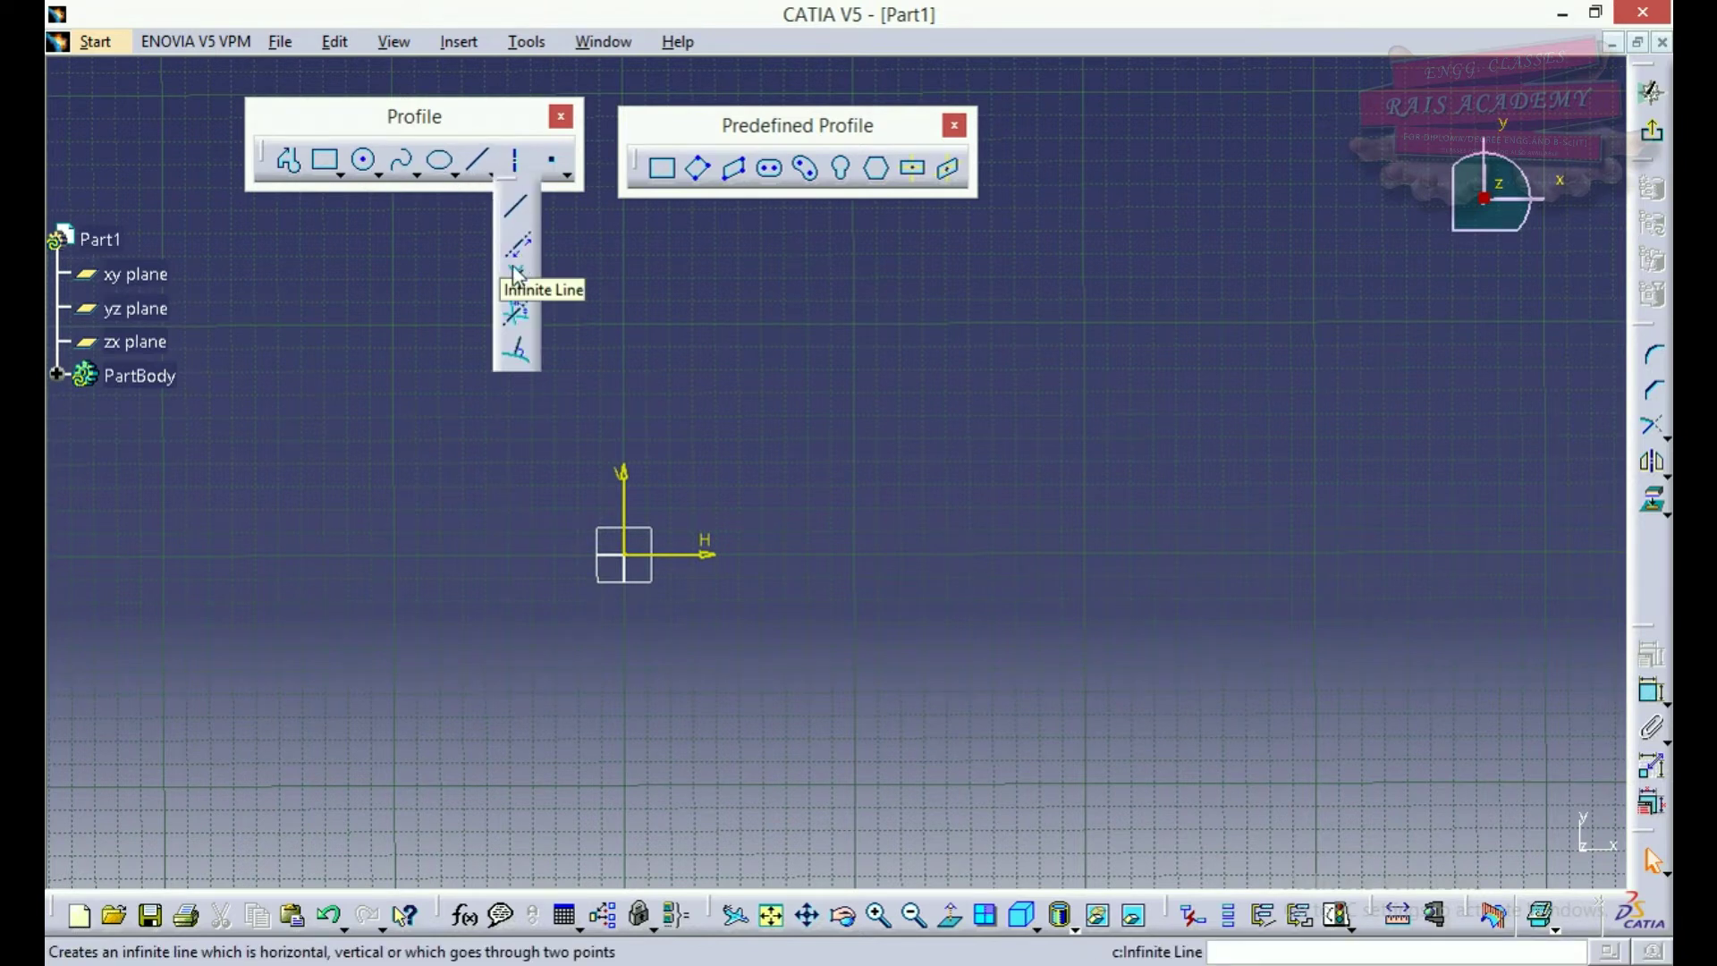
pyautogui.click(517, 276)
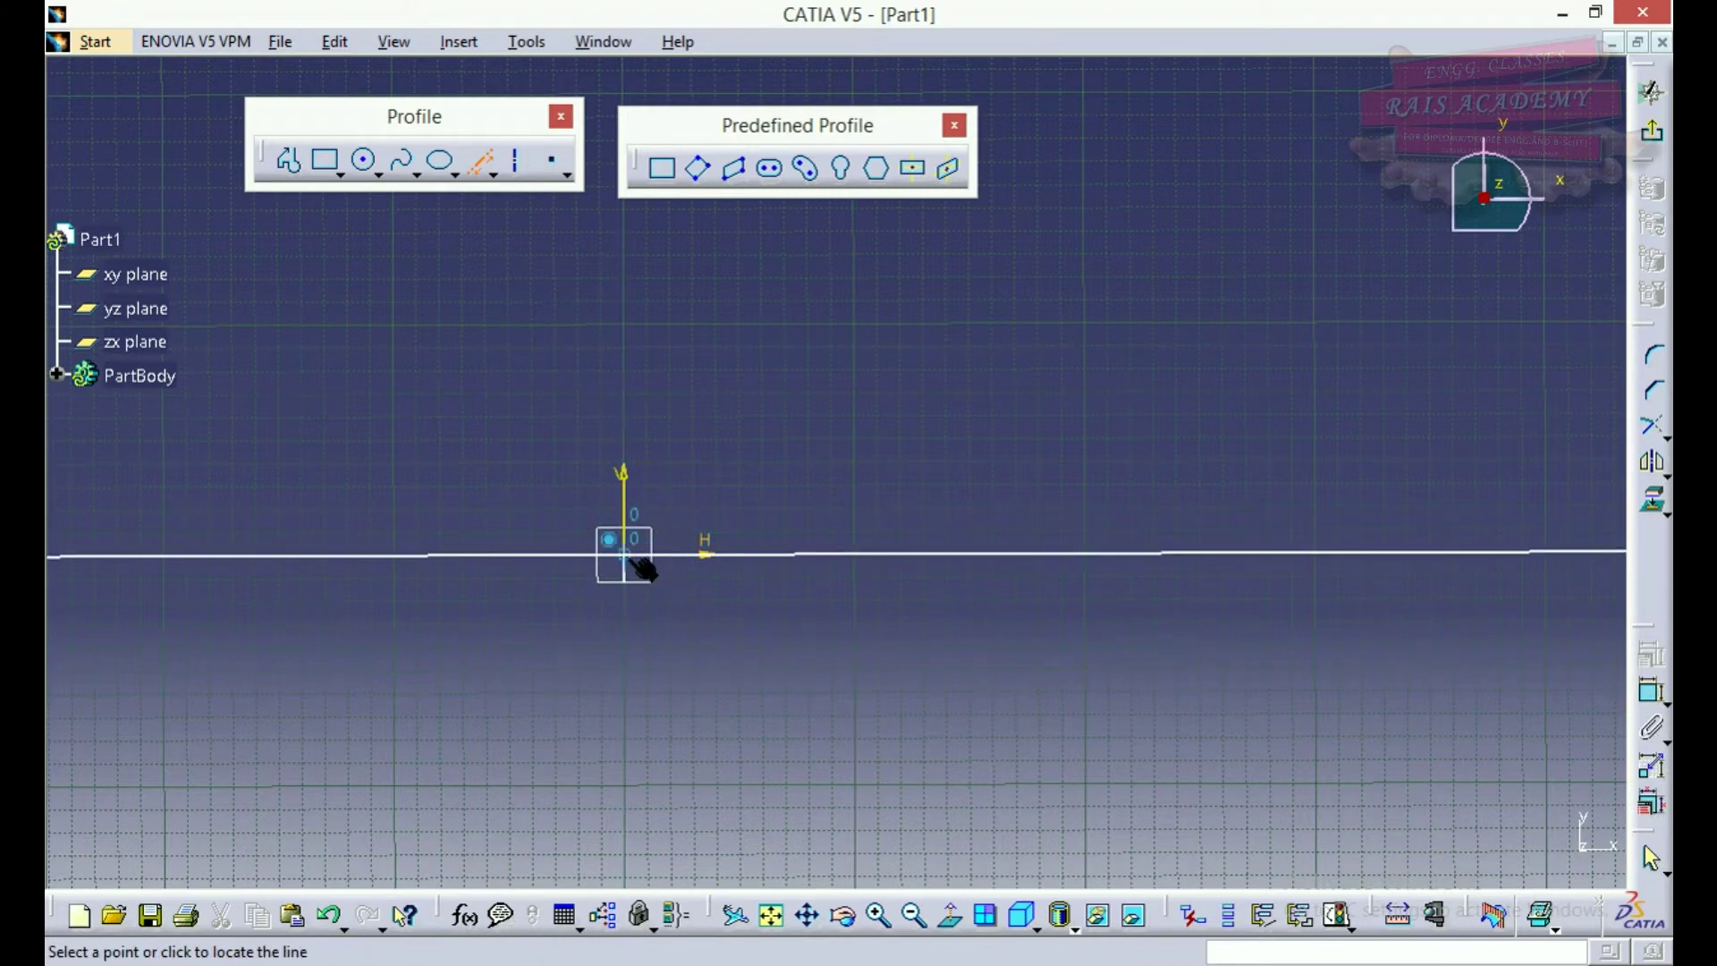
pyautogui.click(640, 567)
pyautogui.moveTo(813, 521)
pyautogui.keyDown('ctrl'); pyautogui.mouseDown(button='middle')
pyautogui.moveTo(825, 579)
pyautogui.moveTo(728, 686)
pyautogui.moveTo(835, 847)
pyautogui.moveTo(882, 464)
pyautogui.moveTo(694, 483)
pyautogui.moveTo(908, 450)
pyautogui.mouseUp(button='middle'); pyautogui.keyUp('ctrl')
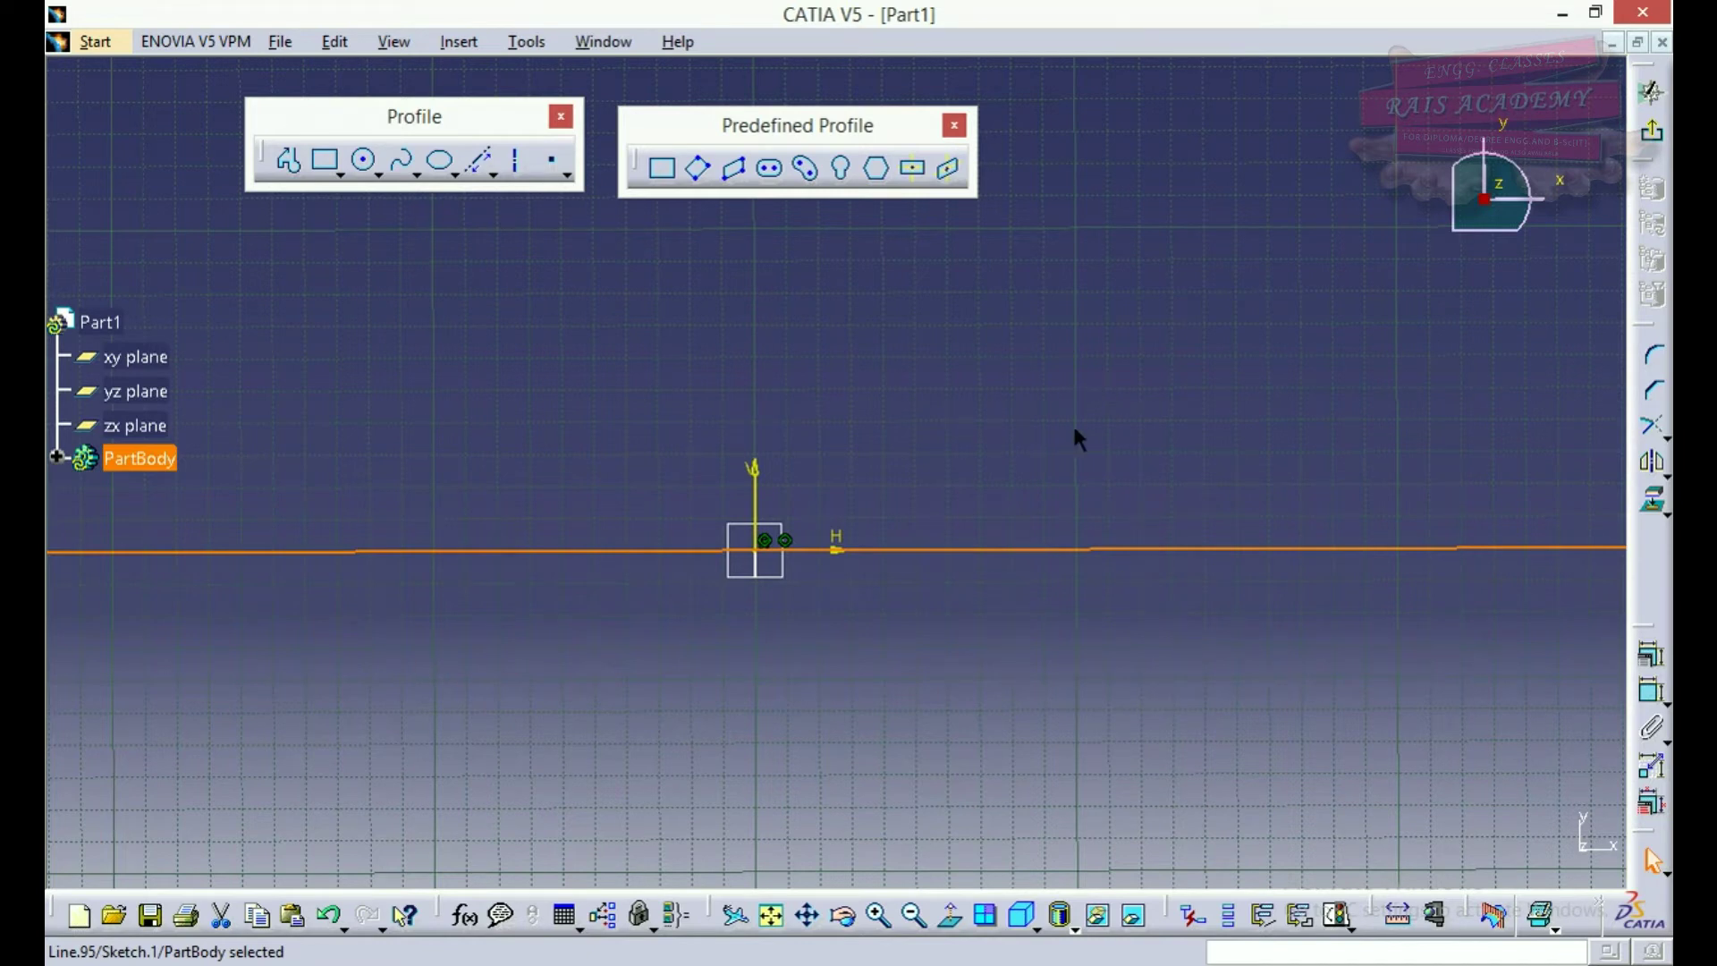
# Add a second horizontal infinite line just above the first one
pyautogui.click(510, 161)
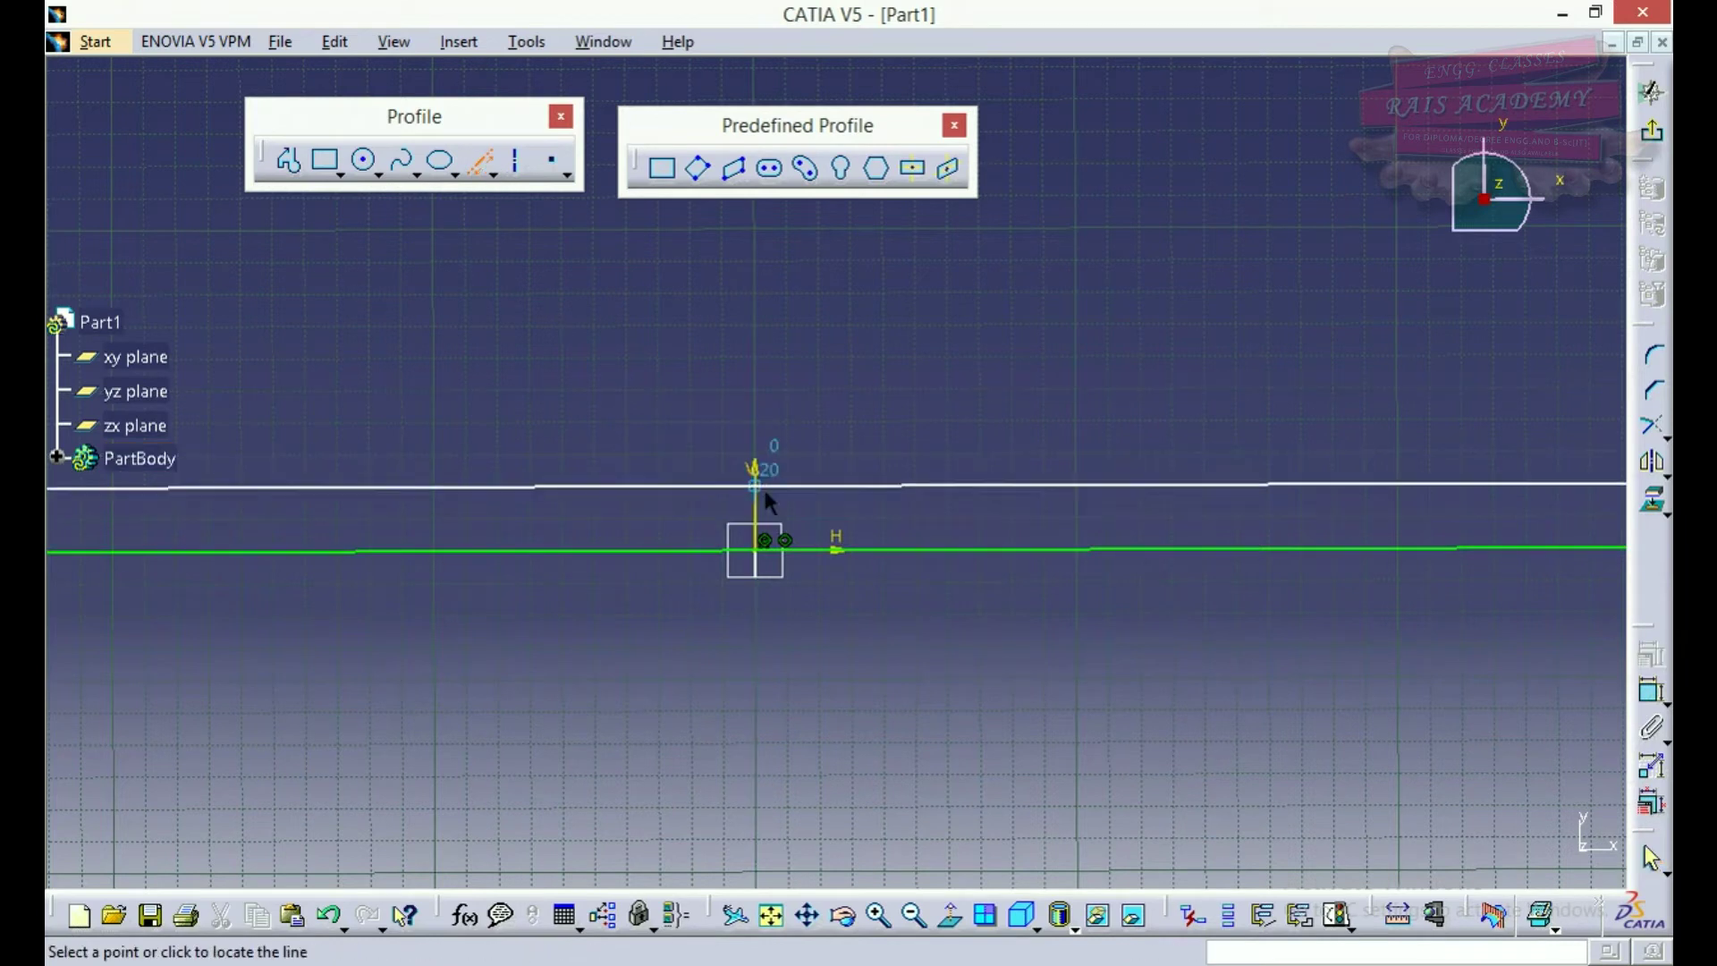
pyautogui.click(494, 176)
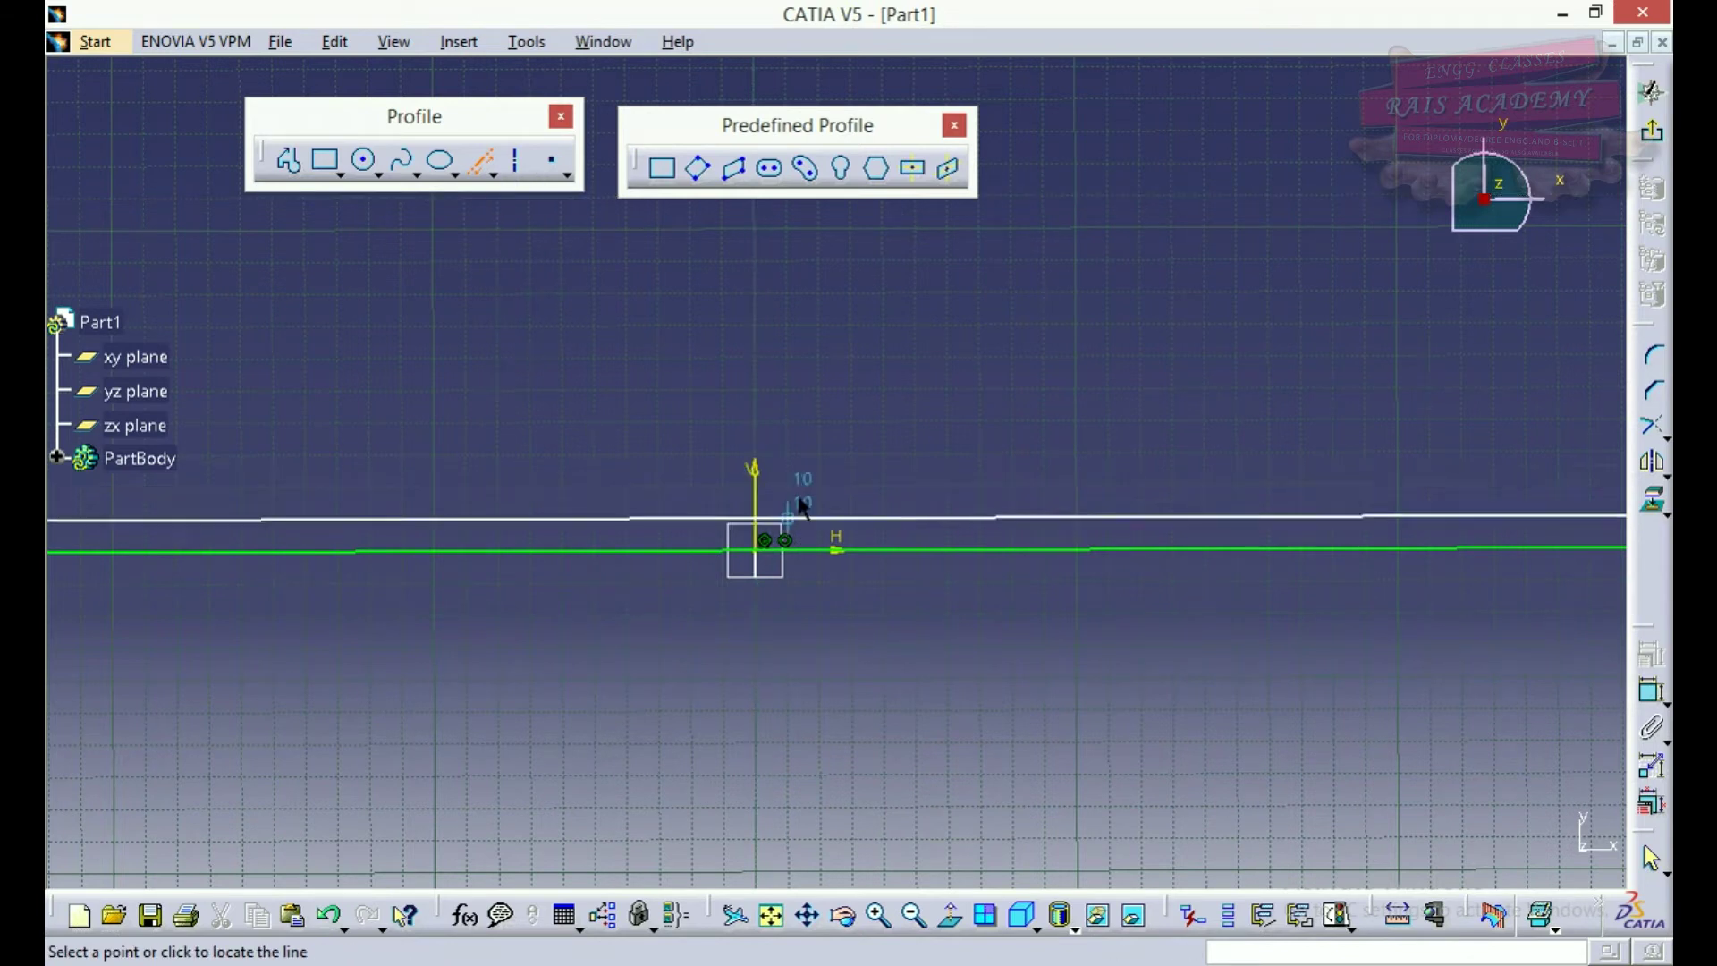
pyautogui.click(771, 526)
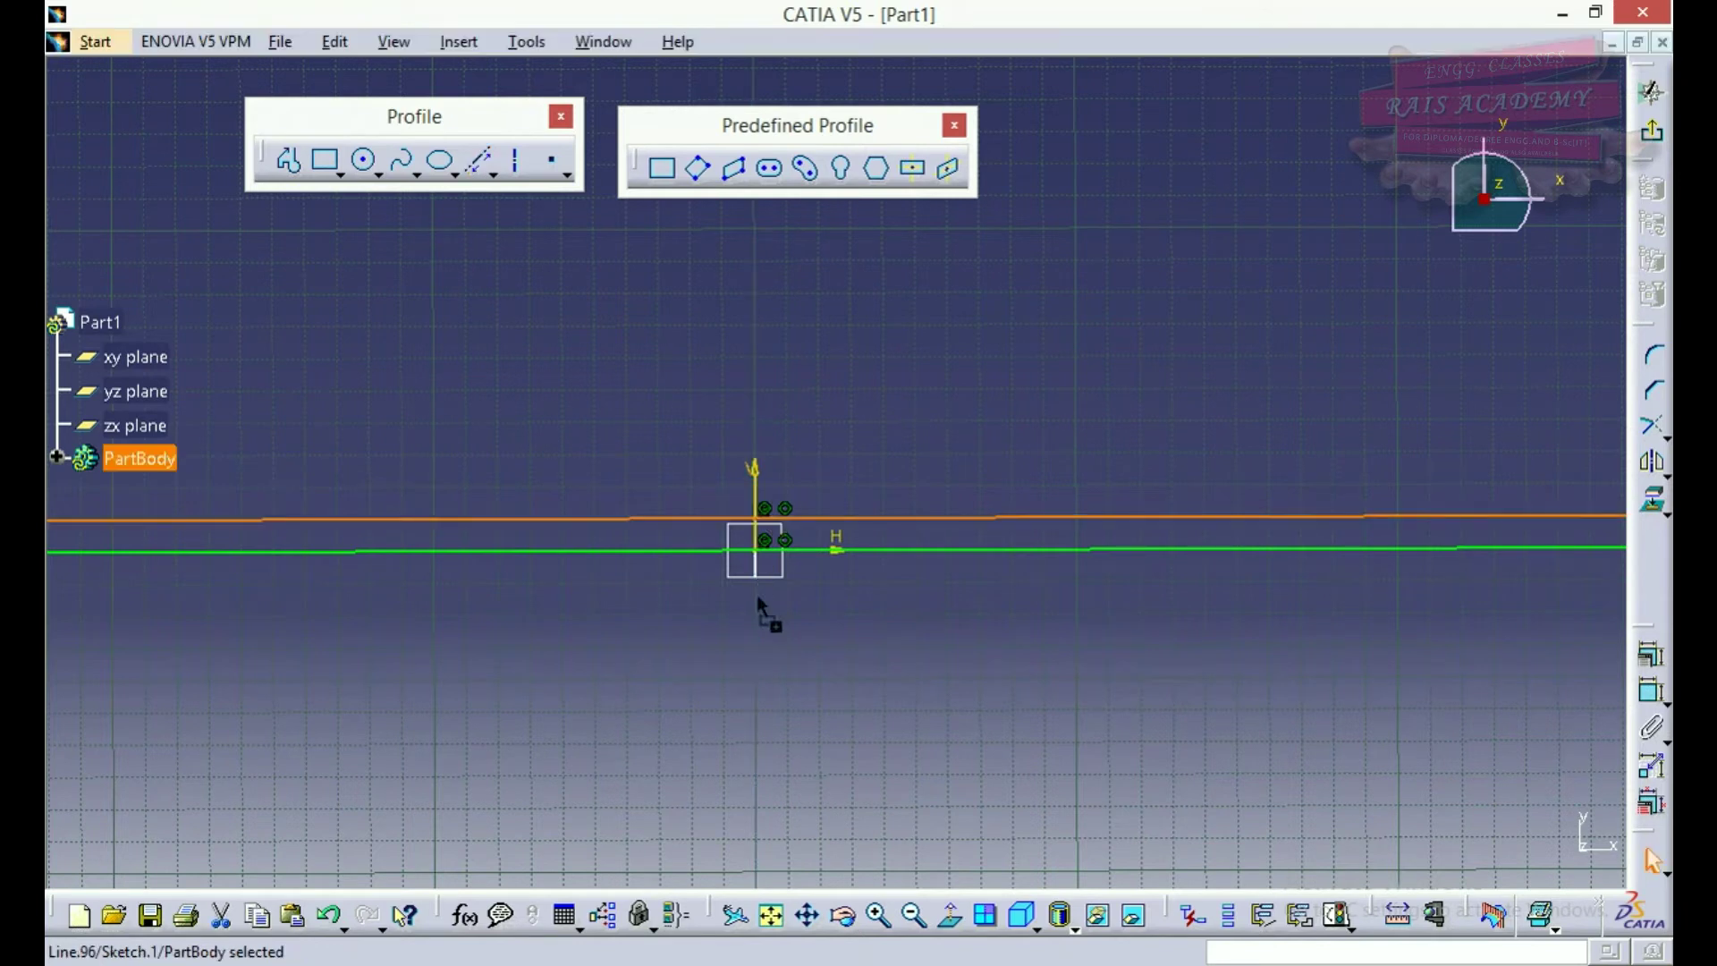
pyautogui.click(495, 175)
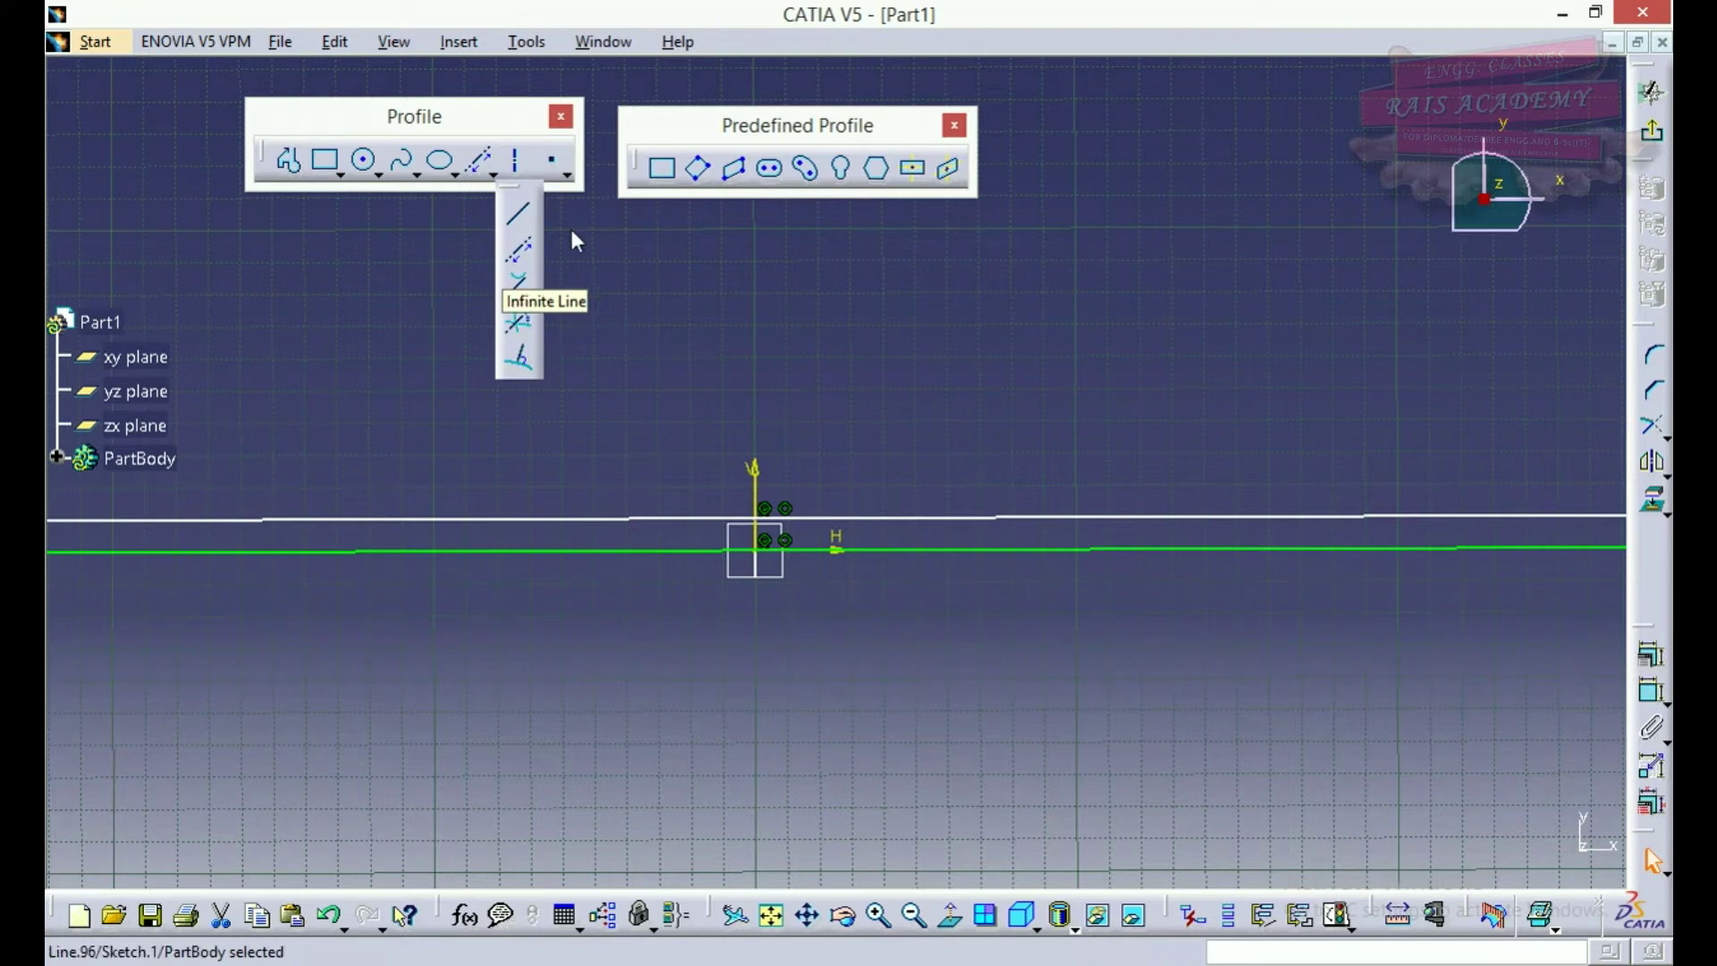
# Draw a larger circle on the left and a smaller circle on the right above the lines
pyautogui.click(520, 208)
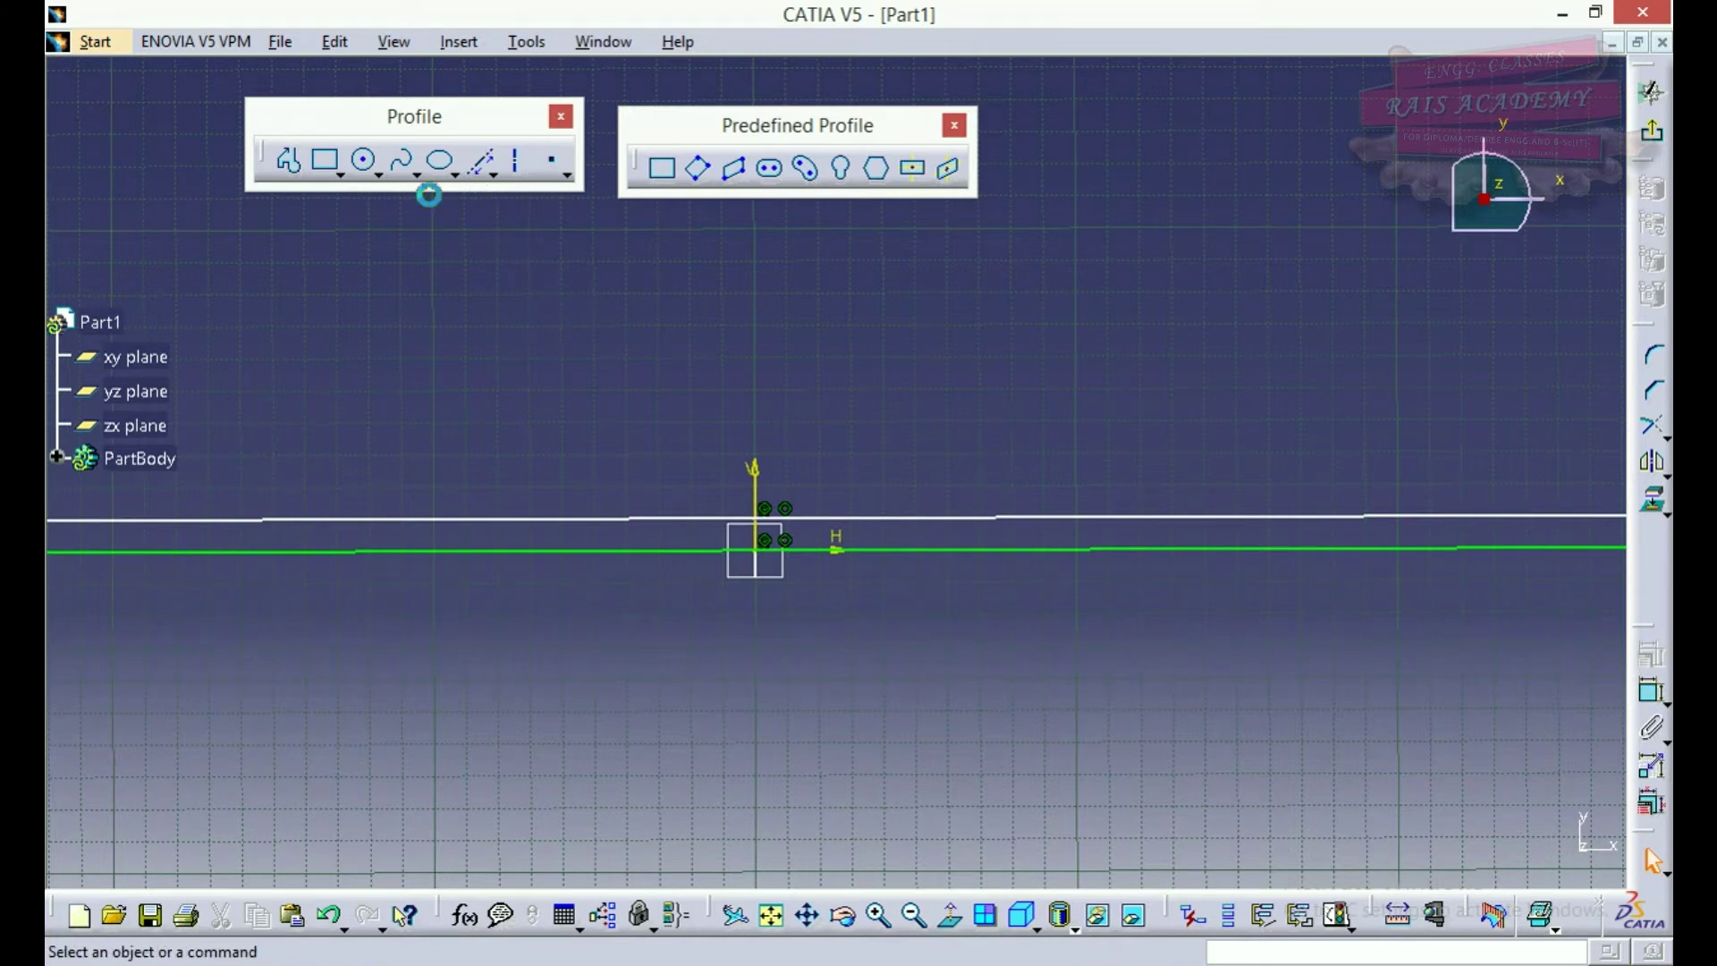
pyautogui.click(363, 161)
pyautogui.click(465, 326)
pyautogui.click(531, 327)
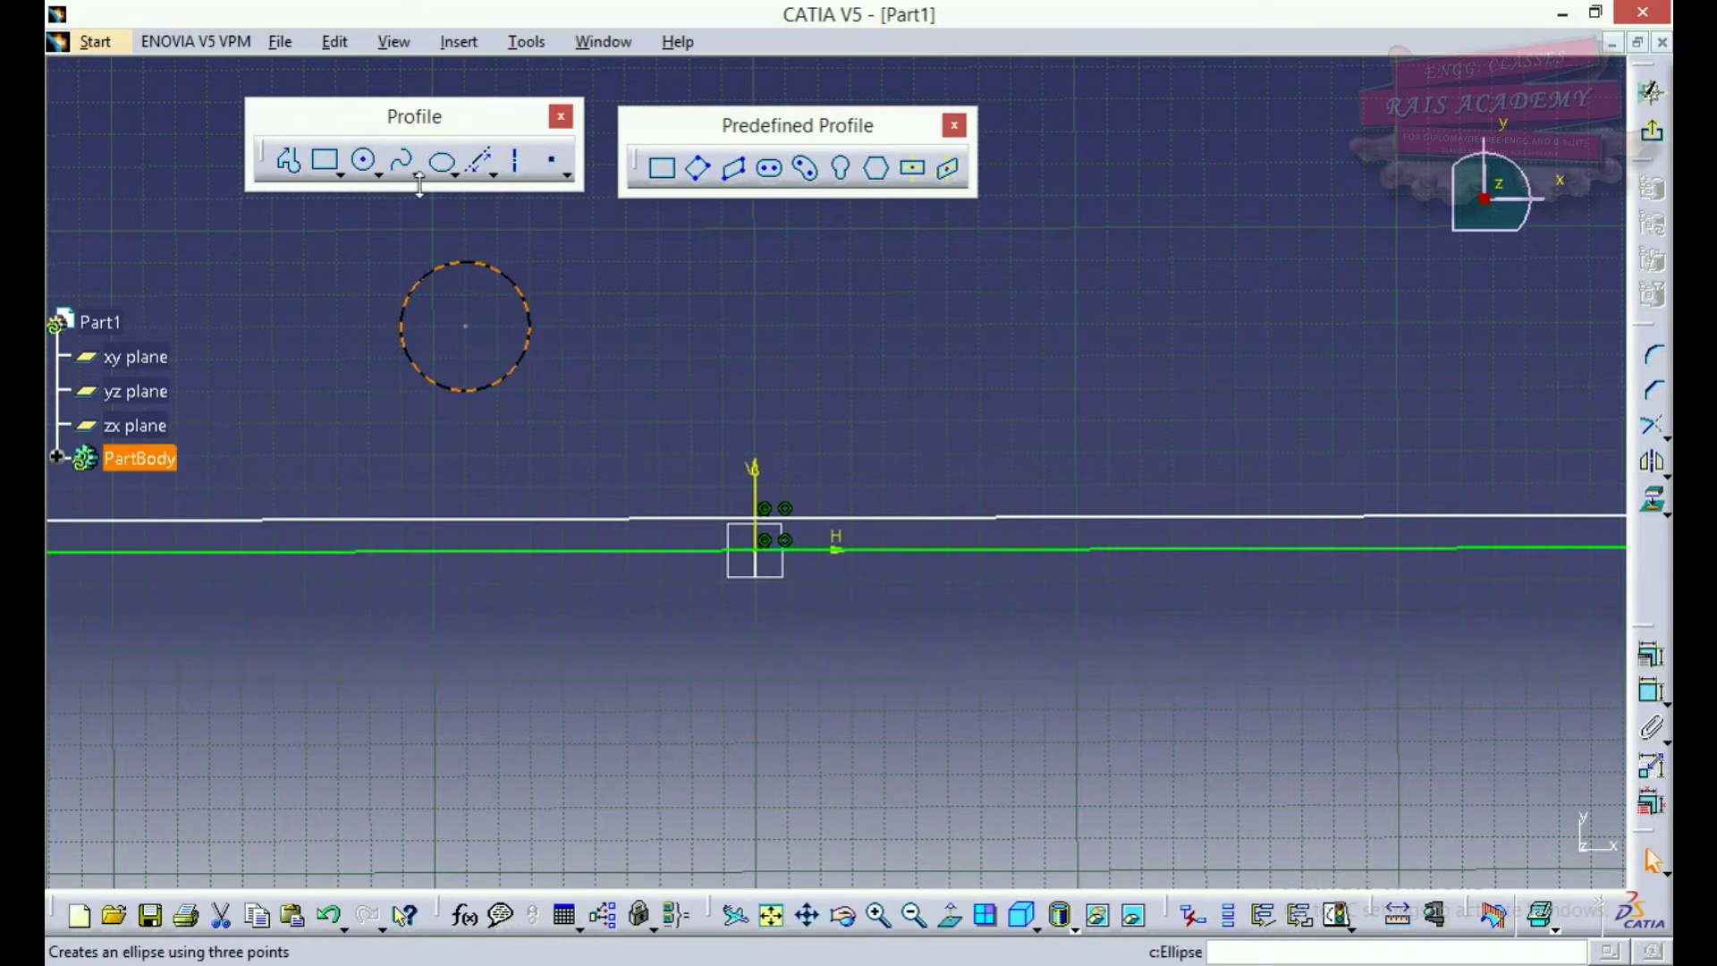
pyautogui.click(363, 161)
pyautogui.click(915, 326)
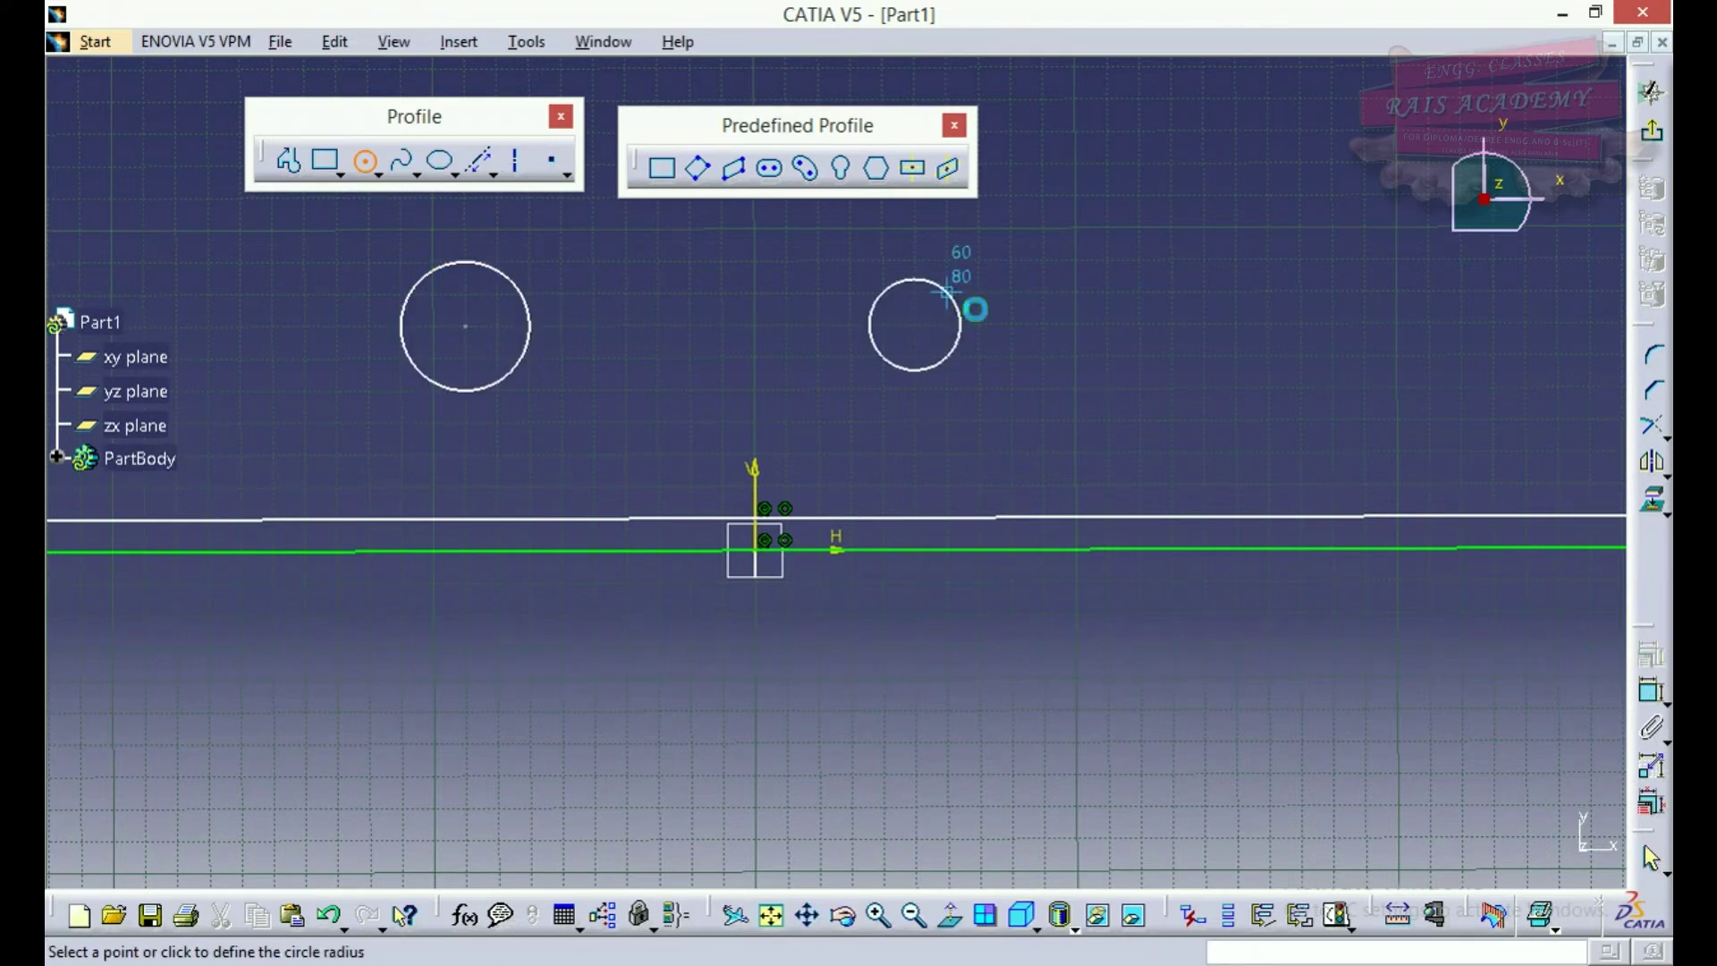
pyautogui.click(962, 315)
# Draw a bi-tangent line across the tops of the left and right circles
pyautogui.click(496, 178)
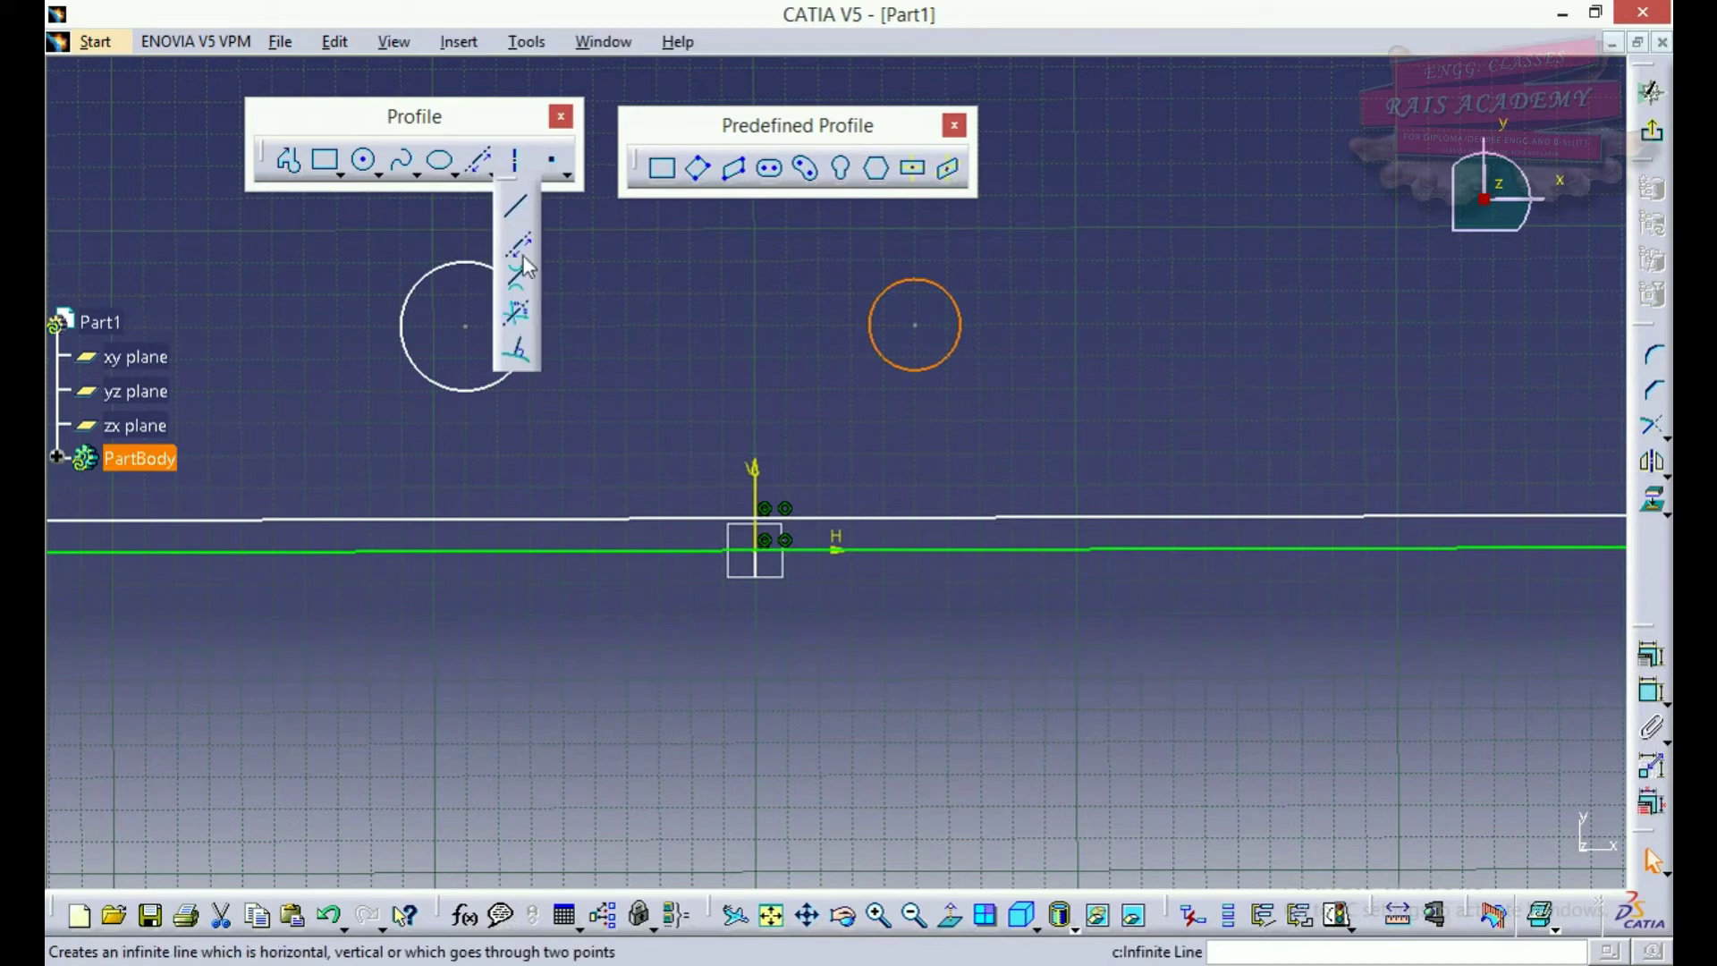
pyautogui.click(524, 290)
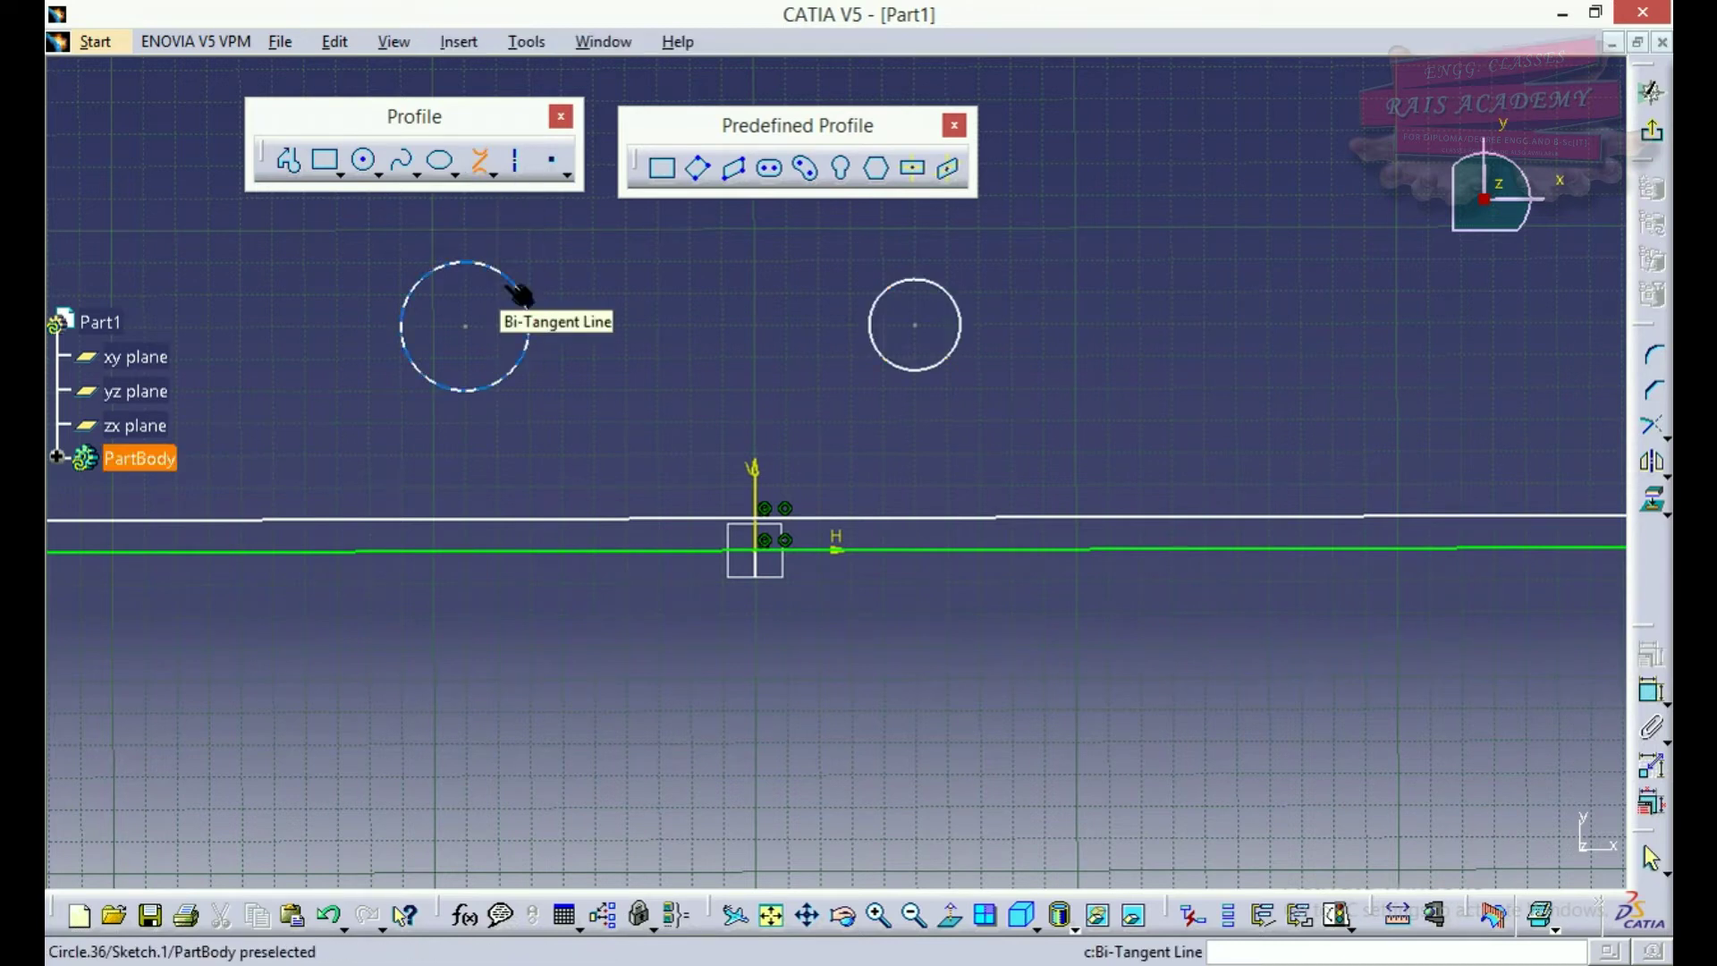
pyautogui.click(508, 282)
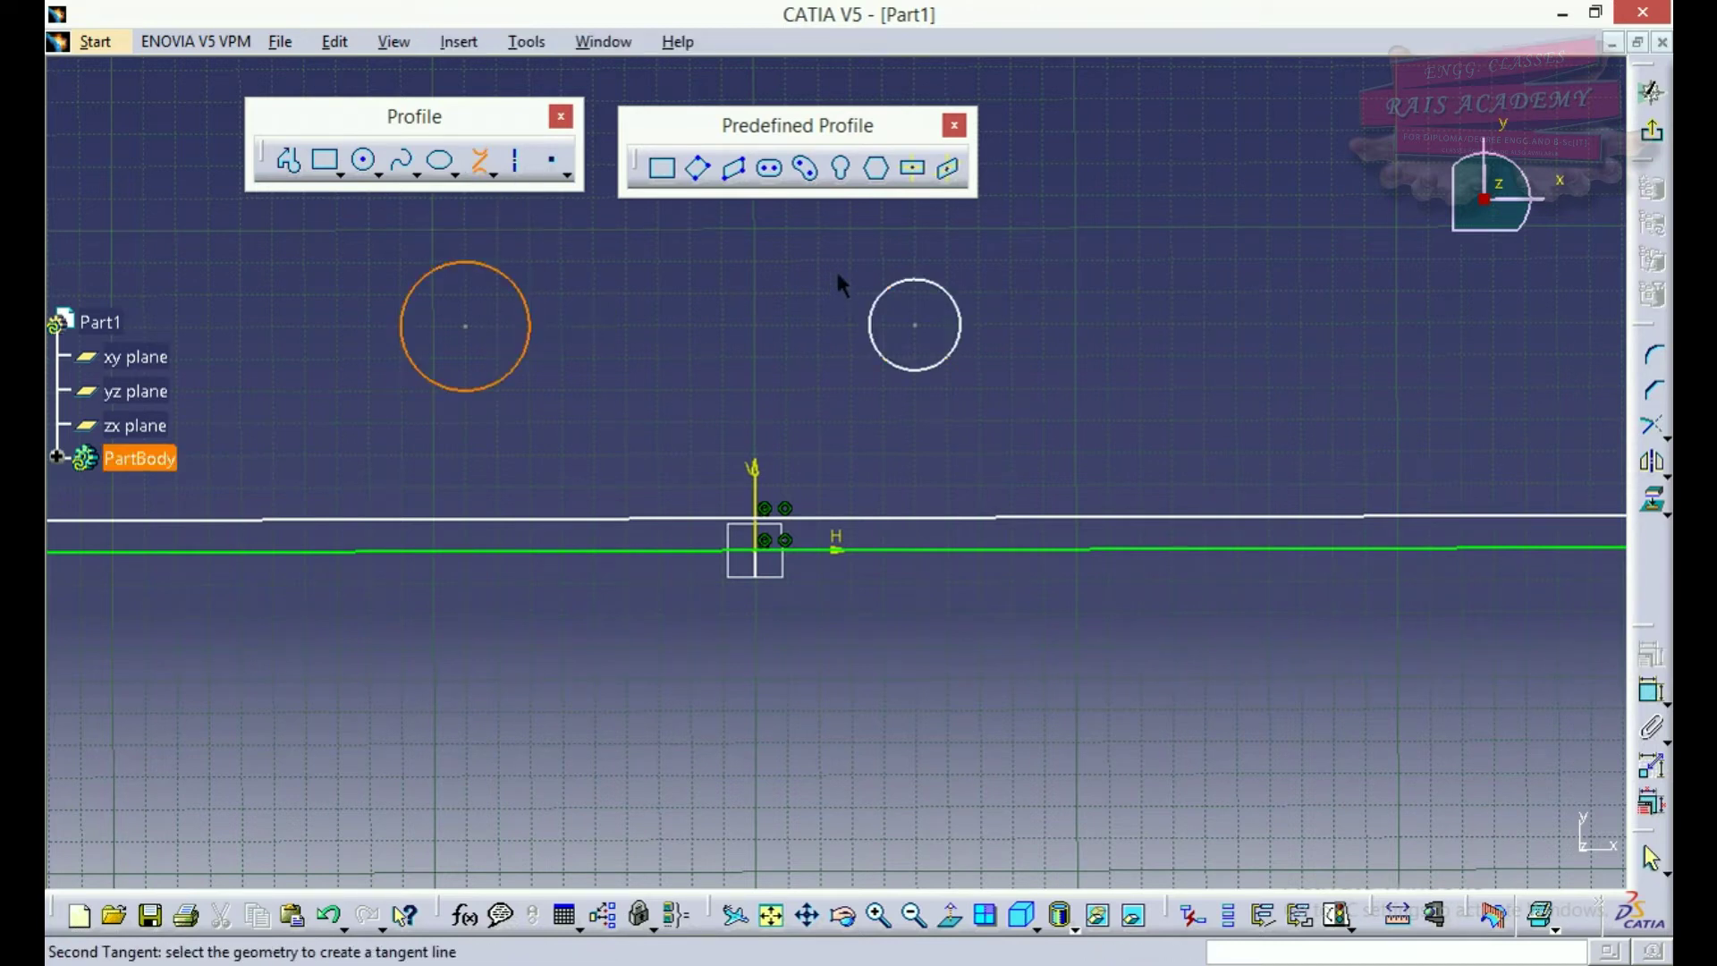
pyautogui.click(920, 300)
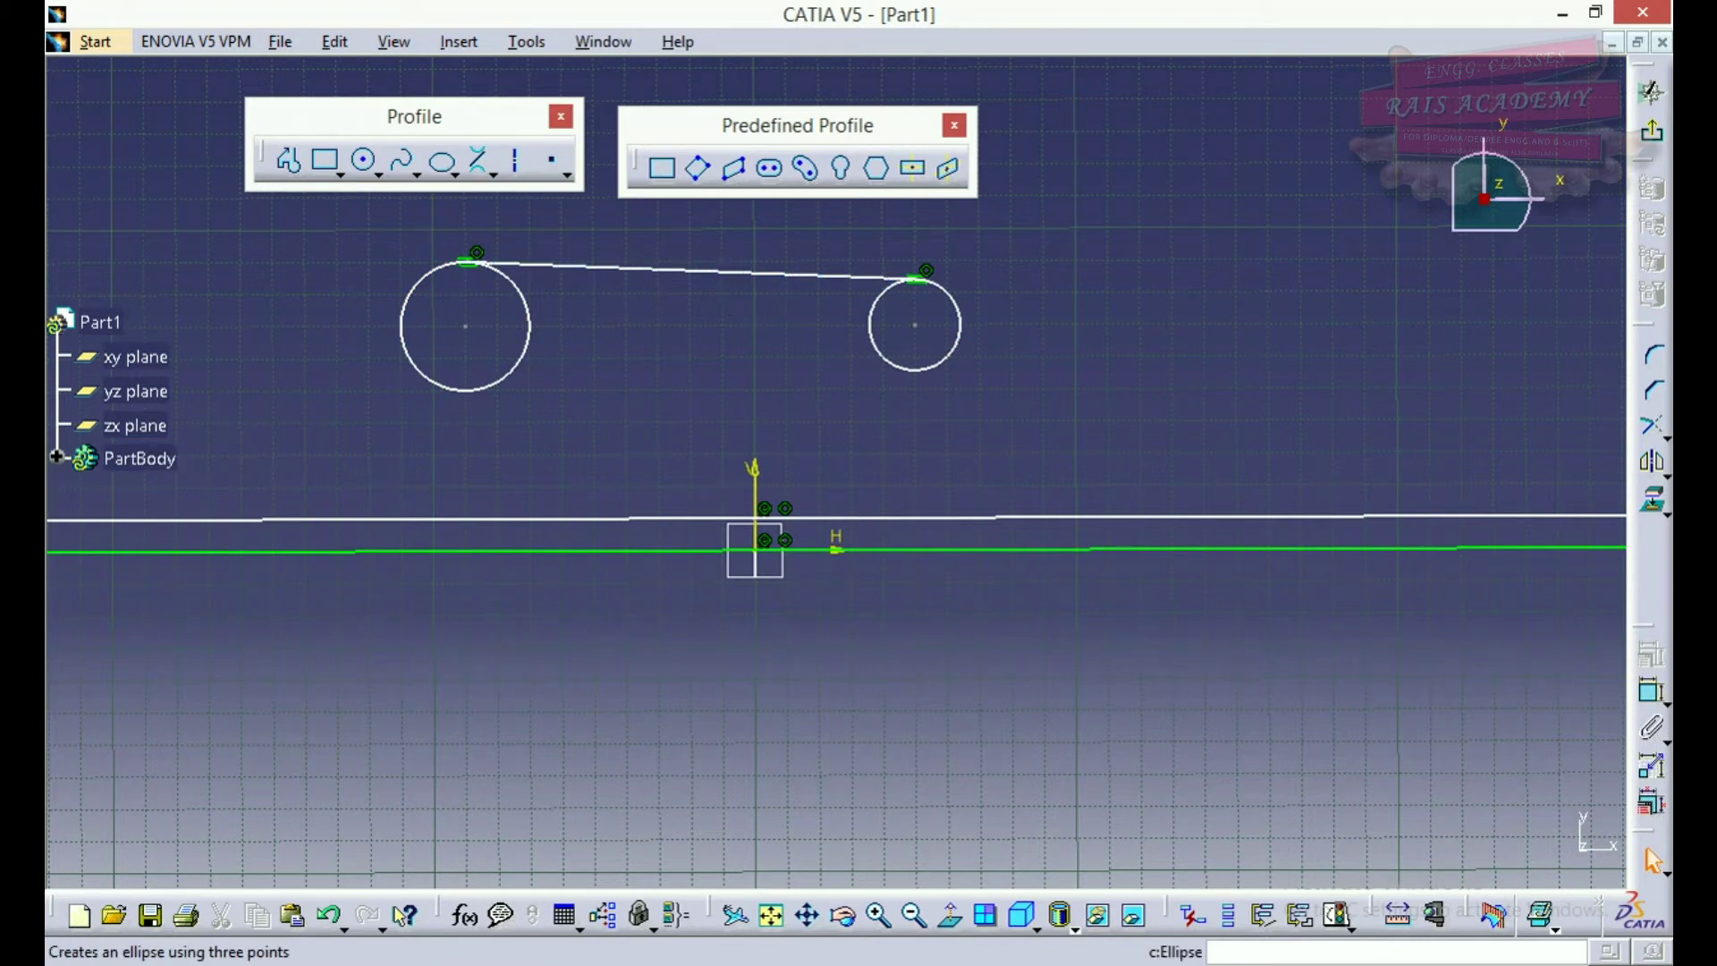
# Add a second bi-tangent line from the left circle's lower side to the right circle
pyautogui.click(479, 161)
pyautogui.click(530, 326)
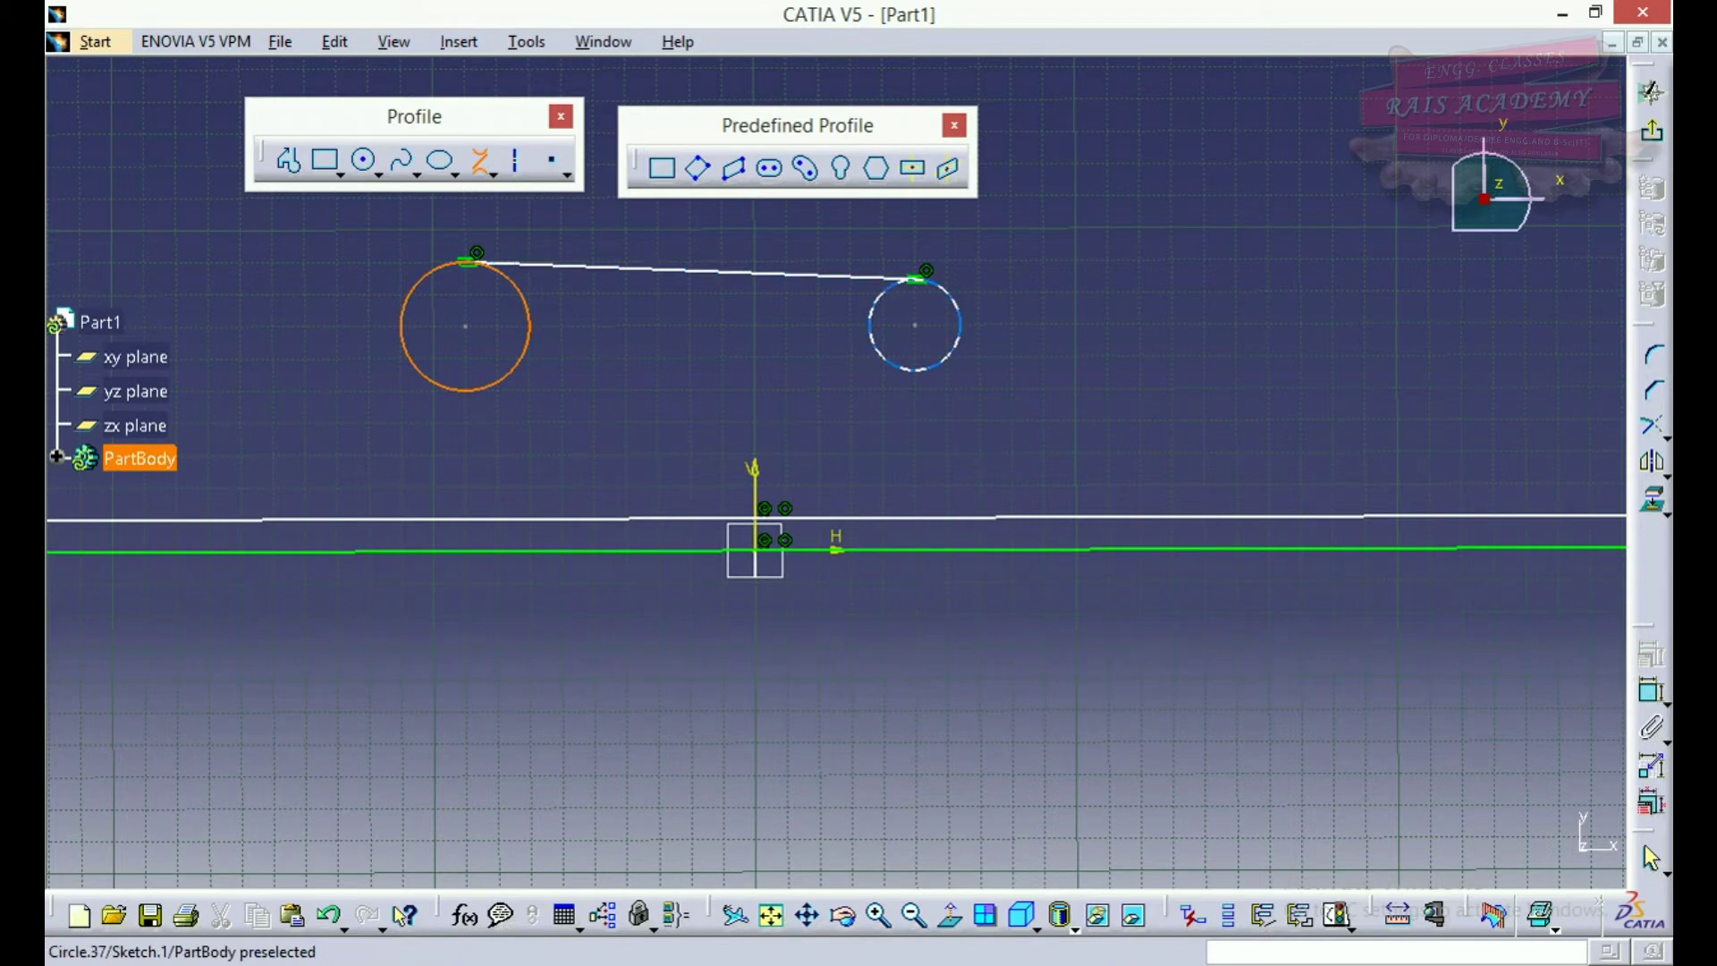
pyautogui.click(872, 304)
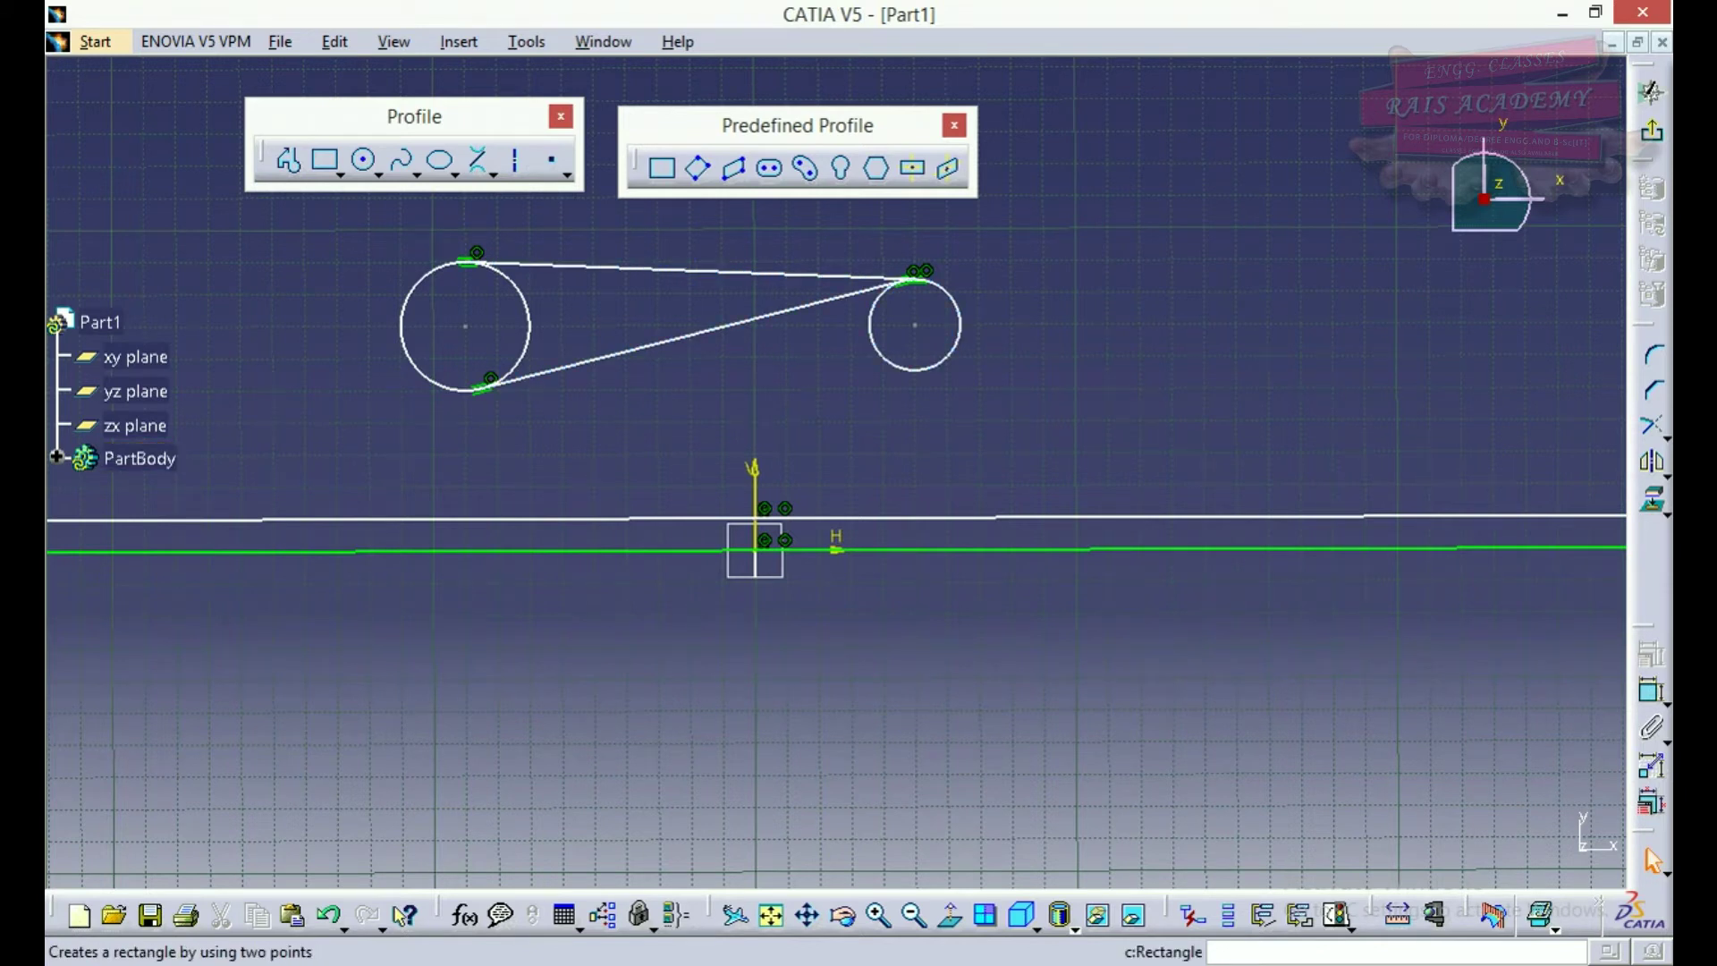
pyautogui.click(493, 175)
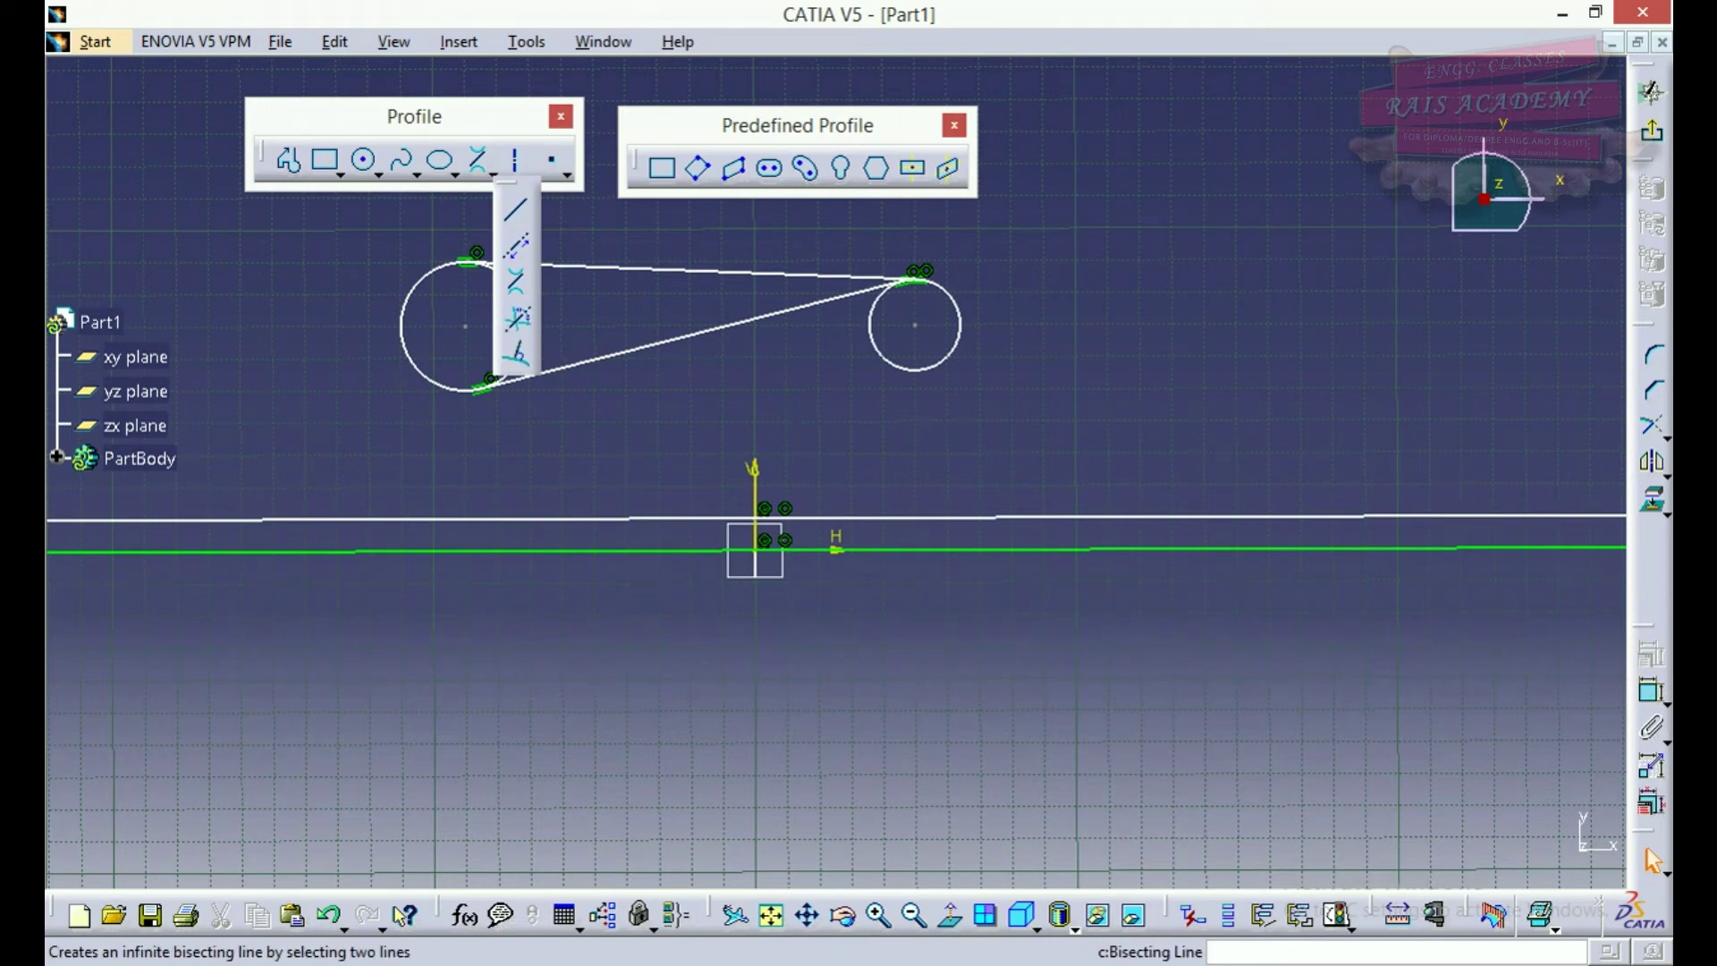
# Draw a diagonal crossing line sloping down to the right with the Profile tool
pyautogui.moveTo(517, 185); pyautogui.dragTo(520, 189)
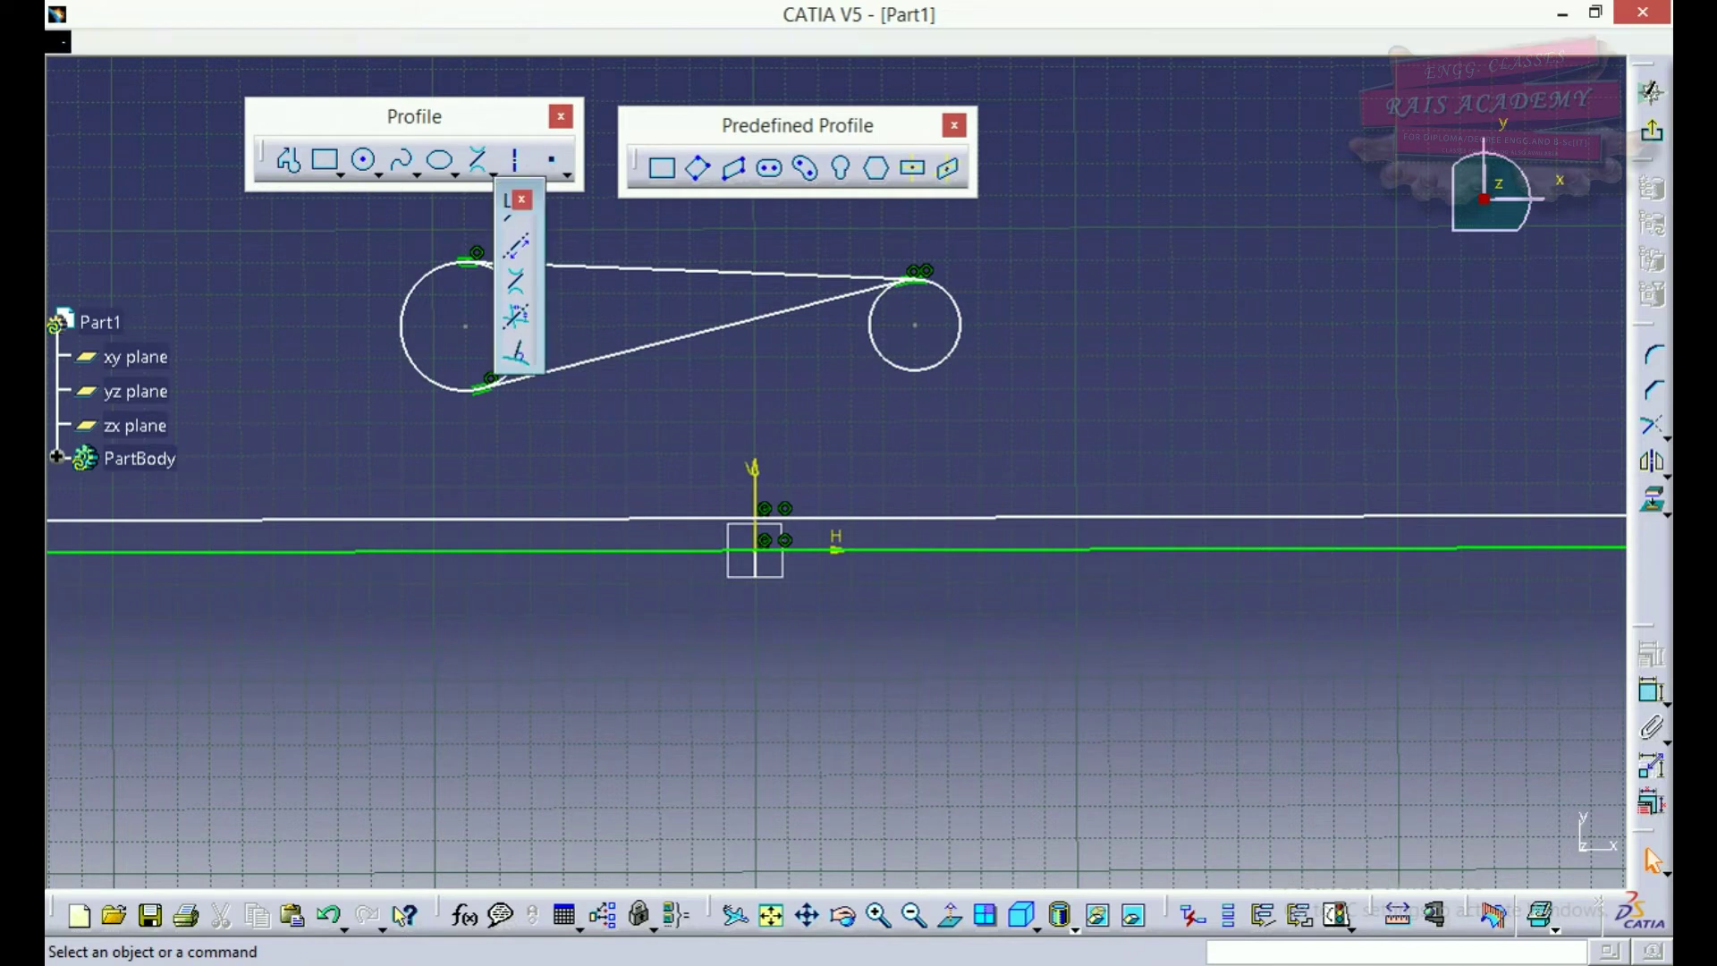
pyautogui.click(522, 200)
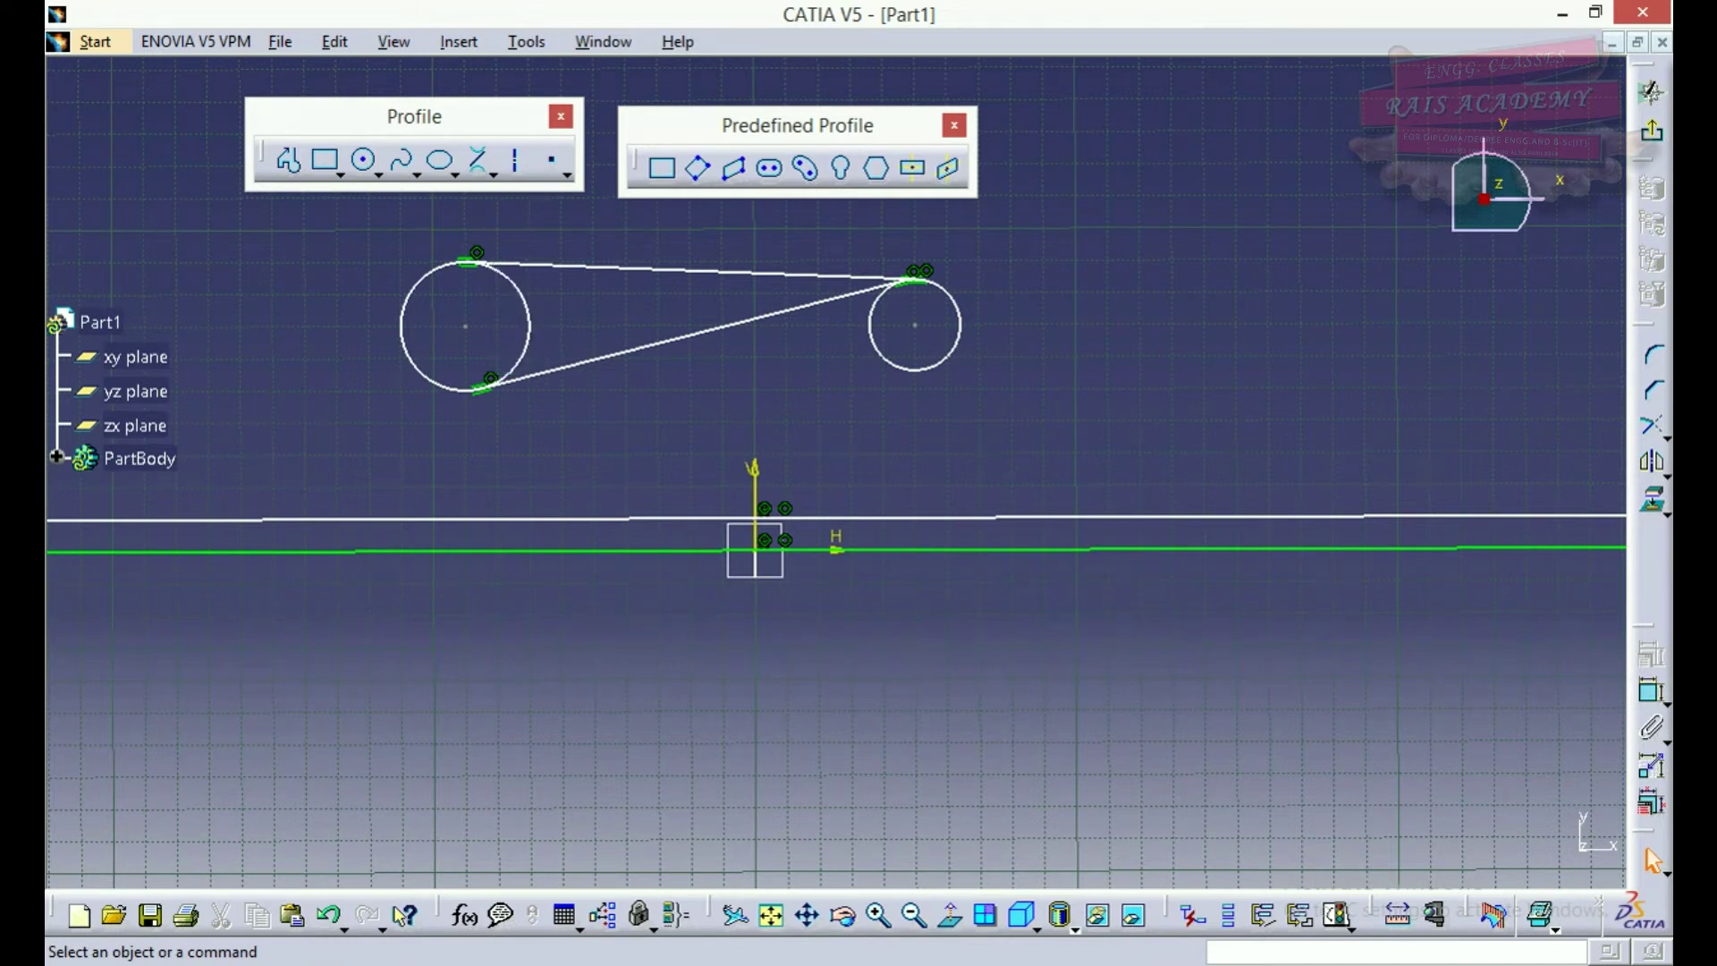
pyautogui.click(287, 161)
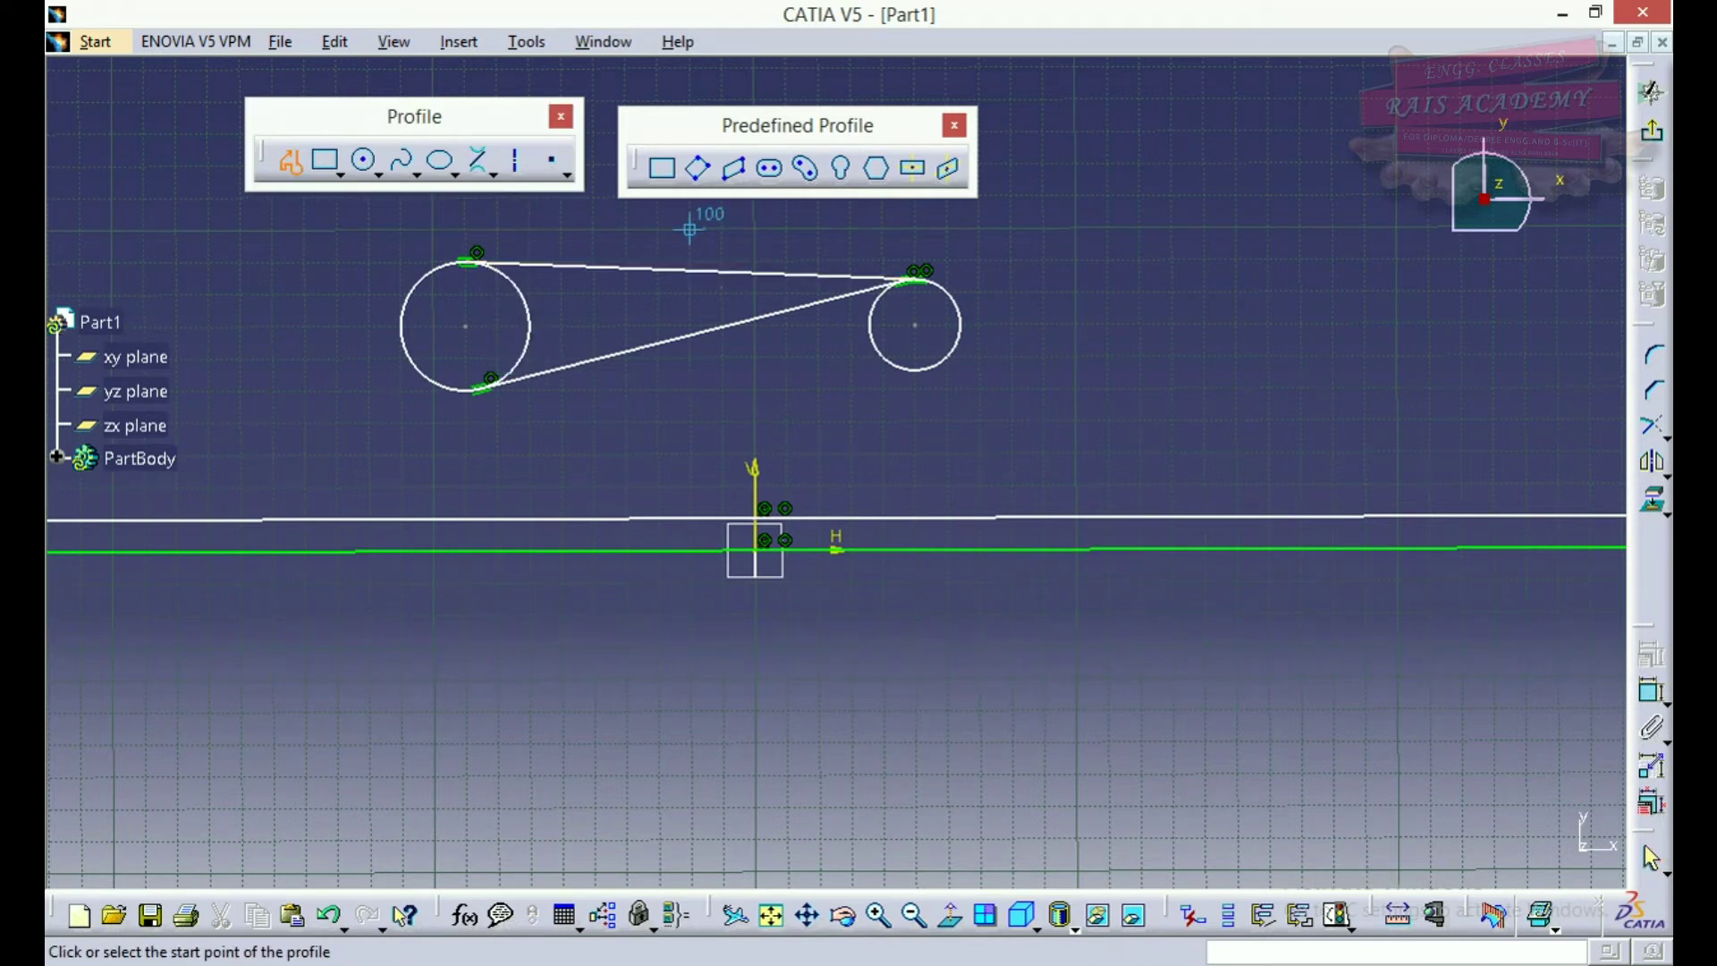
pyautogui.click(625, 230)
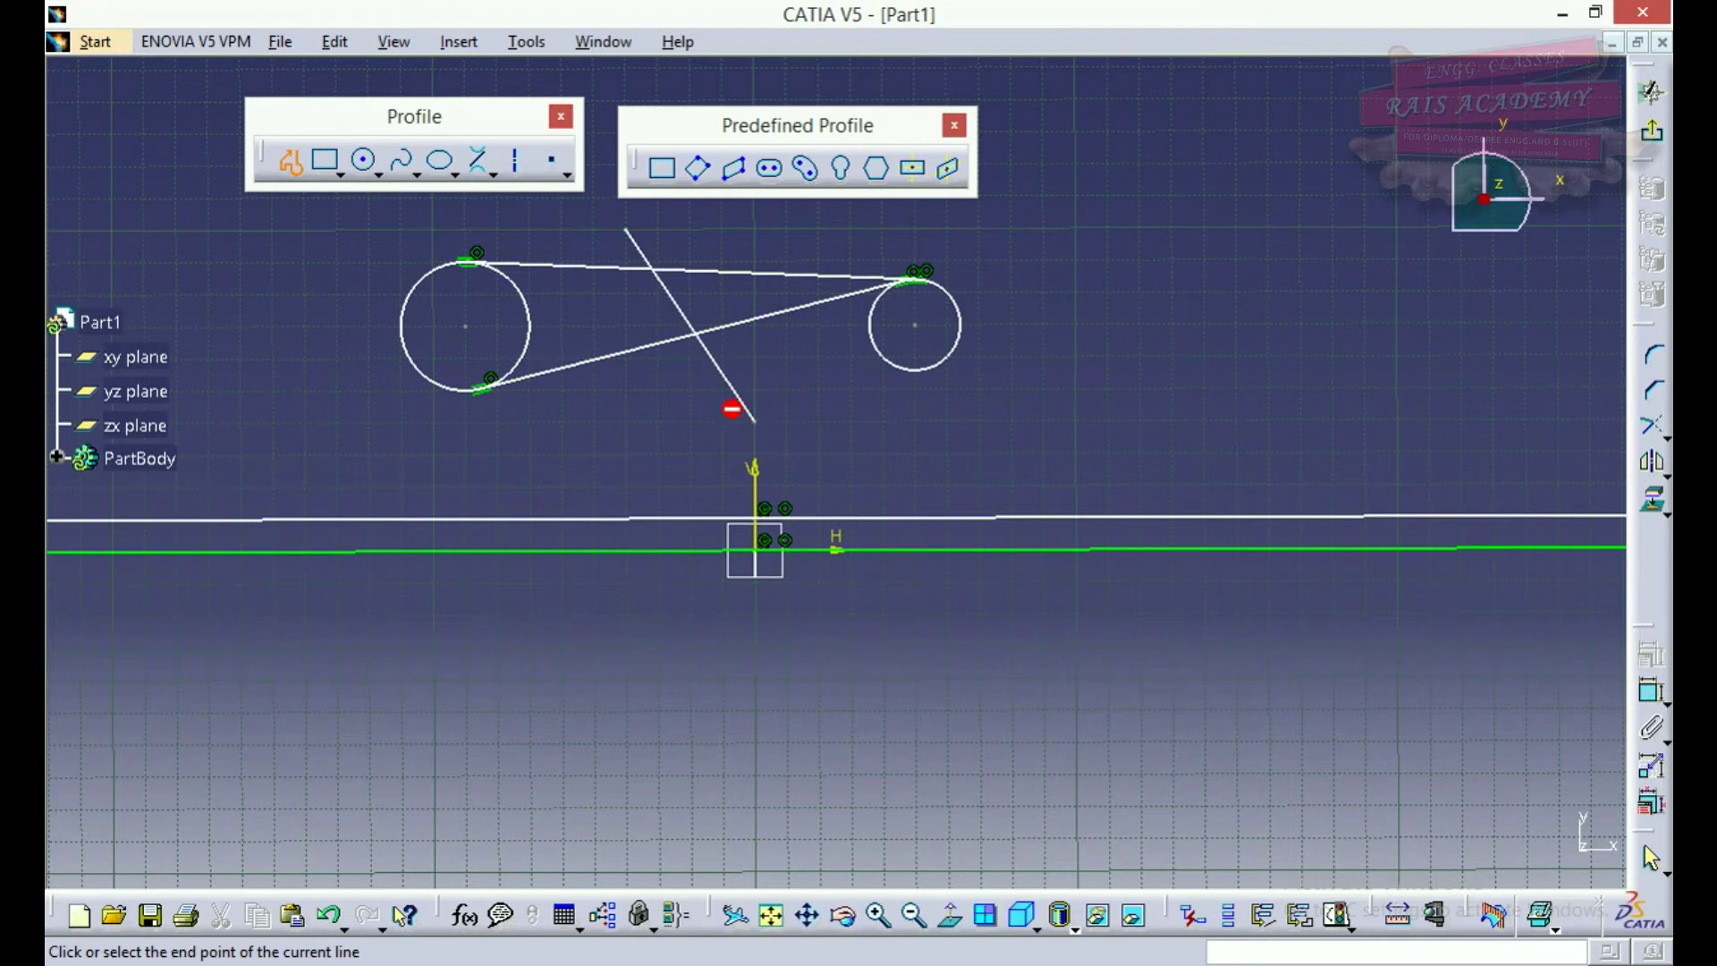
pyautogui.doubleClick(754, 419)
pyautogui.click(753, 417)
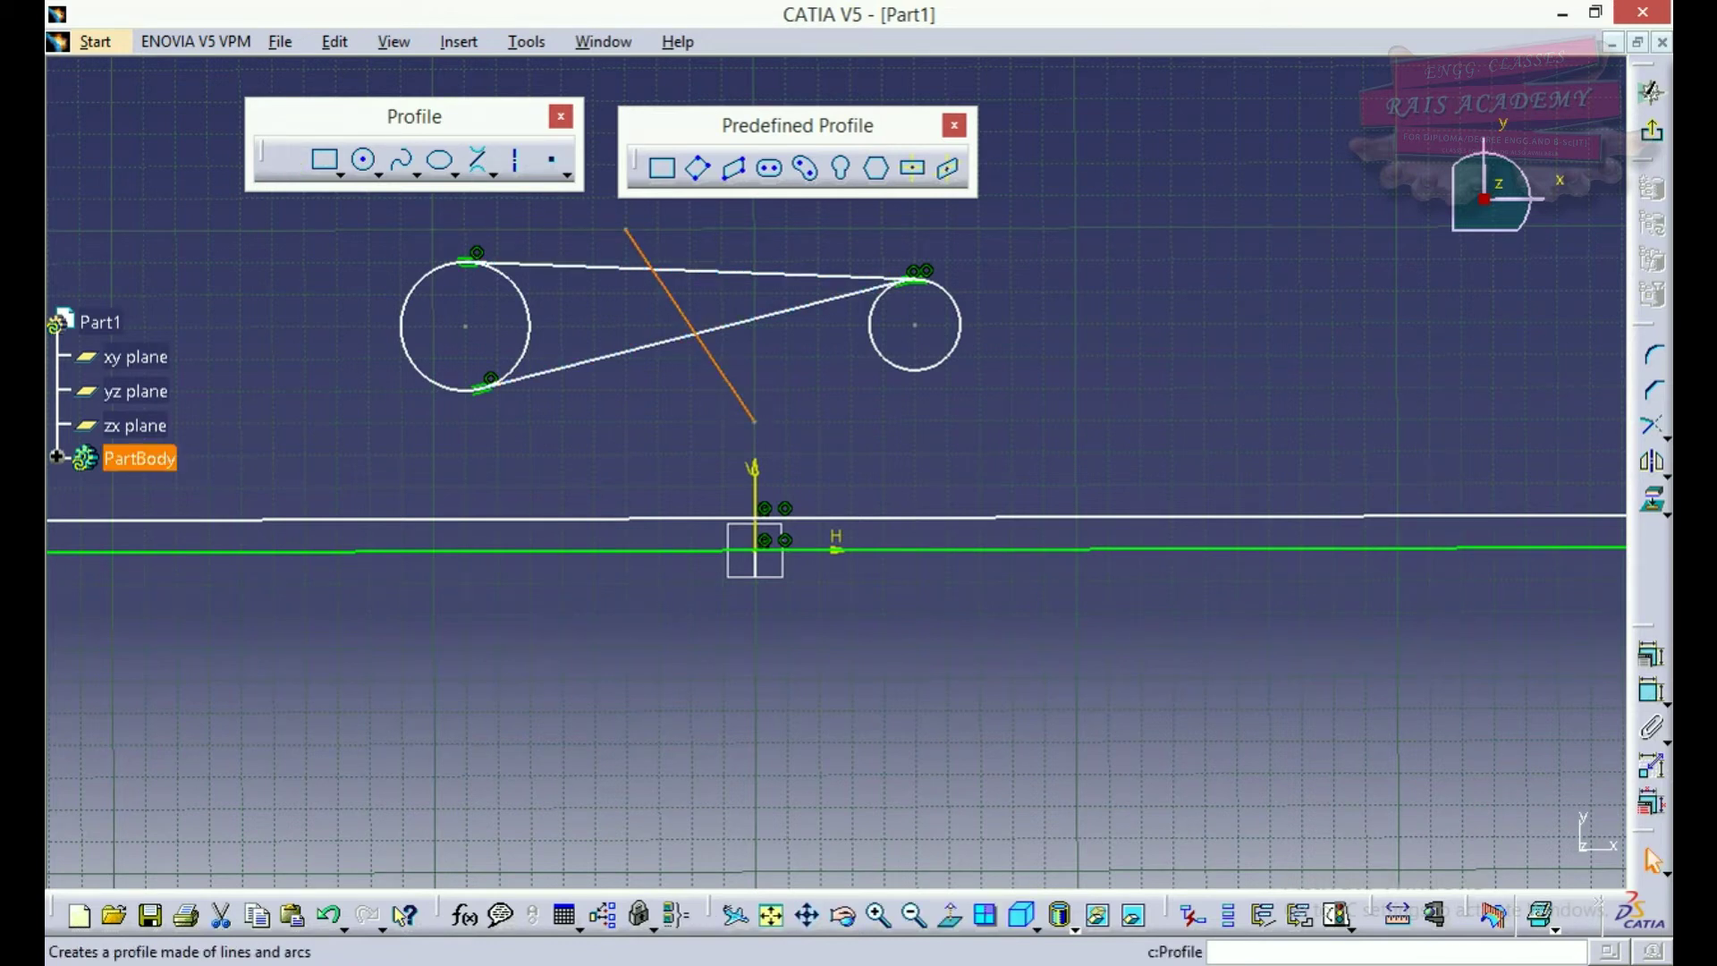
# Create a bisecting line between the upper and lower tangent lines
pyautogui.click(493, 175)
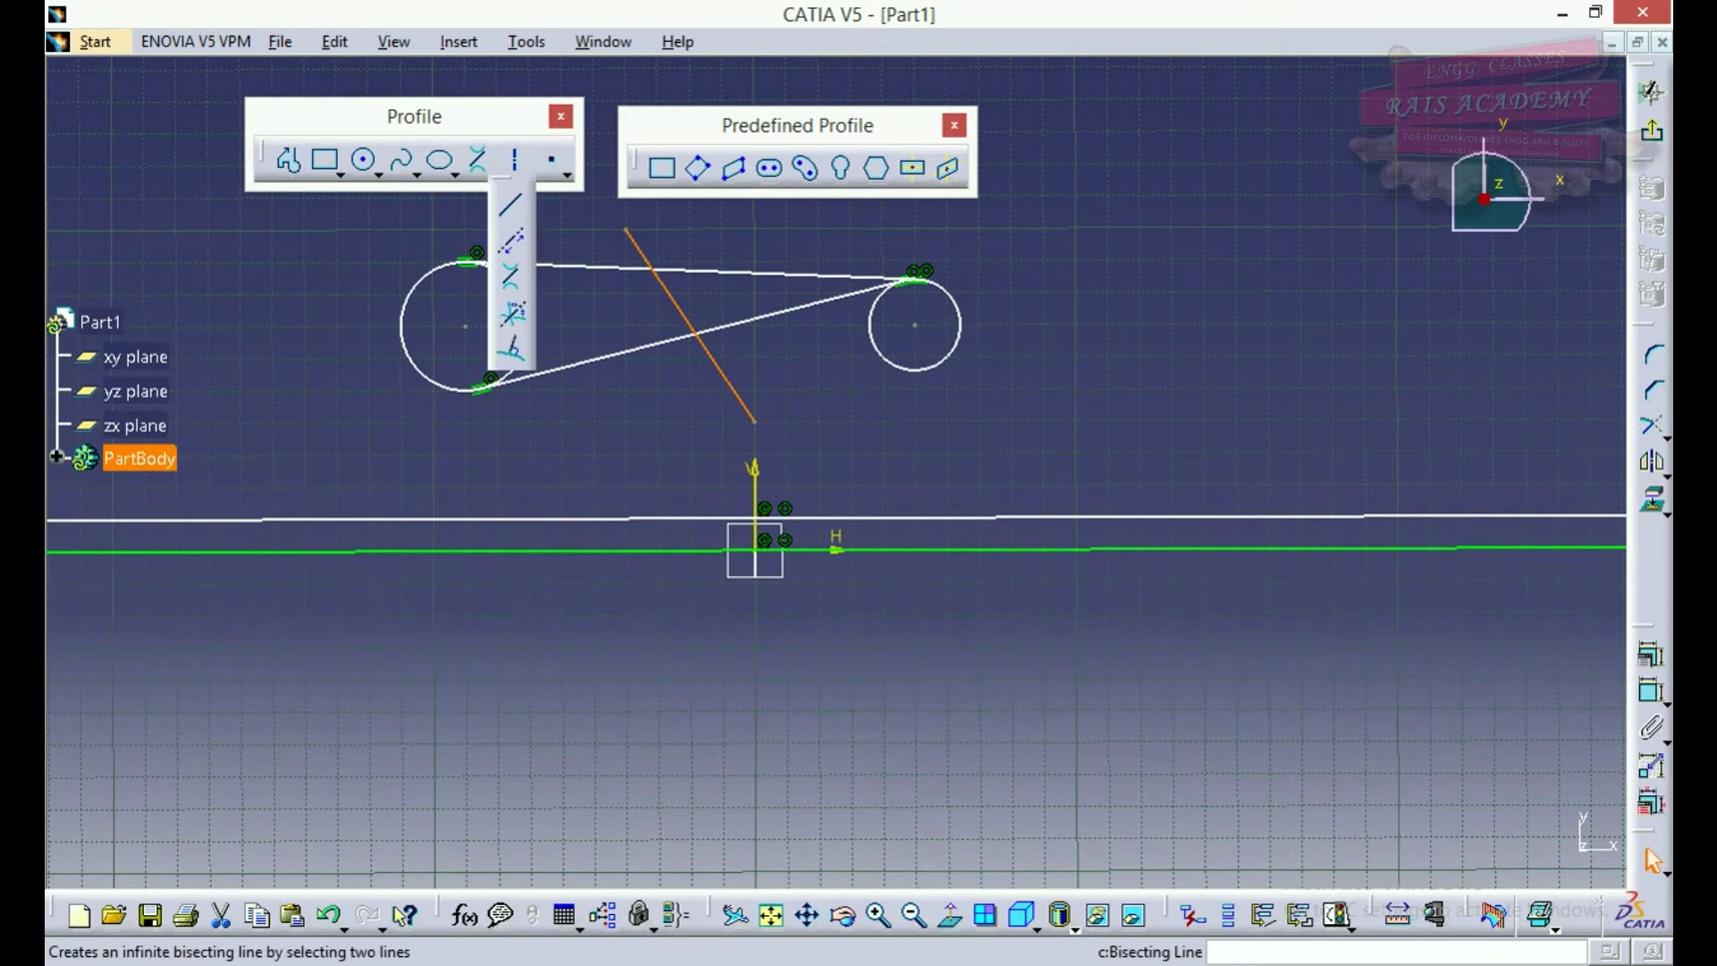
pyautogui.click(513, 313)
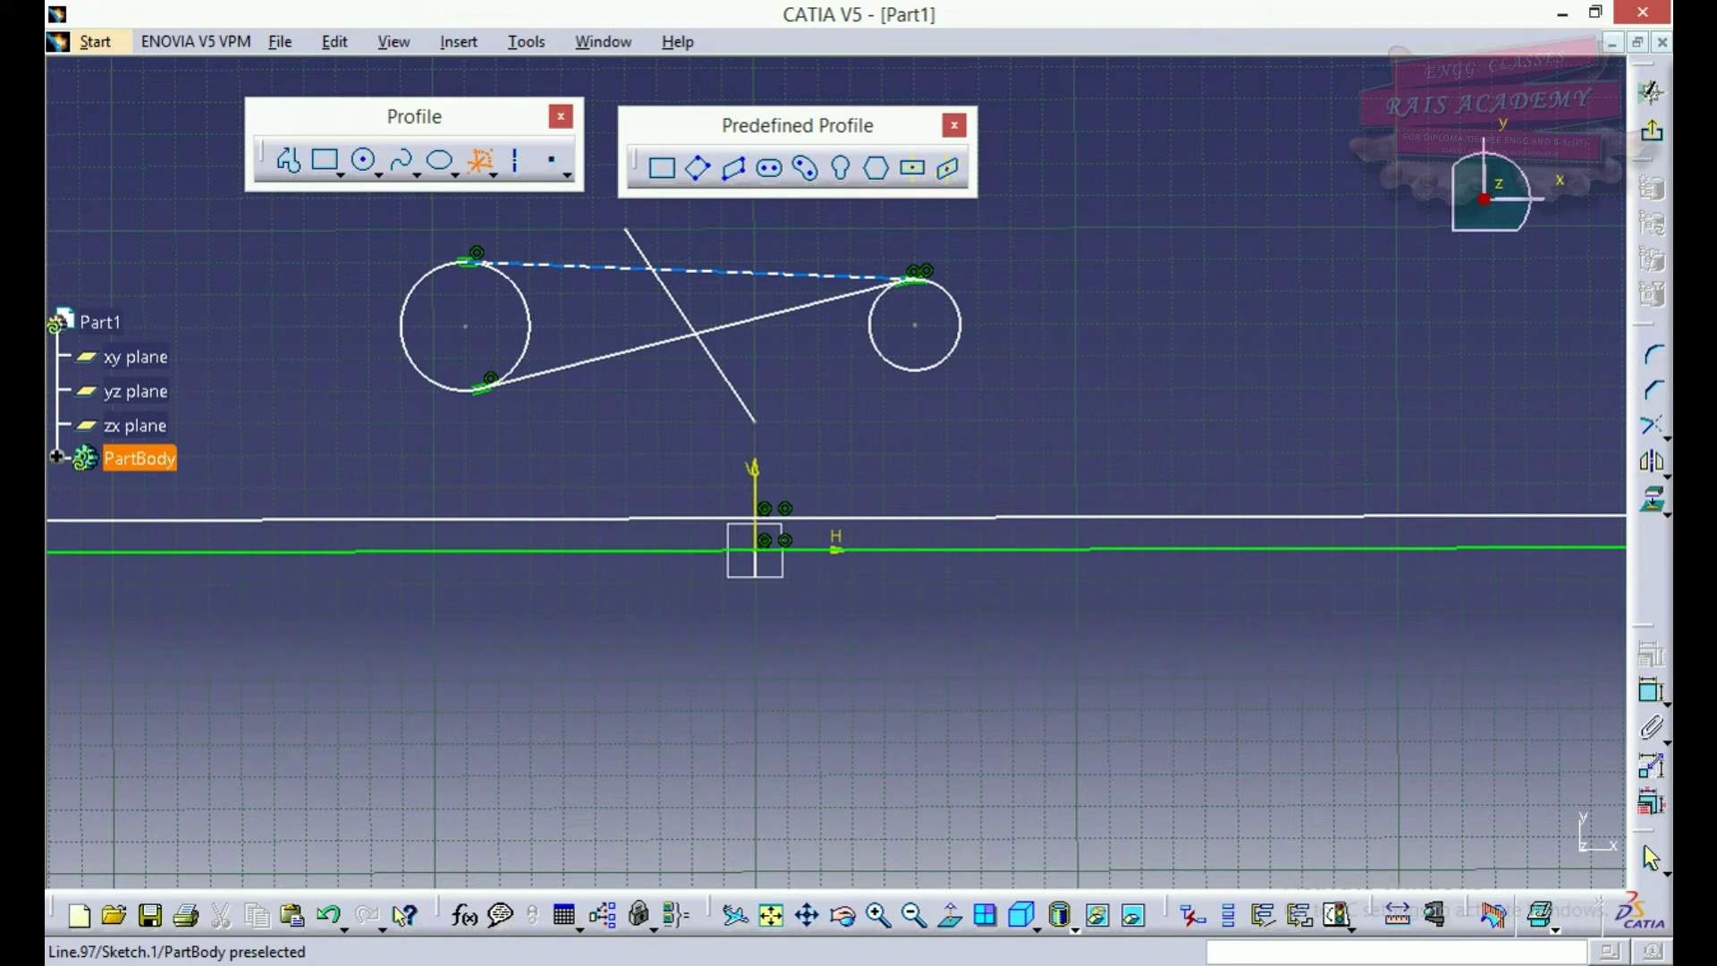
pyautogui.click(679, 269)
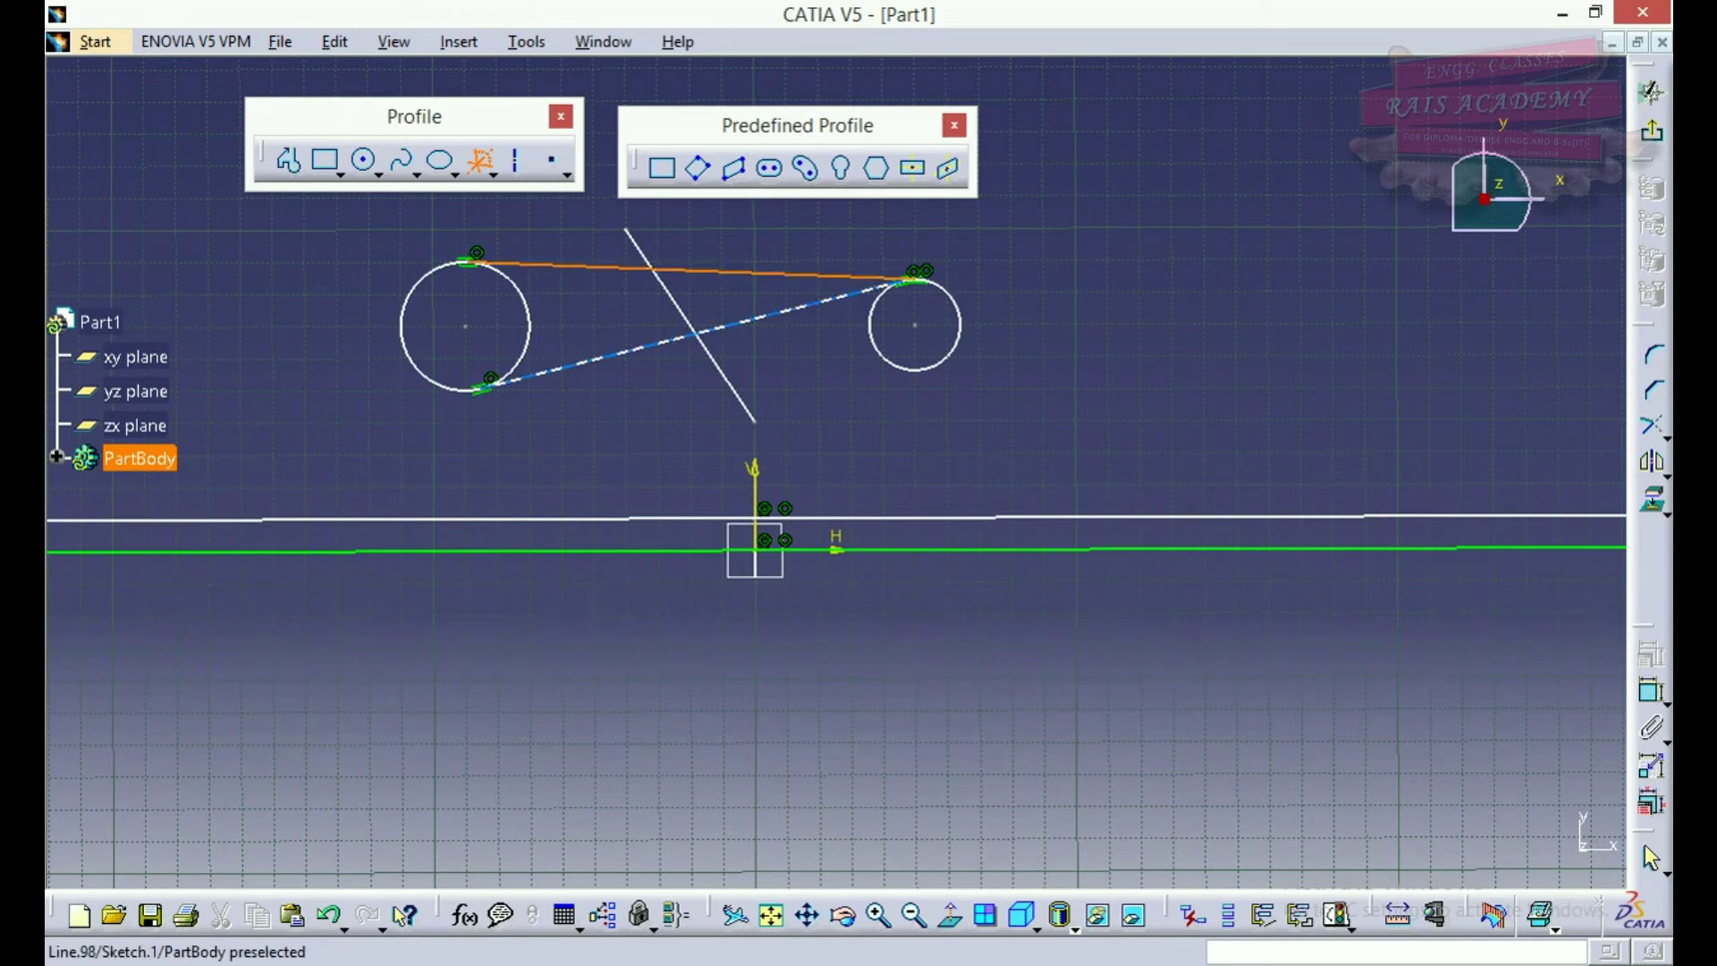
pyautogui.click(680, 337)
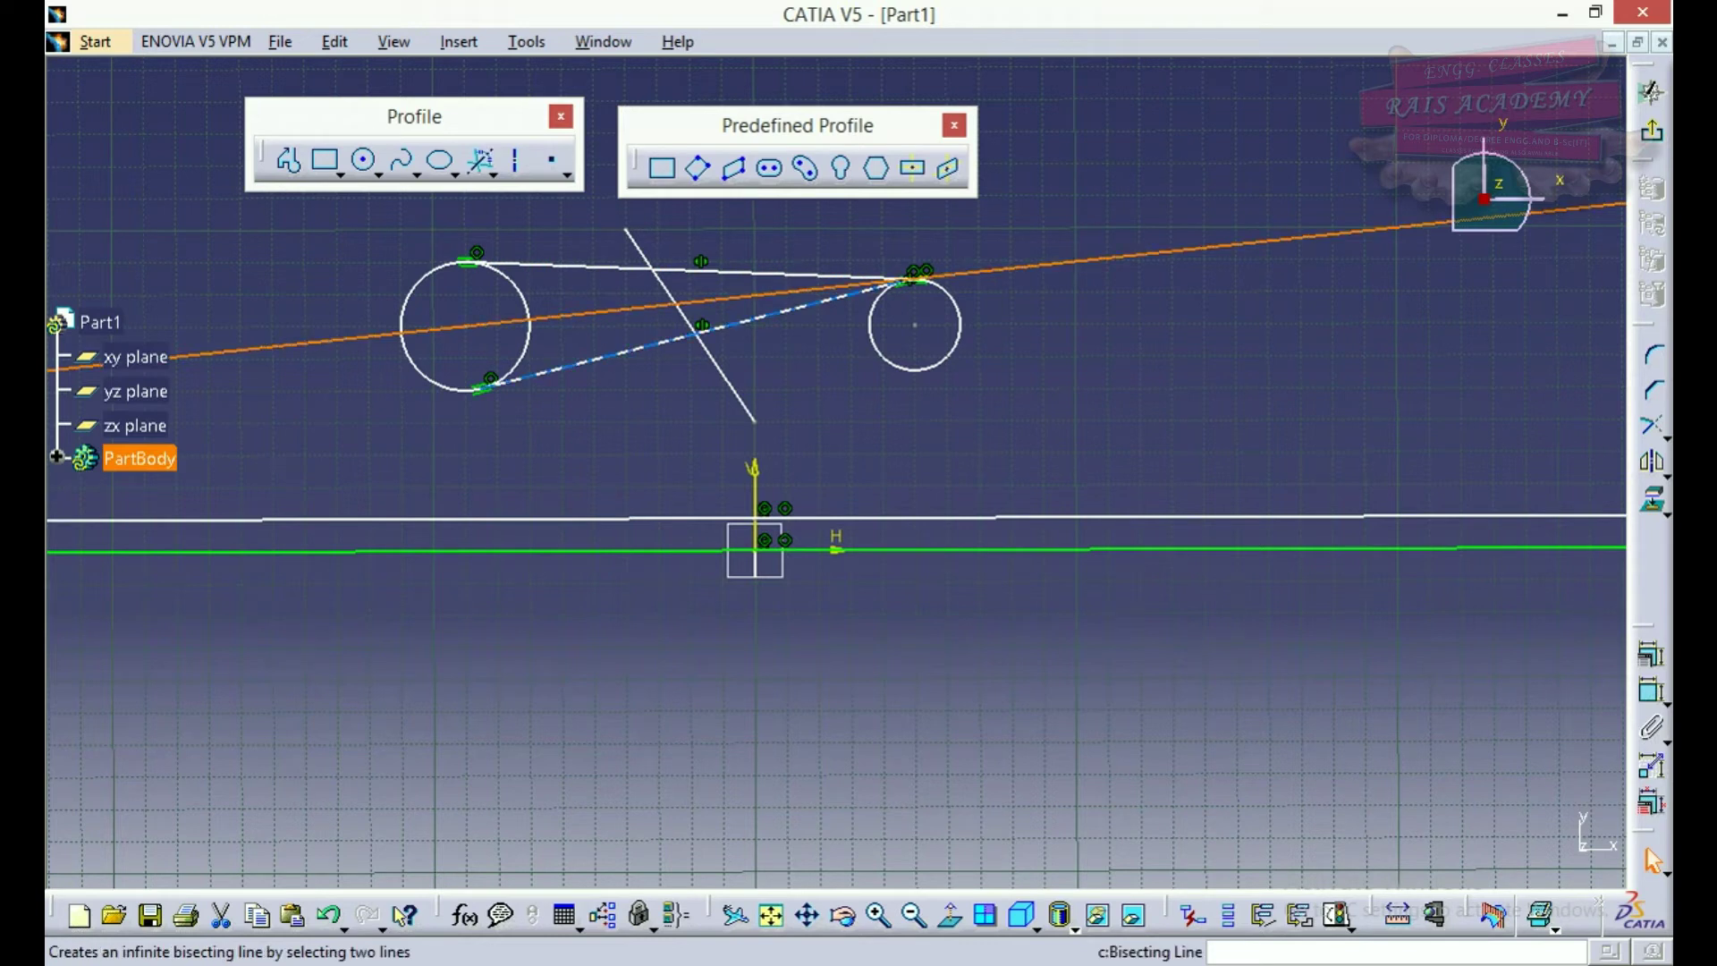
# Create a second bisecting line between the lower tangent line and the crossing line
pyautogui.click(480, 160)
pyautogui.click(626, 349)
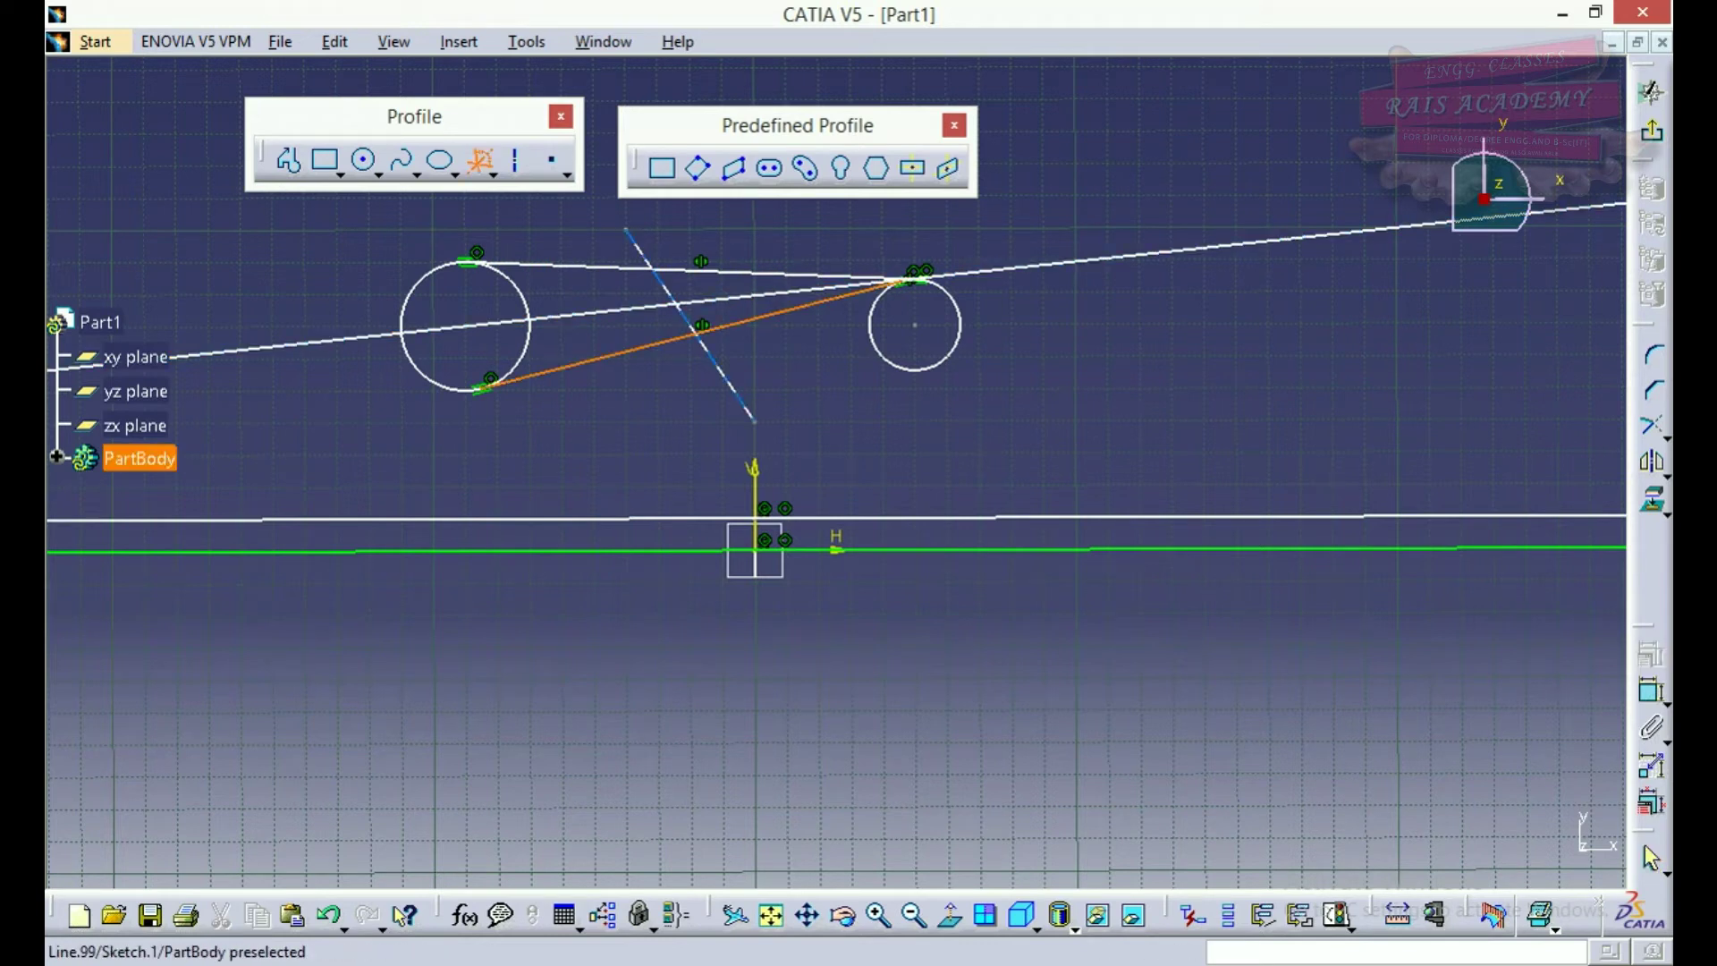
pyautogui.click(626, 311)
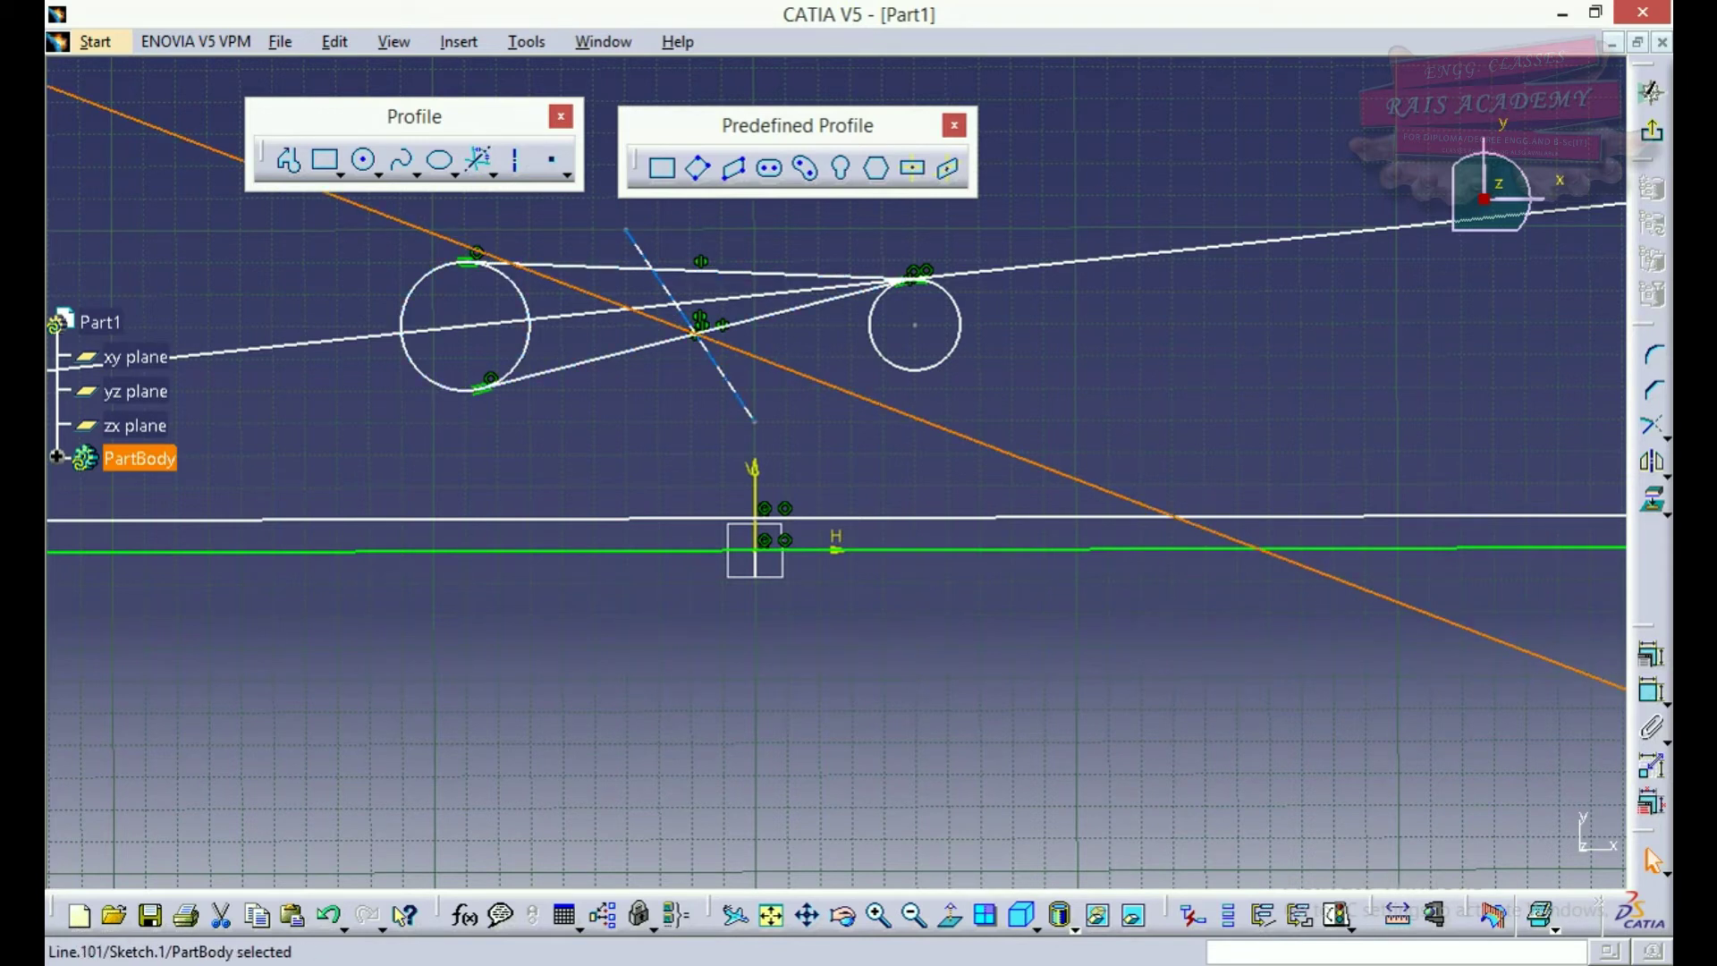
pyautogui.click(493, 174)
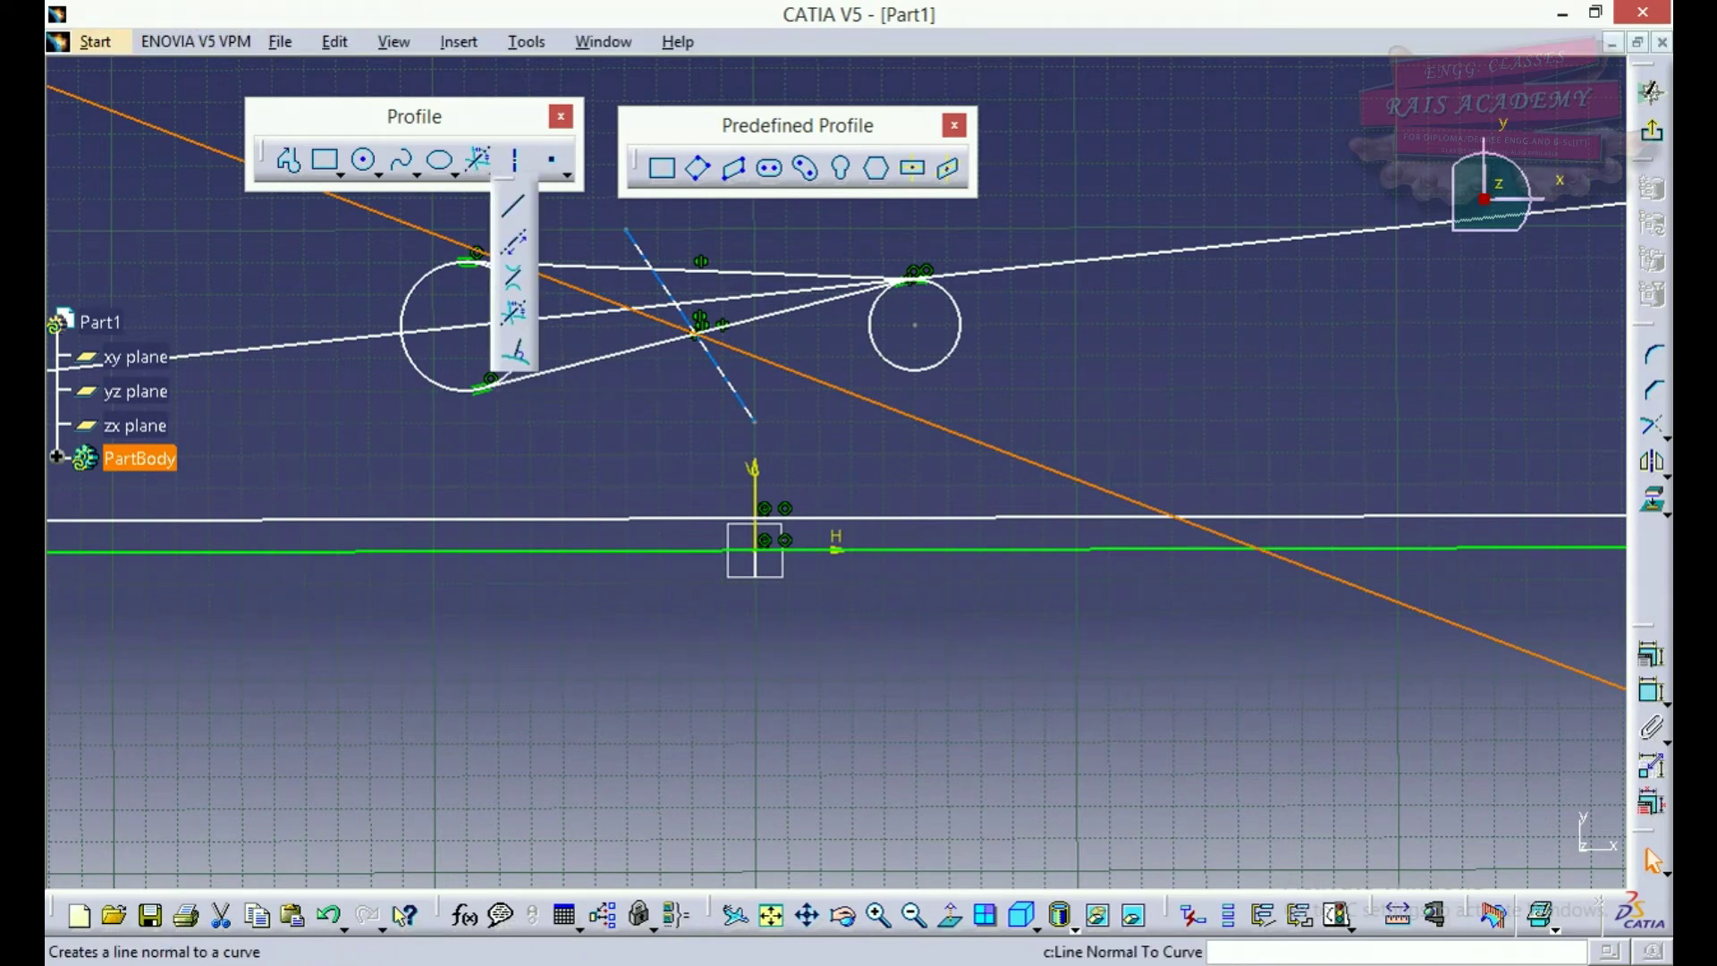
# Draw a short line normal to the right circle, cutting diagonally through it
pyautogui.click(516, 353)
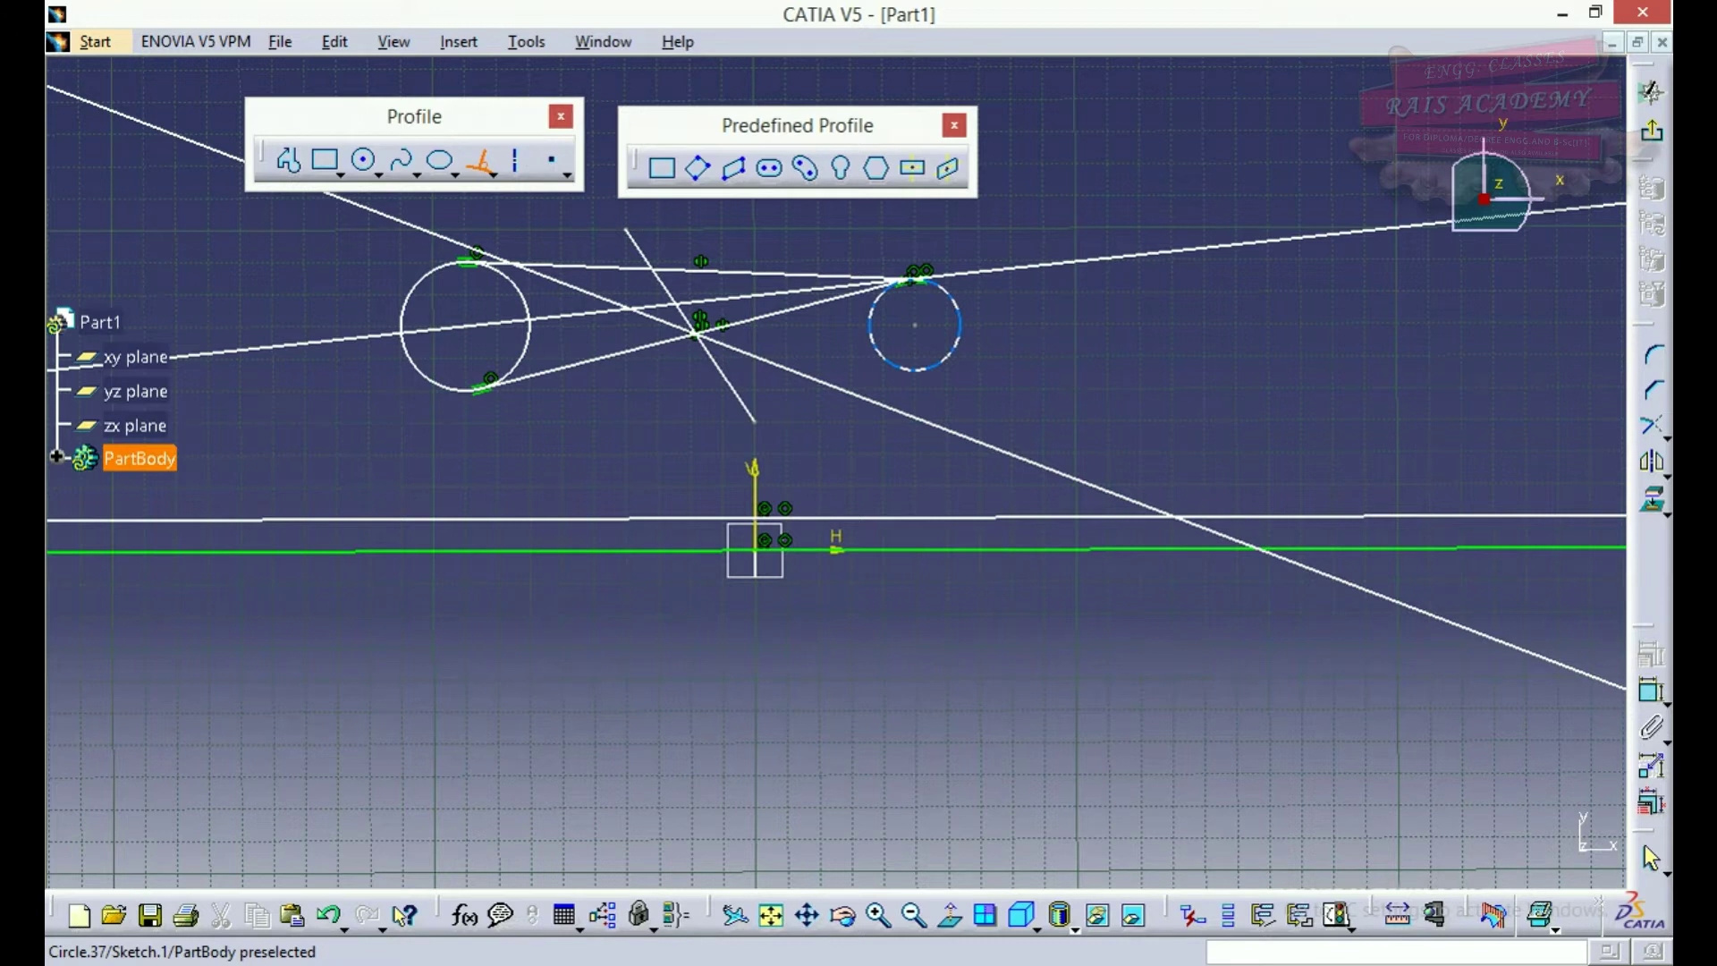
pyautogui.click(958, 344)
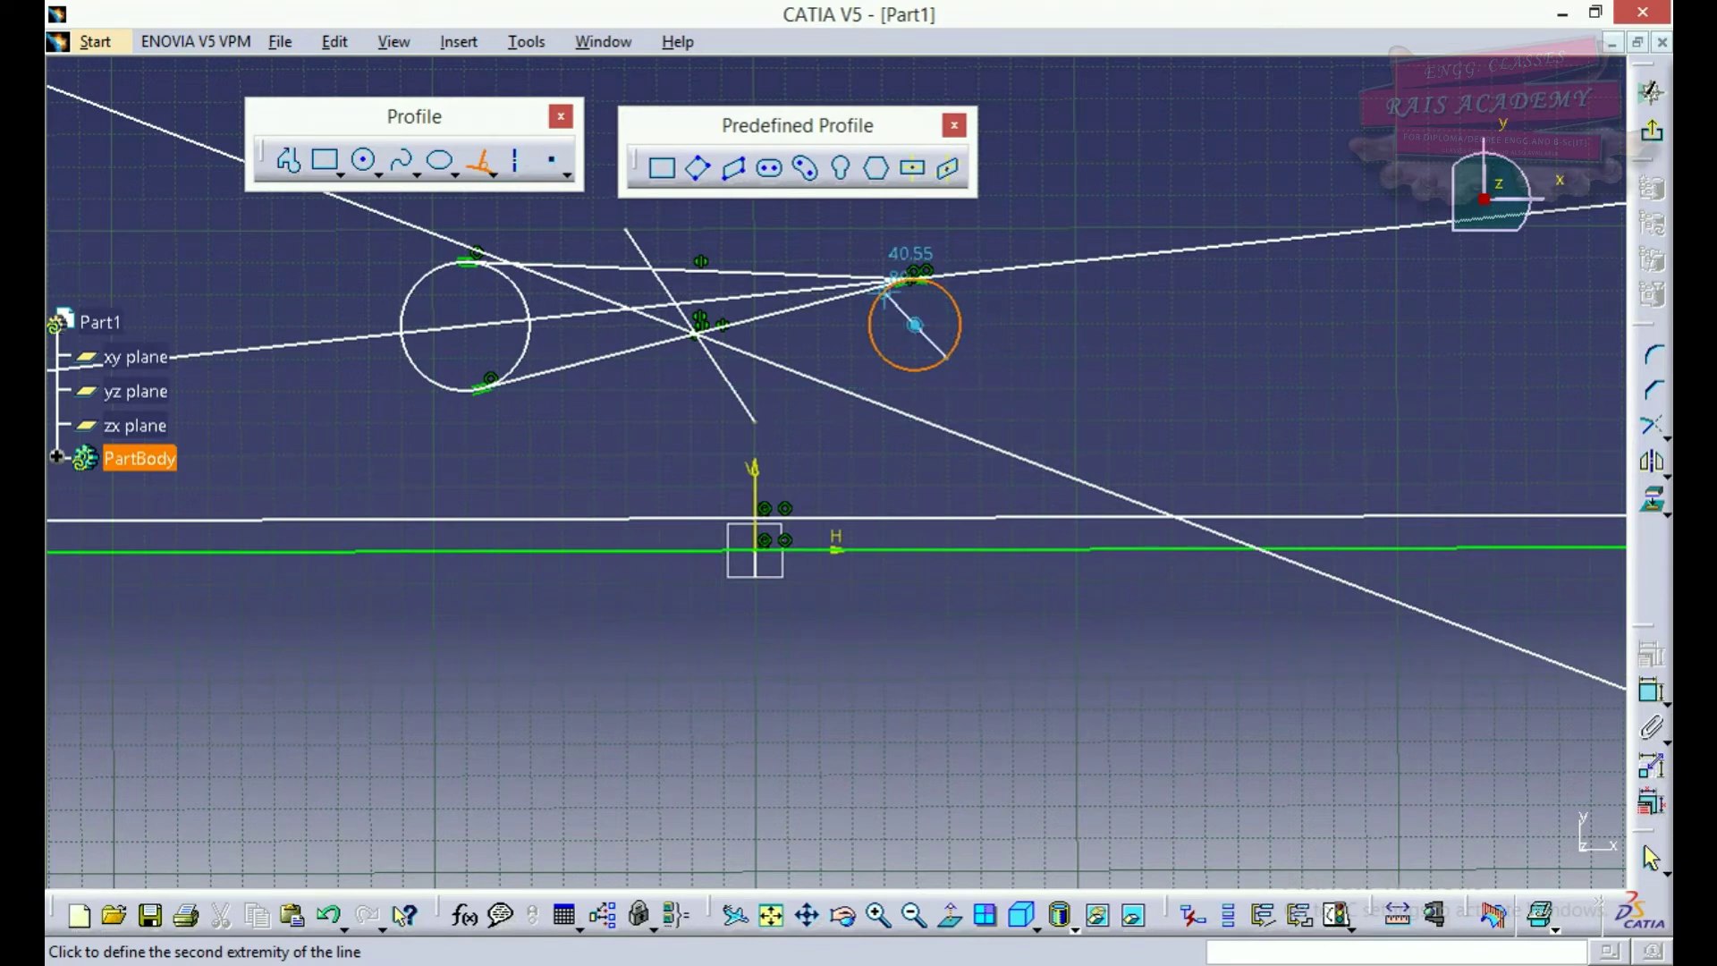
pyautogui.click(890, 284)
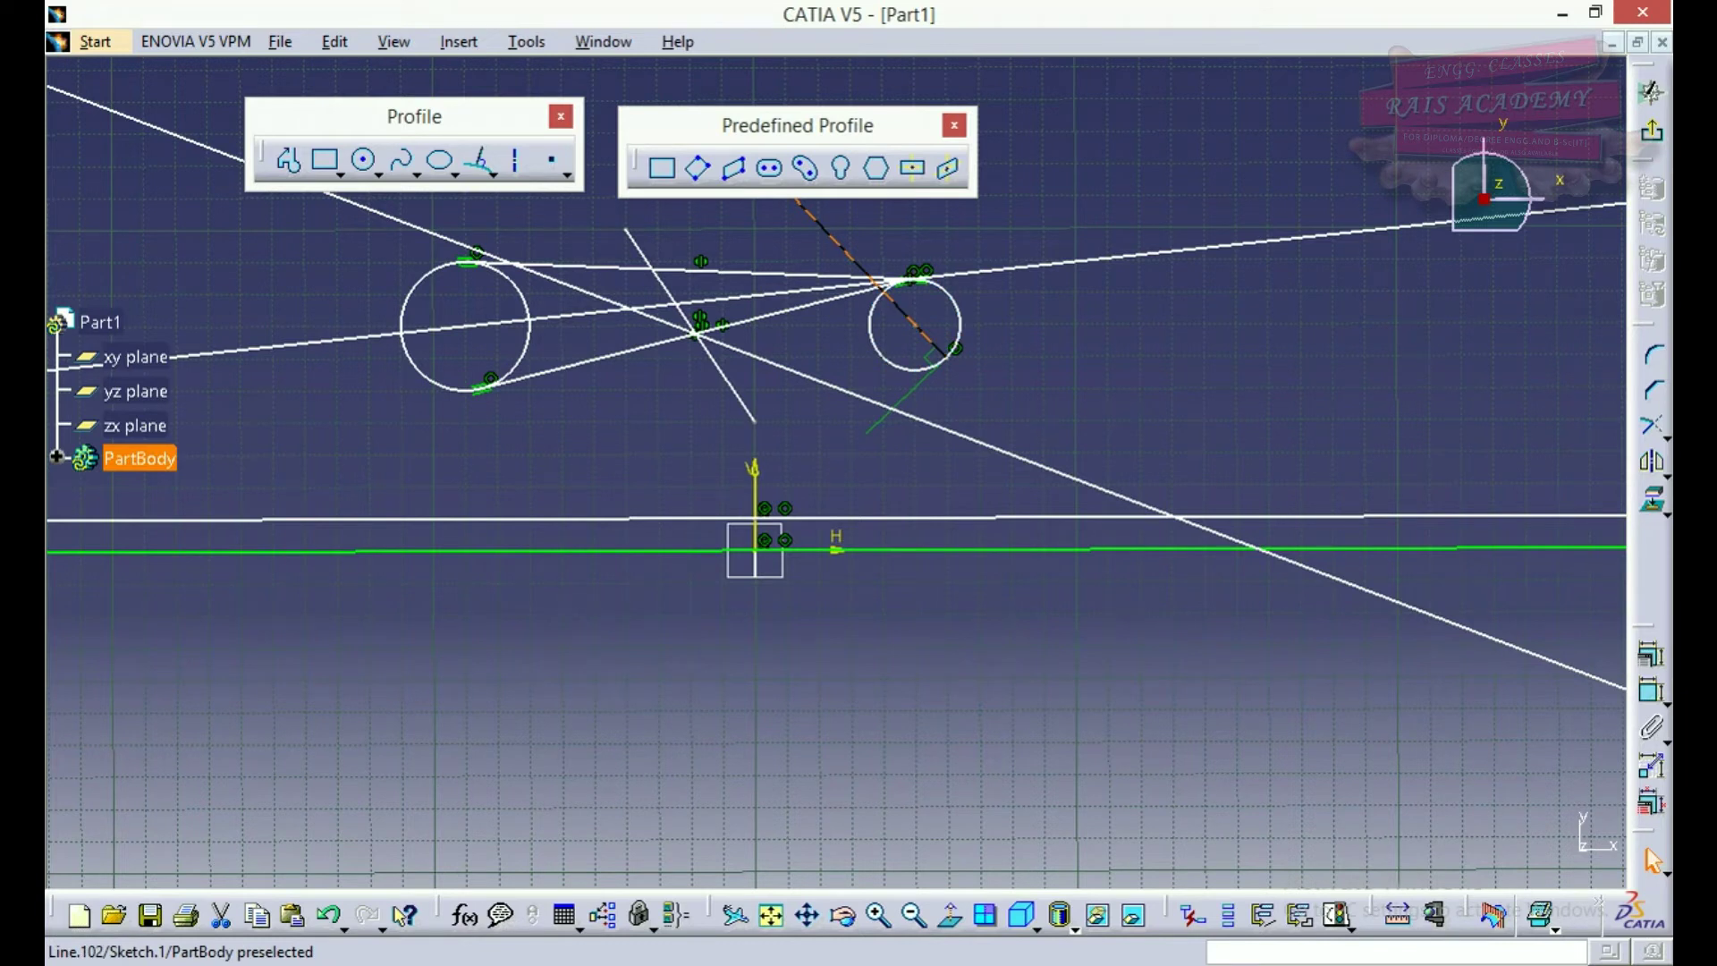
pyautogui.click(938, 342)
pyautogui.click(493, 174)
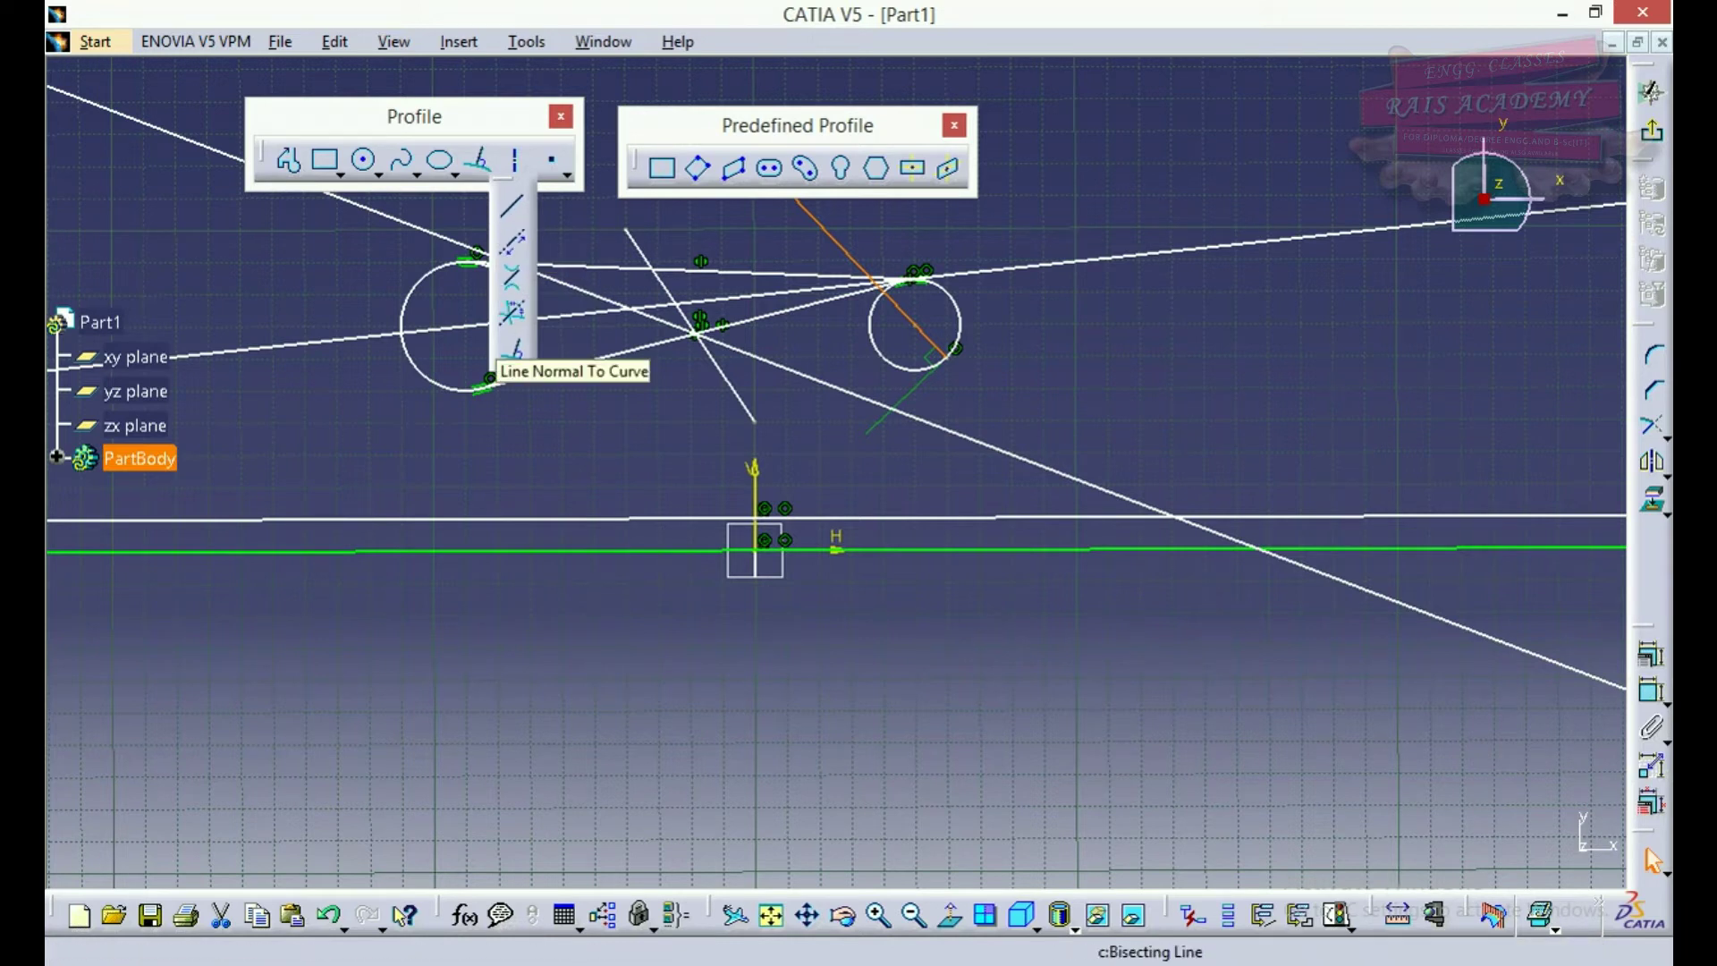
# Tear off the line tools into their own floating toolbar
pyautogui.moveTo(511, 207); pyautogui.dragTo(1131, 208)
pyautogui.moveTo(1131, 86); pyautogui.dragTo(626, 76)
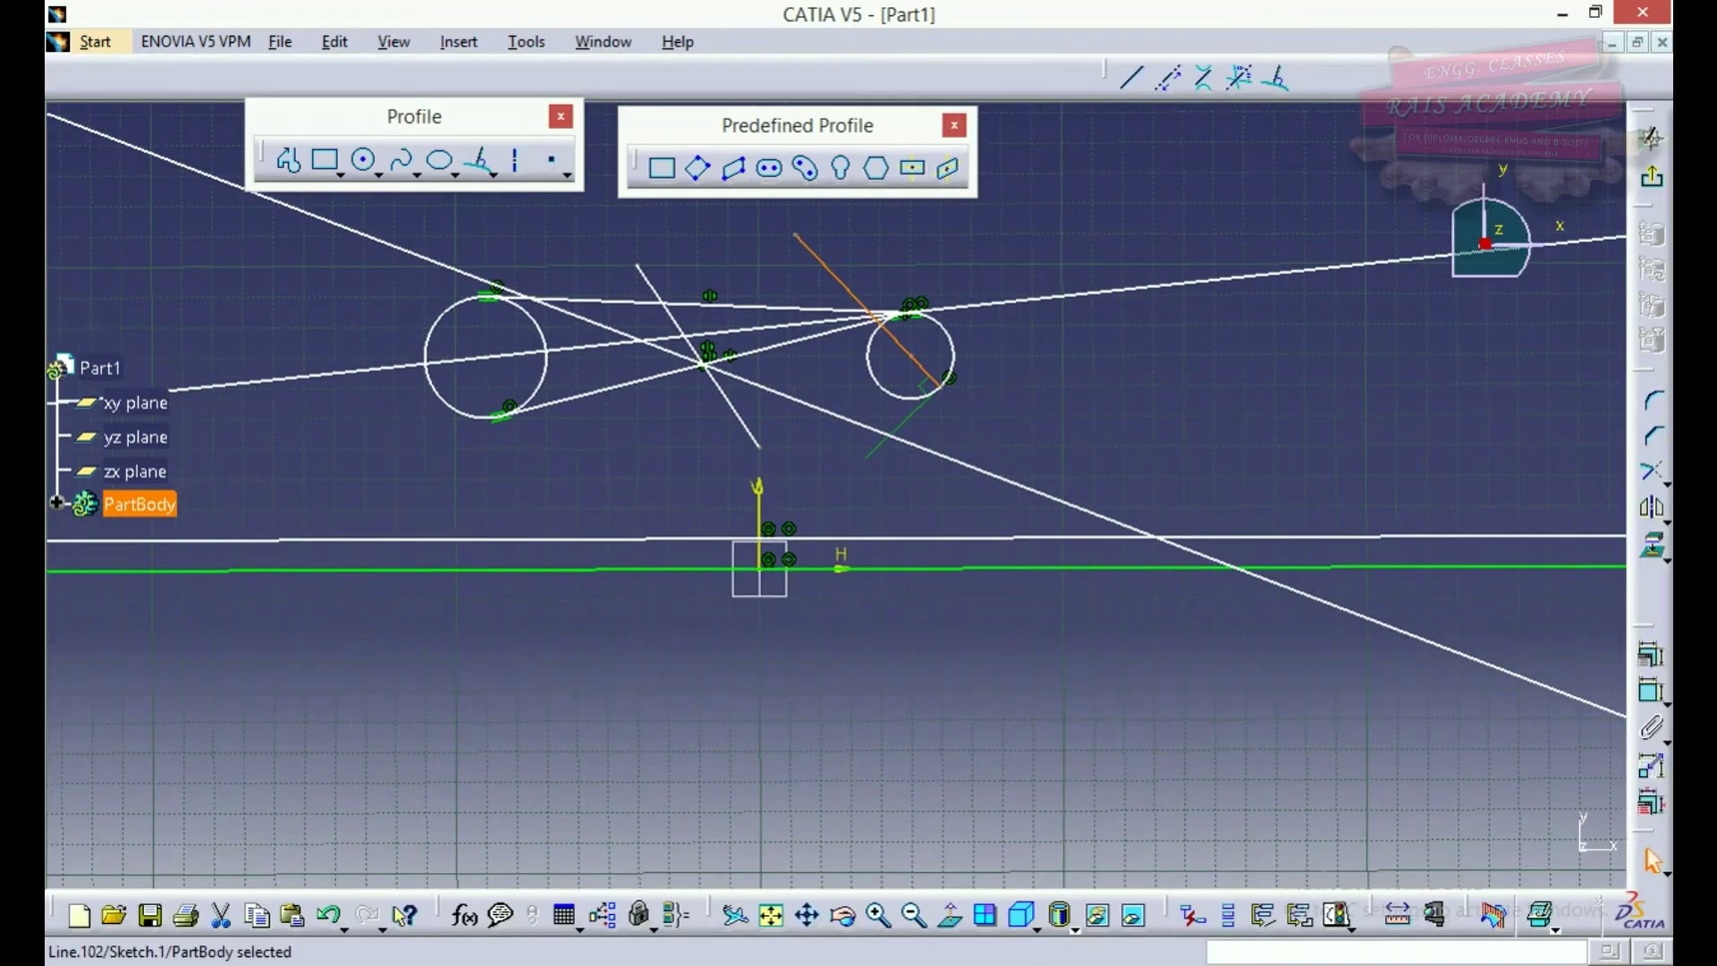
pyautogui.moveTo(1102, 76); pyautogui.dragTo(1078, 152)
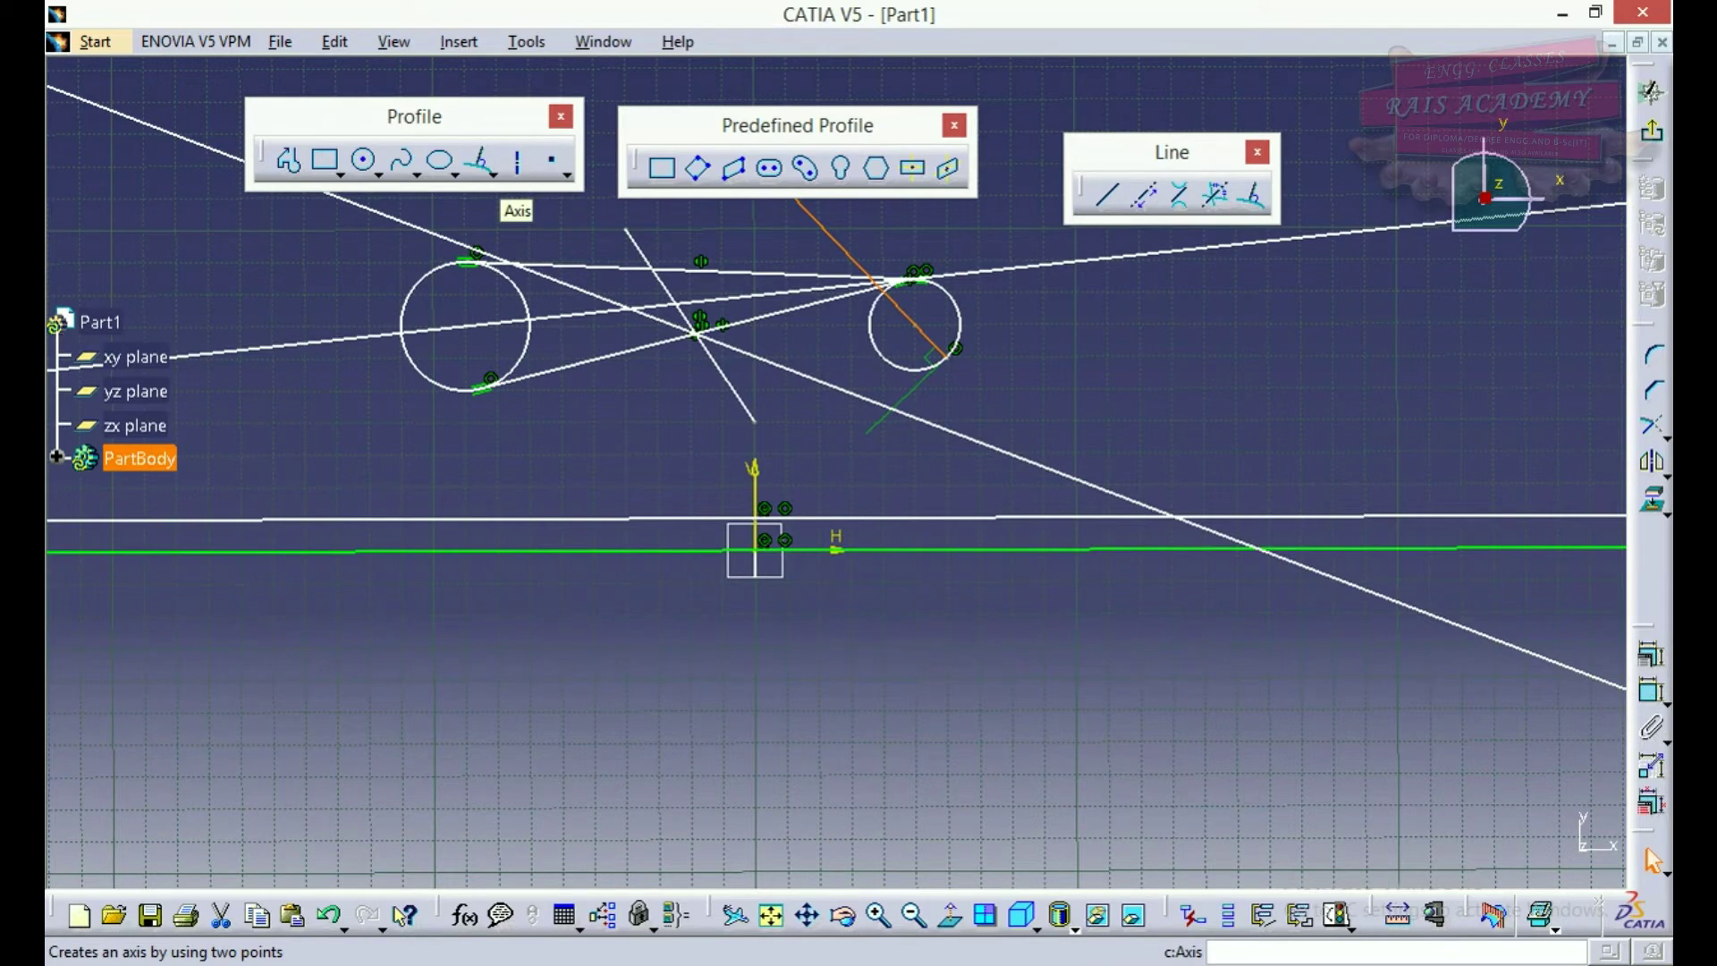
# Convert the lower tangent line between the circles into a dashed axis
pyautogui.click(517, 163)
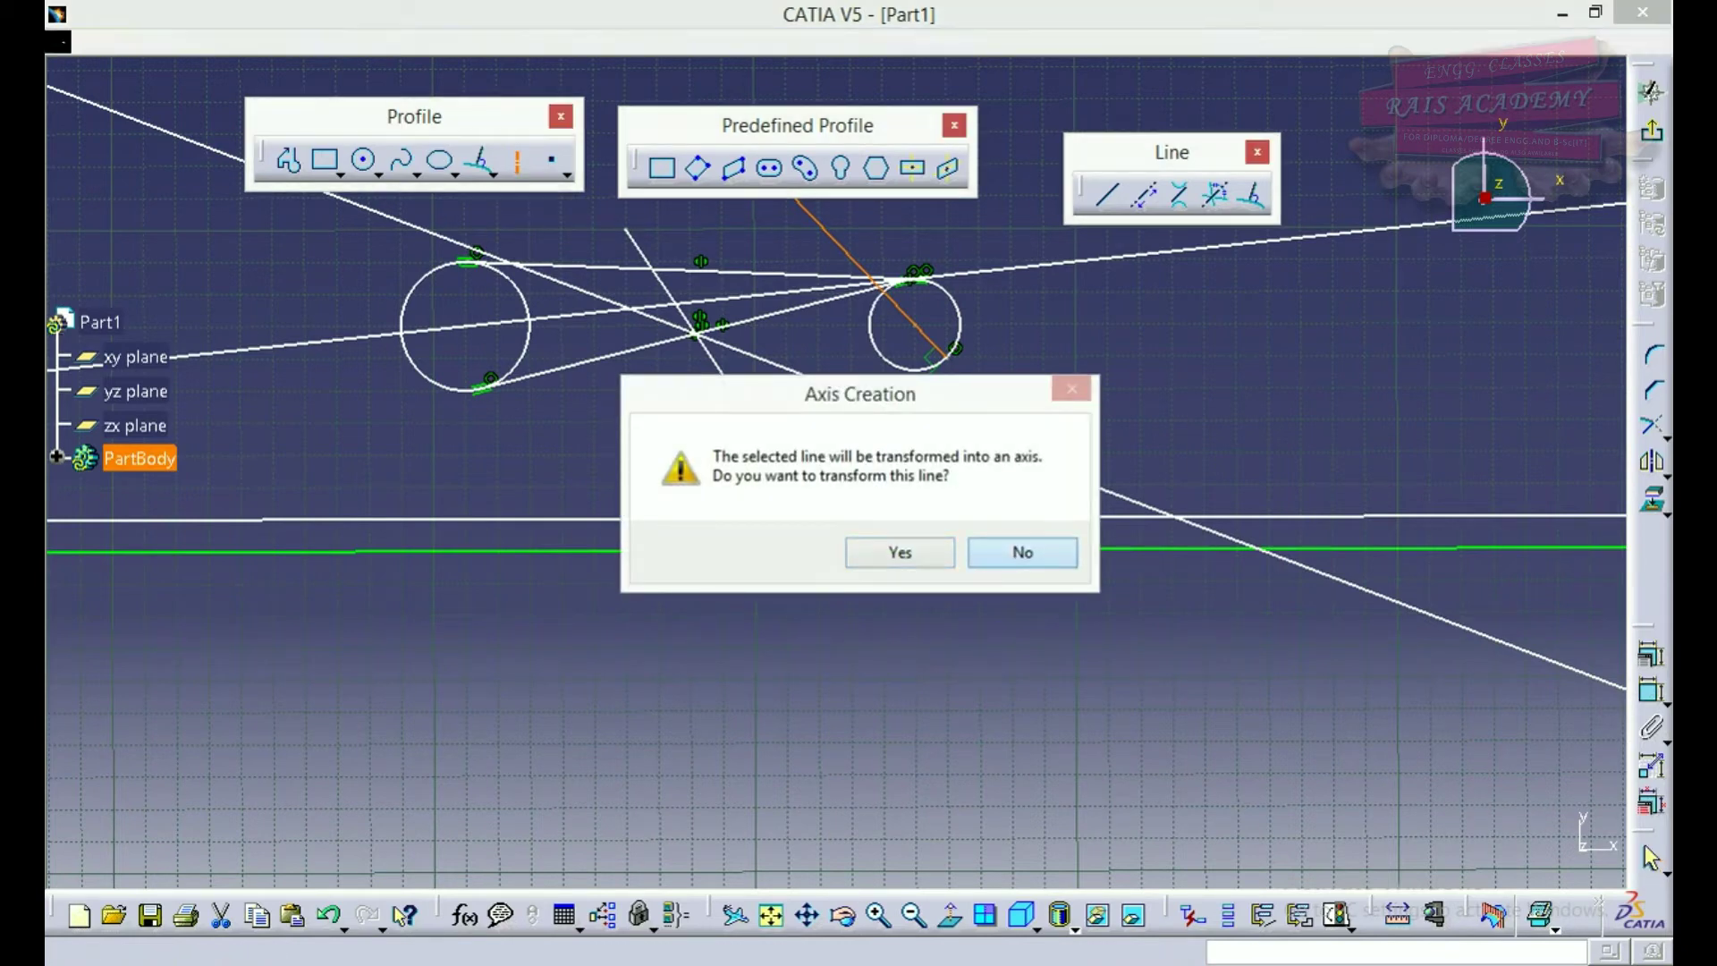
pyautogui.click(1020, 552)
pyautogui.click(1107, 358)
pyautogui.press('Escape')
pyautogui.click(831, 238)
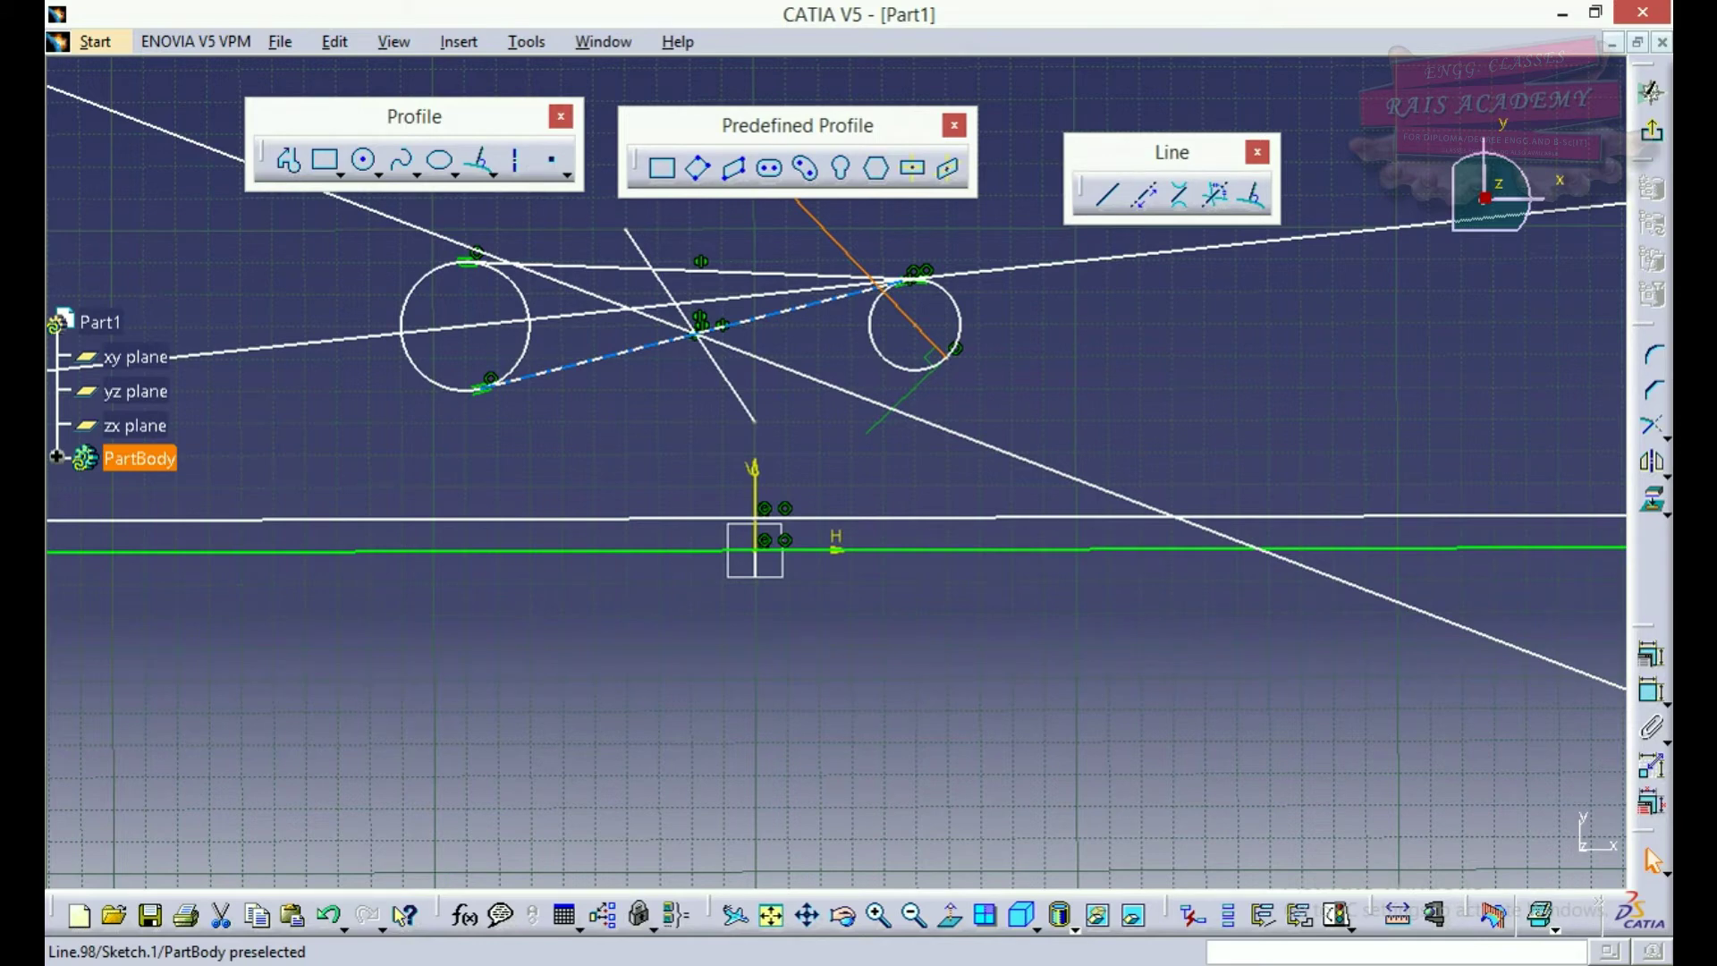
pyautogui.click(610, 355)
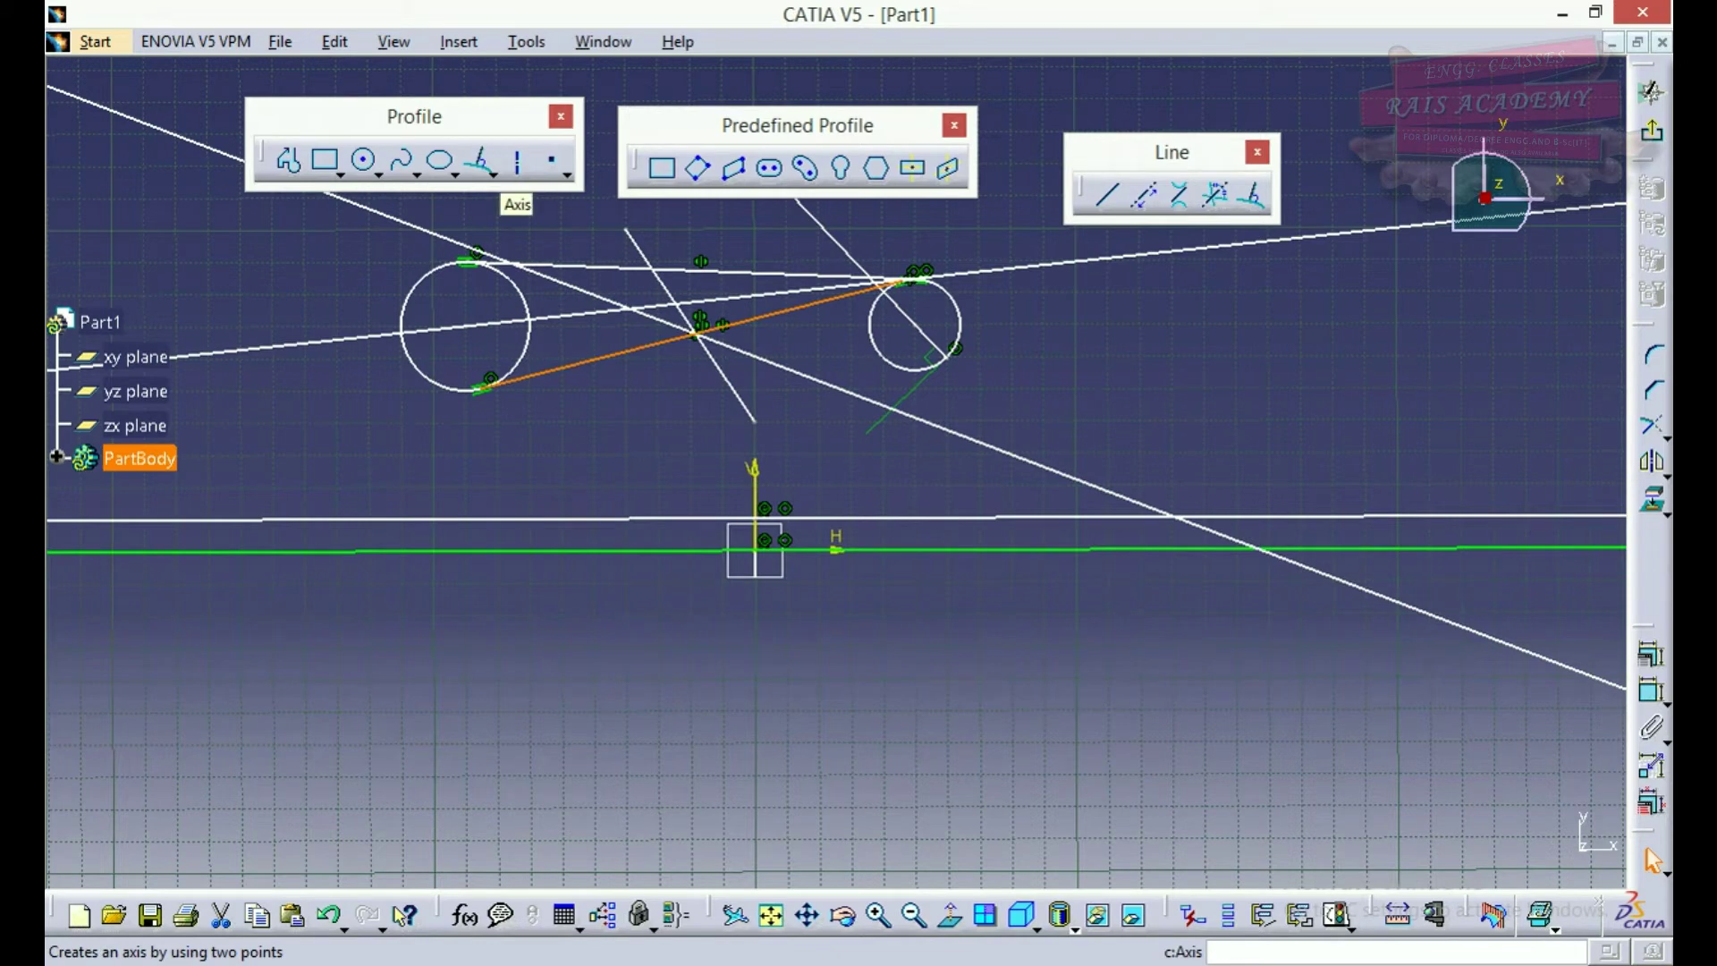
pyautogui.click(517, 161)
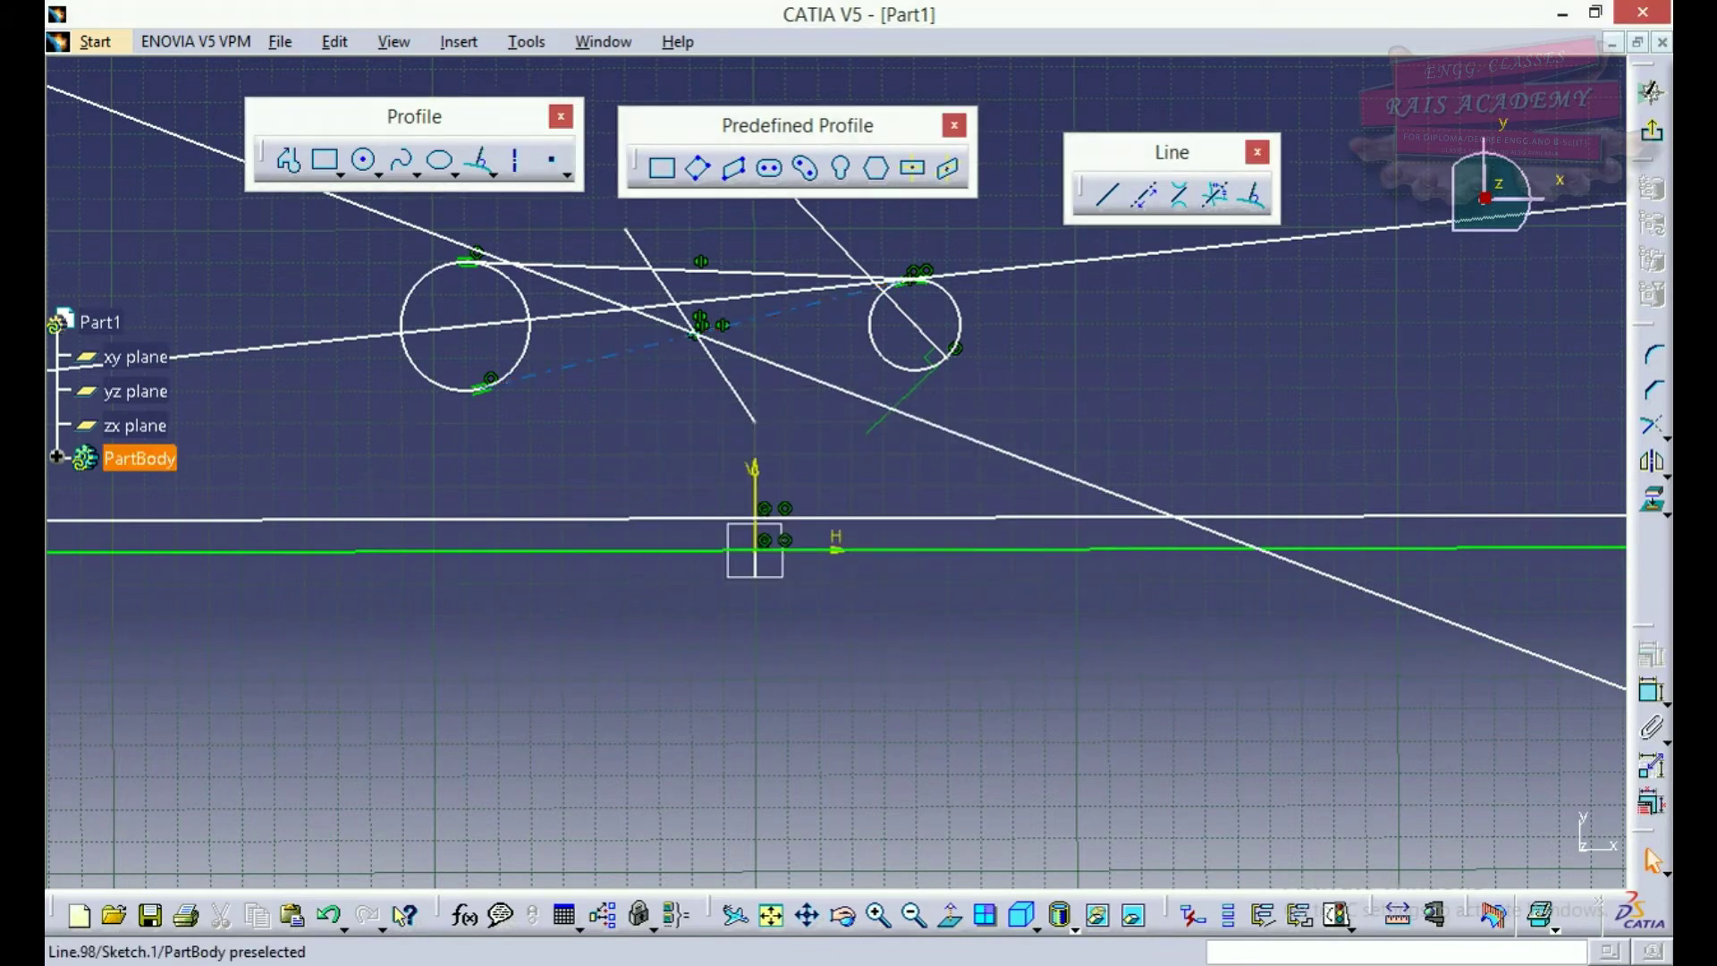
pyautogui.click(627, 348)
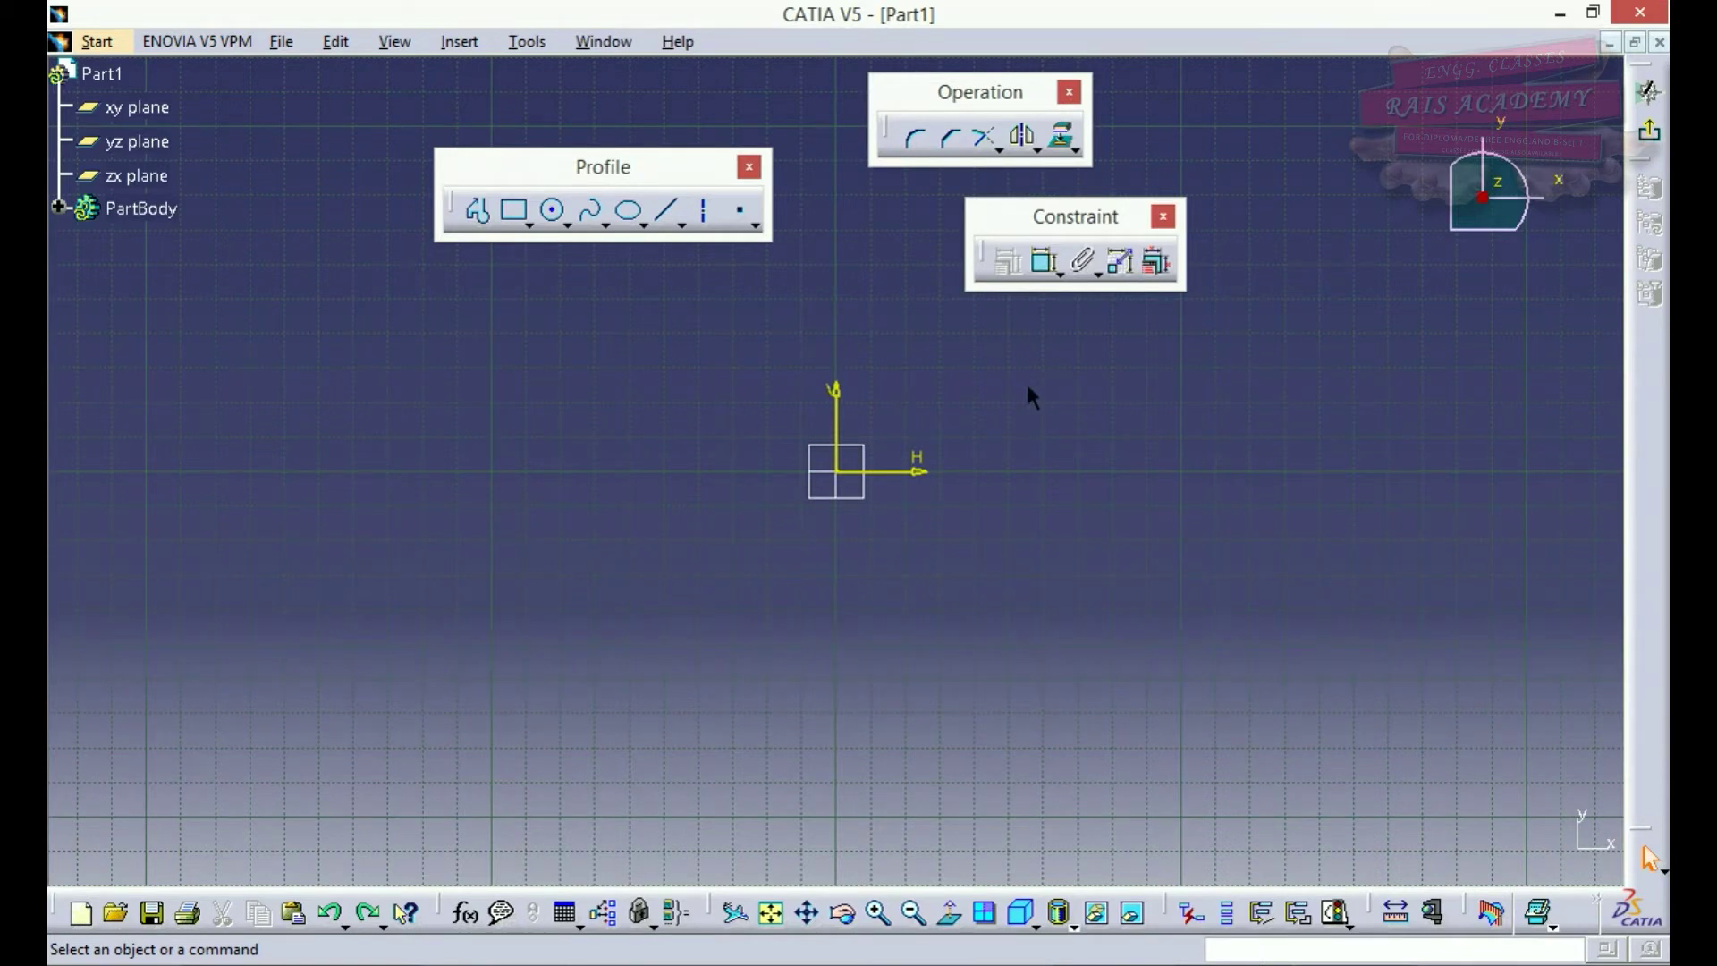
# Float the Point tools, dock Profile, Constraint and Operation toolbars on top, and centre a circle at the origin
pyautogui.click(759, 231)
pyautogui.moveTo(760, 242); pyautogui.dragTo(1265, 83)
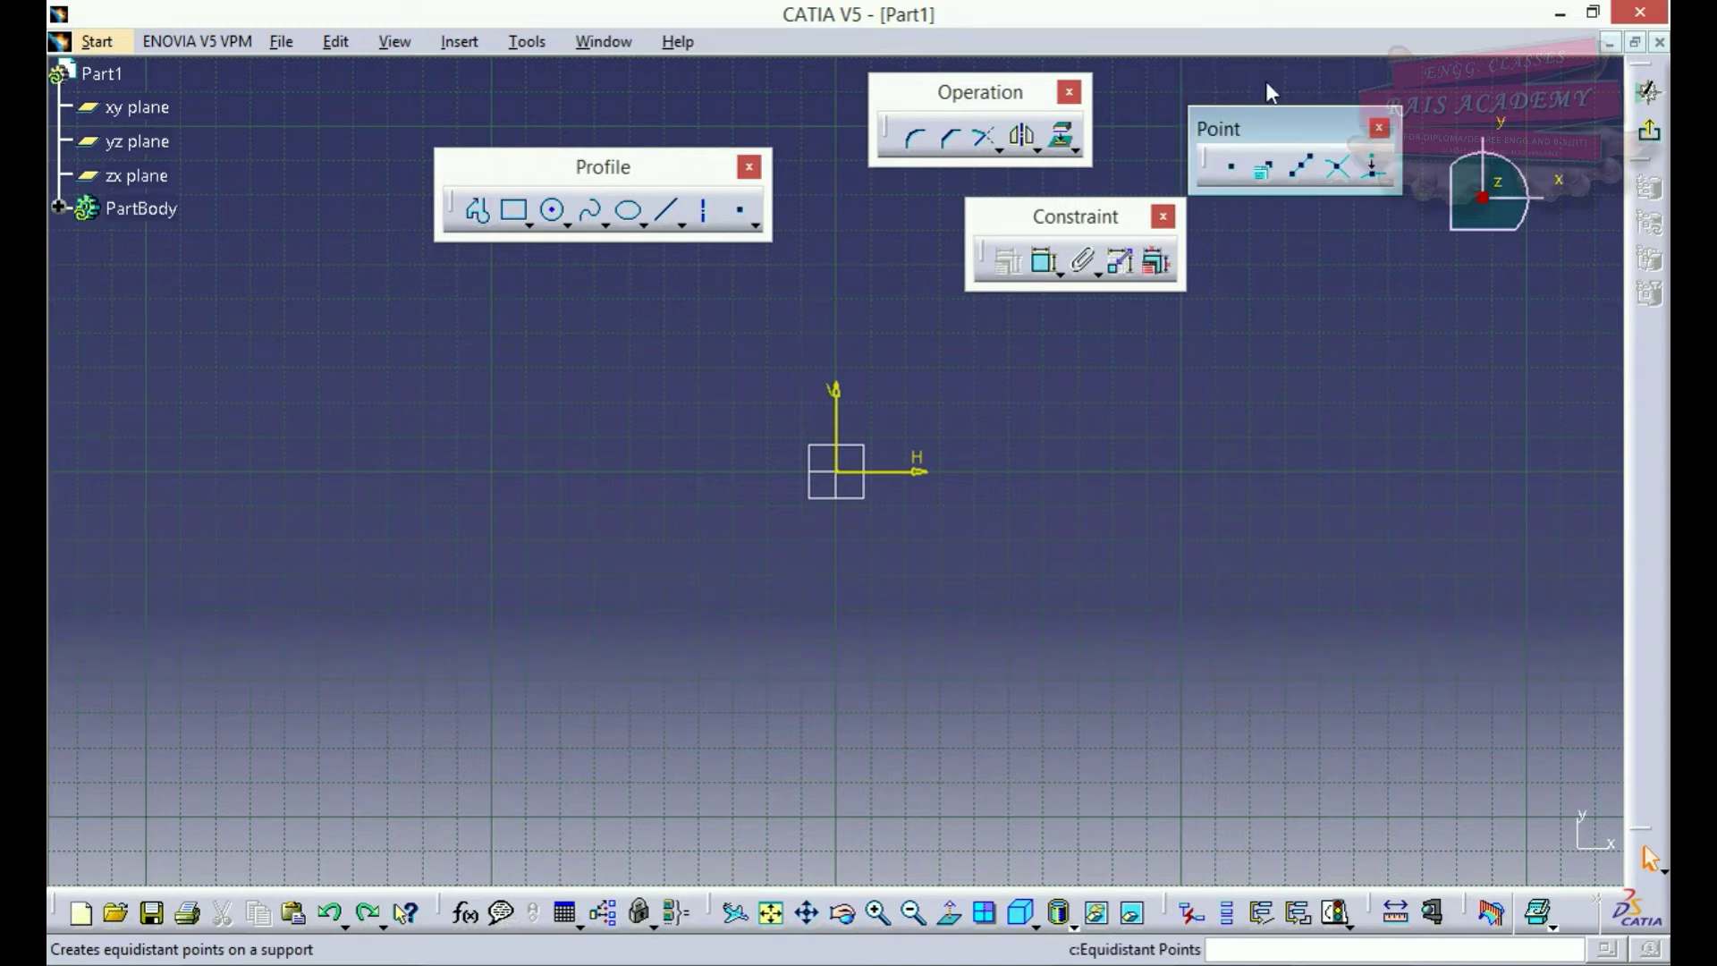
pyautogui.moveTo(1118, 218); pyautogui.dragTo(777, 58)
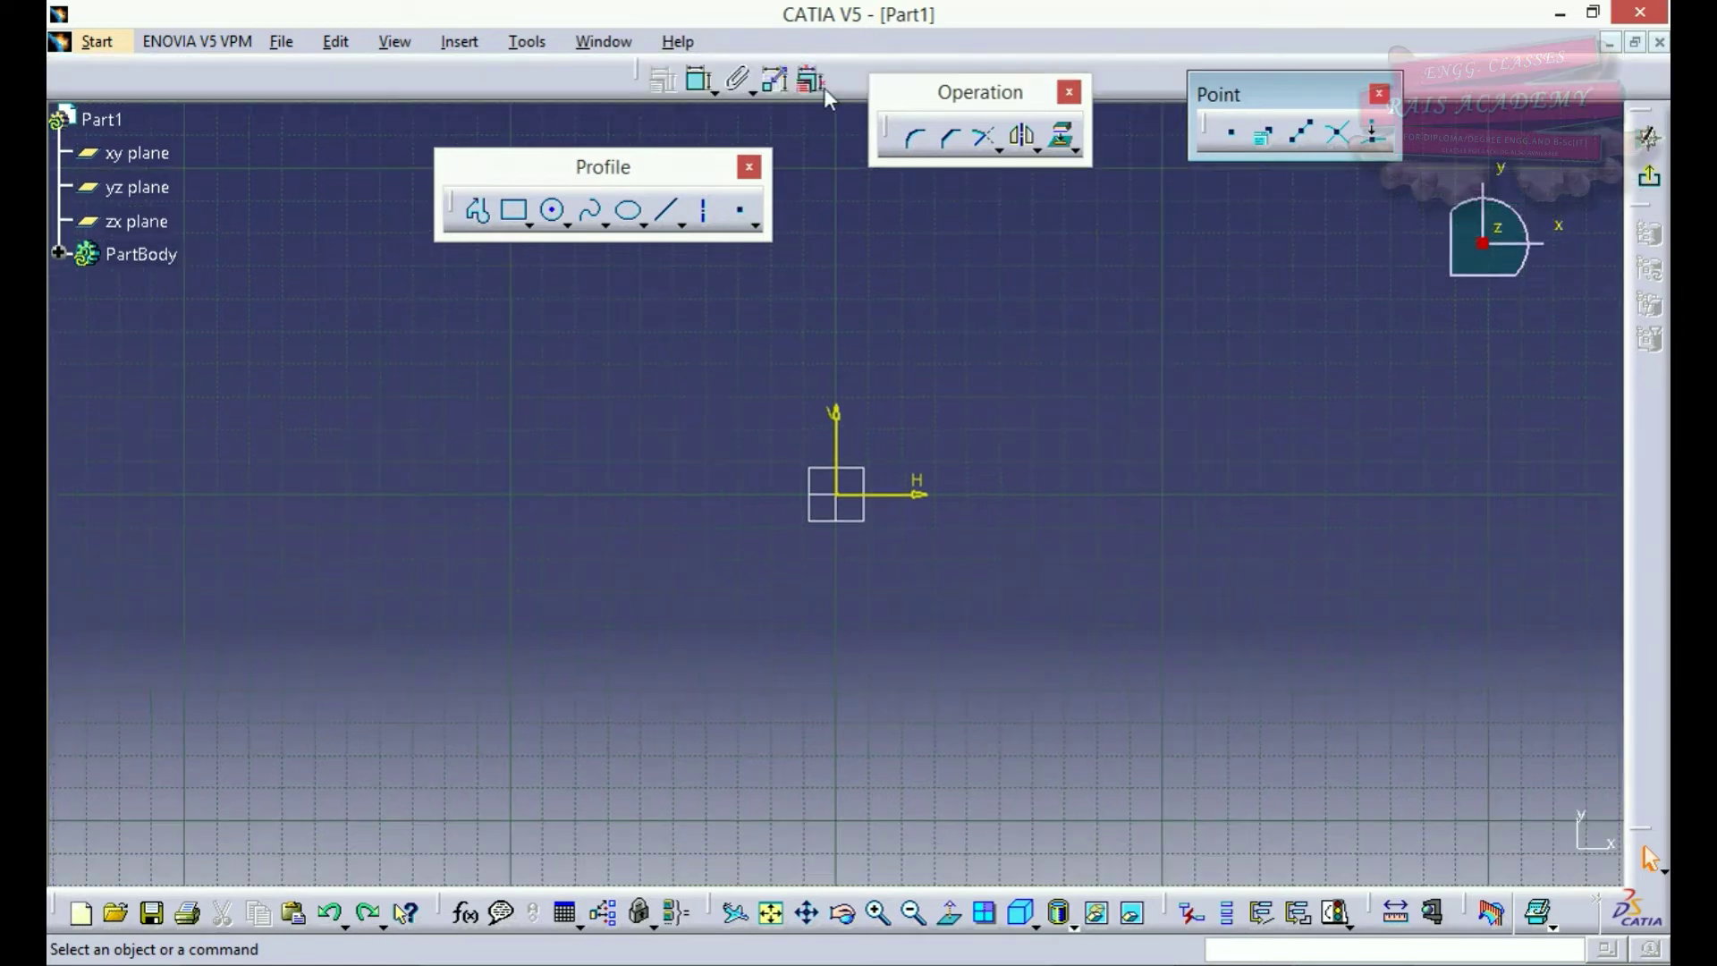
pyautogui.moveTo(895, 94); pyautogui.dragTo(963, 94)
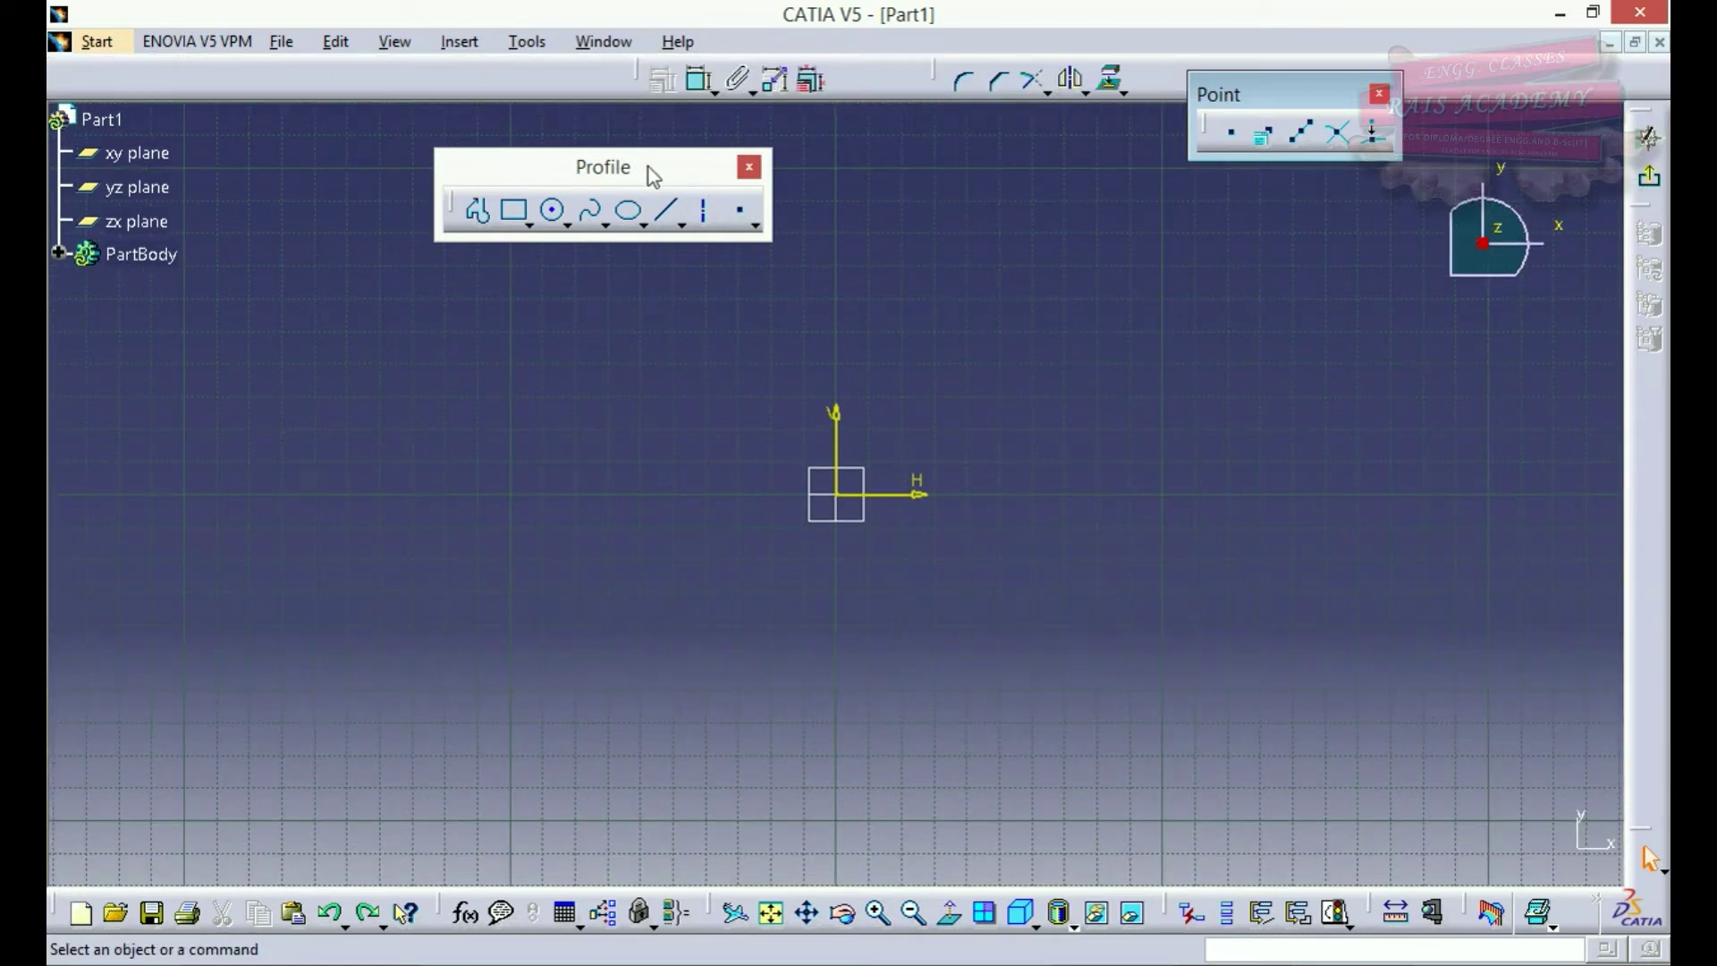
pyautogui.moveTo(647, 170); pyautogui.dragTo(514, 76)
pyautogui.moveTo(1283, 96); pyautogui.dragTo(476, 179)
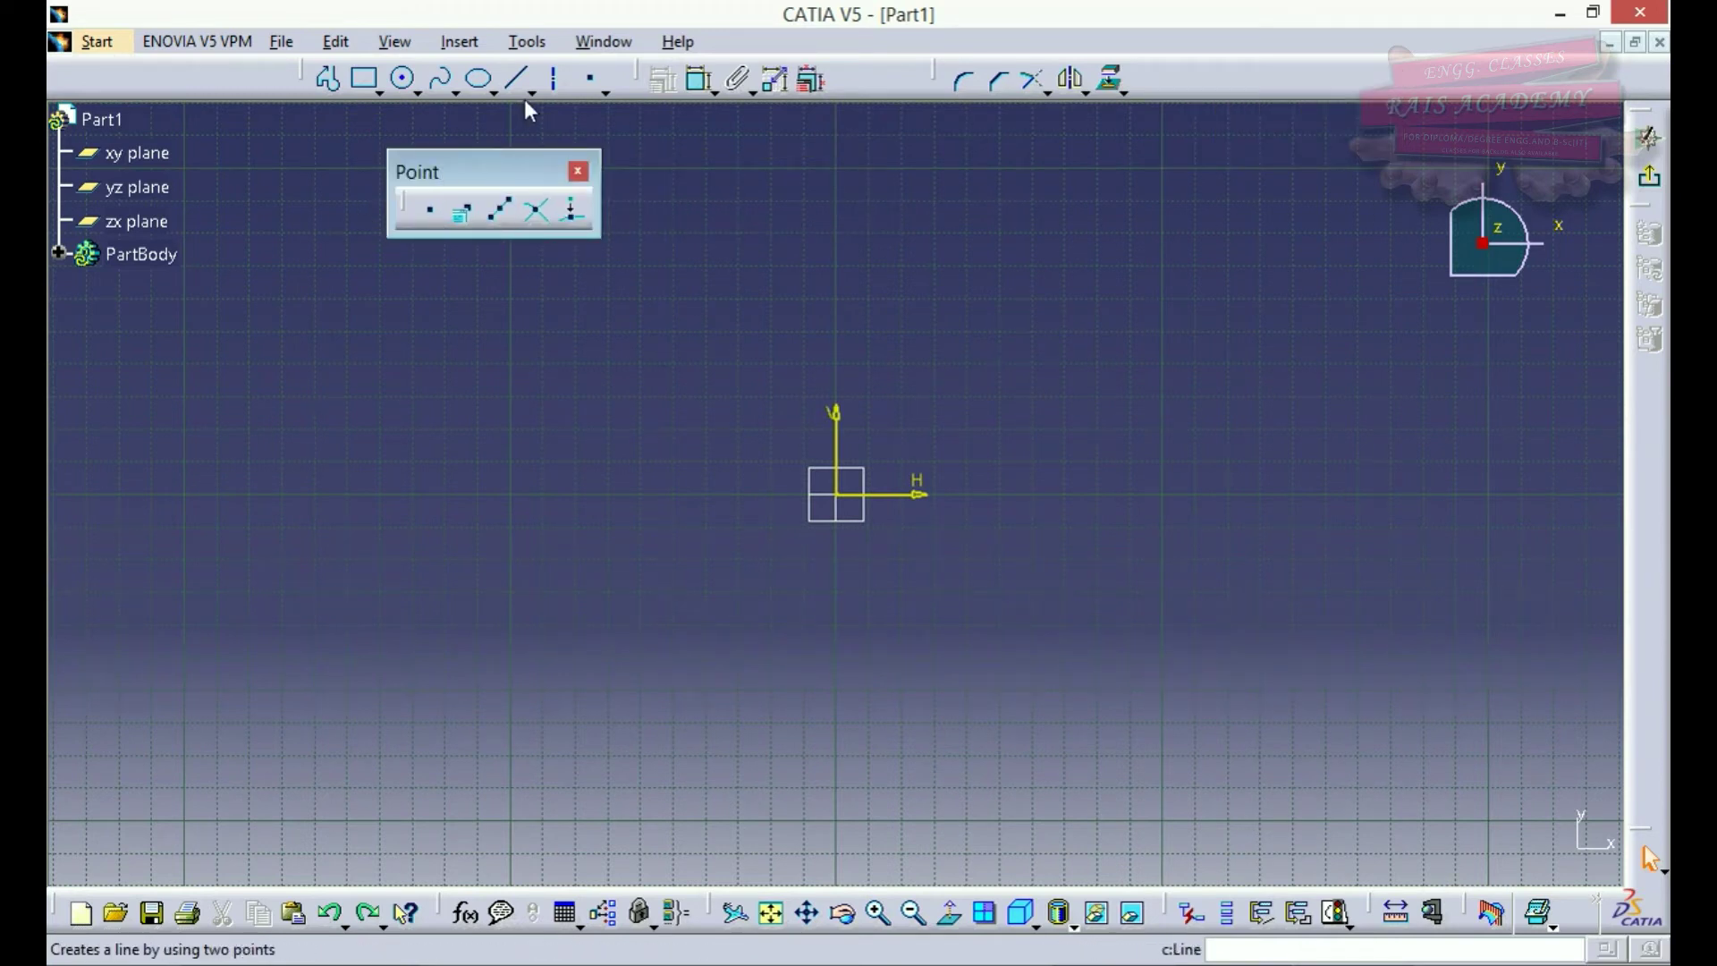
pyautogui.click(404, 80)
pyautogui.click(835, 493)
# Finish the origin circle, add a smaller tangent circle, and draw a sloping line across it
pyautogui.click(951, 378)
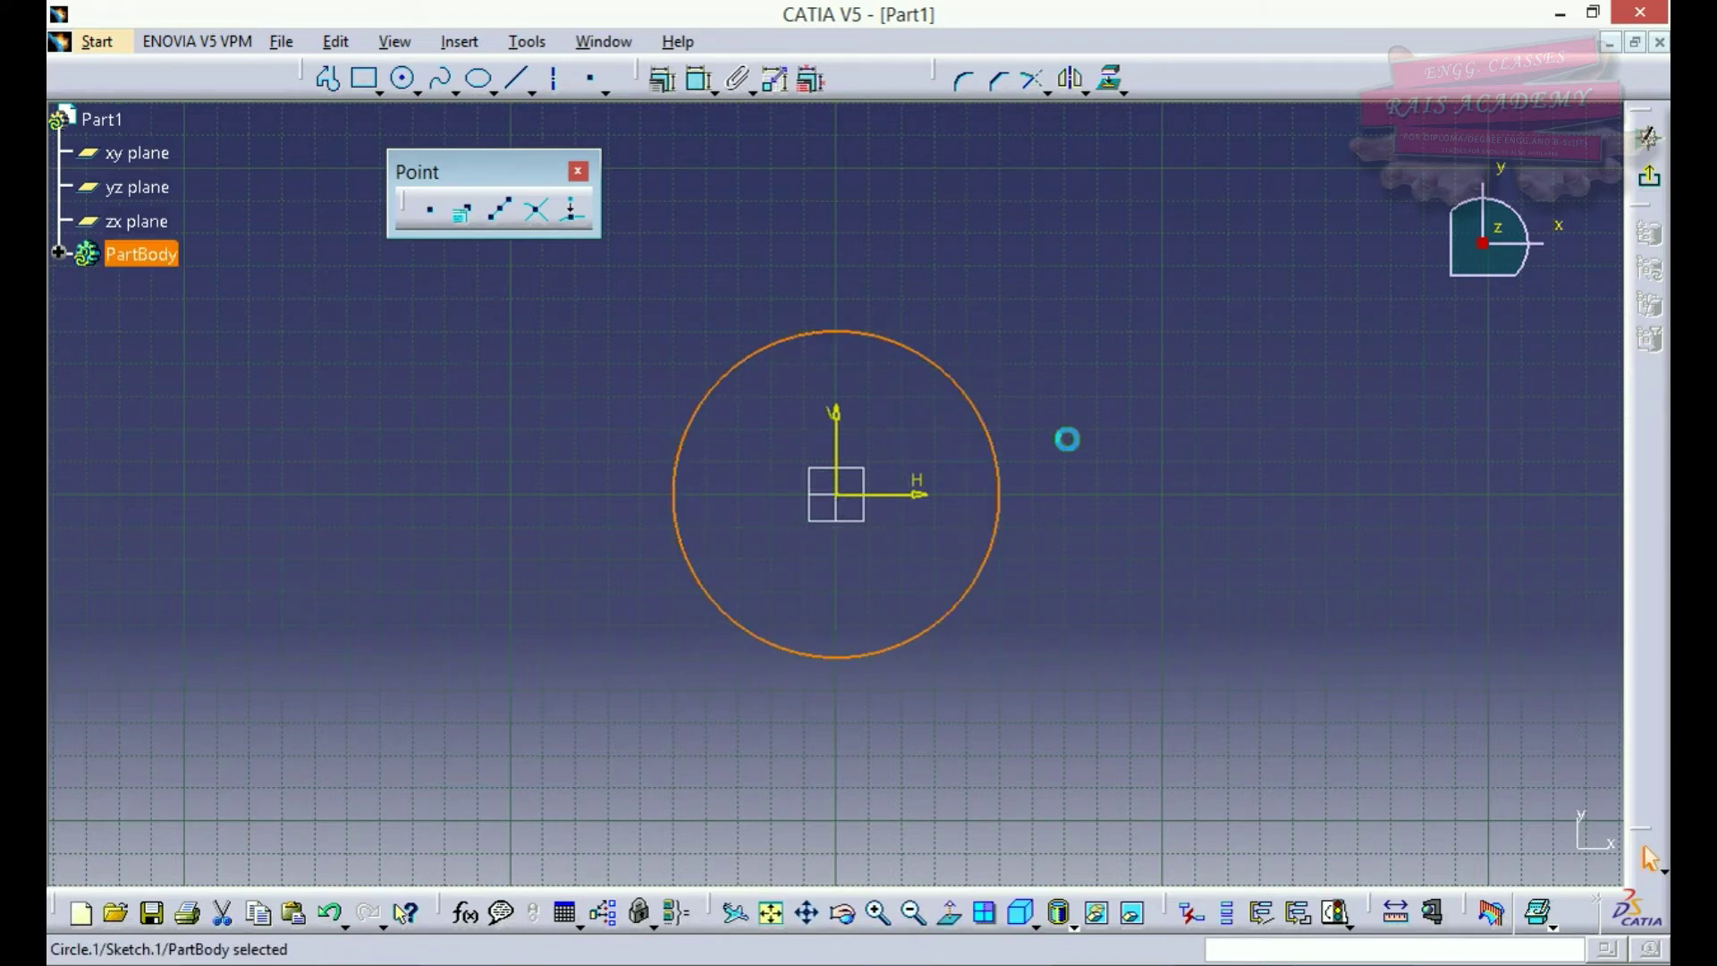
pyautogui.click(404, 80)
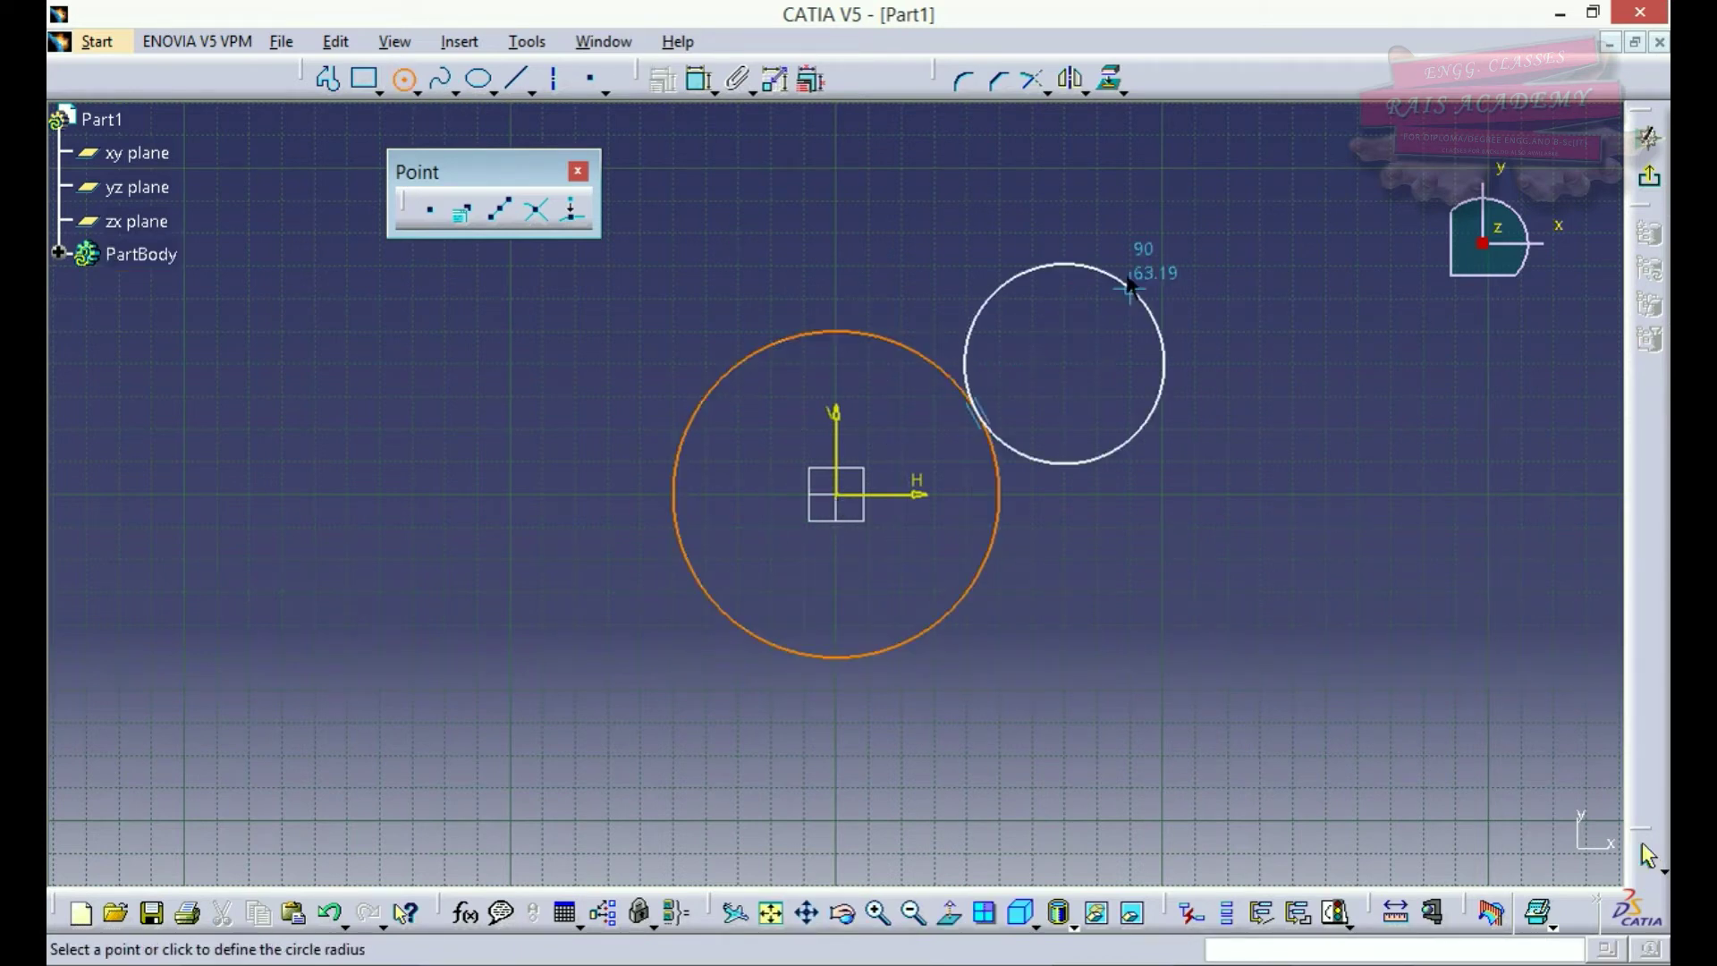
pyautogui.click(978, 413)
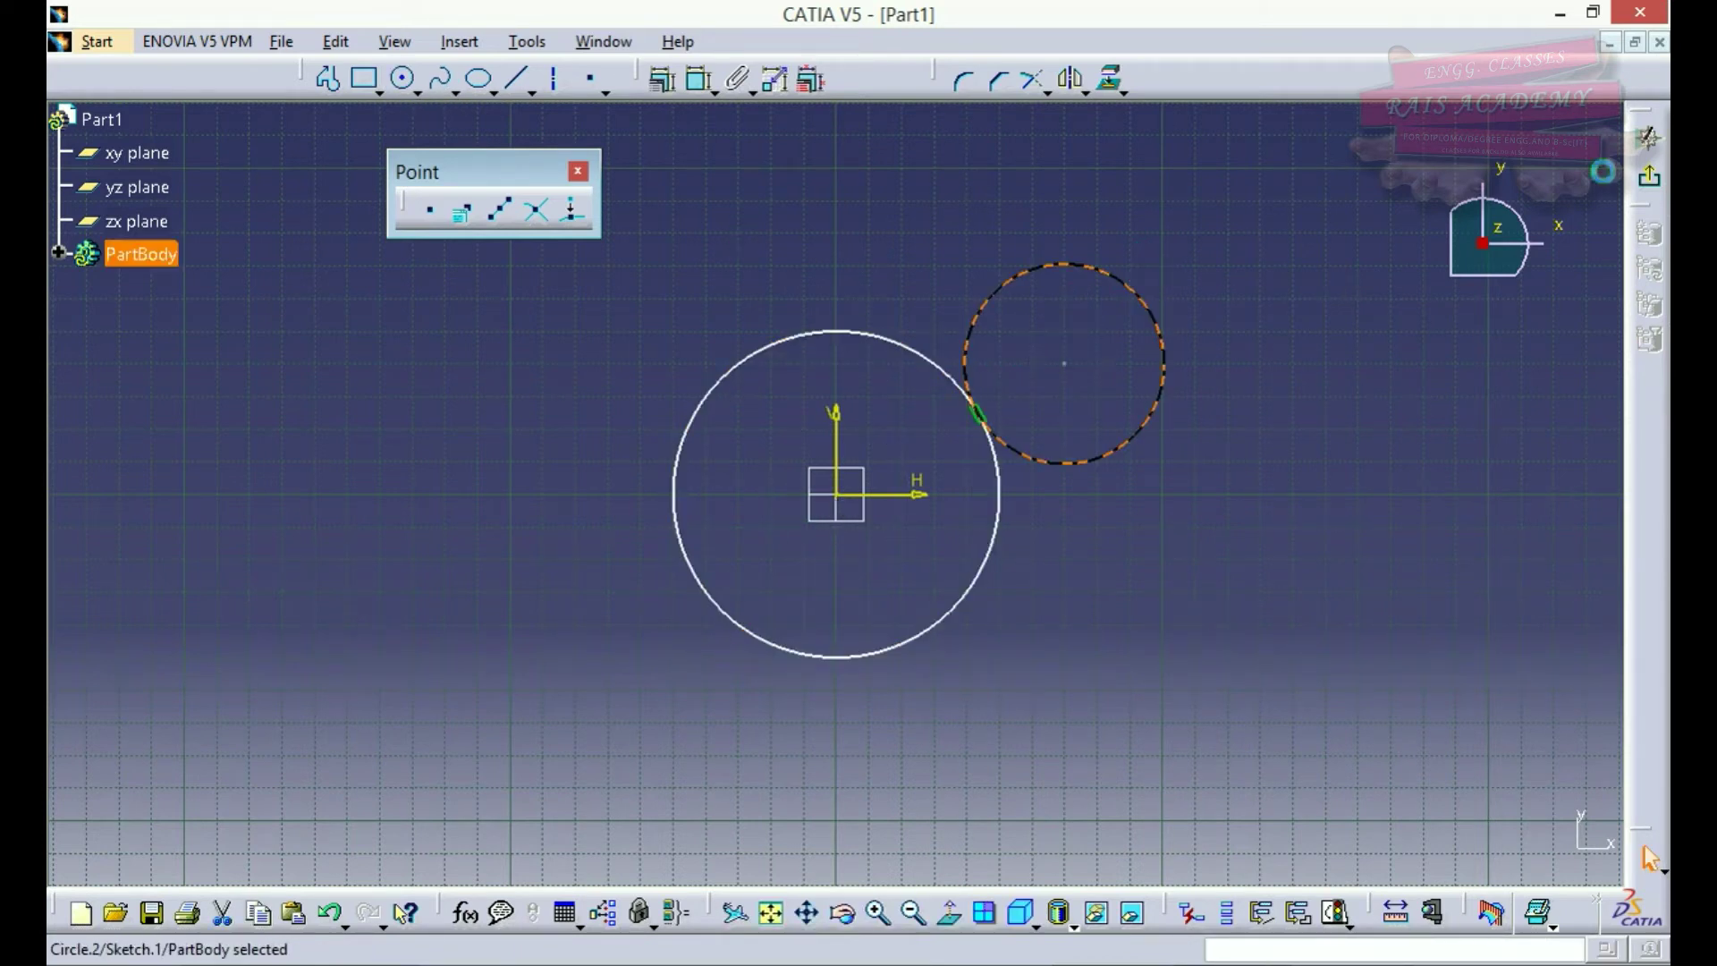
pyautogui.click(517, 79)
pyautogui.click(707, 266)
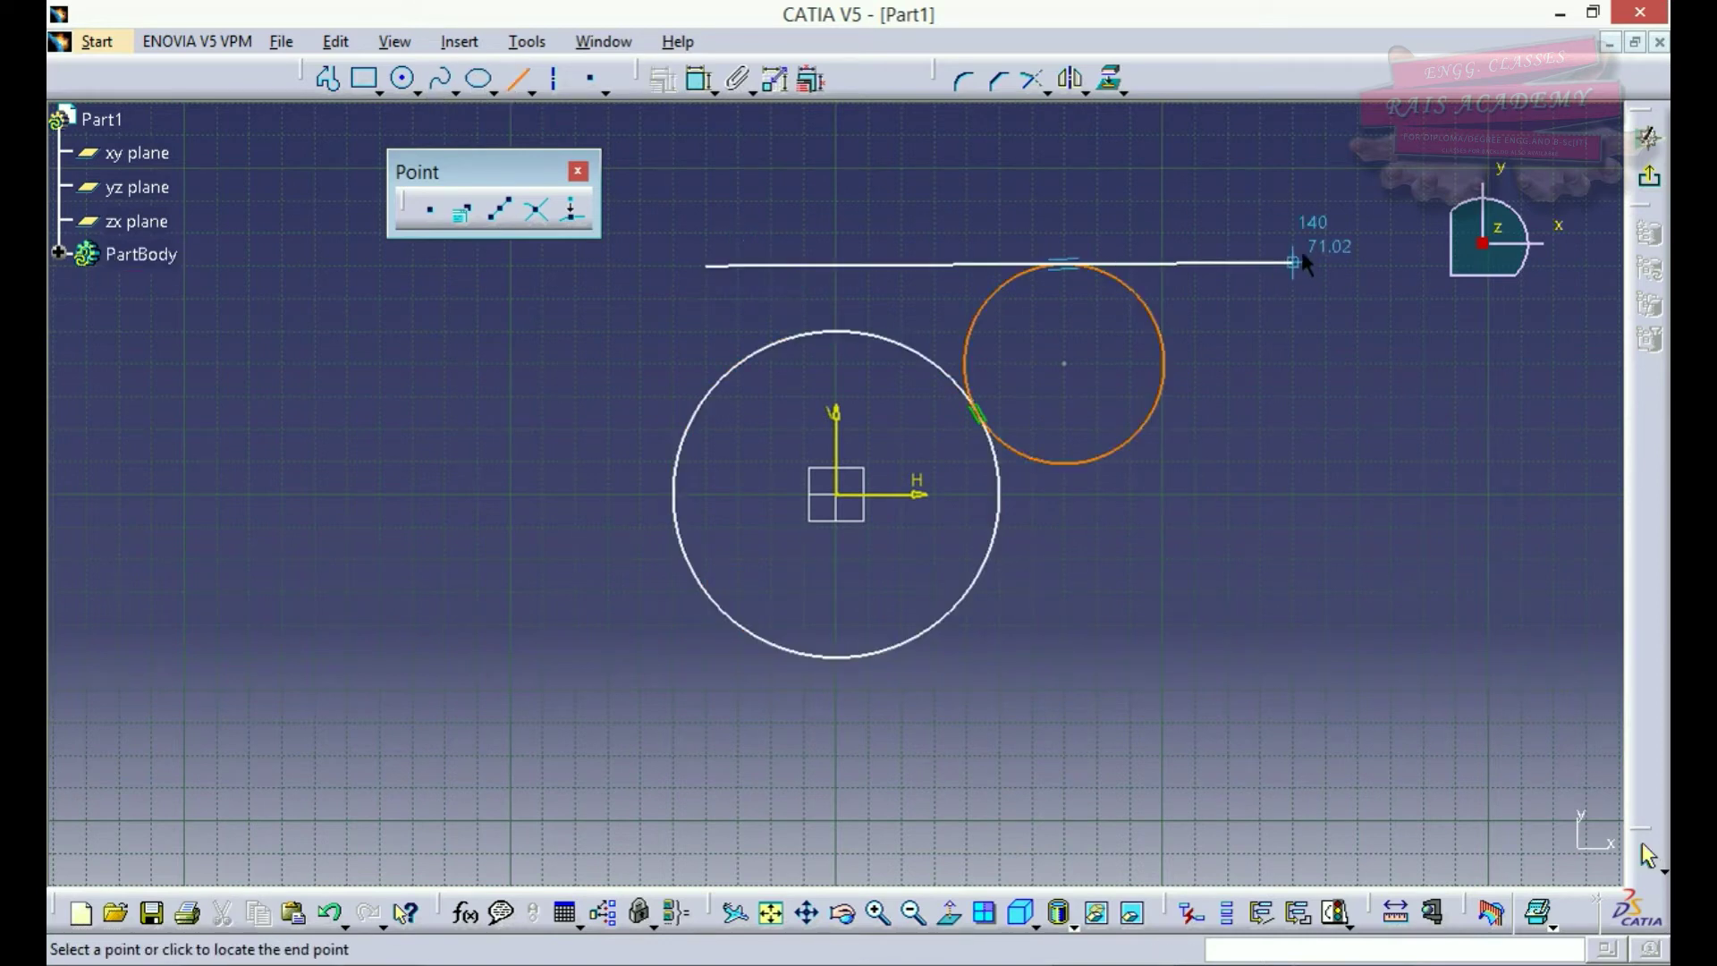
pyautogui.click(1262, 396)
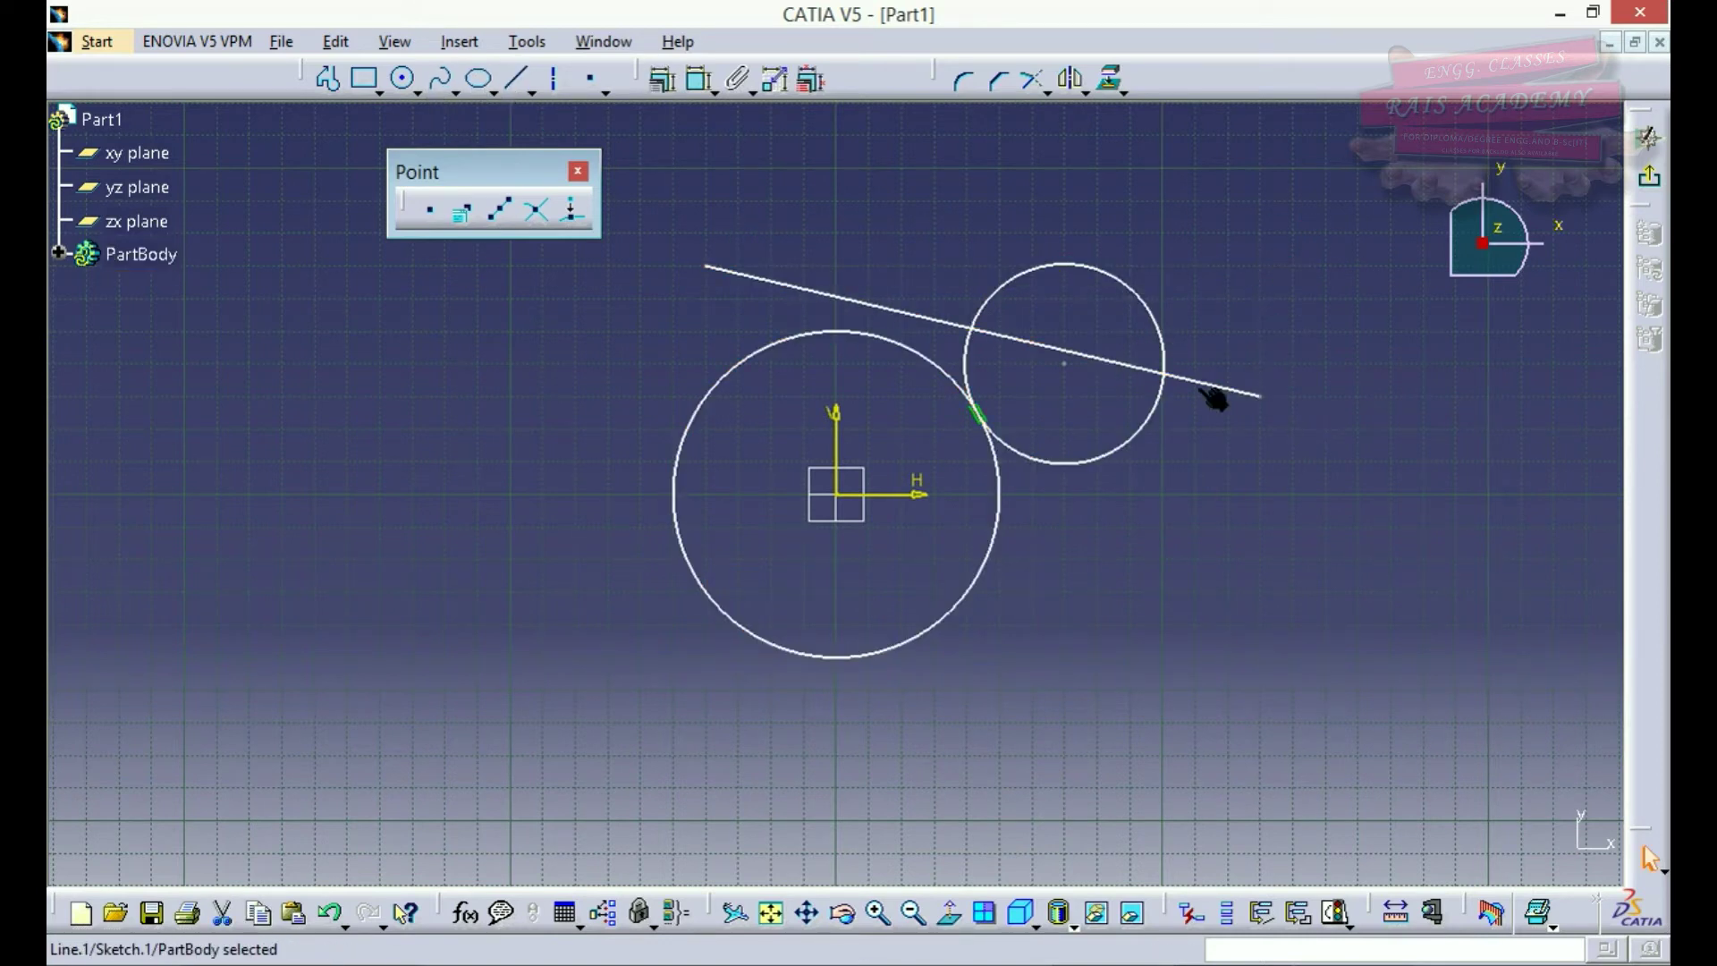
# Draw a three-segment open profile starting at the line's left end
pyautogui.click(327, 79)
pyautogui.click(706, 266)
pyautogui.click(738, 559)
pyautogui.click(1162, 559)
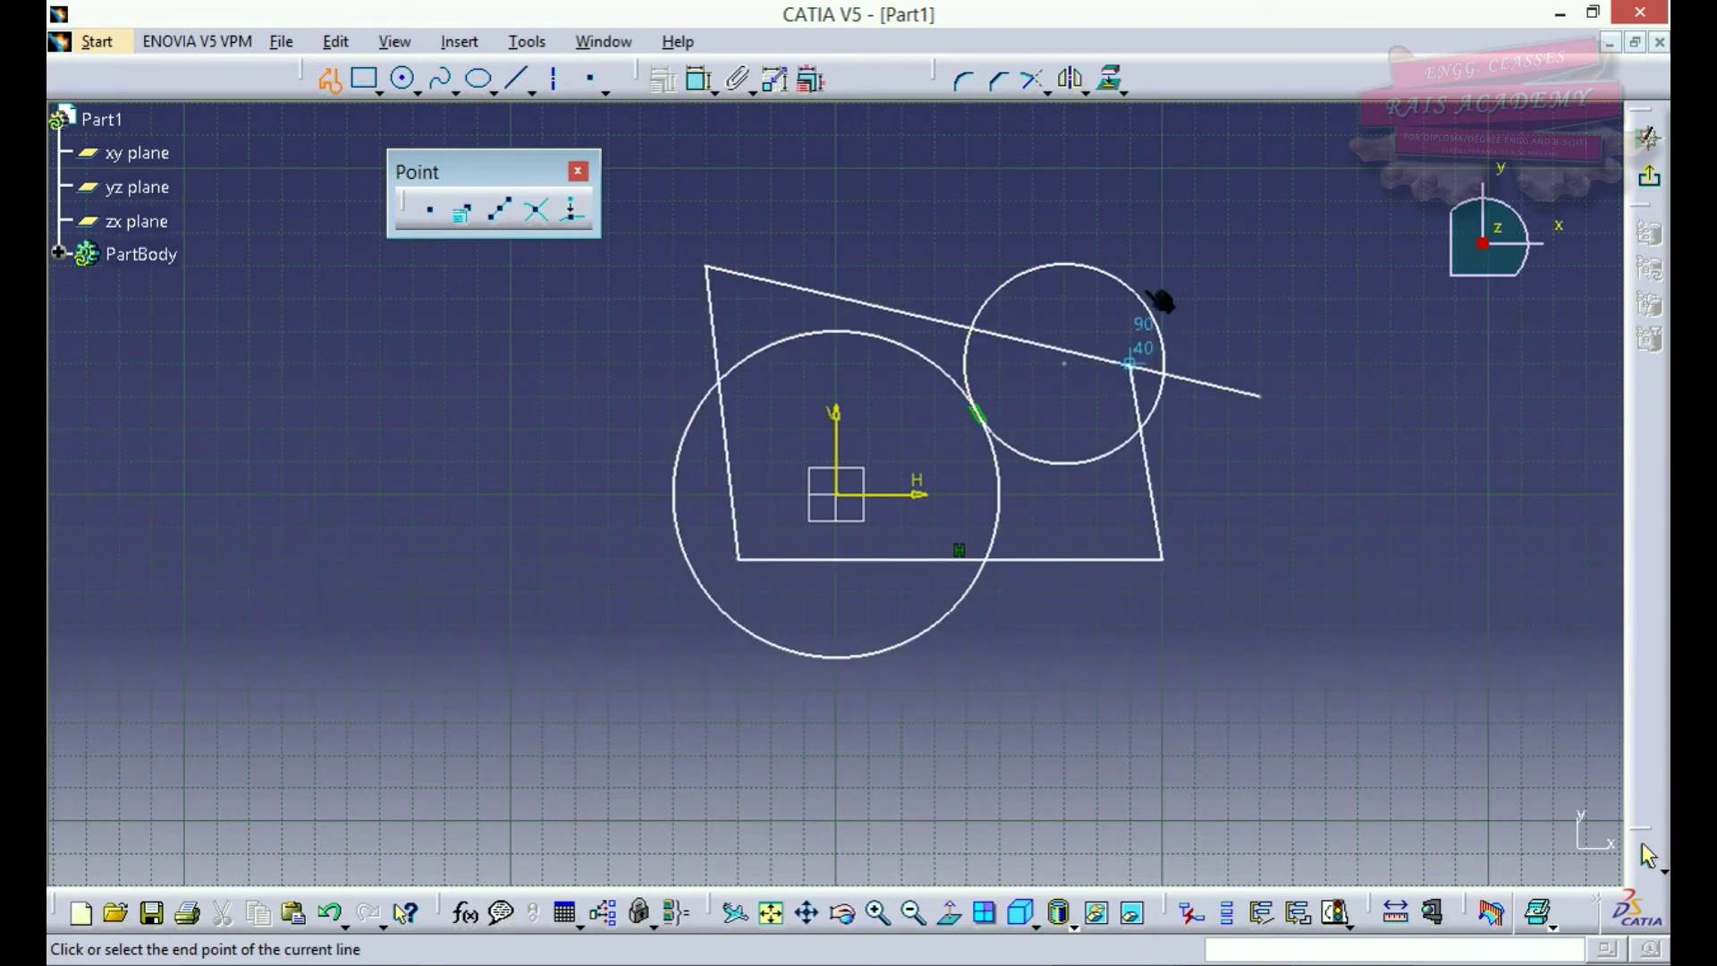
pyautogui.click(1130, 201)
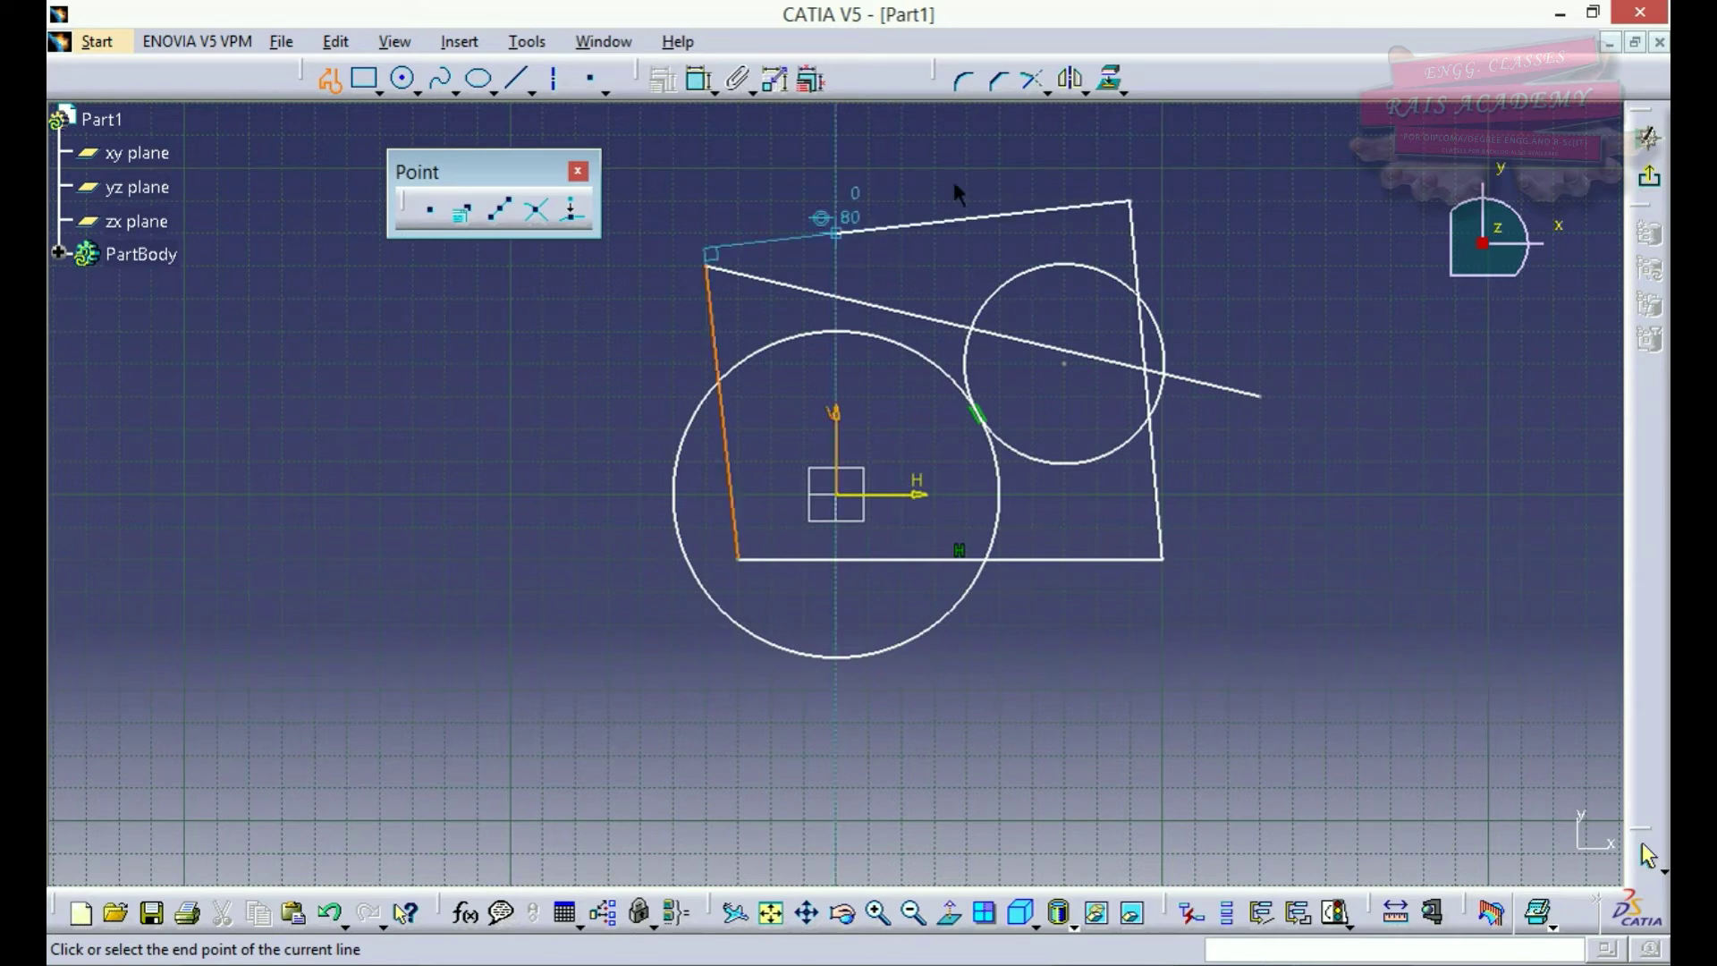
pyautogui.press('Escape')
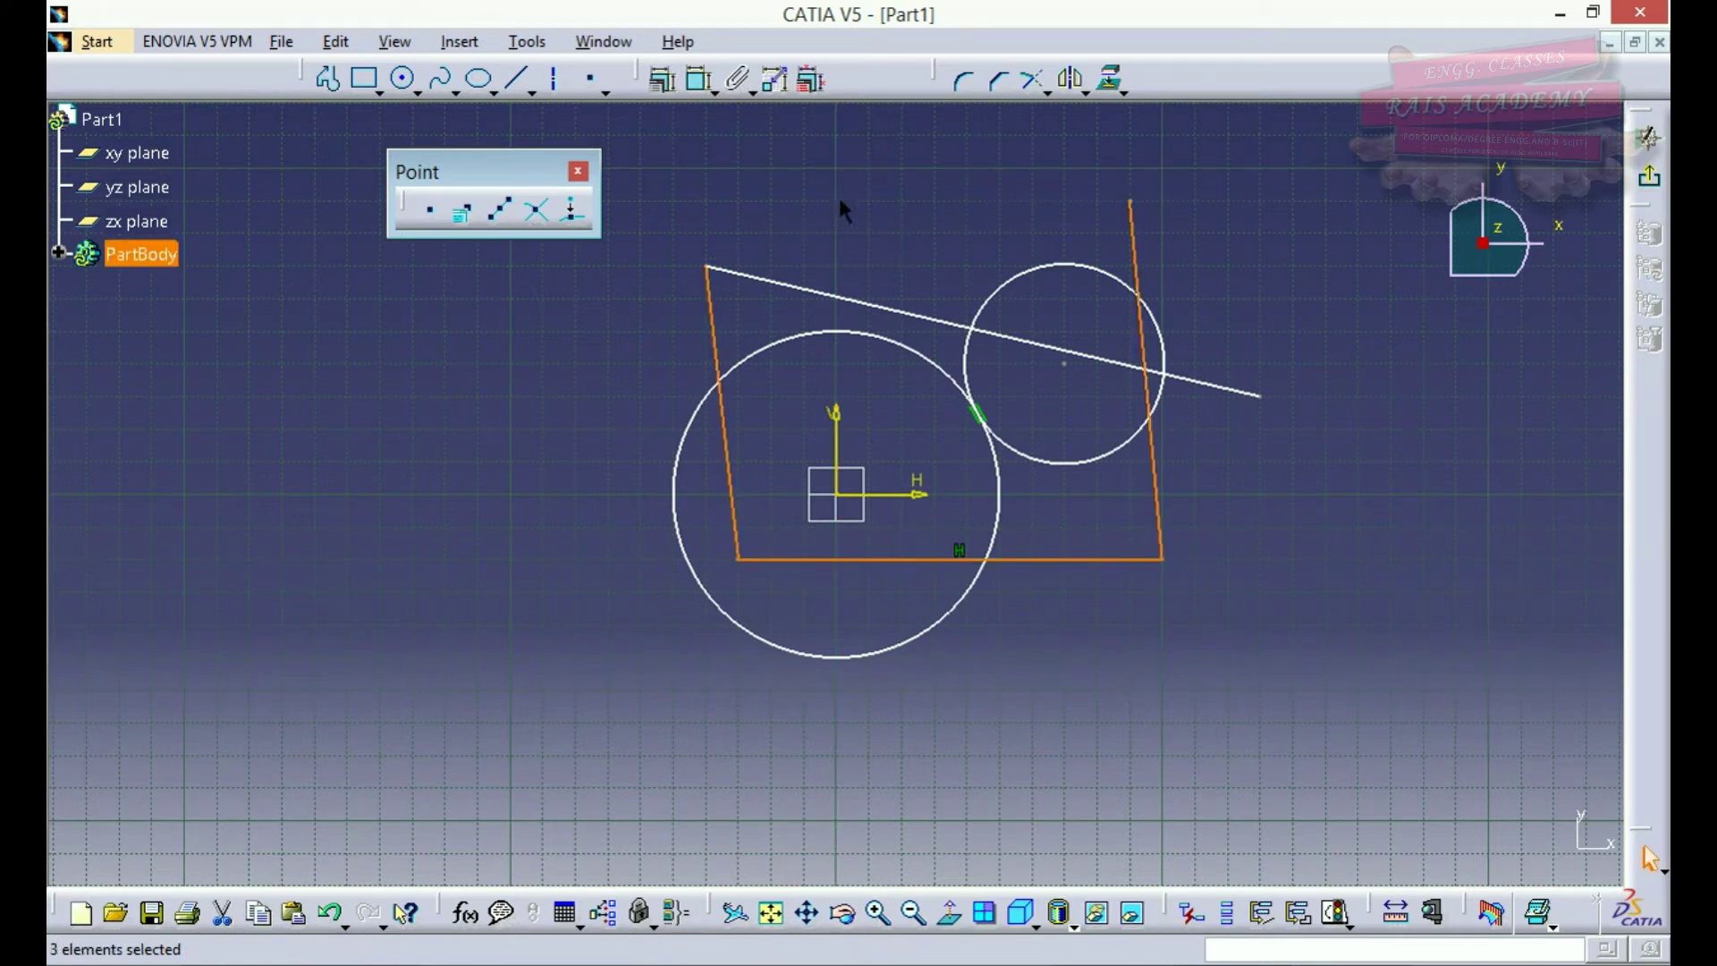
# Place sketch points at the small circle's top and the outline's lower-left corner (about -30, -20)
pyautogui.click(427, 209)
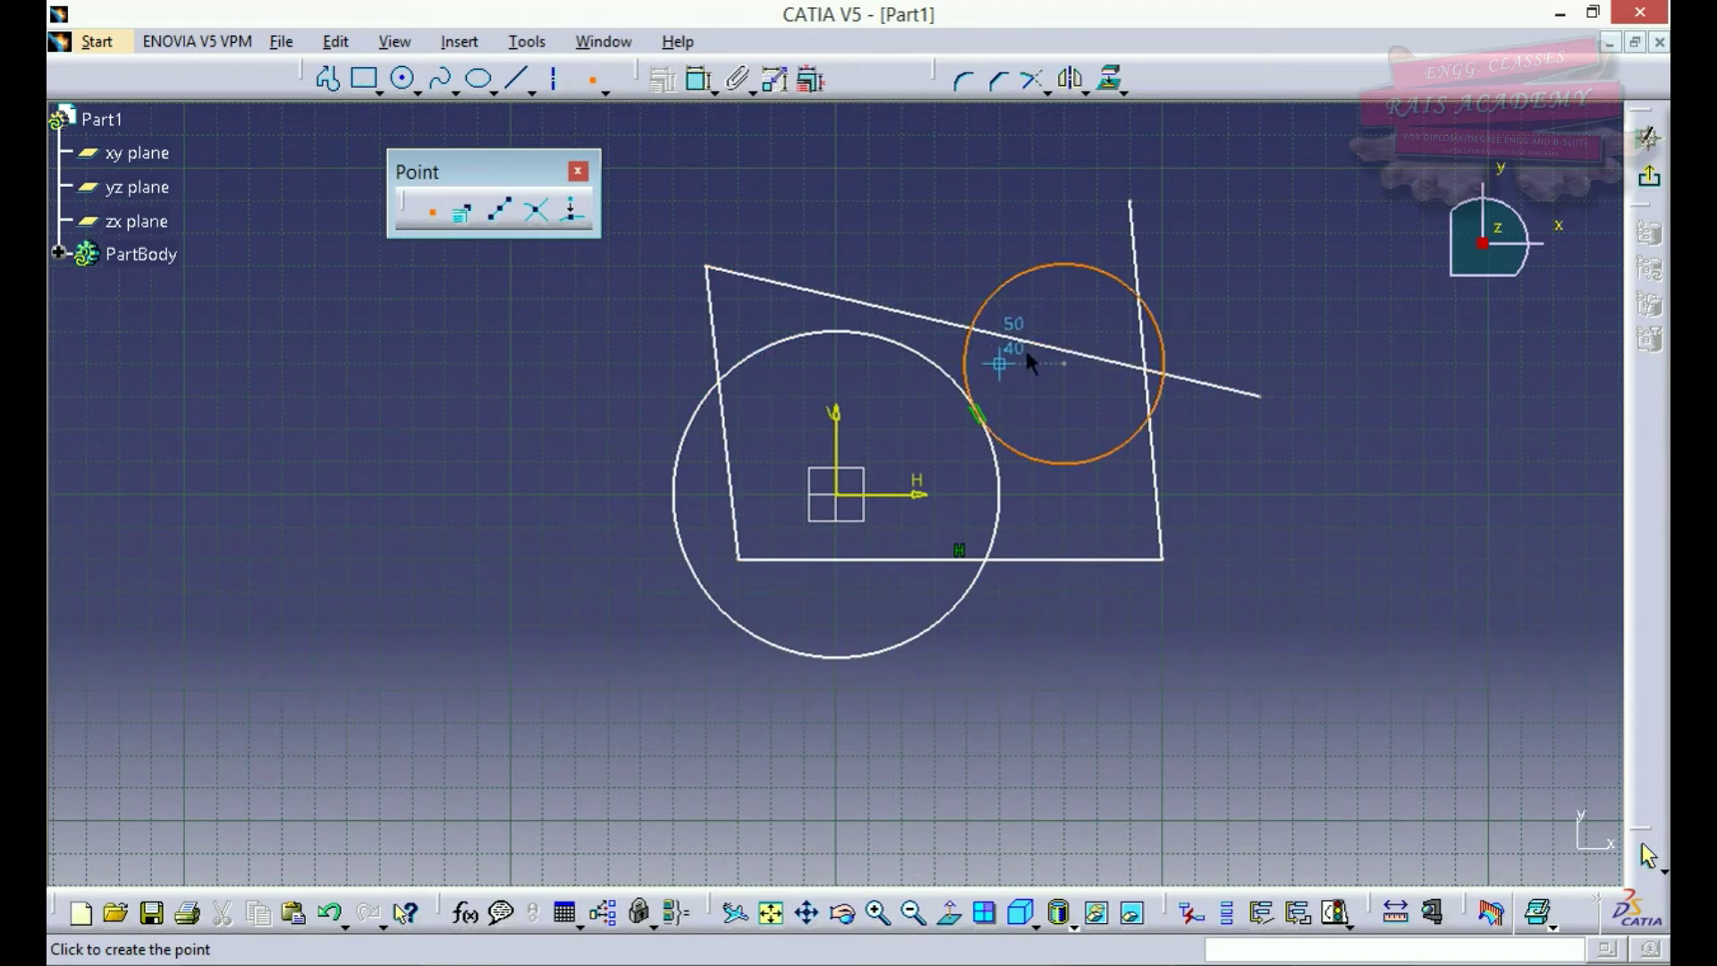
pyautogui.click(1065, 263)
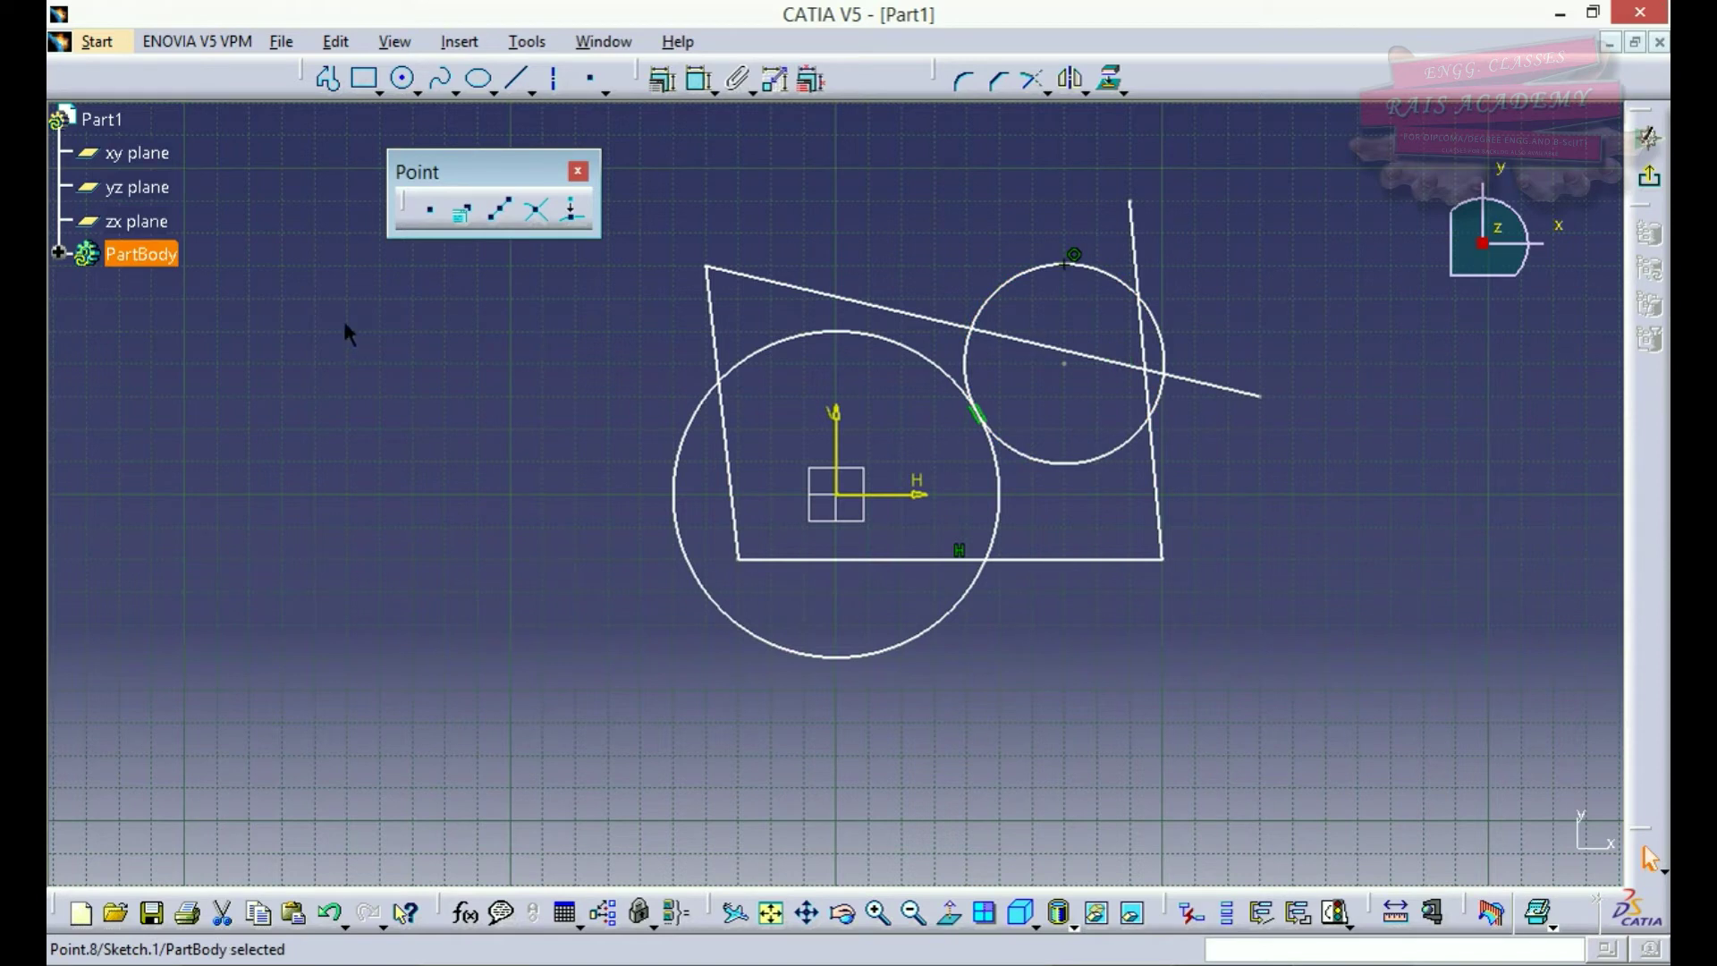
pyautogui.click(431, 211)
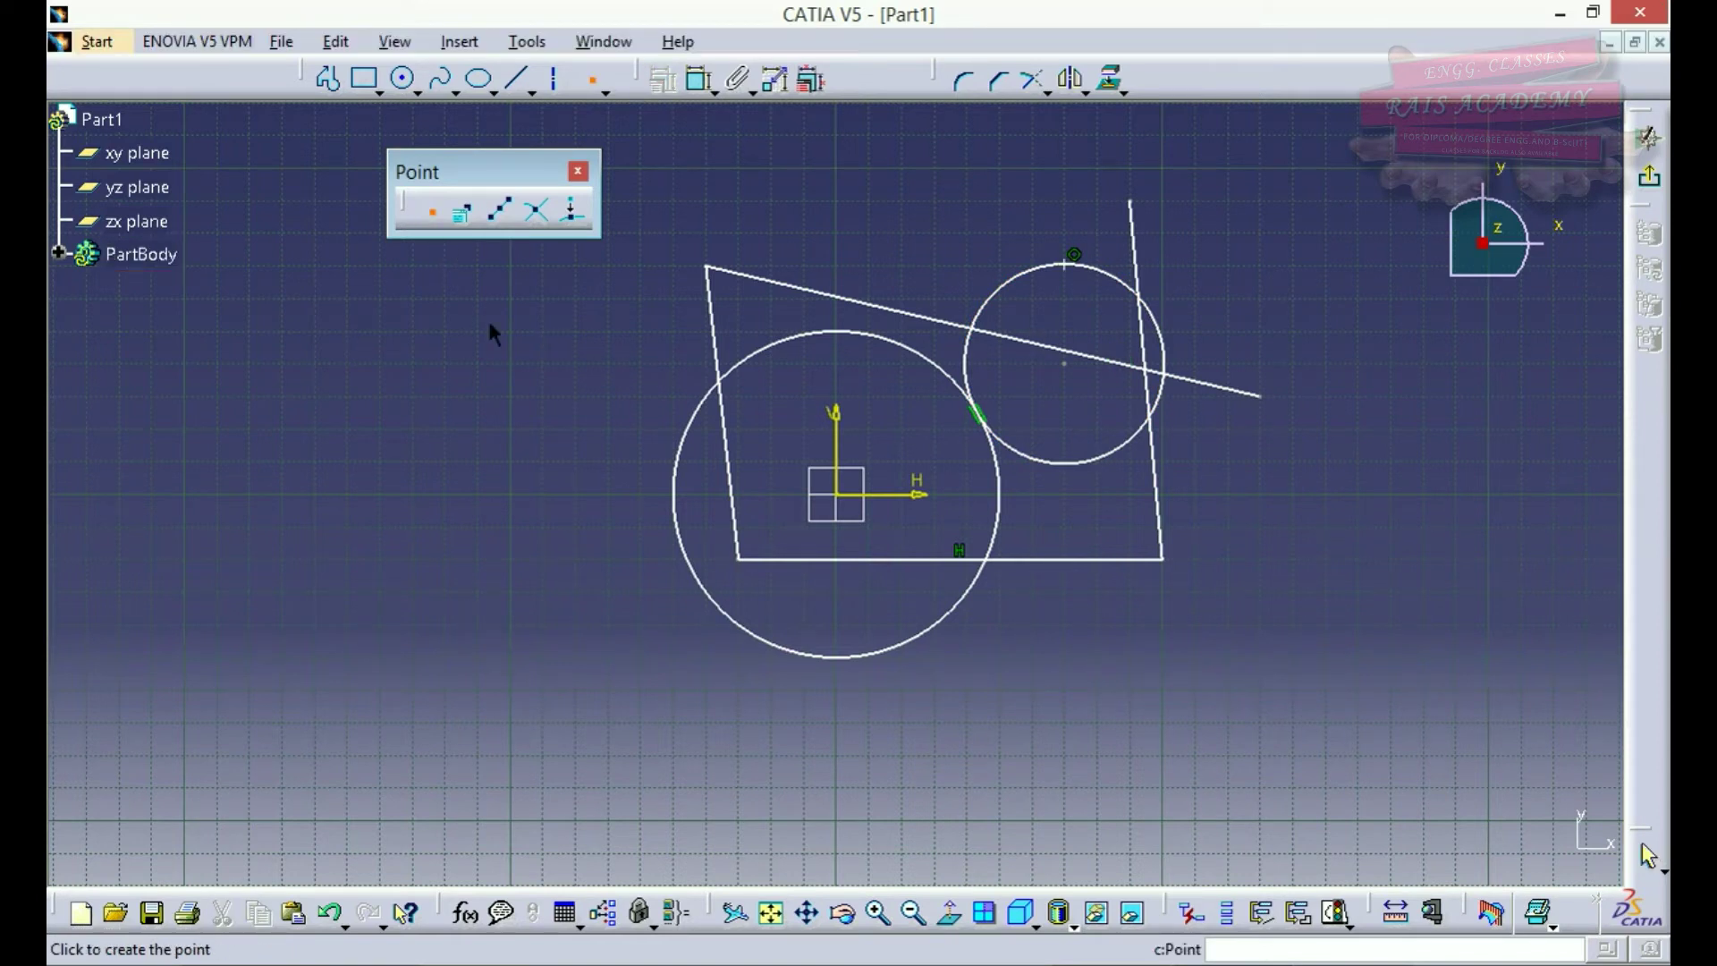
pyautogui.click(739, 561)
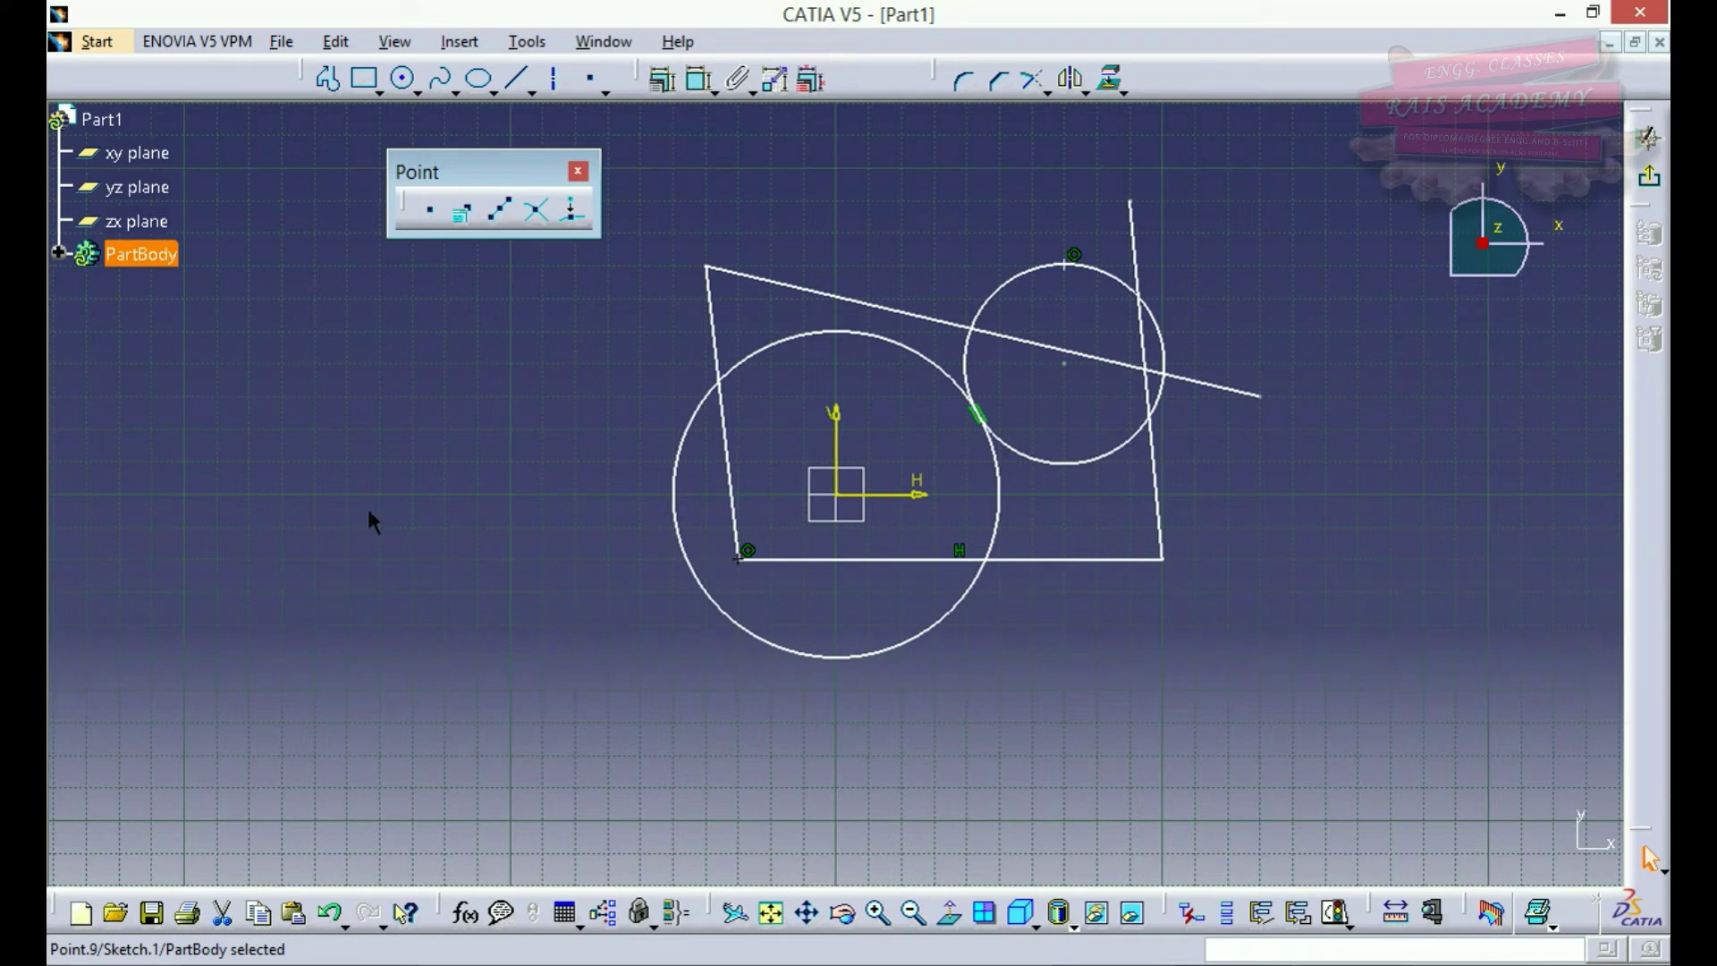
# Create a point 40 mm right and 40 mm up from the corner point using coordinates
pyautogui.click(466, 218)
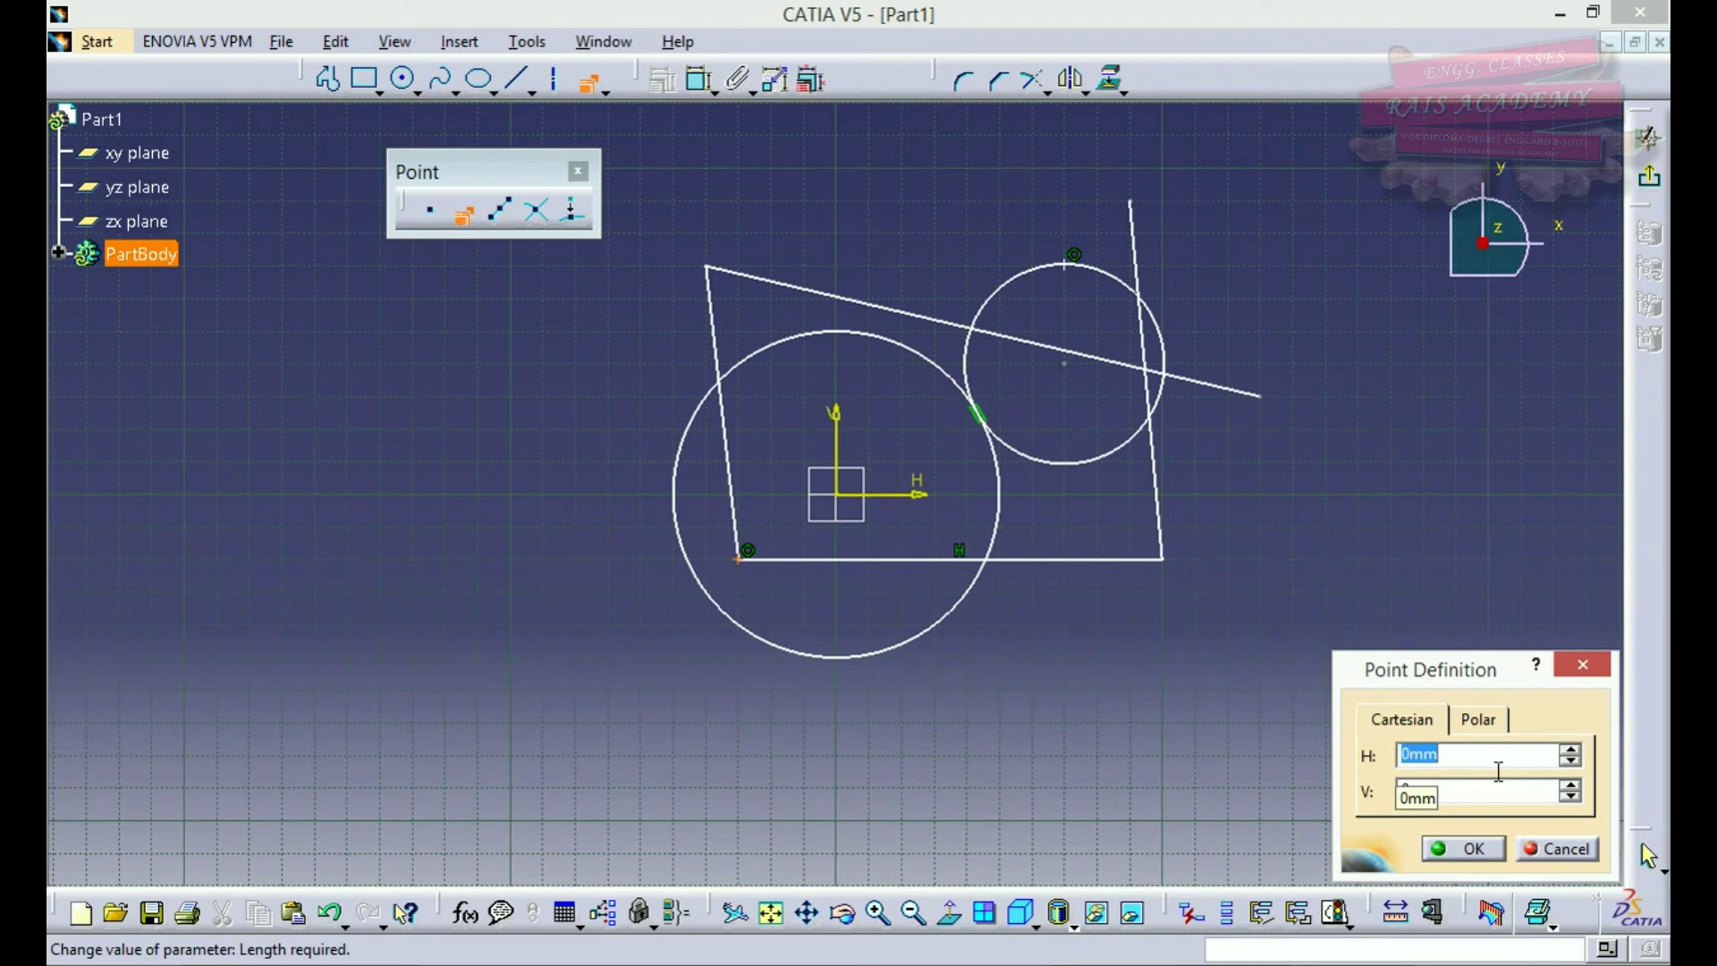
pyautogui.write('40')
pyautogui.press('Tab')
pyautogui.write('40')
pyautogui.press('Return')
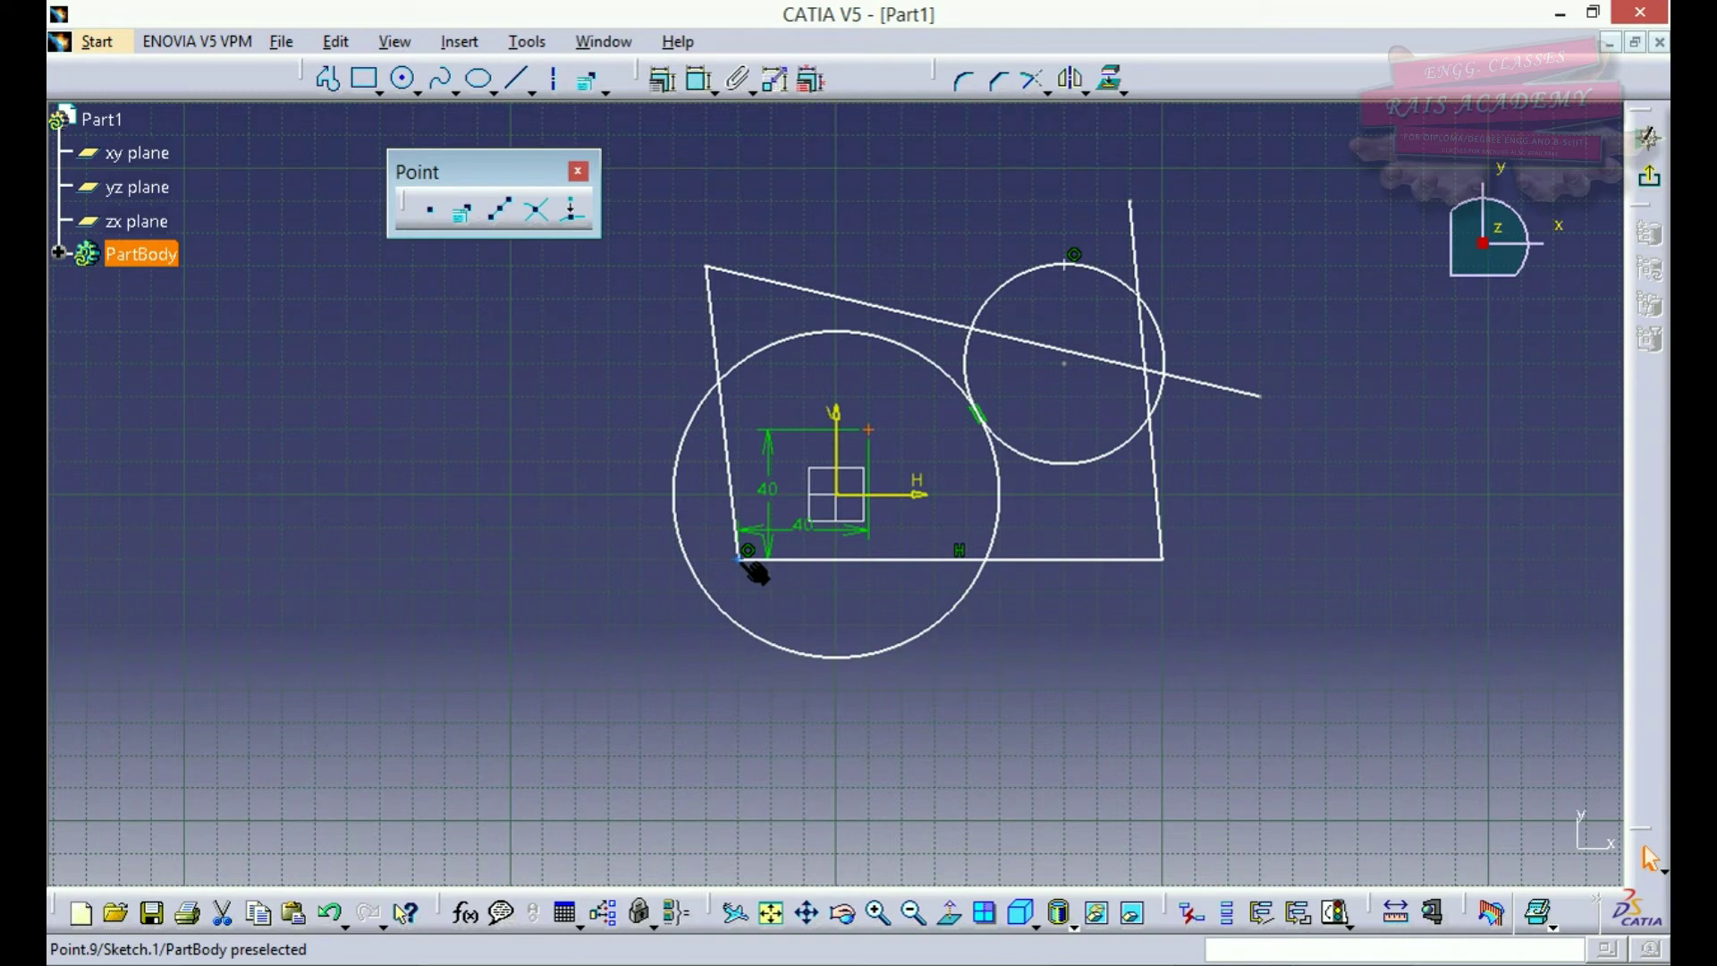
# Add two more coordinate points, each another 40 mm right and 40 mm up
pyautogui.click(464, 217)
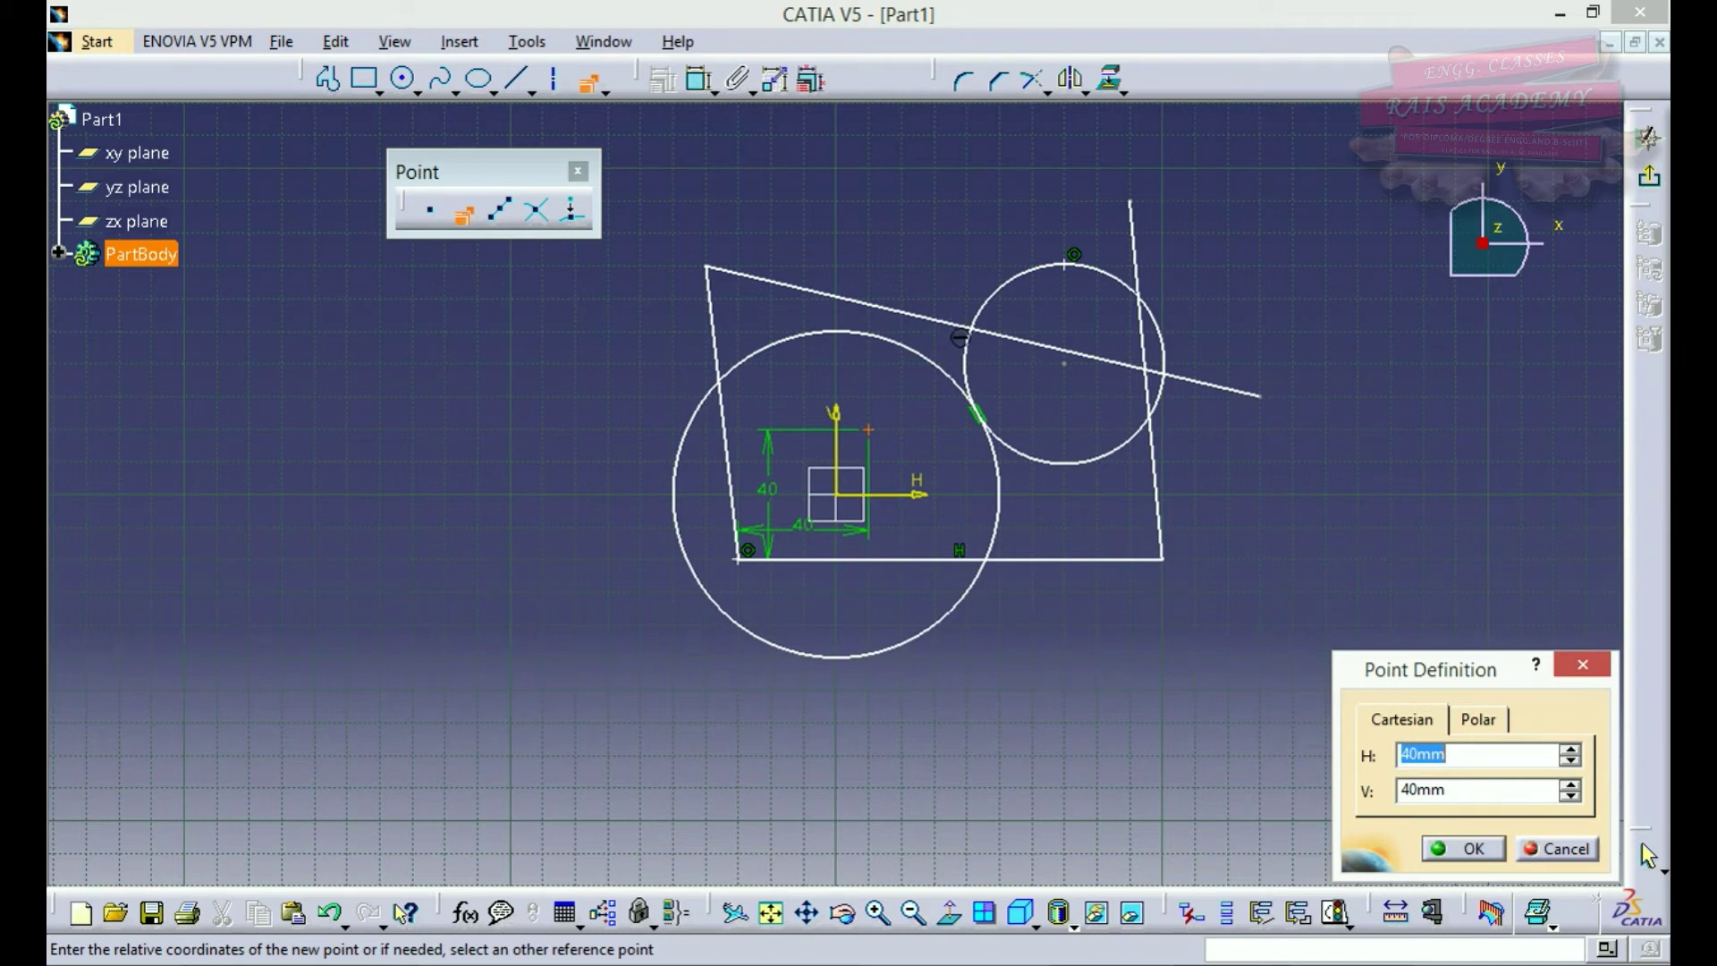
pyautogui.click(1466, 855)
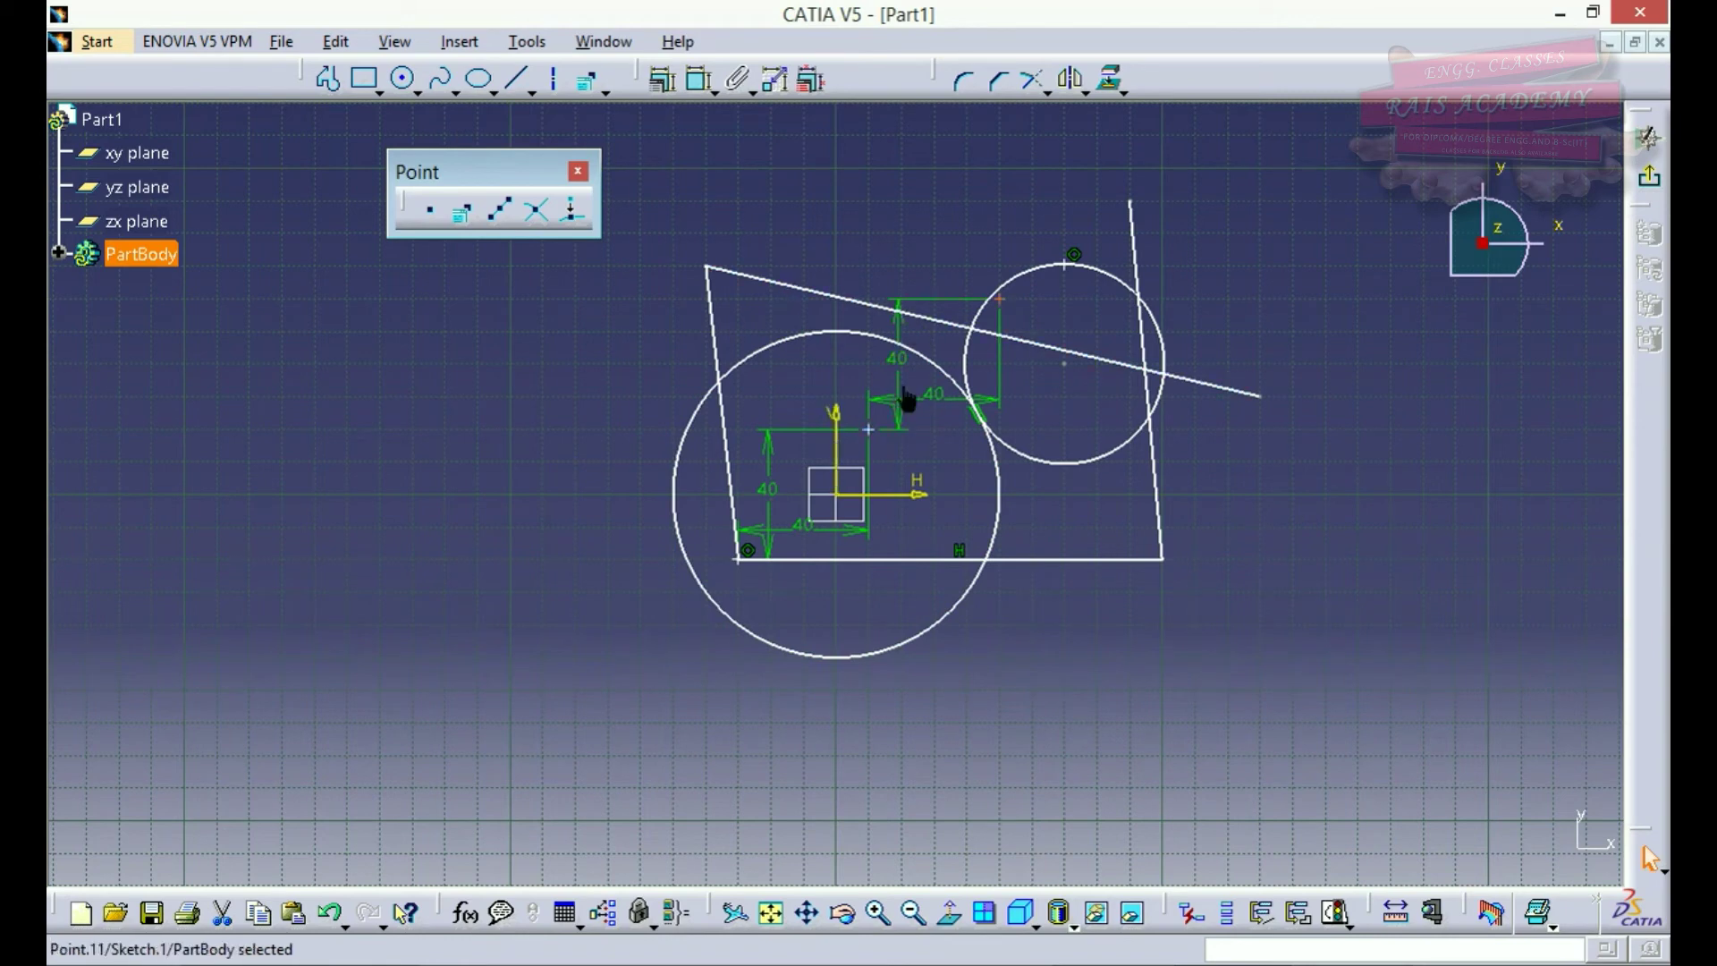
pyautogui.click(870, 432)
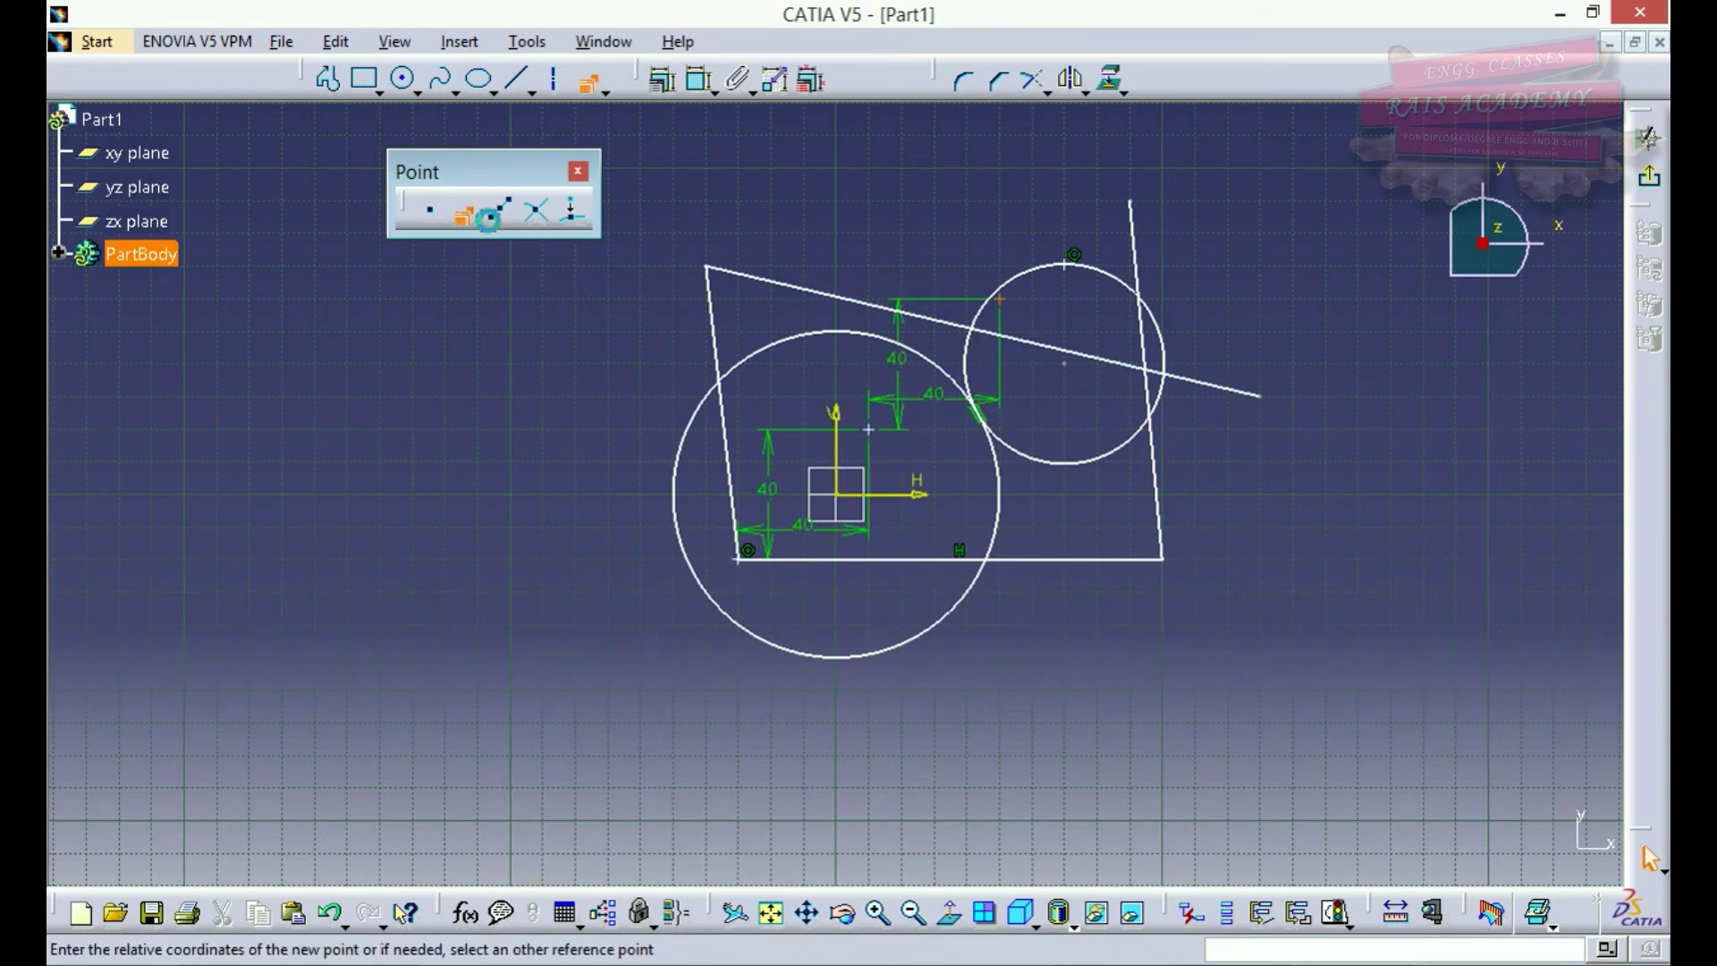
pyautogui.click(462, 212)
pyautogui.click(1464, 848)
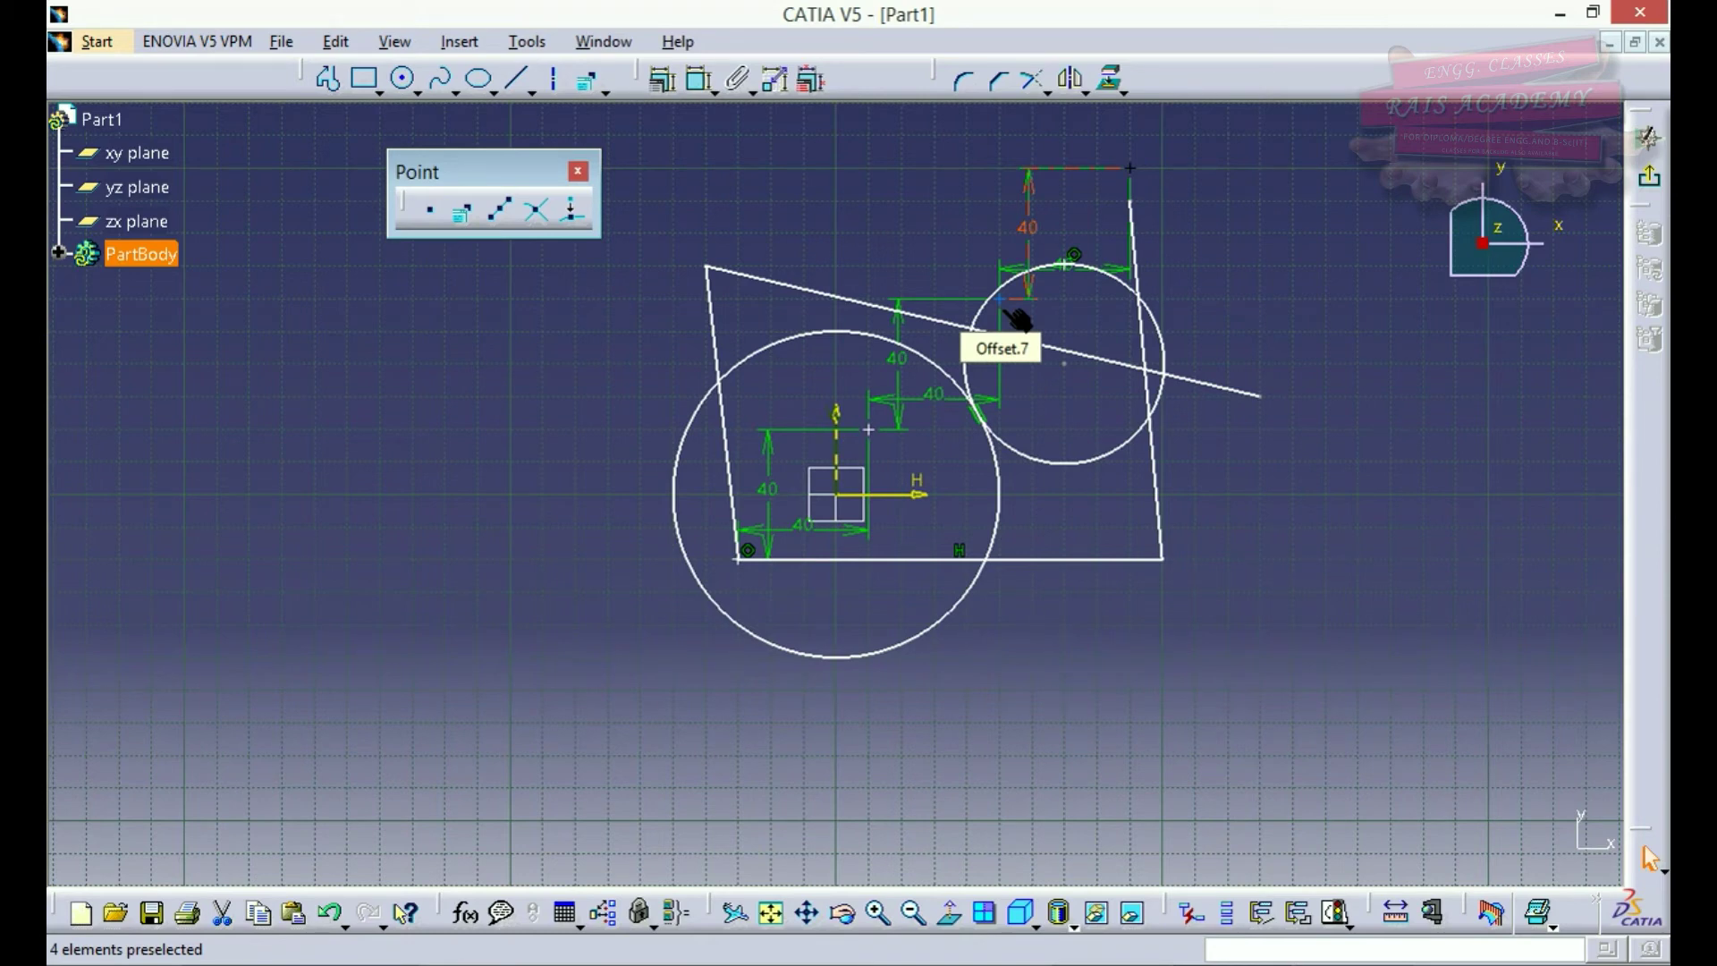
pyautogui.click(1002, 301)
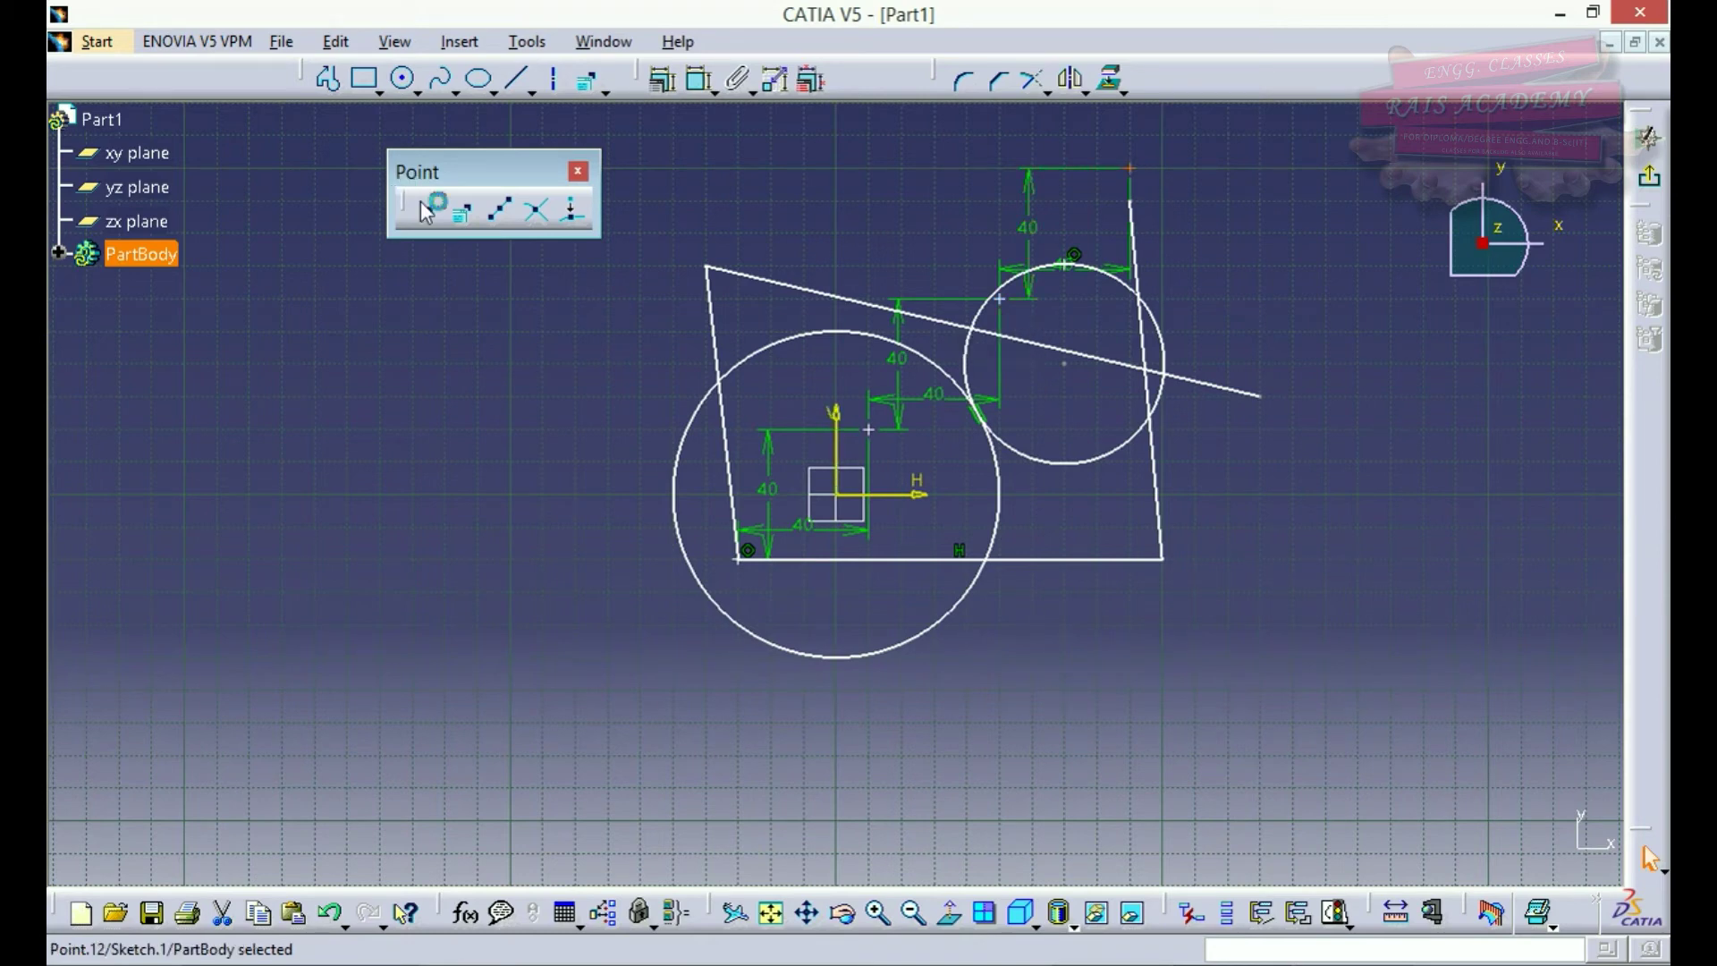
pyautogui.click(506, 223)
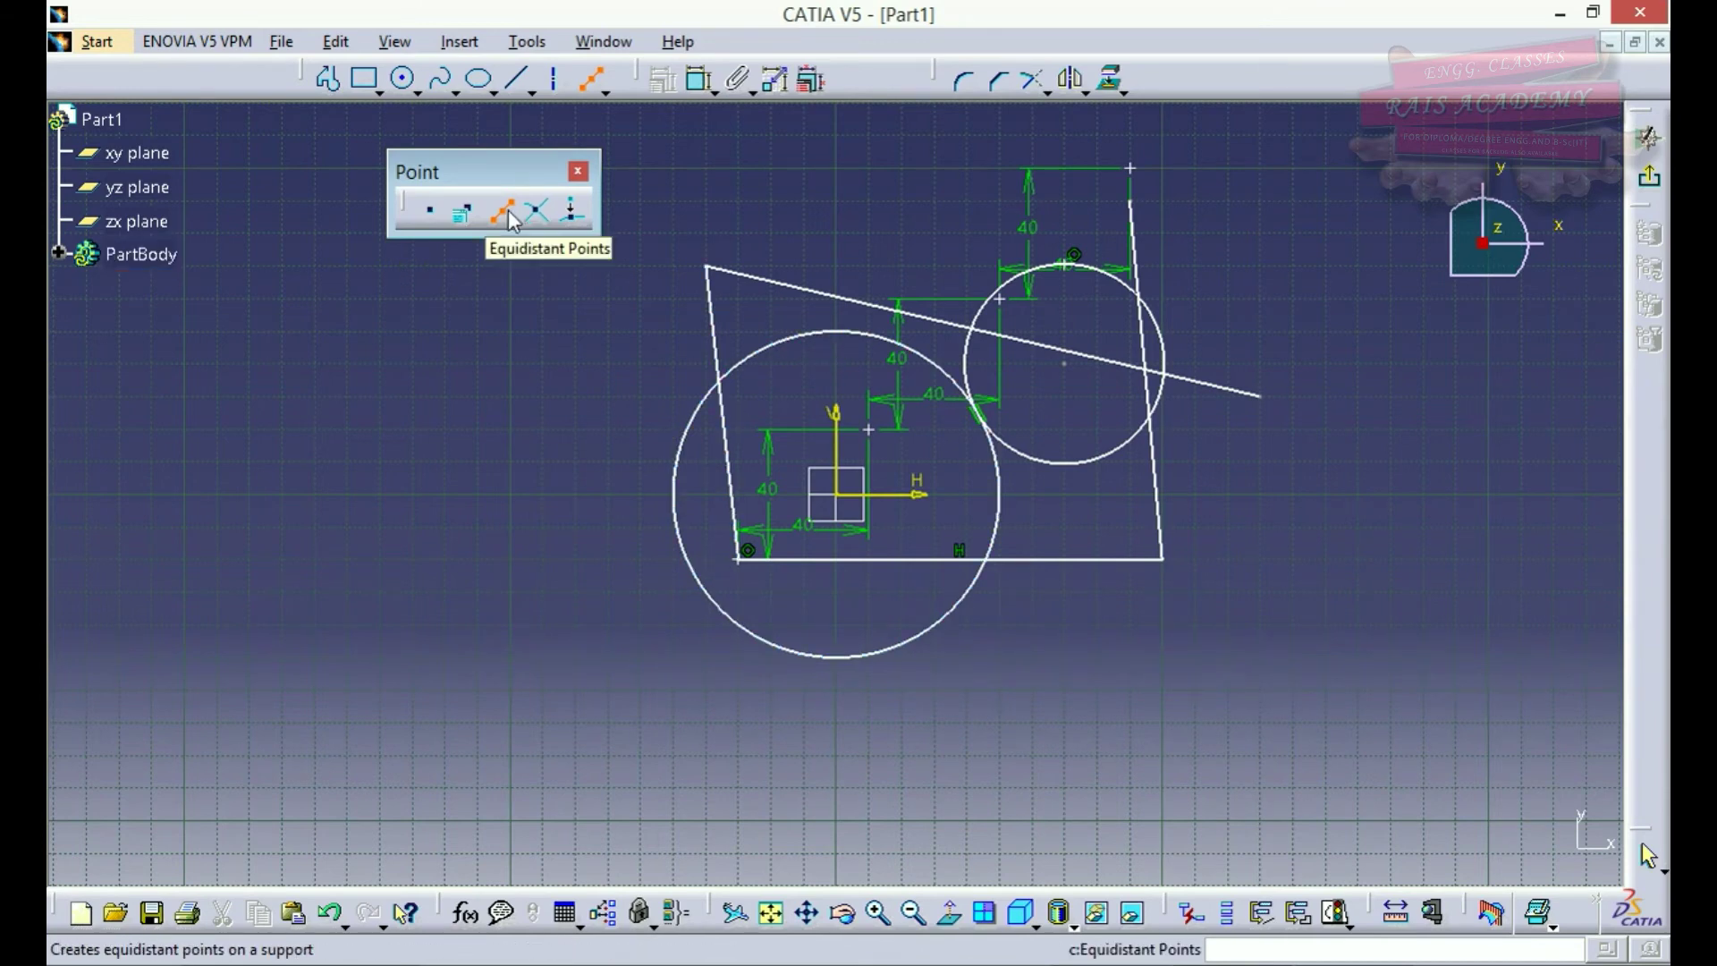
# Place 12 equidistant points on the large circle, spaced 25.882 apart
pyautogui.click(830, 335)
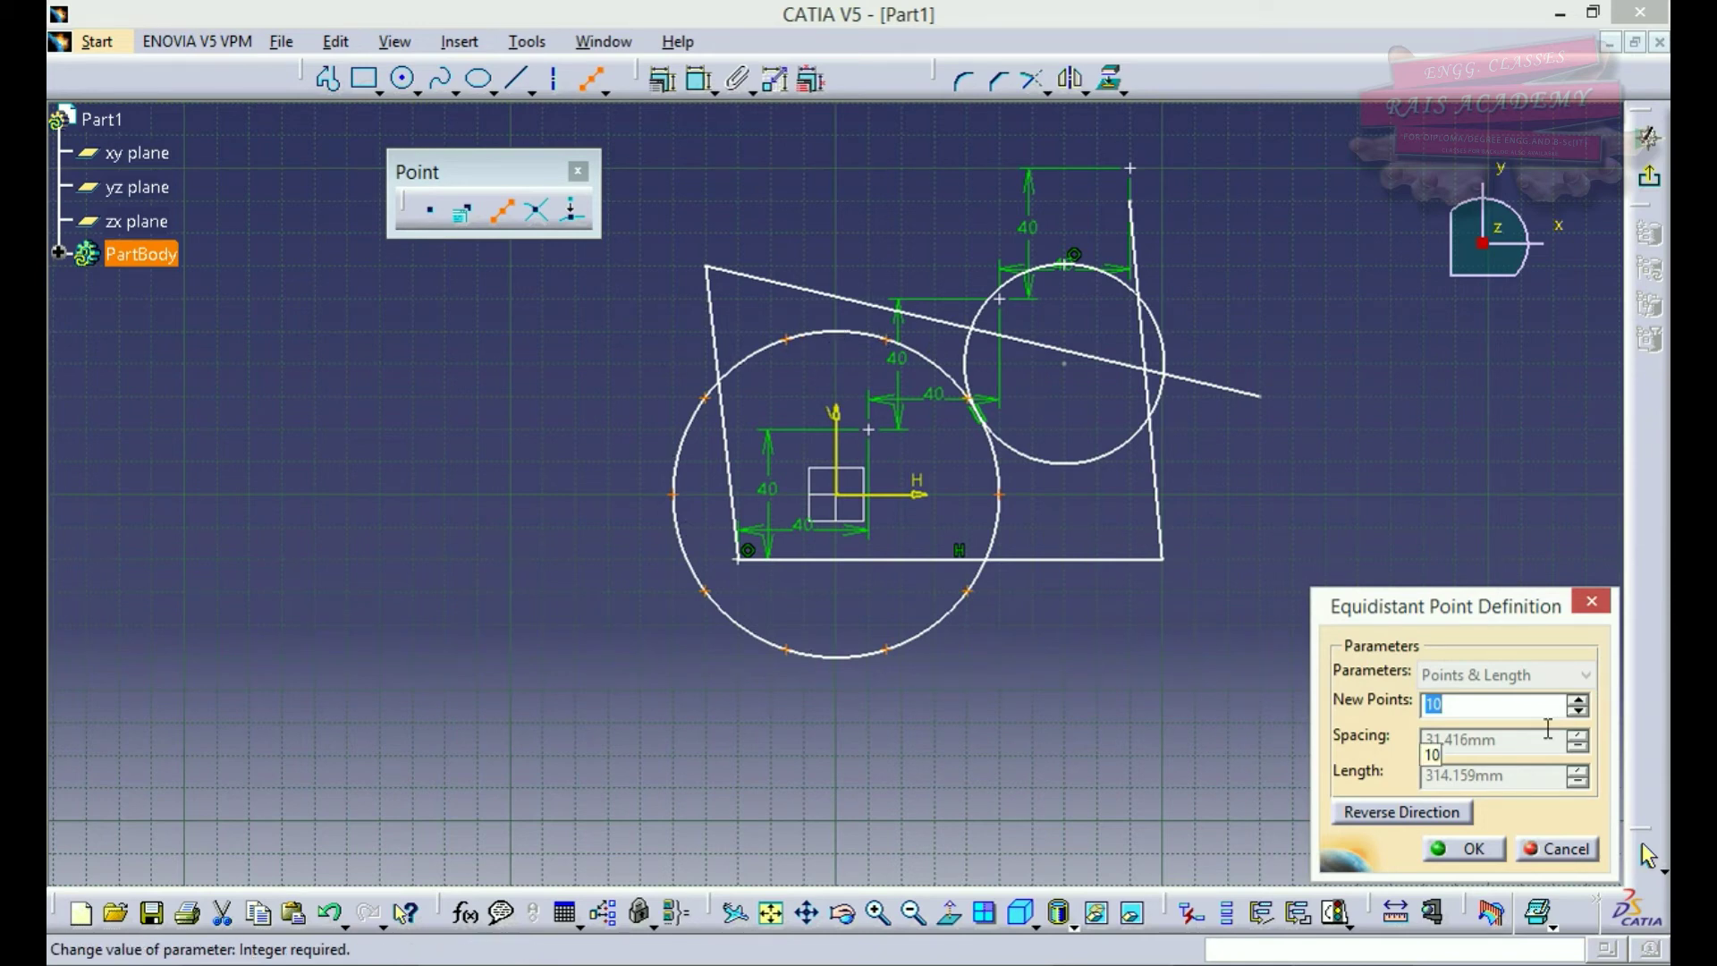
pyautogui.write('12')
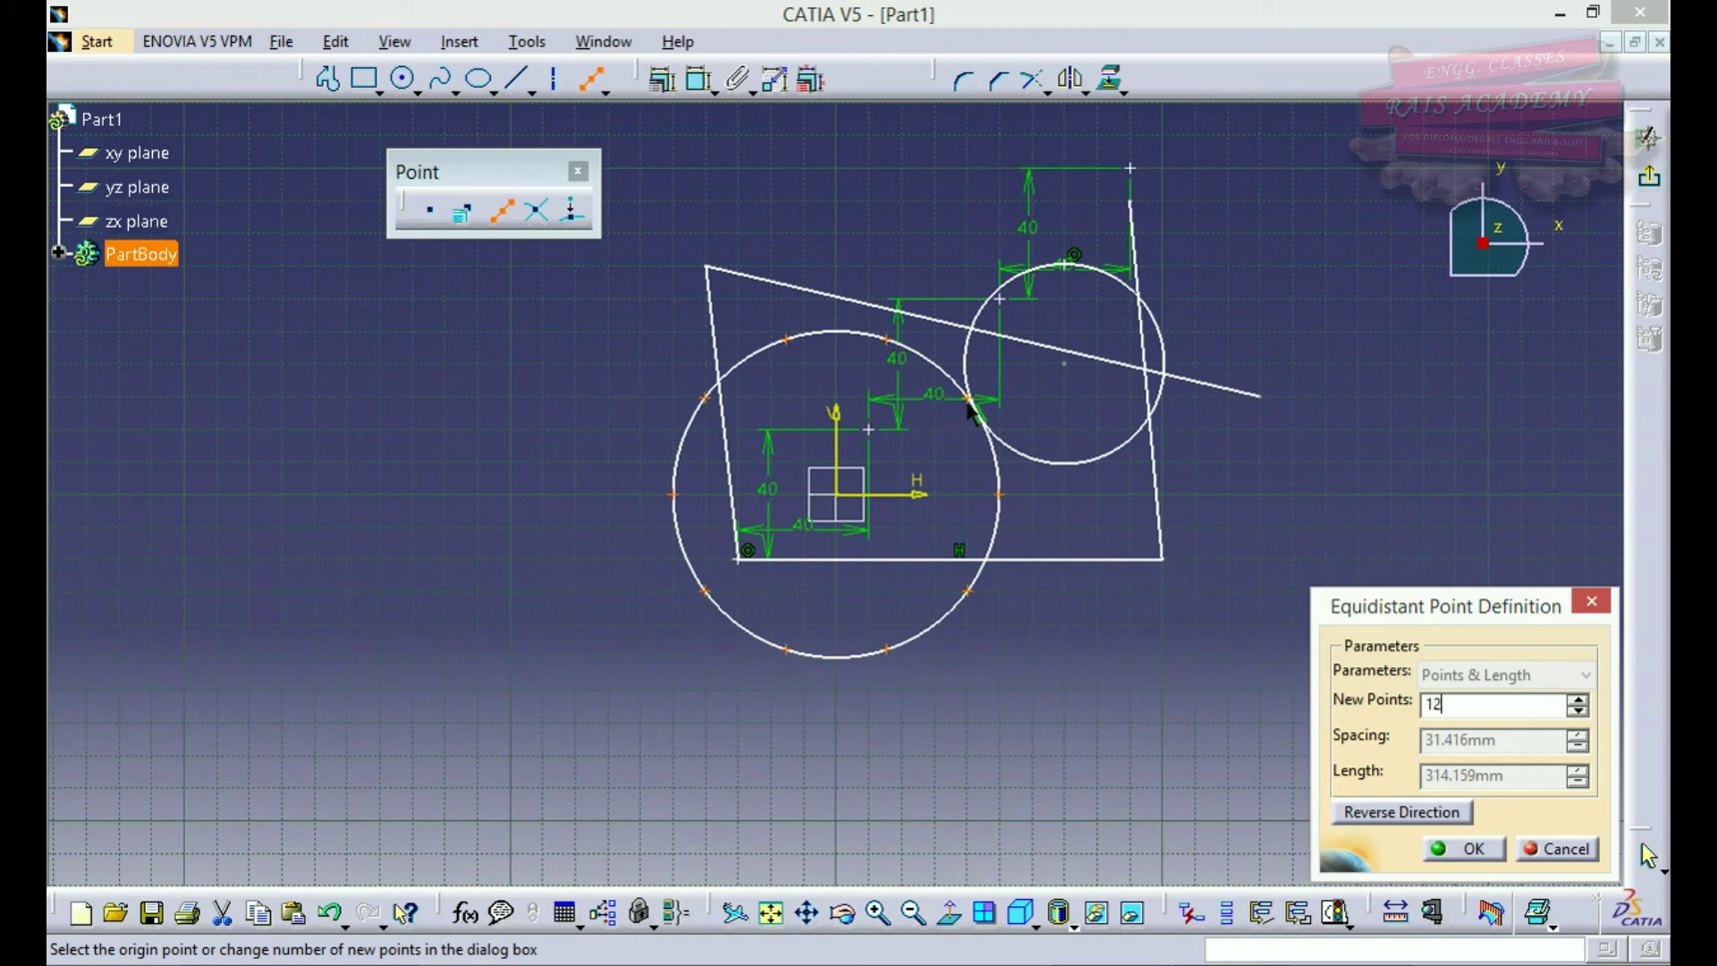
pyautogui.click(1472, 851)
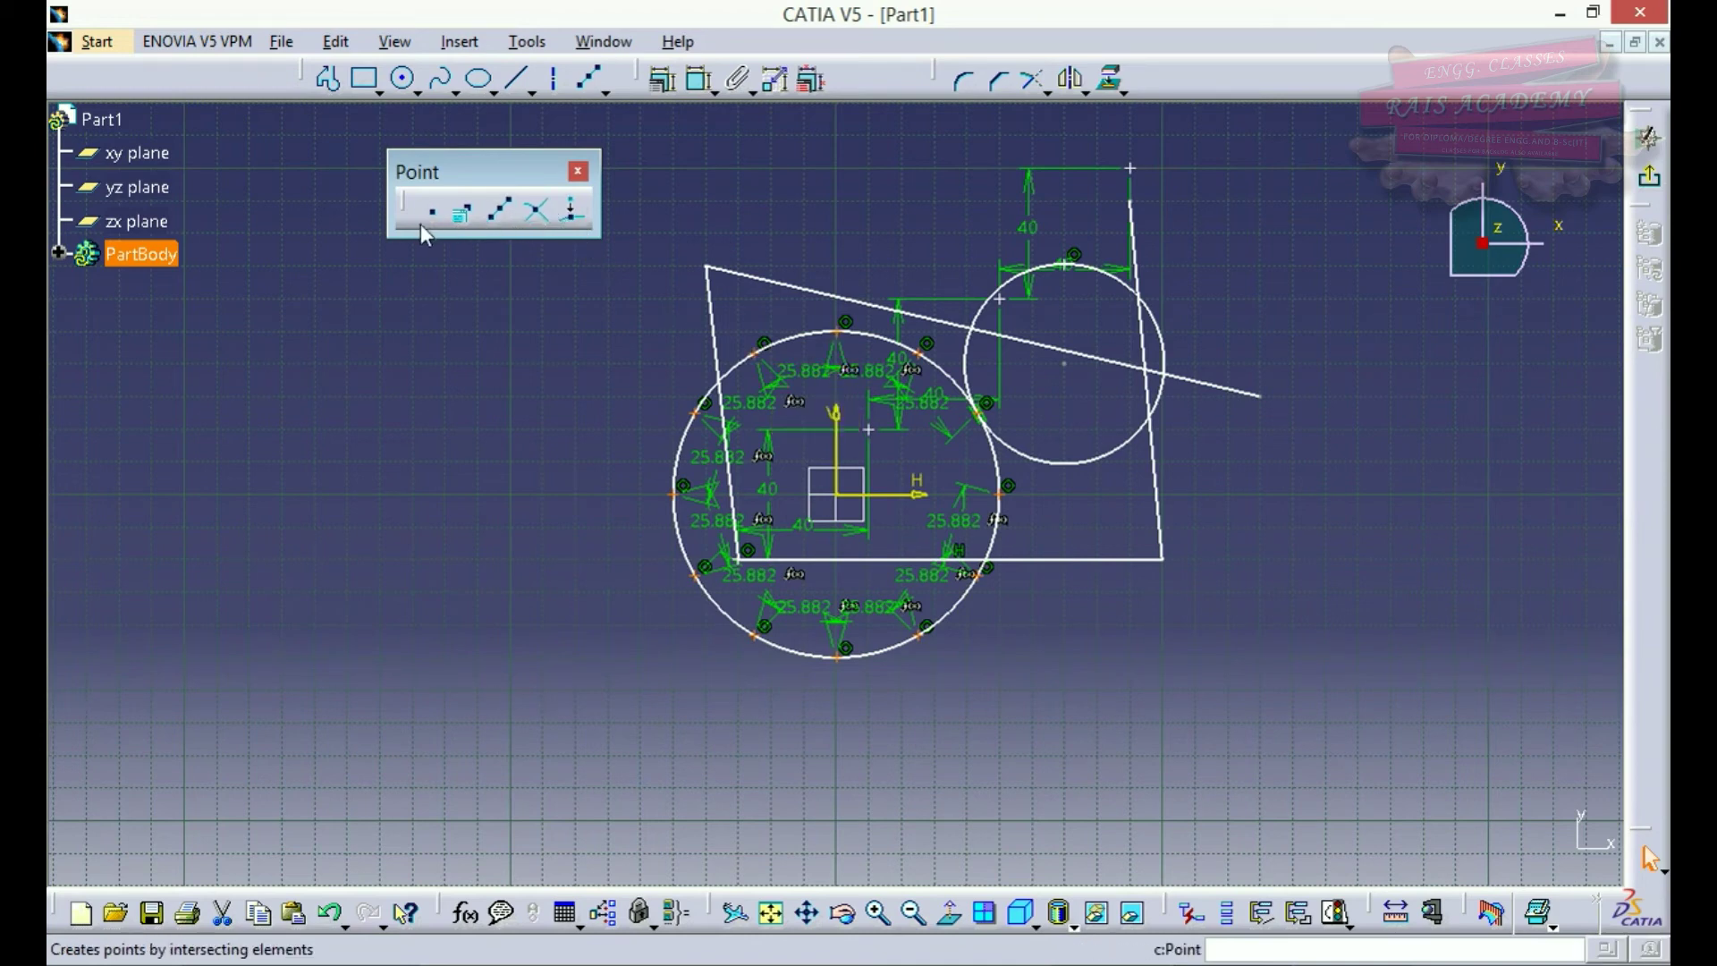
# Add an intersection point where the slanted line crosses the small circle
pyautogui.click(539, 221)
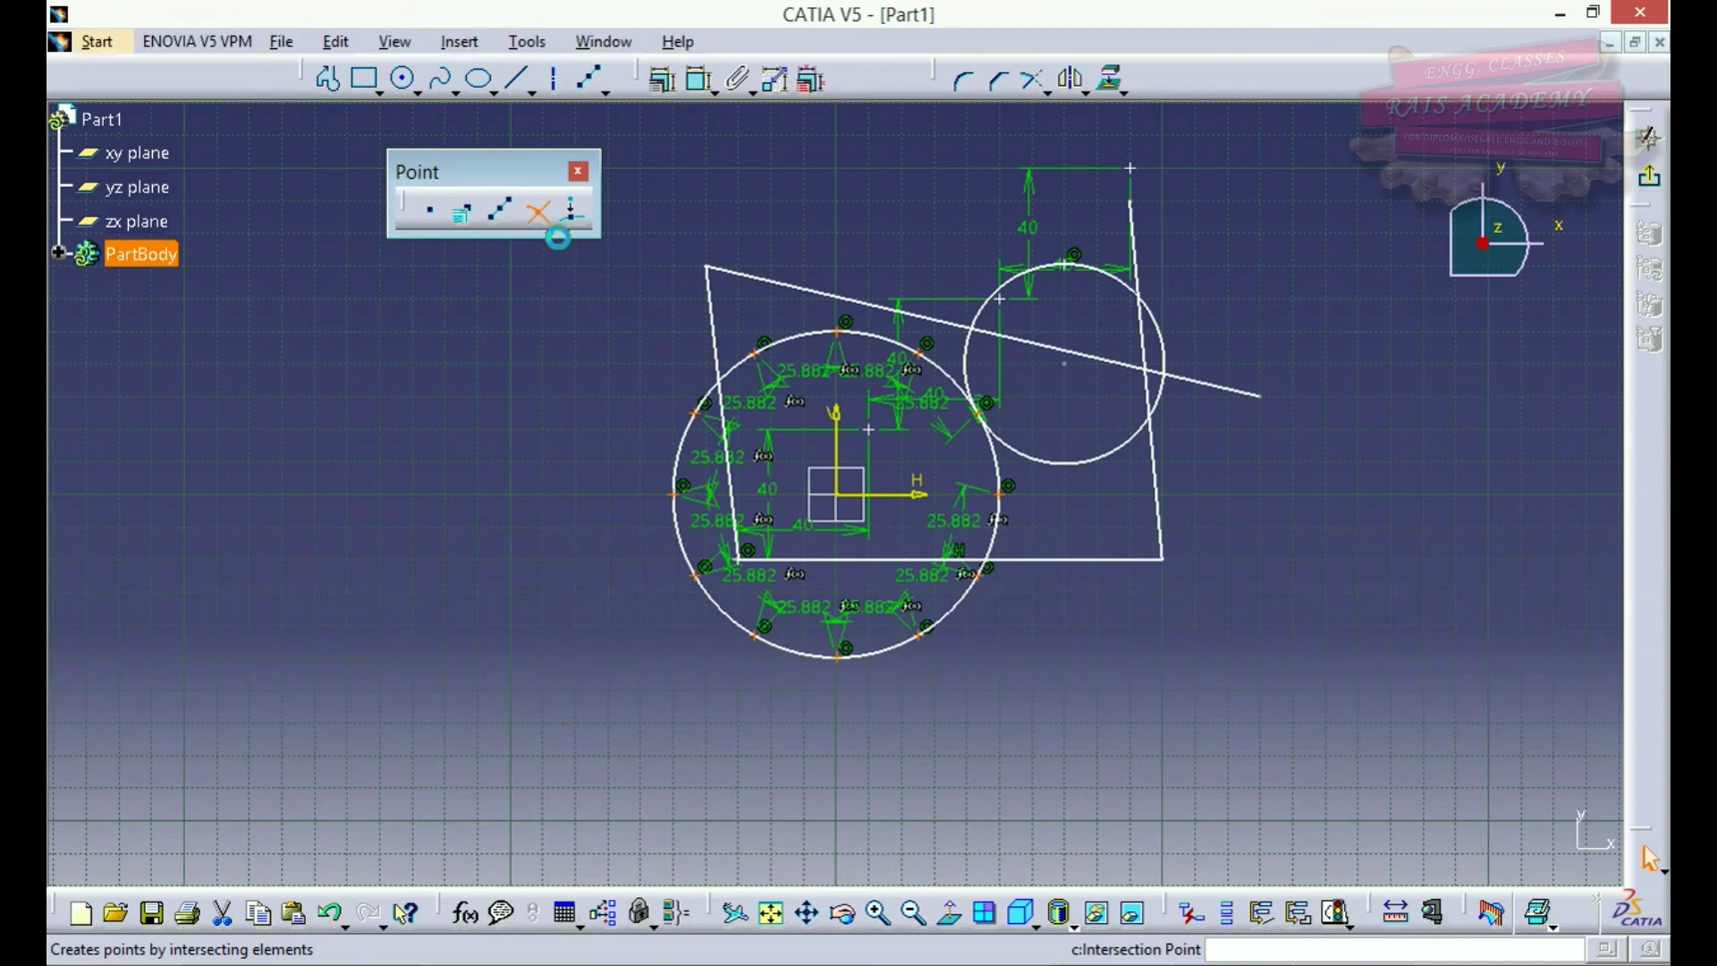
pyautogui.click(974, 329)
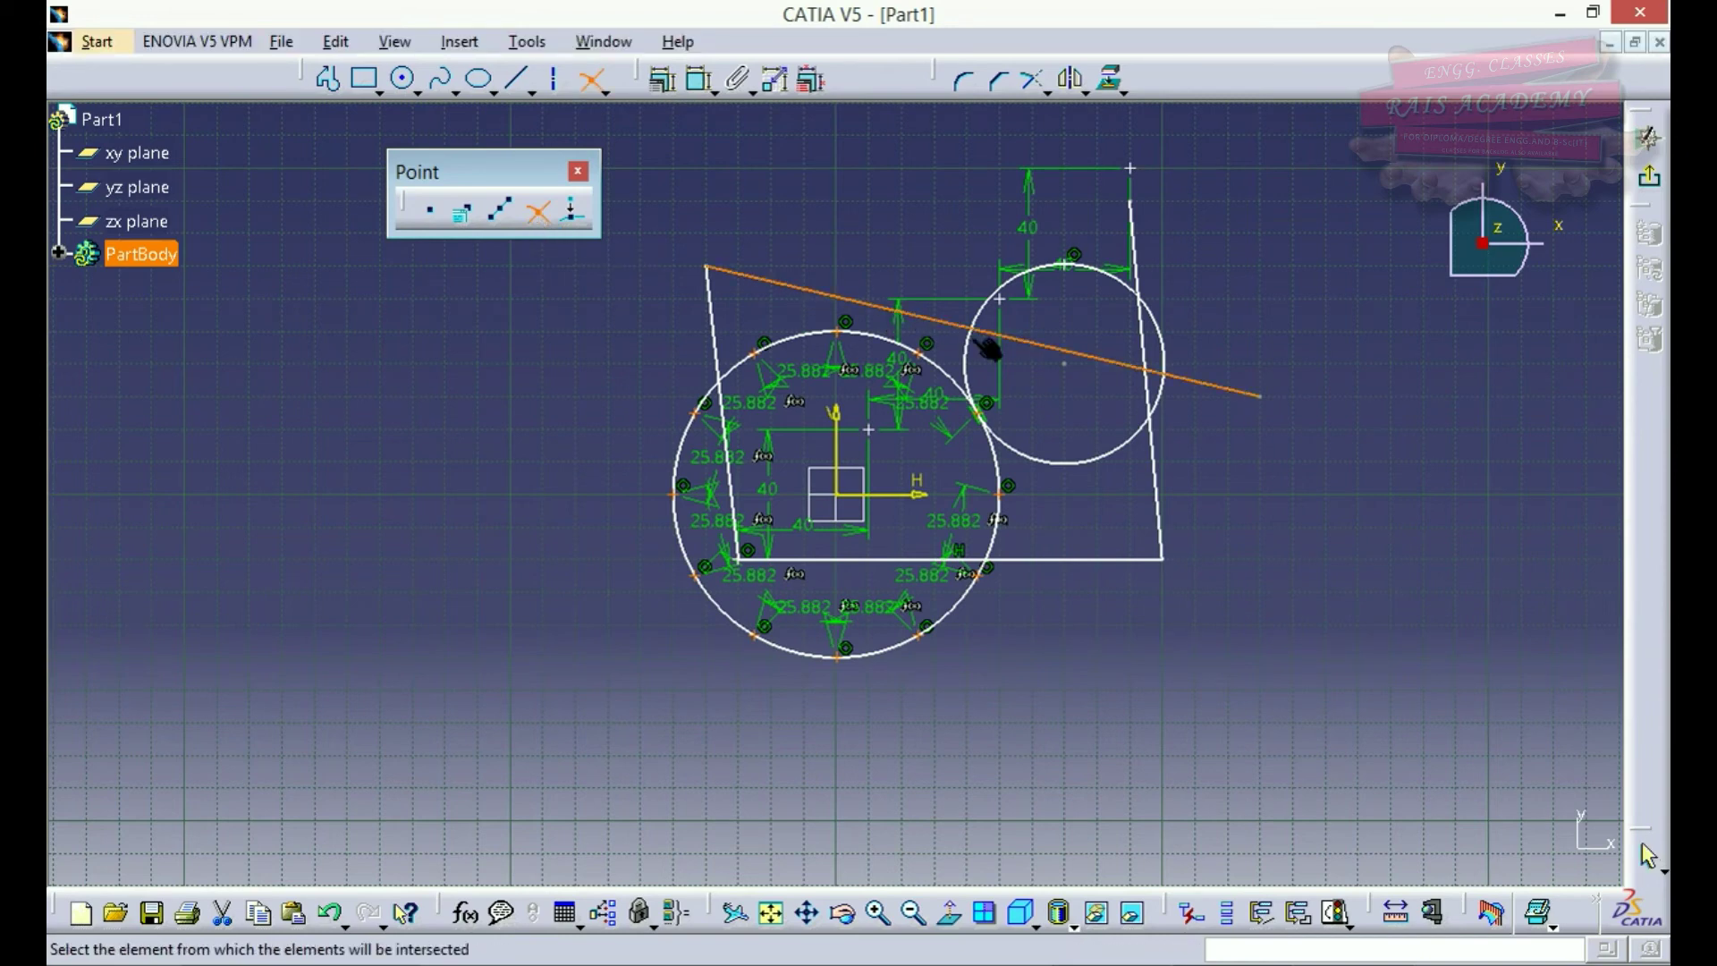
pyautogui.click(981, 349)
pyautogui.moveTo(989, 353)
pyautogui.mouseDown(button='middle')
pyautogui.moveTo(1029, 197)
pyautogui.moveTo(800, 386)
pyautogui.mouseUp(button='middle')
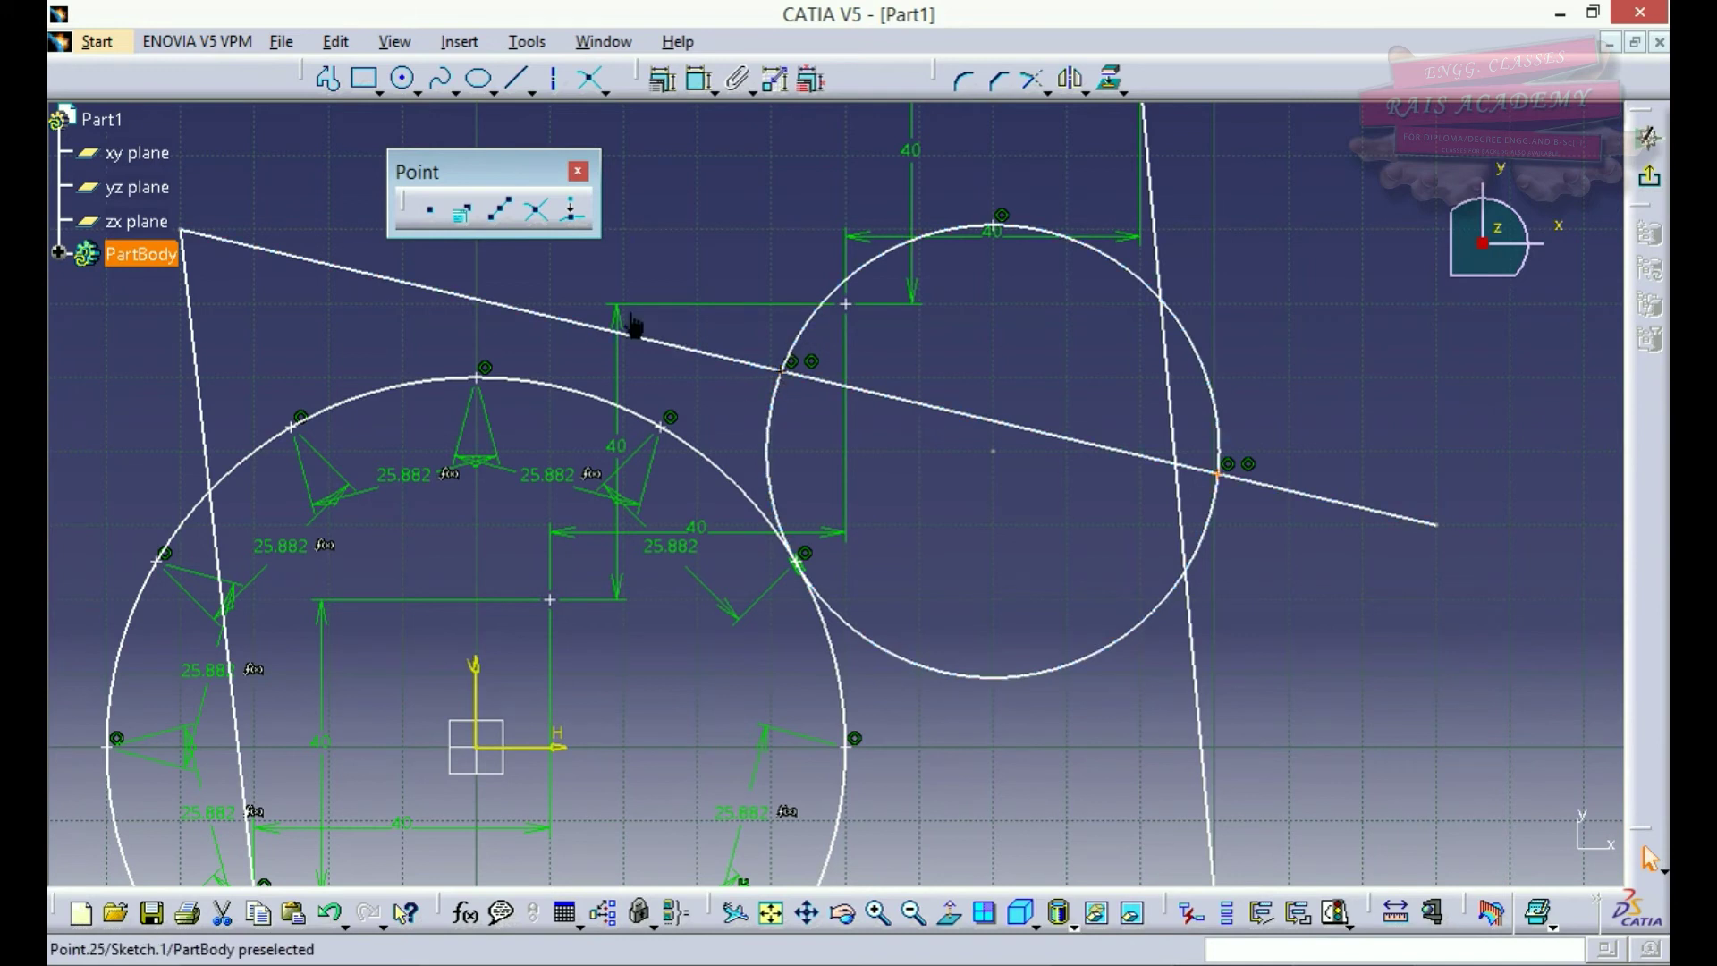
# Add intersection points where the near-vertical right line crosses the small circle
pyautogui.click(538, 215)
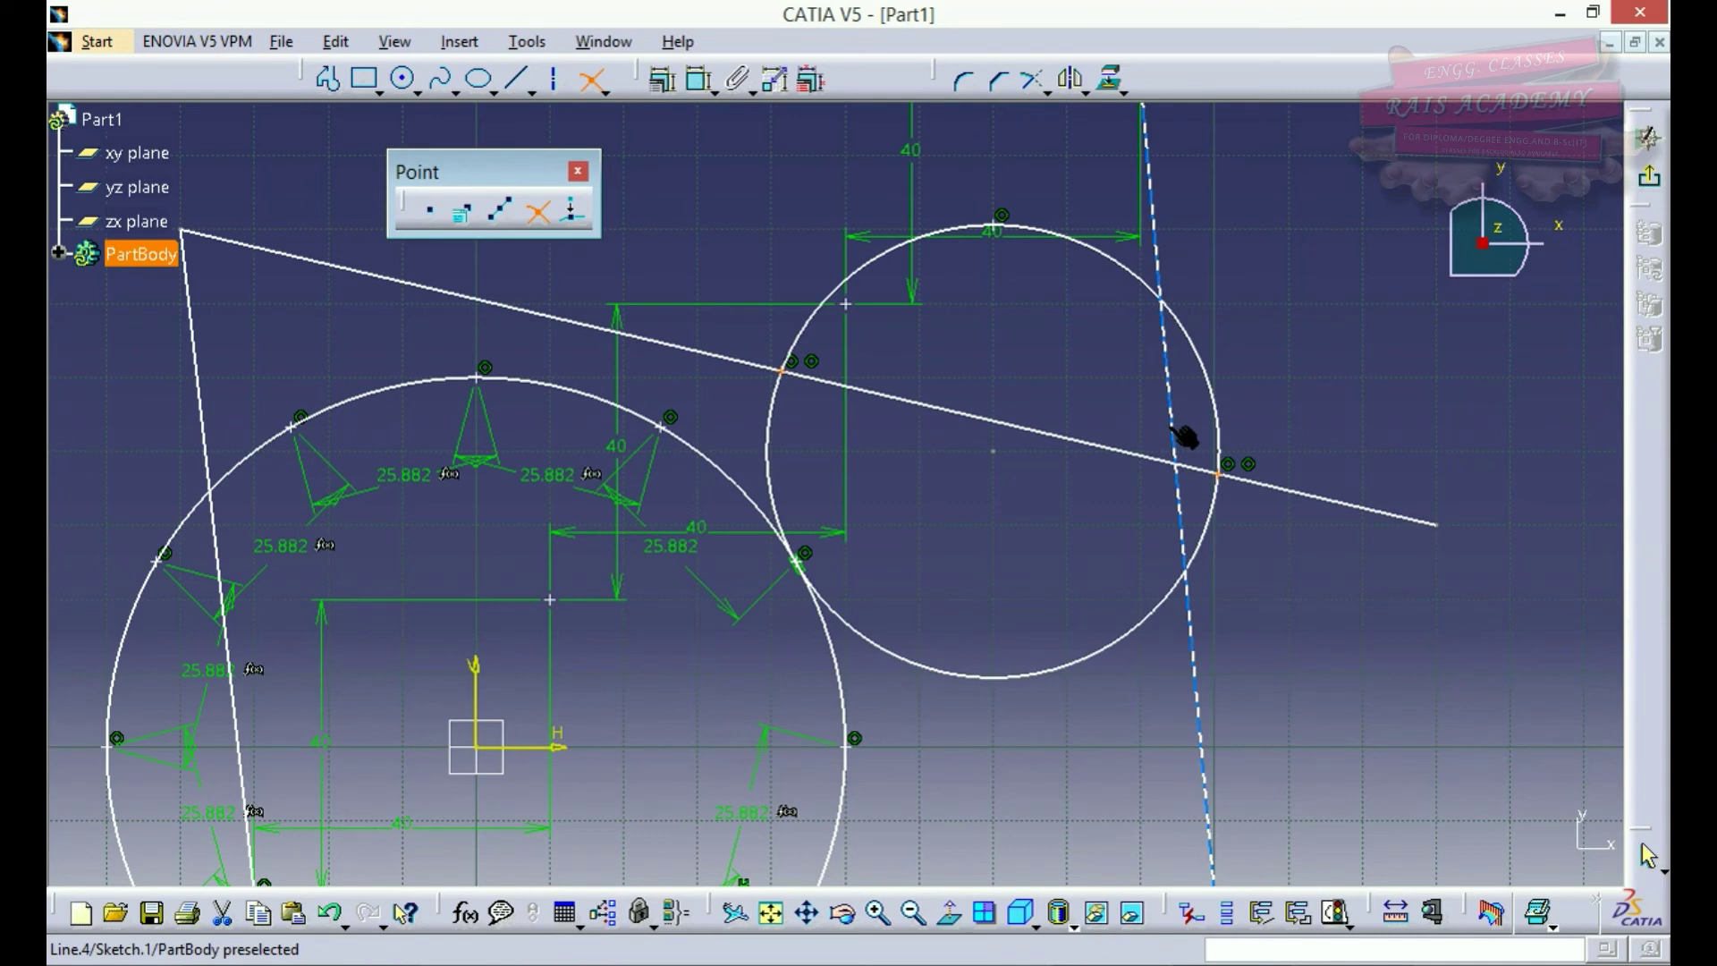
pyautogui.click(1166, 305)
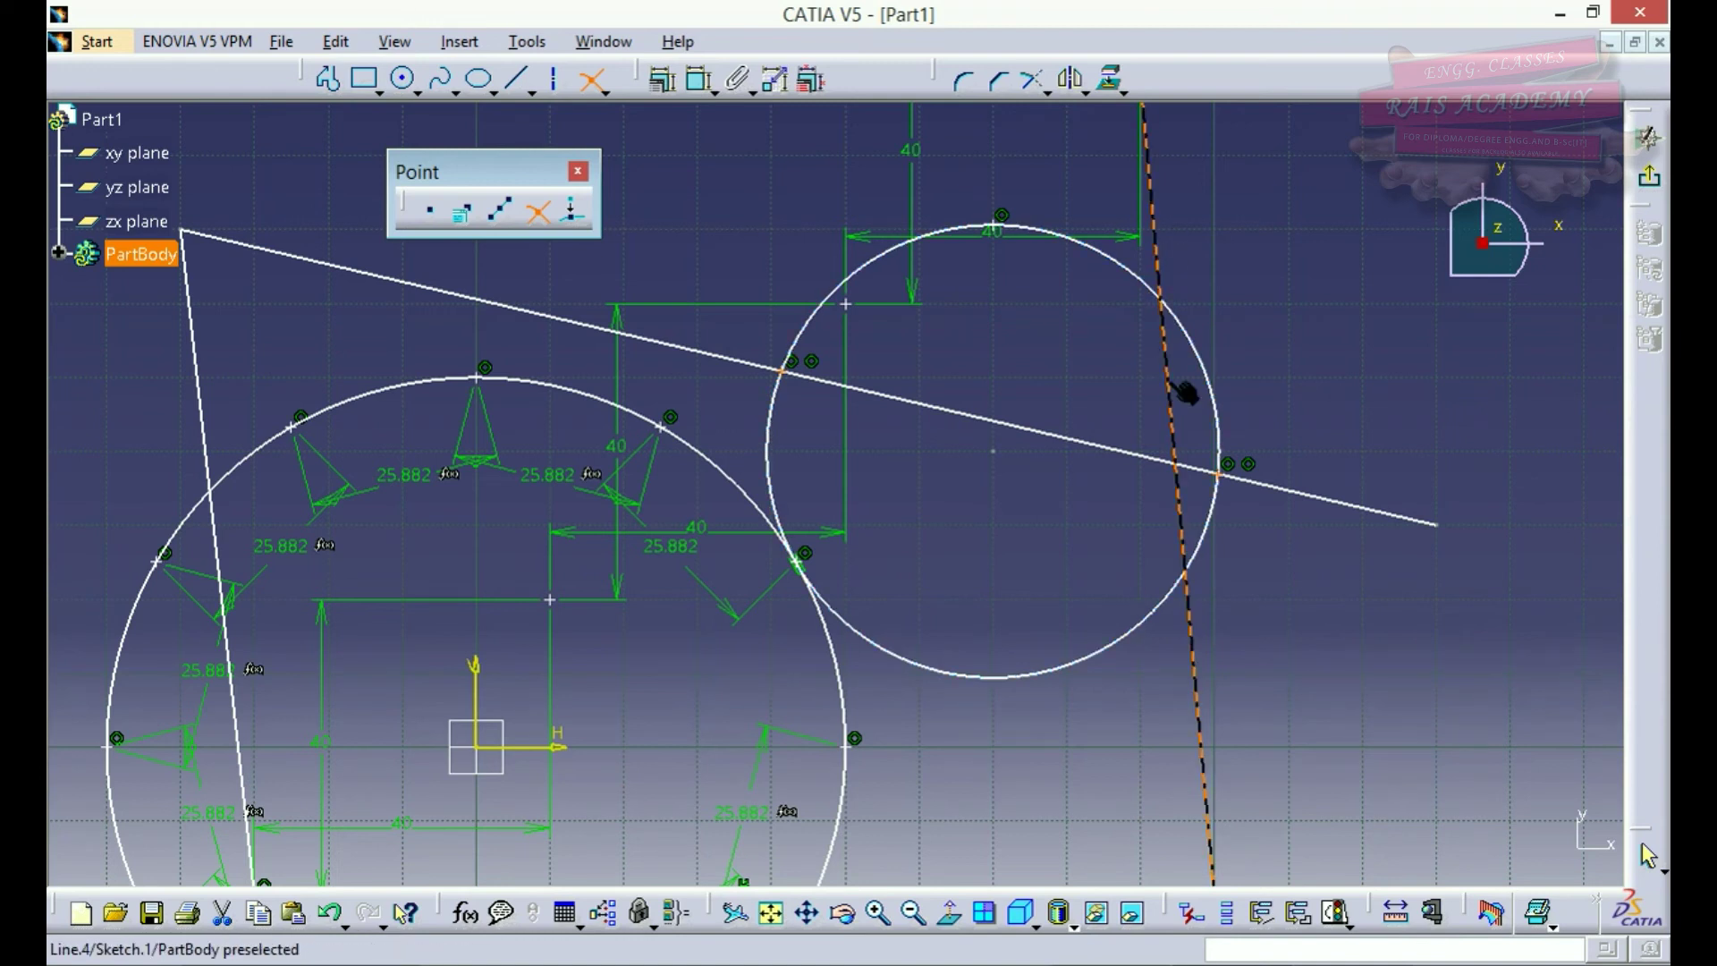
pyautogui.click(1145, 291)
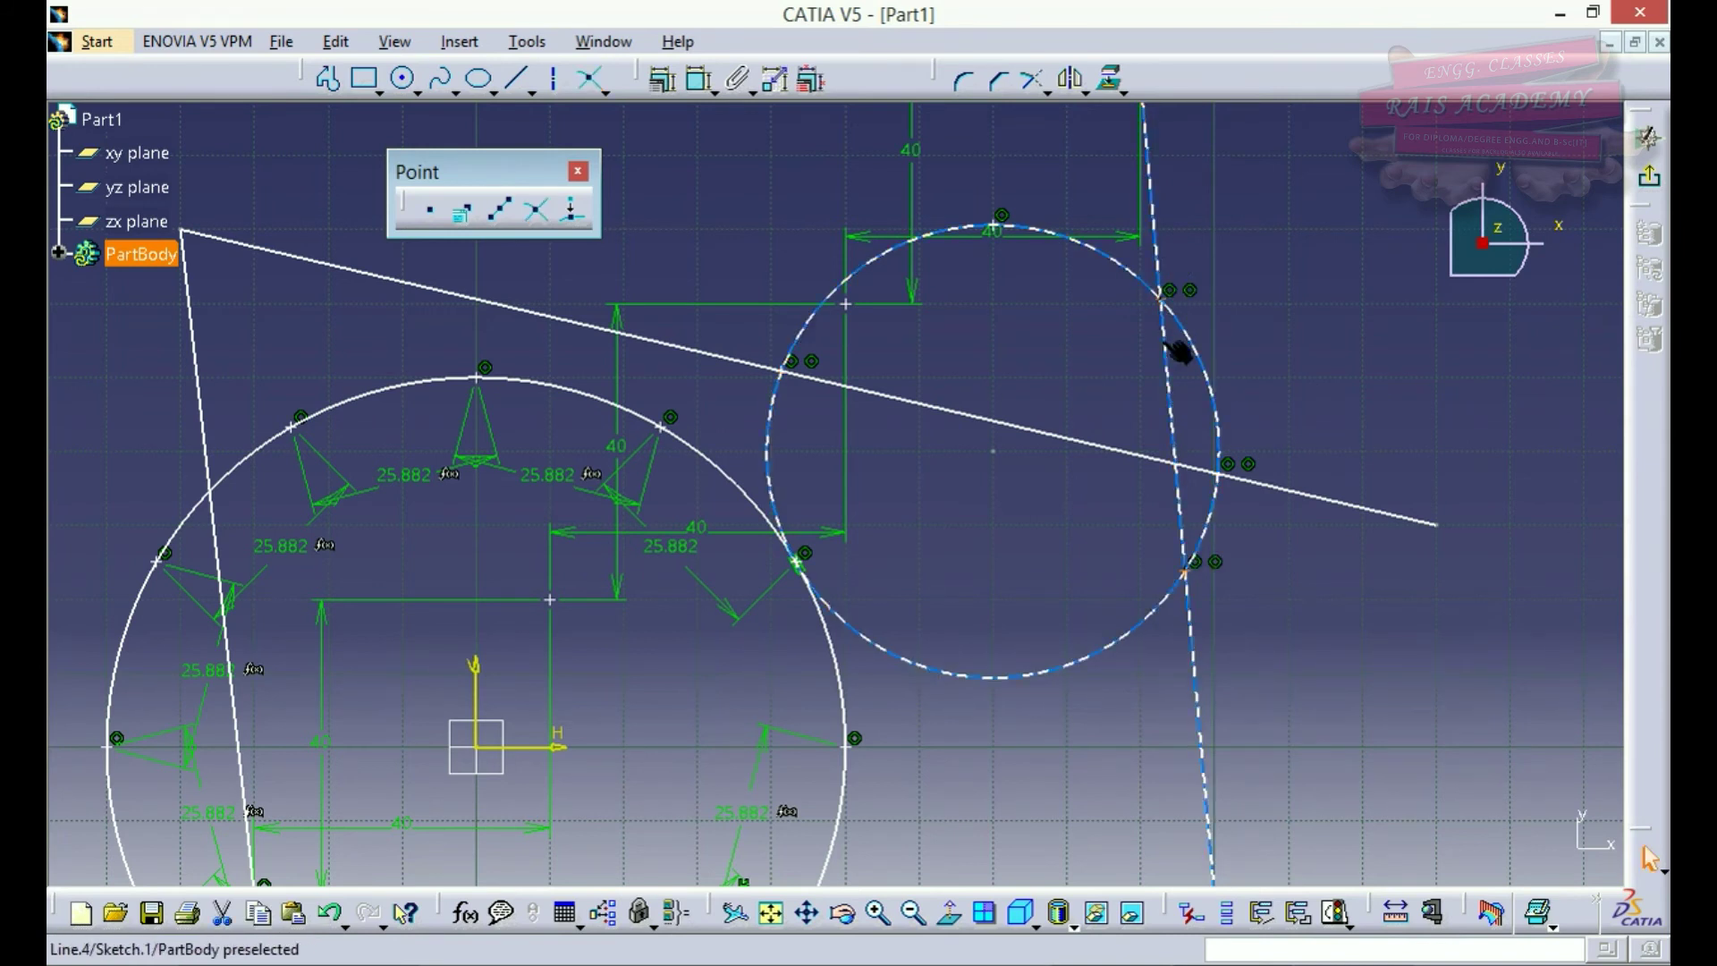
pyautogui.click(1149, 308)
pyautogui.keyDown('ctrl'); pyautogui.click(1206, 450); pyautogui.keyUp('ctrl')
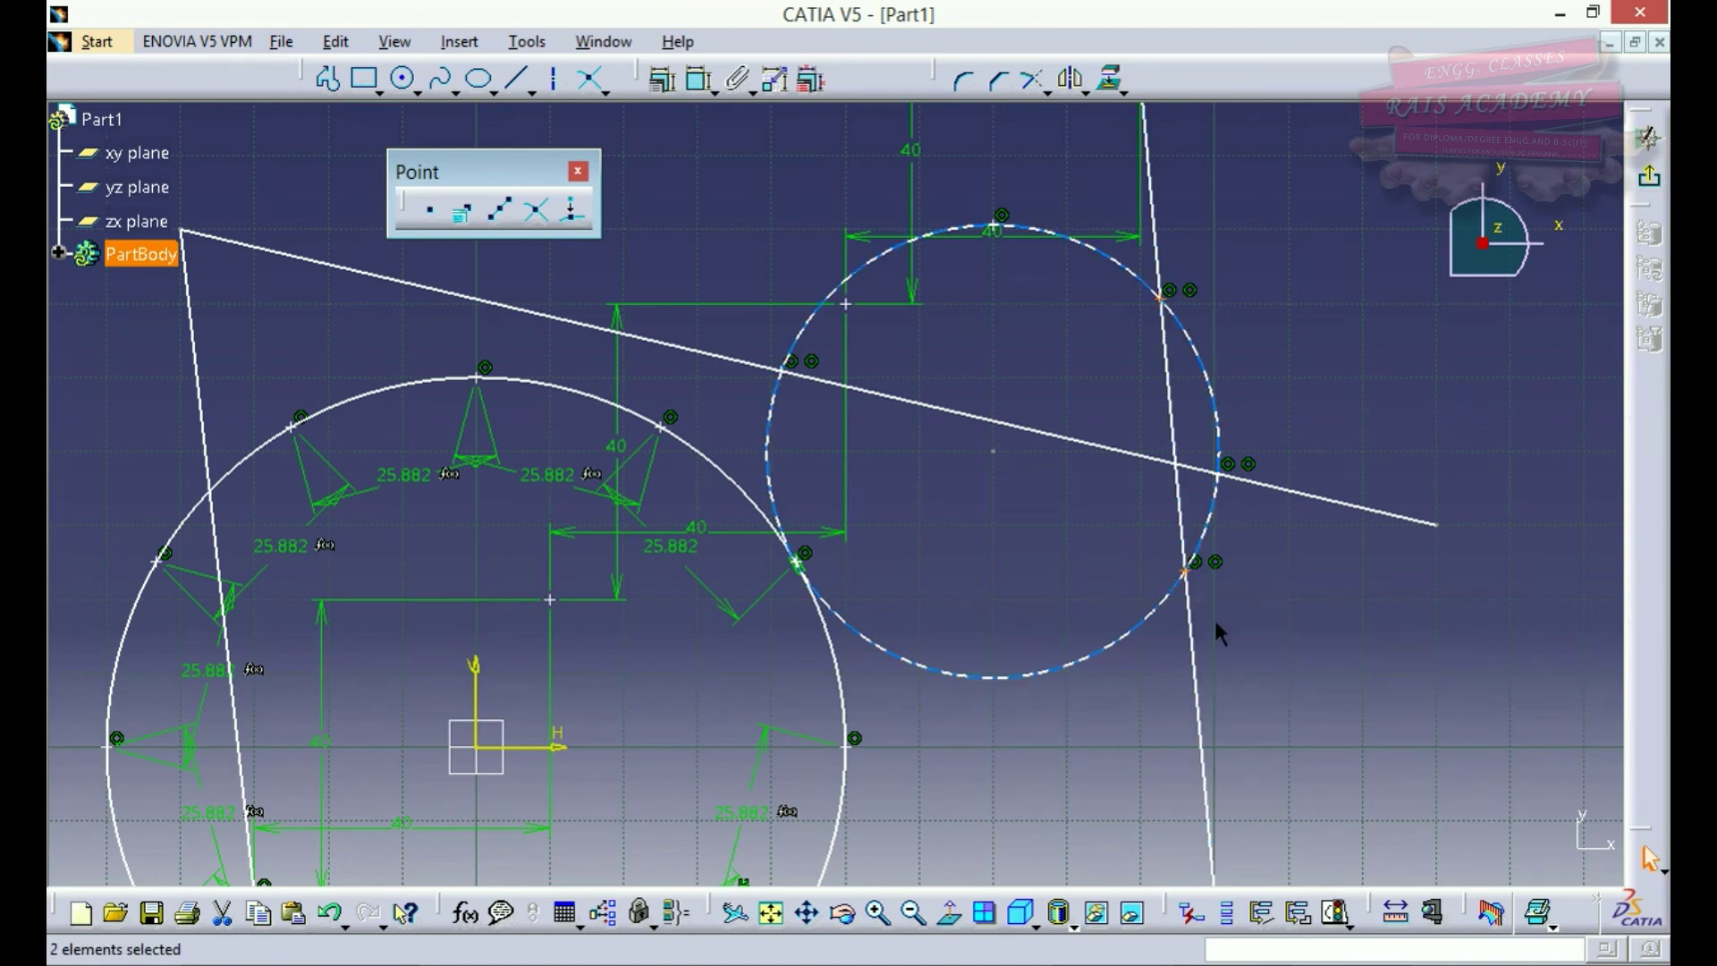
# Close the Point toolbar and redock the Profile toolbar
pyautogui.click(574, 215)
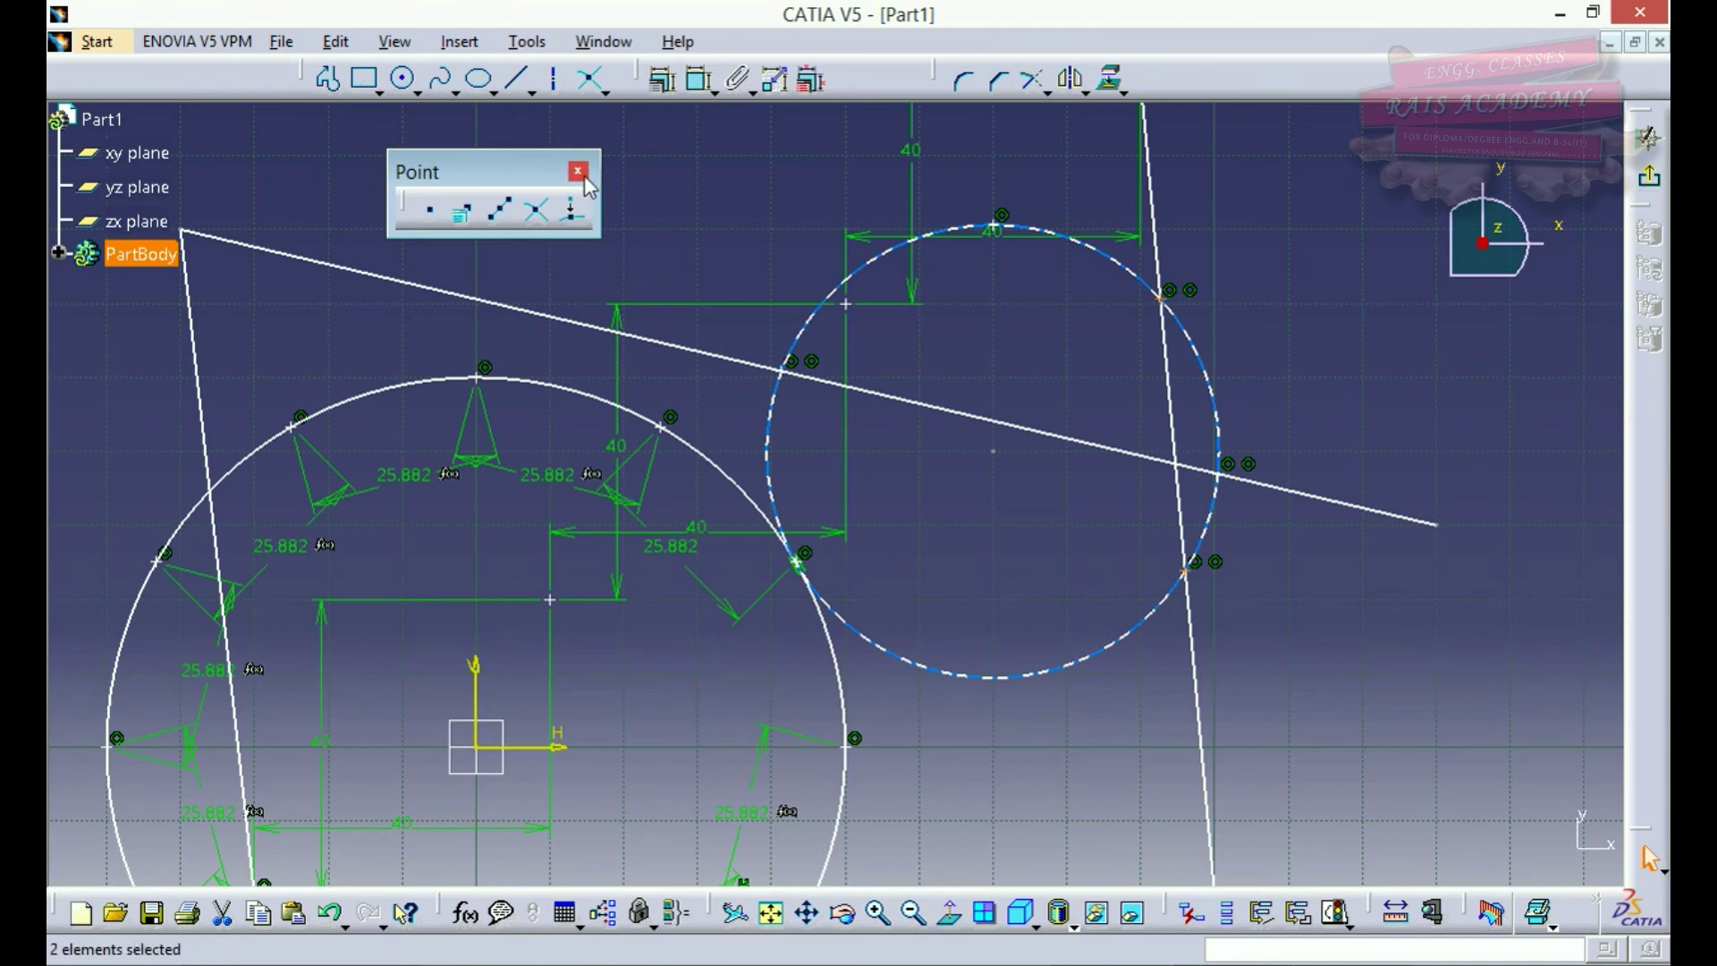
pyautogui.click(581, 176)
pyautogui.moveTo(293, 88); pyautogui.dragTo(367, 263)
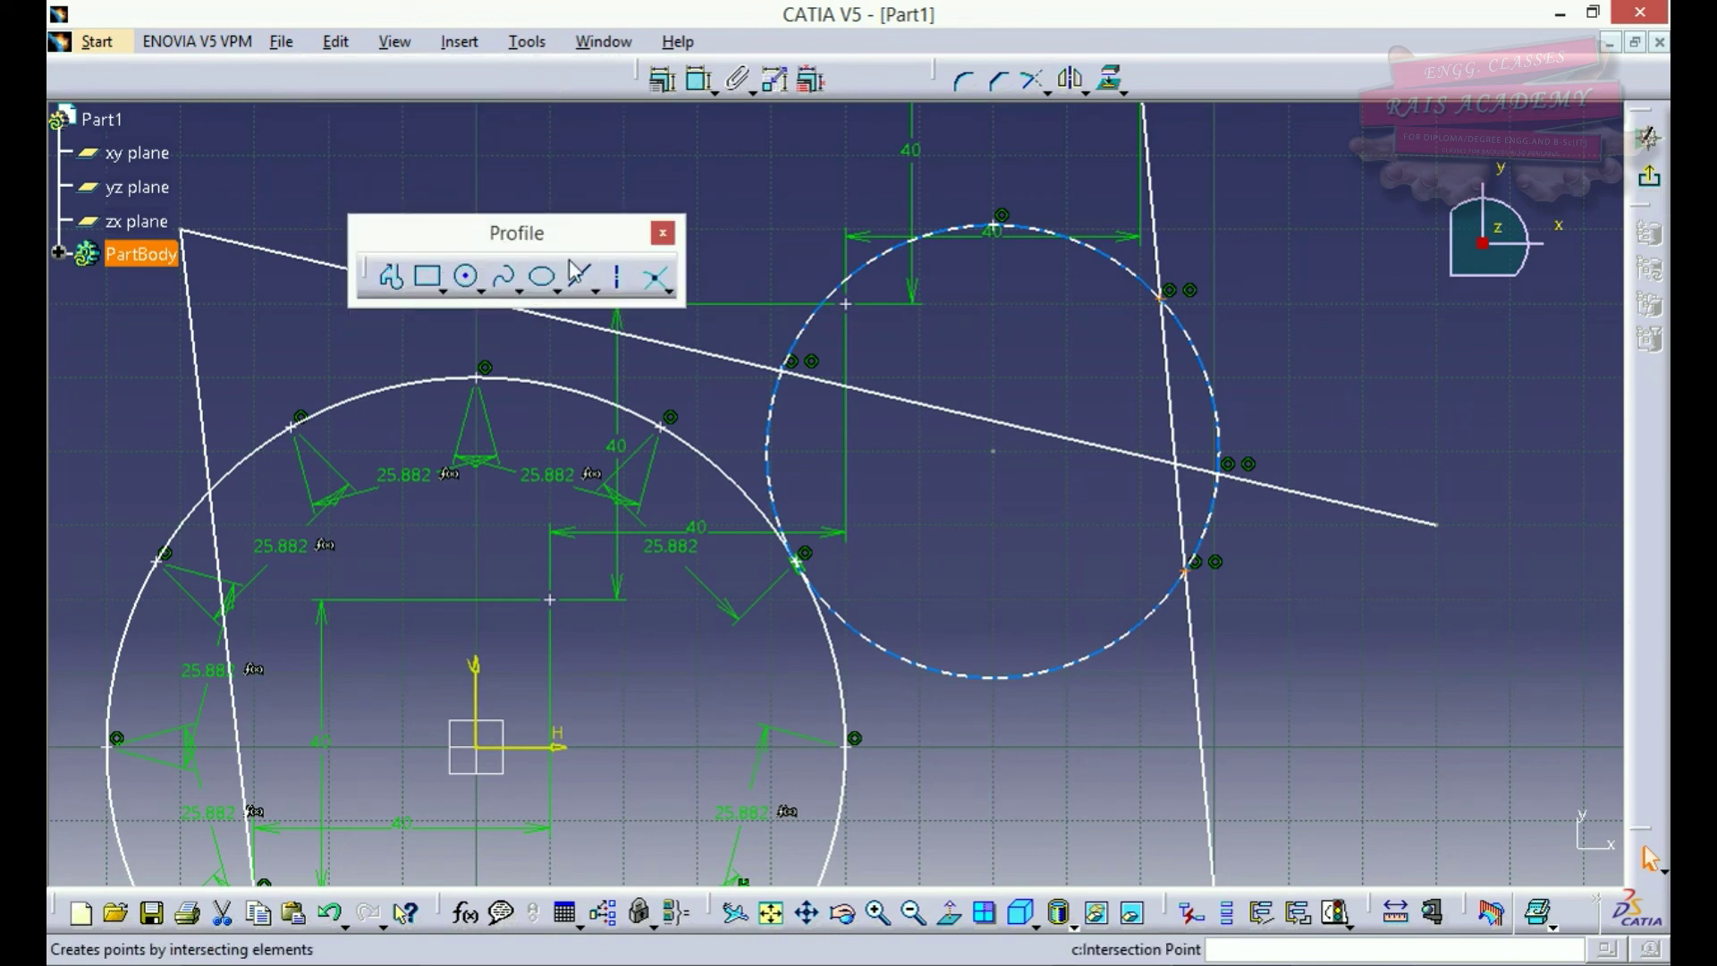
pyautogui.moveTo(565, 238); pyautogui.dragTo(539, 74)
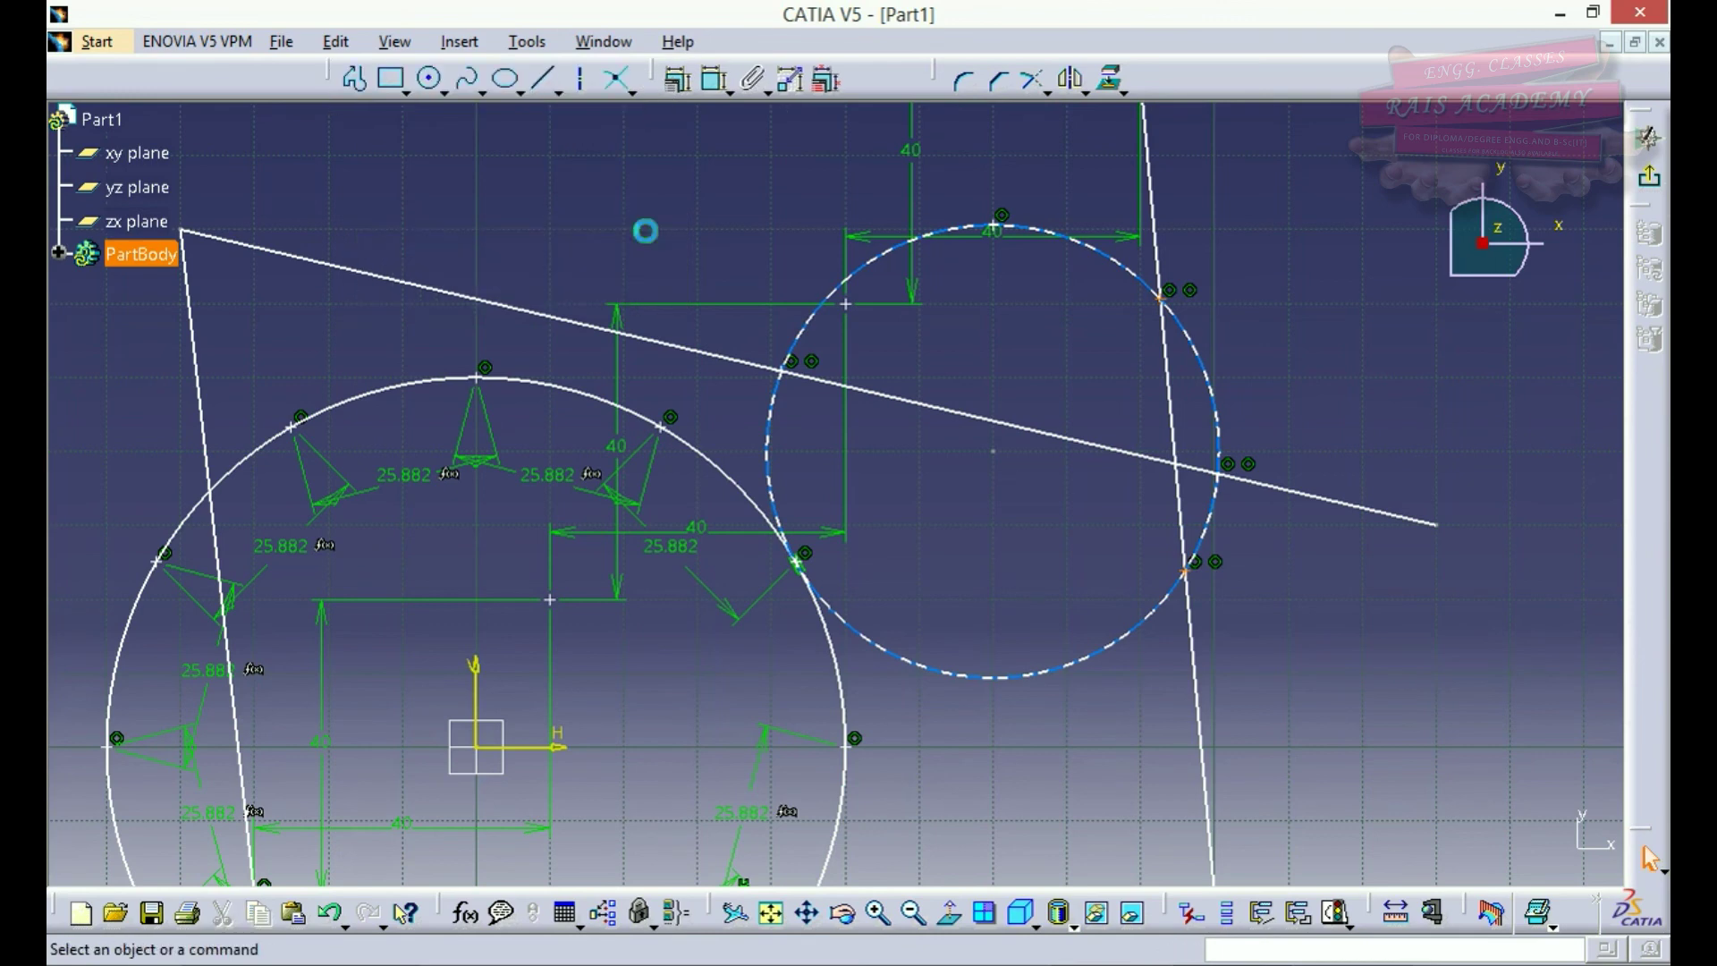
pyautogui.click(644, 230)
# Box-select and delete all circles, lines, points and dimensions, leaving only the H and V axes
pyautogui.moveTo(644, 231); pyautogui.dragTo(575, 367, button='middle')
pyautogui.moveTo(575, 364); pyautogui.dragTo(1145, 720)
pyautogui.press('Delete')
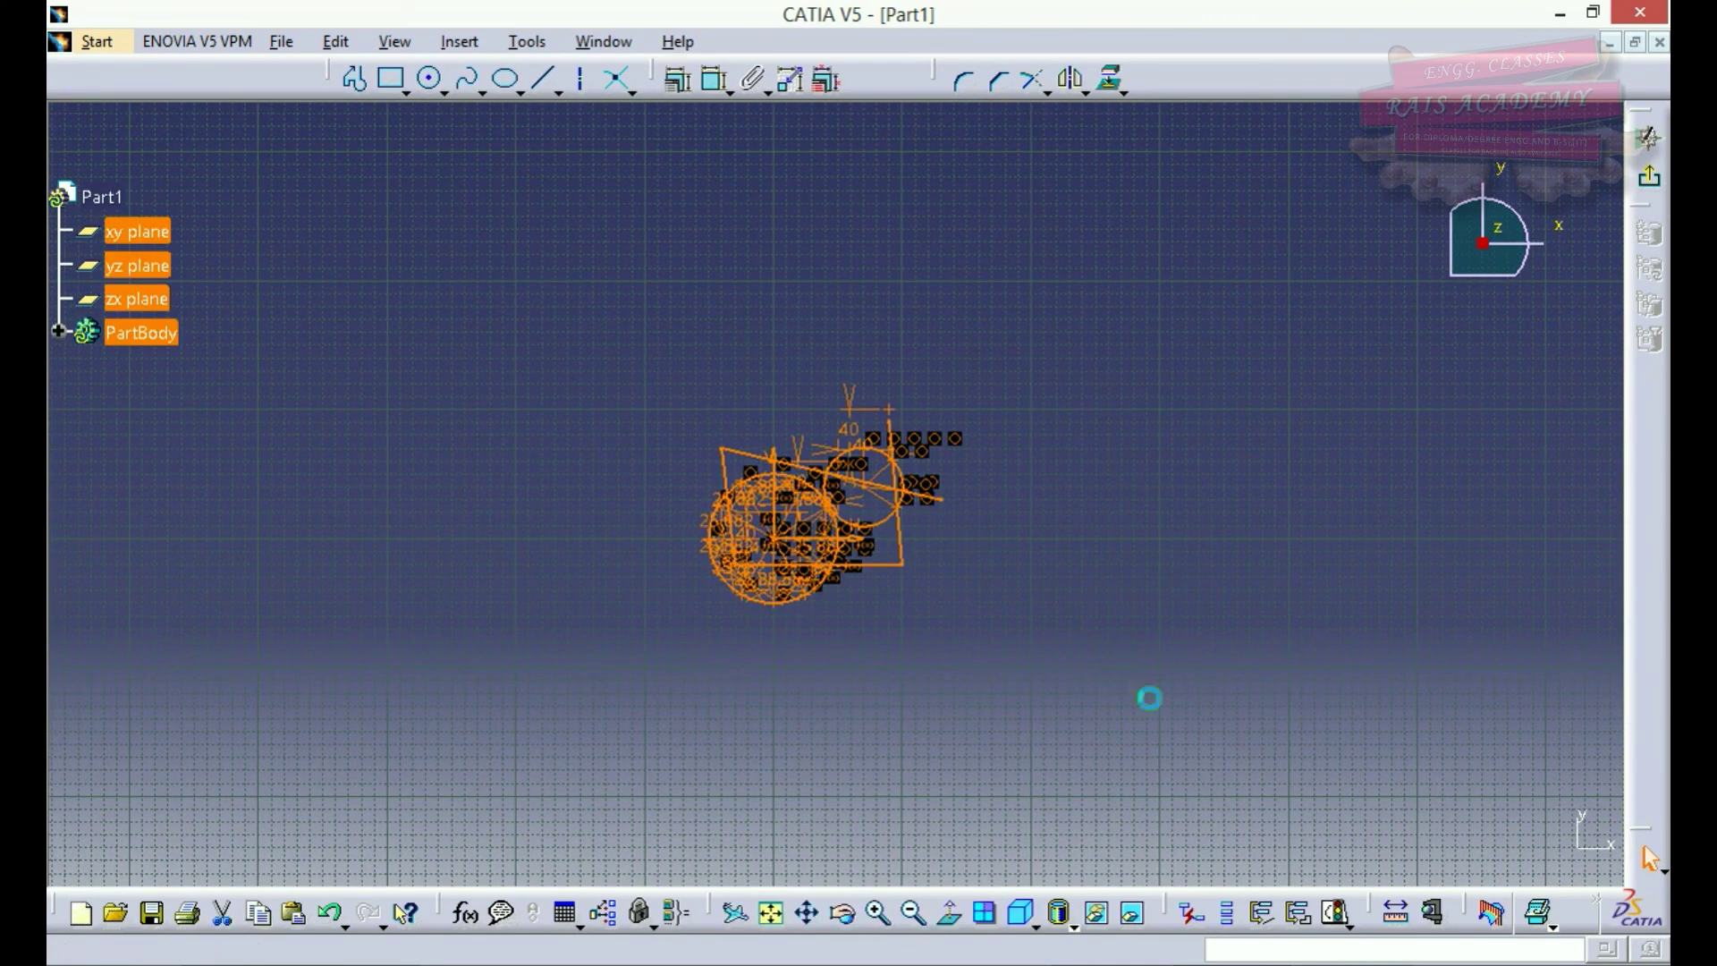
pyautogui.moveTo(1055, 646)
pyautogui.mouseDown(button='middle')
pyautogui.moveTo(989, 595)
pyautogui.moveTo(1005, 429)
pyautogui.moveTo(813, 560)
pyautogui.moveTo(778, 552)
pyautogui.moveTo(770, 533)
pyautogui.moveTo(793, 537)
pyautogui.moveTo(786, 443)
pyautogui.moveTo(901, 376)
pyautogui.moveTo(902, 351)
pyautogui.mouseUp(button='middle')
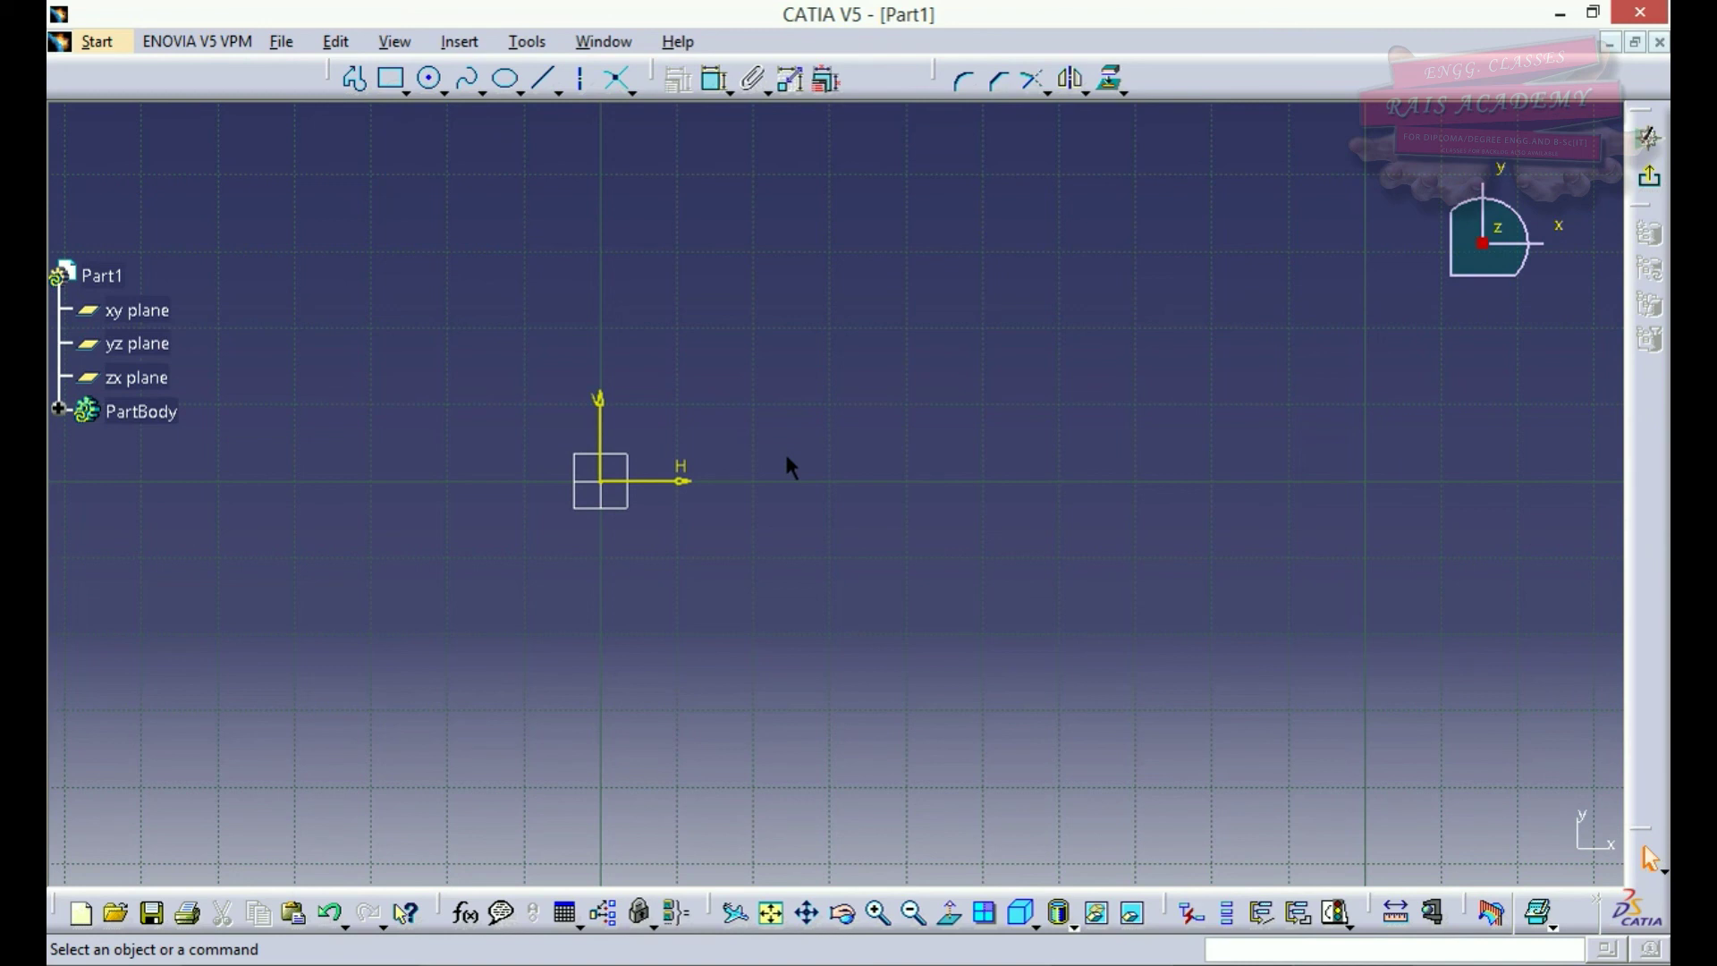
pyautogui.moveTo(332, 79); pyautogui.dragTo(328, 183)
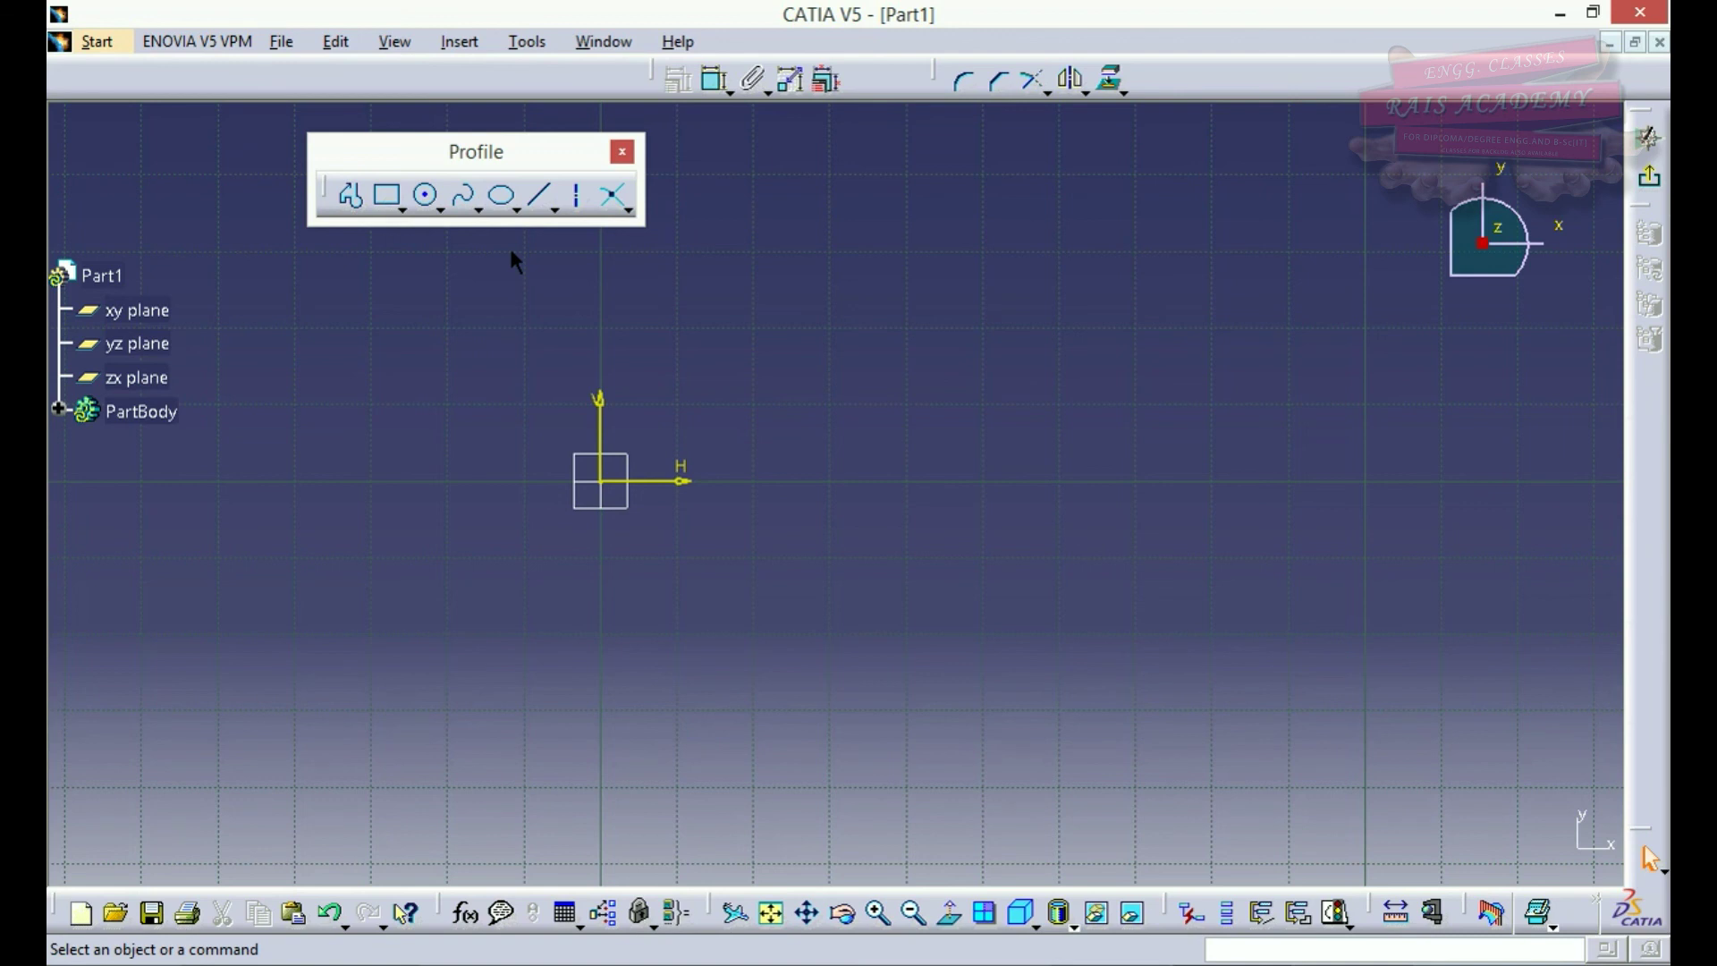
pyautogui.moveTo(485, 72); pyautogui.dragTo(487, 80)
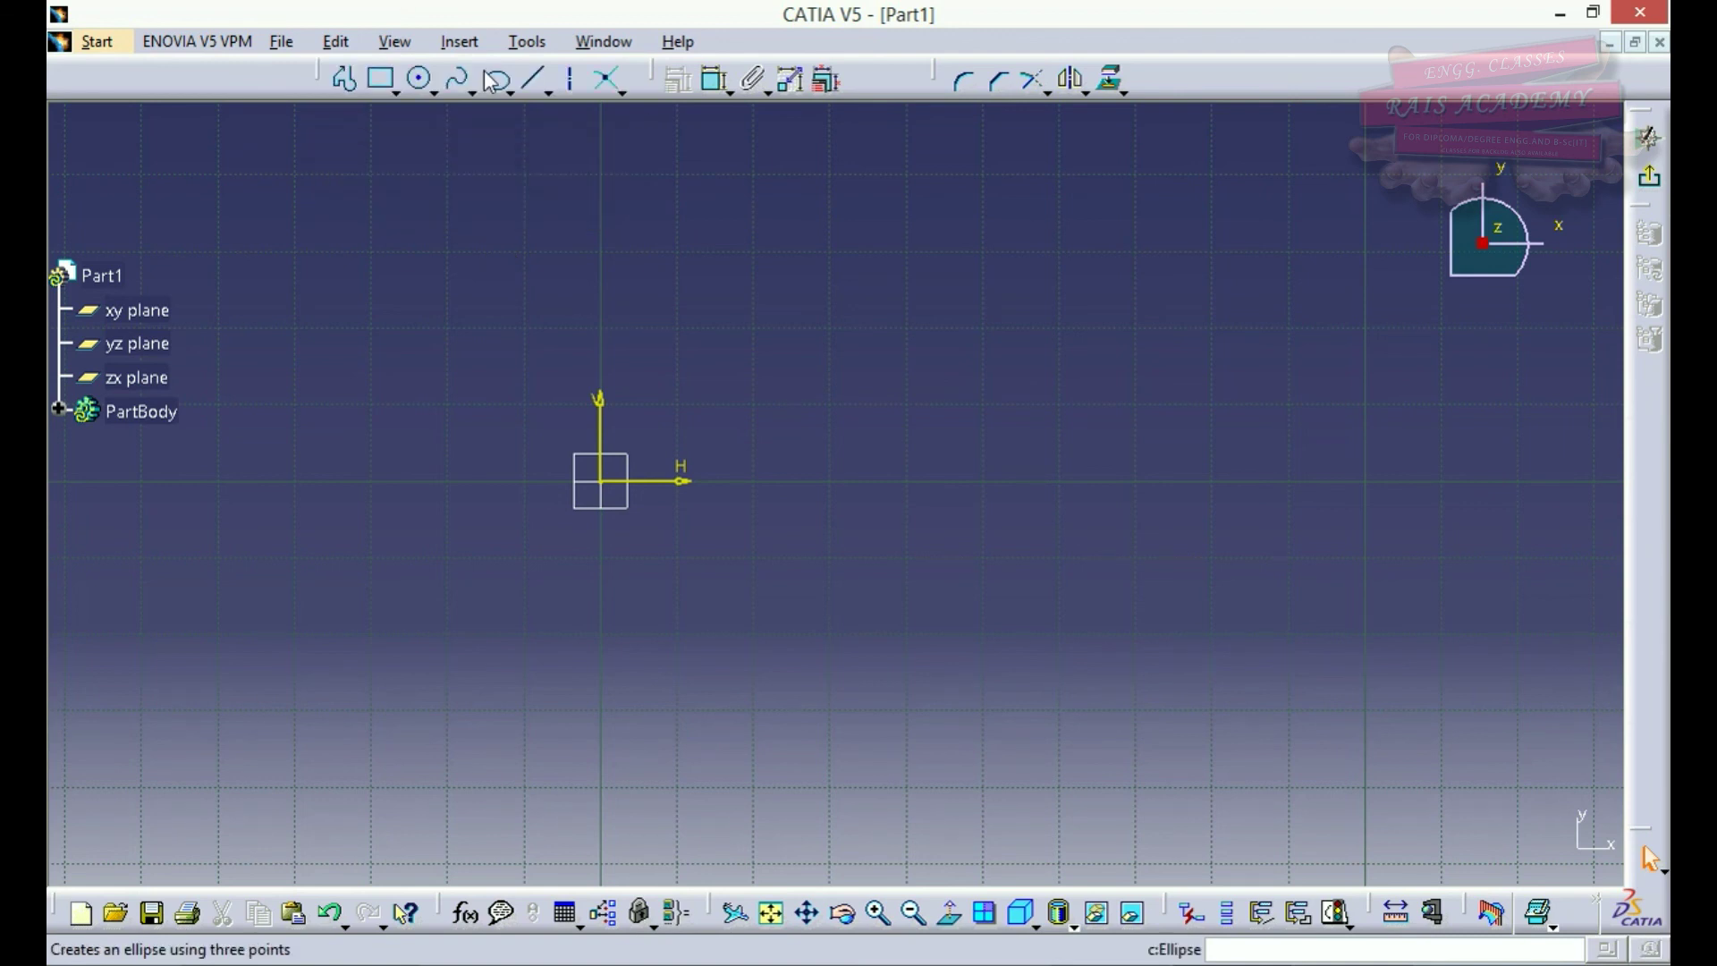